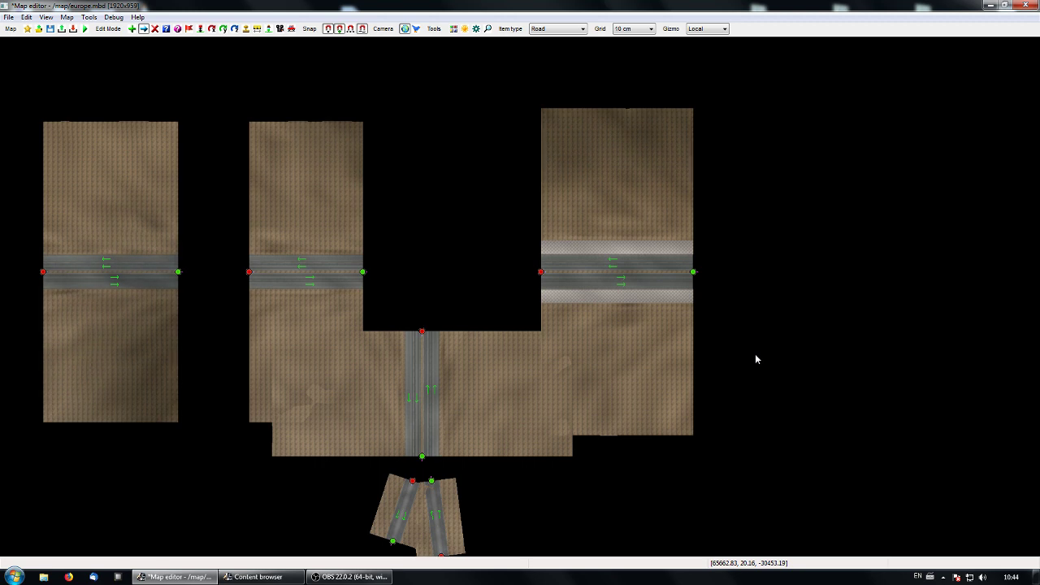
pyautogui.moveTo(620, 460); pyautogui.dragTo(669, 445, button='right')
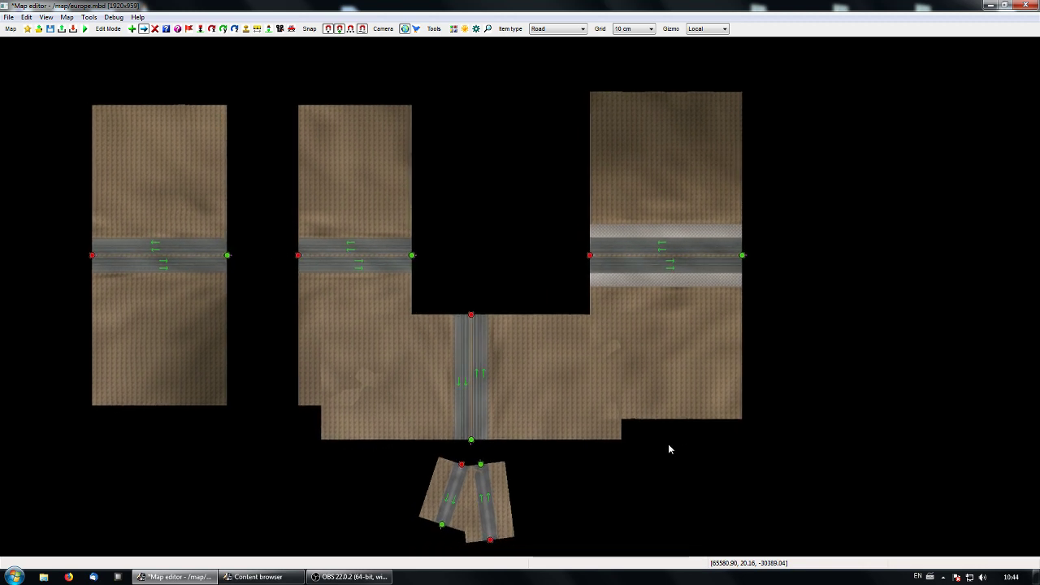
pyautogui.moveTo(533, 364); pyautogui.dragTo(565, 367, button='right')
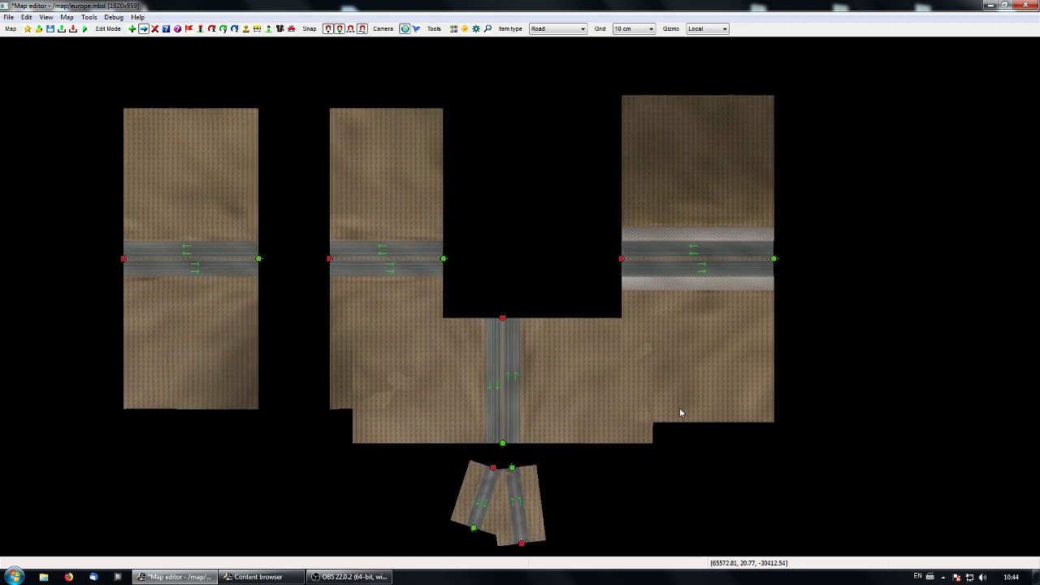
pyautogui.moveTo(615, 416); pyautogui.dragTo(591, 382, button='right')
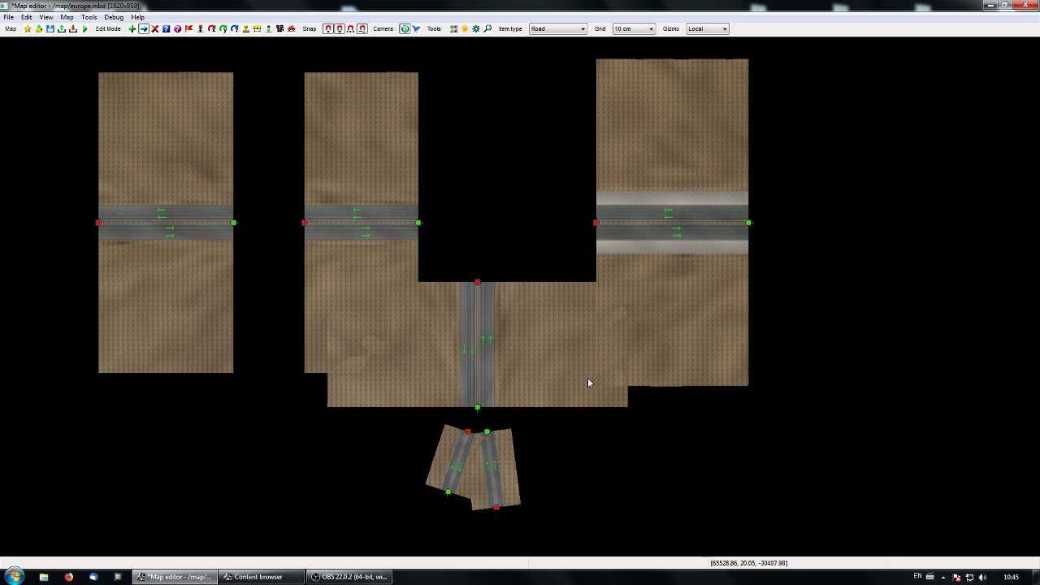
pyautogui.moveTo(515, 397); pyautogui.dragTo(547, 420, button='right')
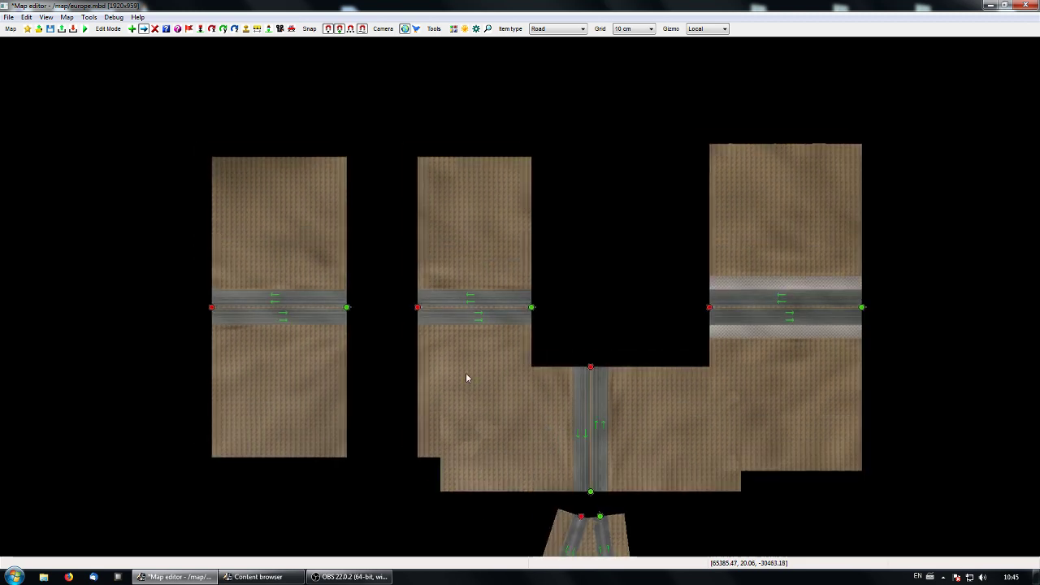
# Shorten the leftmost road by moving its end node back, widening the gap to the neighbouring road.
pyautogui.moveTo(309, 357); pyautogui.dragTo(341, 370, button='right')
pyautogui.click(369, 325)
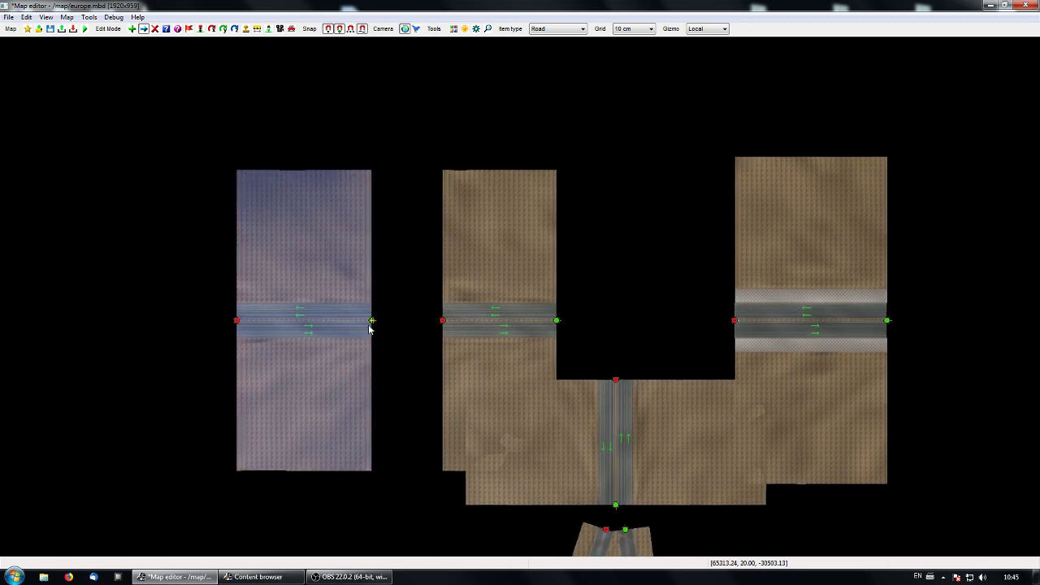
pyautogui.moveTo(369, 325); pyautogui.dragTo(391, 329)
pyautogui.click(415, 420)
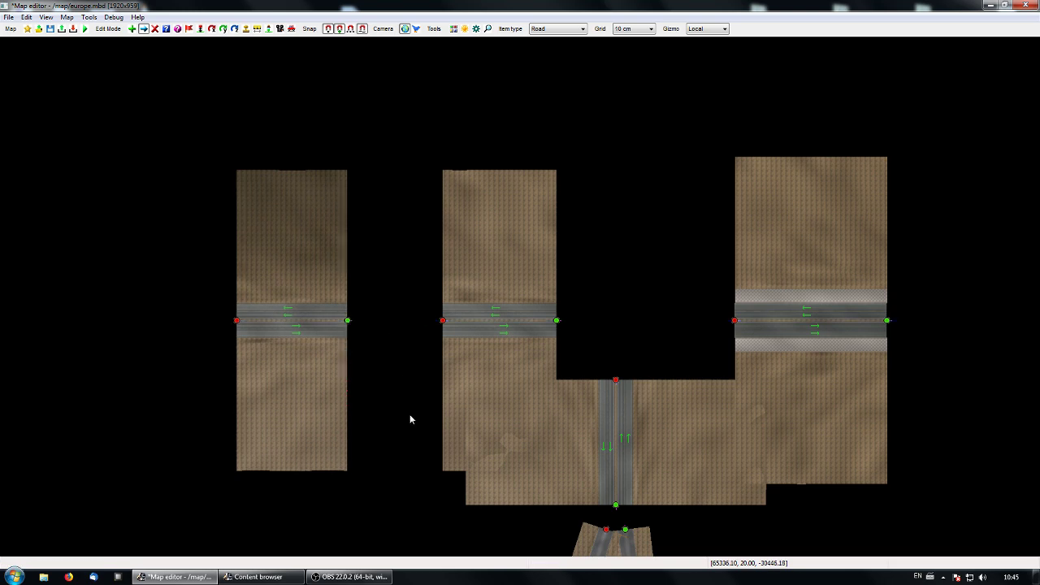
# Start adding a prefab item and search the prefab assets in the content browser for "roundabout".
pyautogui.press('2')
pyautogui.press('e')
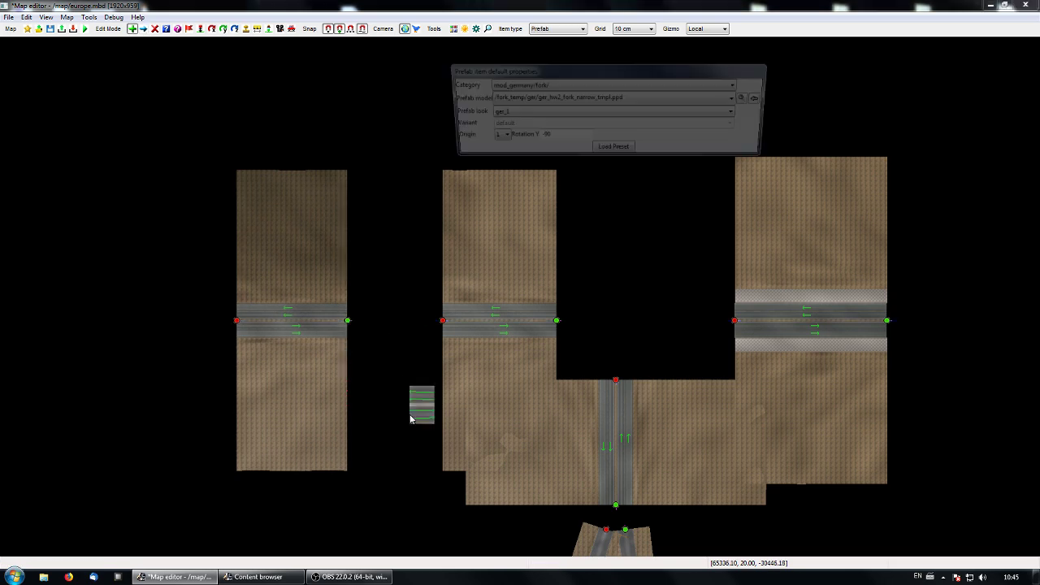
pyautogui.click(749, 97)
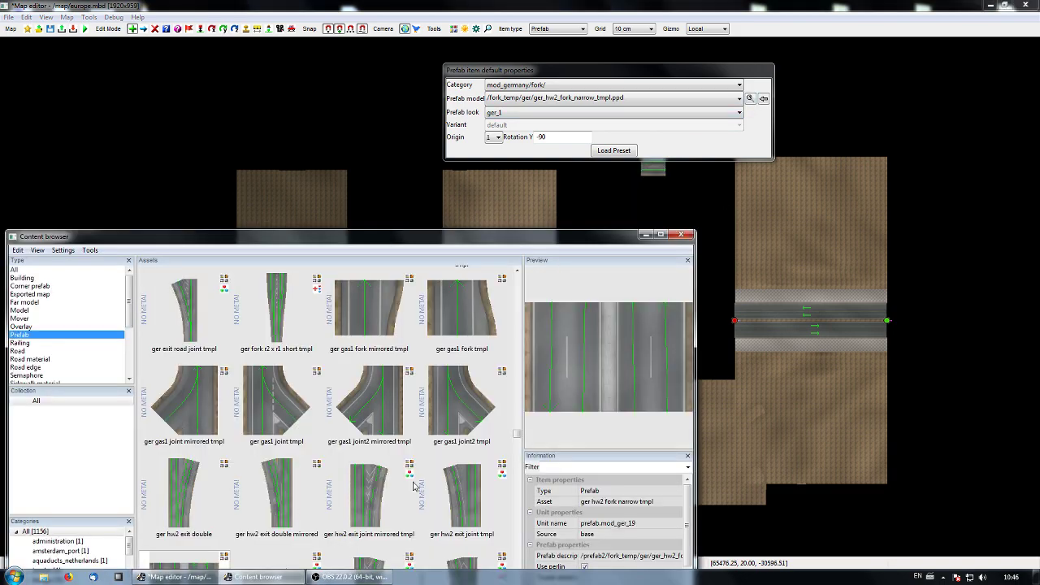
pyautogui.moveTo(379, 238); pyautogui.dragTo(478, 136)
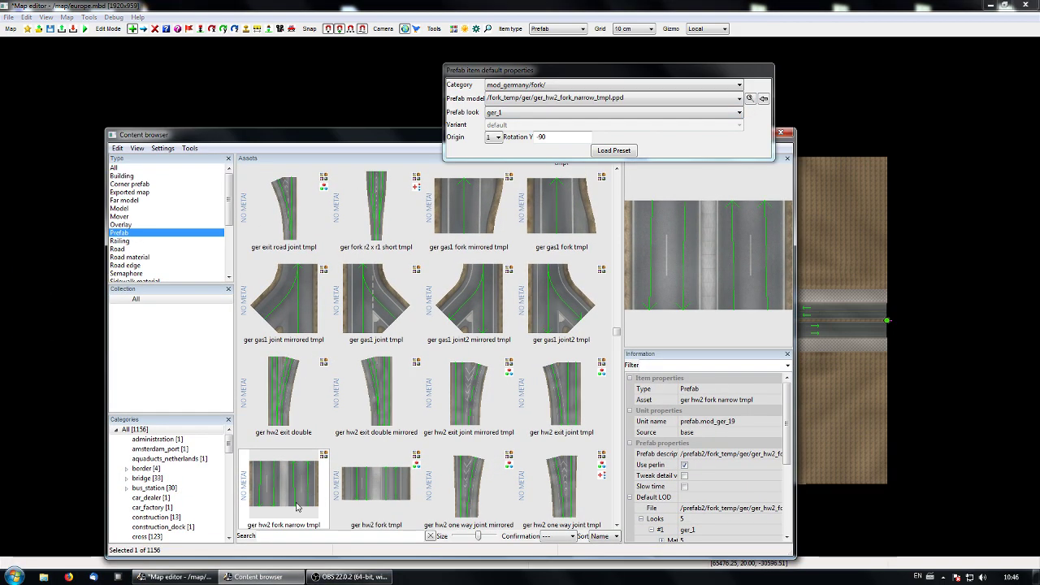
pyautogui.click(285, 536)
pyautogui.write('rou')
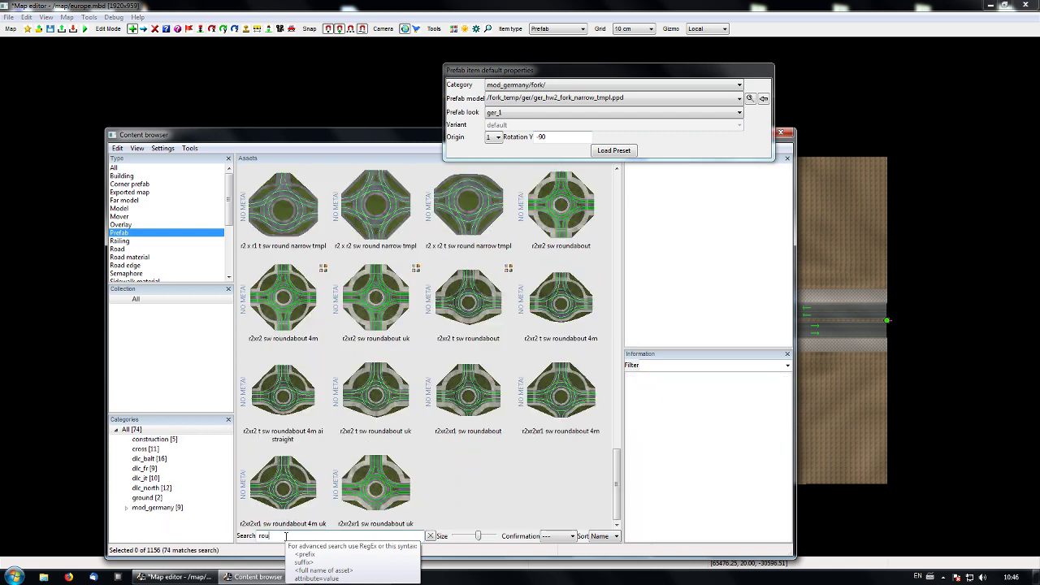
pyautogui.write('ndabout')
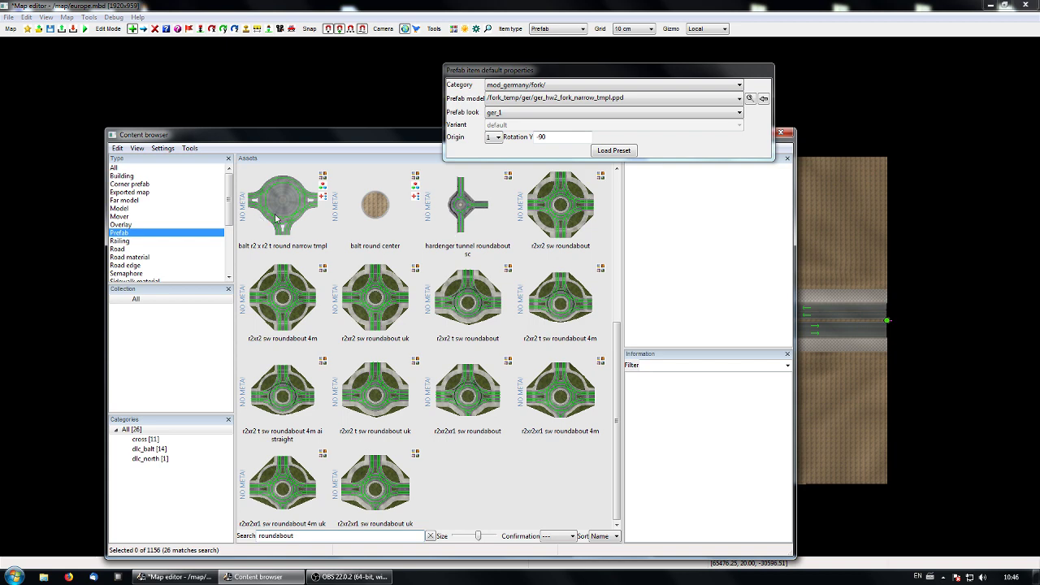
# Choose the balt r2 x r2 t round narrow tmpl prefab from the roundabout results and minimize the content browser.
pyautogui.moveTo(617, 358); pyautogui.dragTo(621, 208)
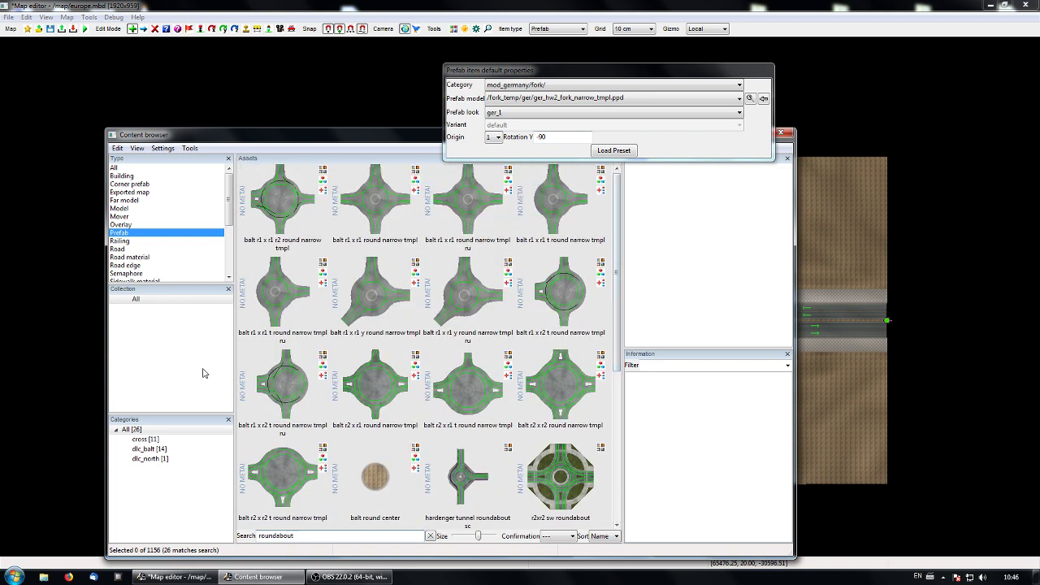
pyautogui.moveTo(350, 139); pyautogui.dragTo(851, 213)
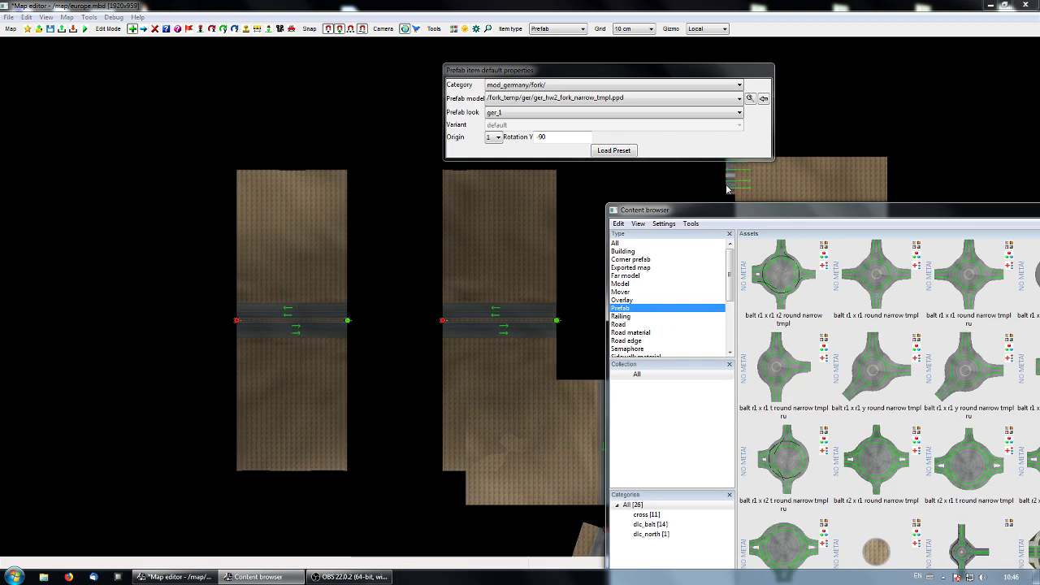
pyautogui.moveTo(827, 211); pyautogui.dragTo(268, 170)
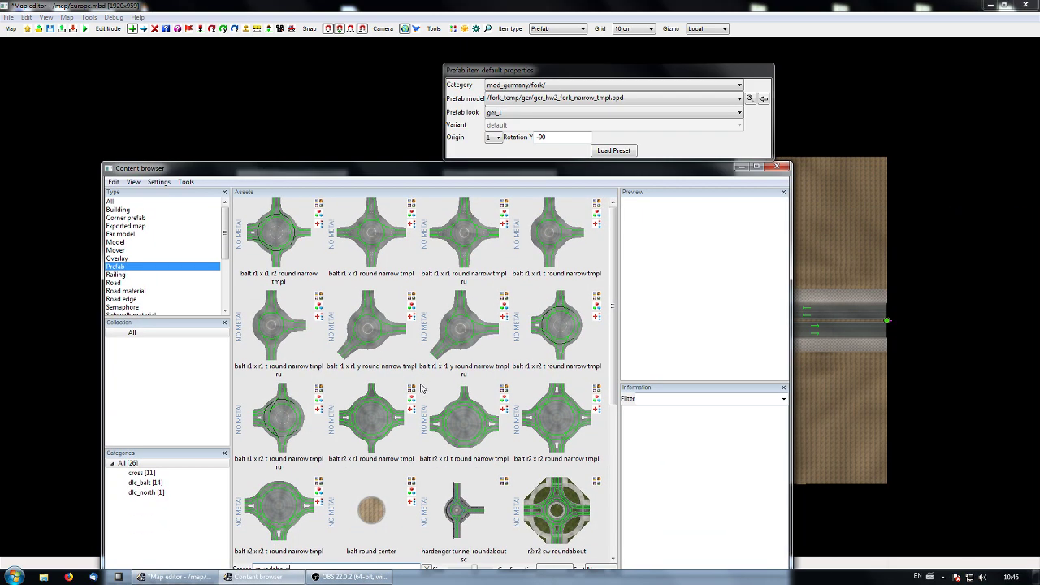
pyautogui.click(297, 507)
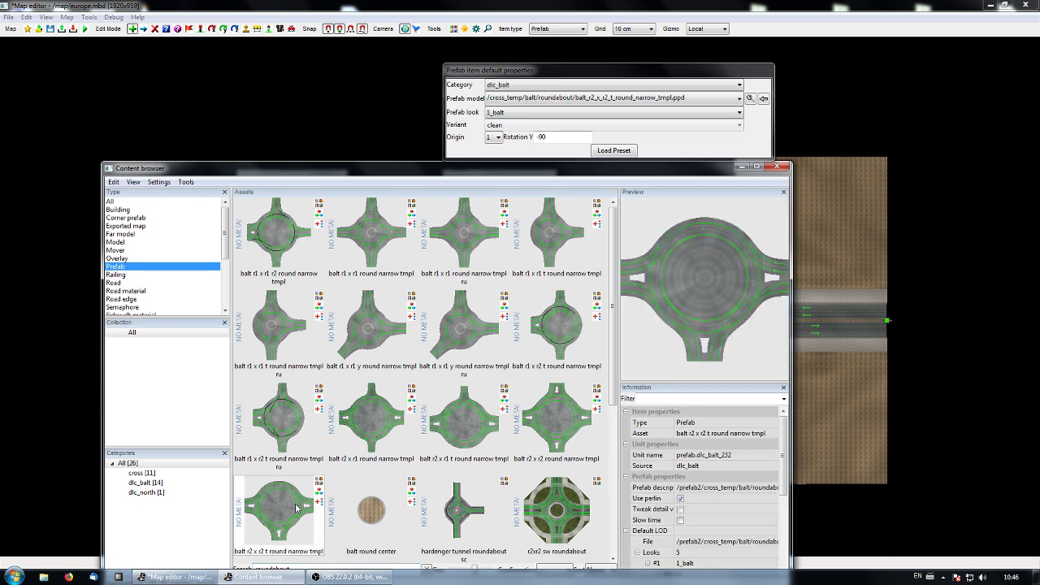
pyautogui.click(741, 166)
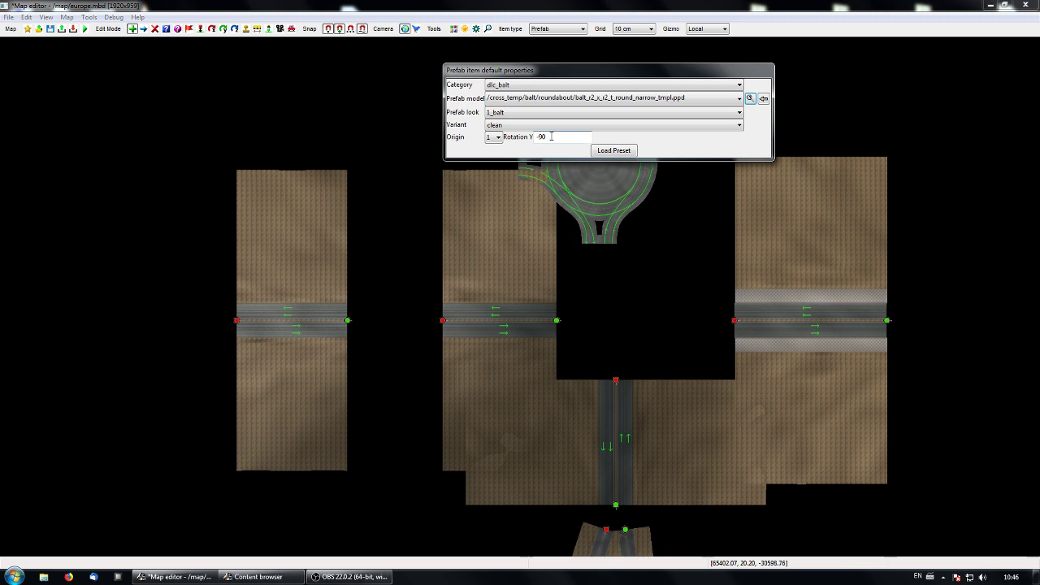
# Place the roundabout prefab with origin 0 and Y rotation 0 on the empty area beside the leftmost road.
pyautogui.moveTo(553, 137); pyautogui.dragTo(525, 136)
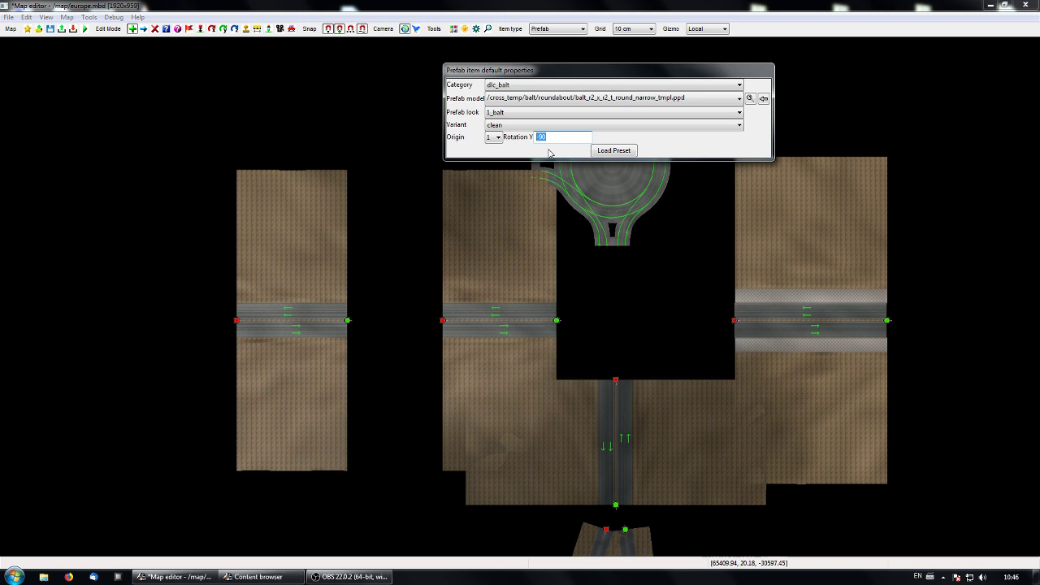
pyautogui.write('0')
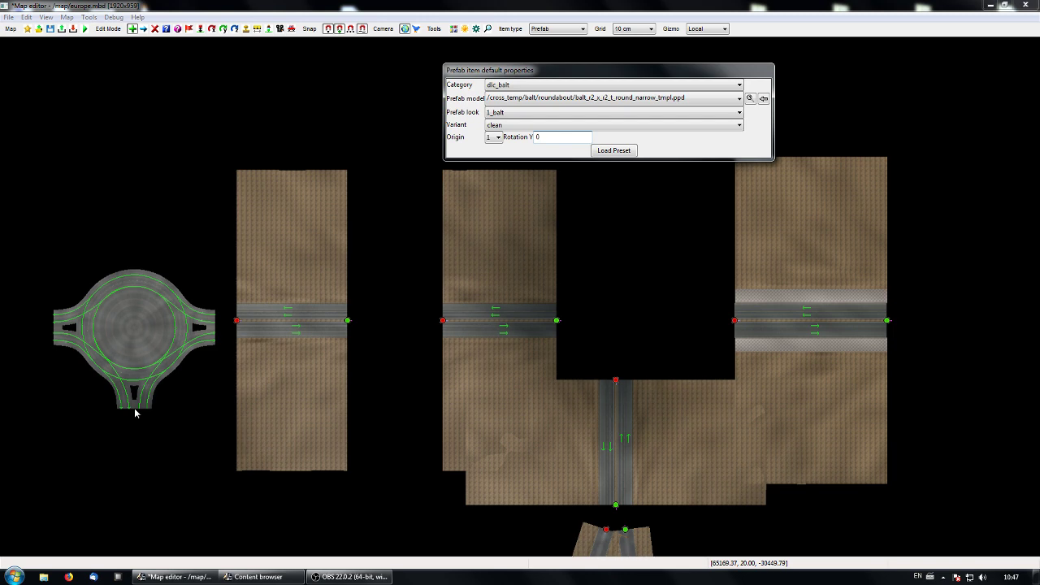
pyautogui.click(493, 136)
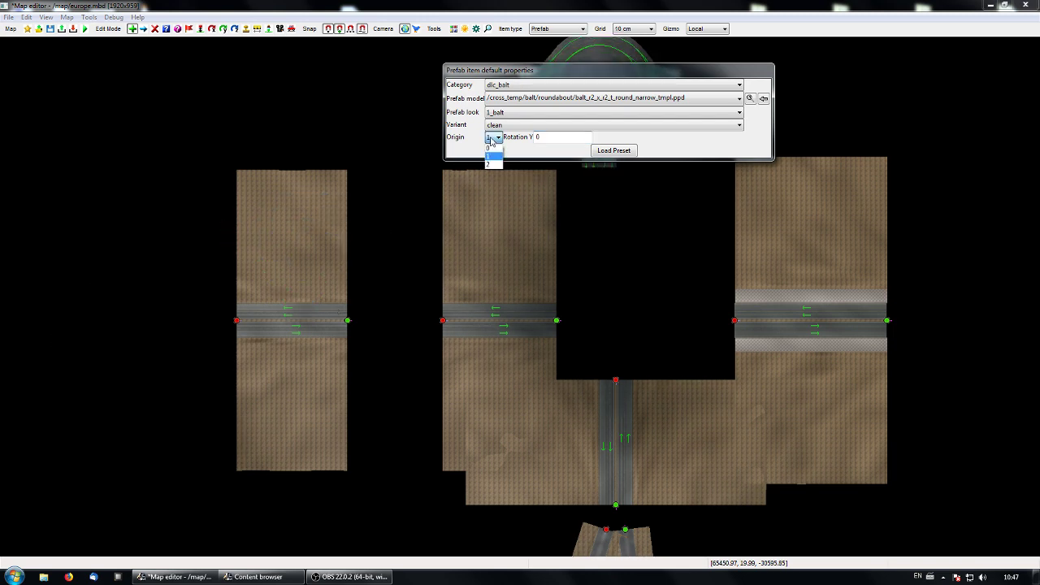
pyautogui.click(493, 164)
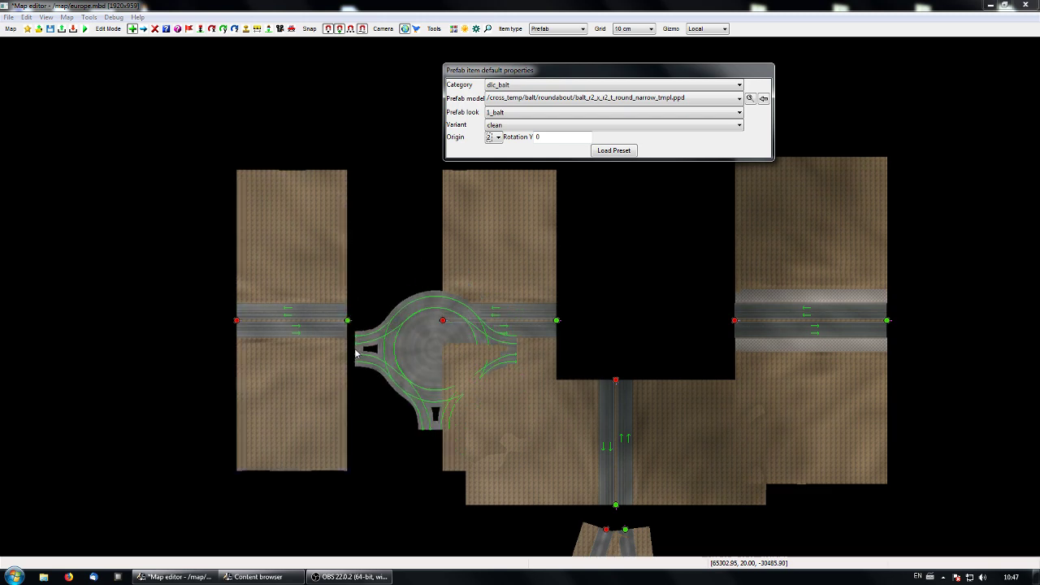
pyautogui.click(495, 138)
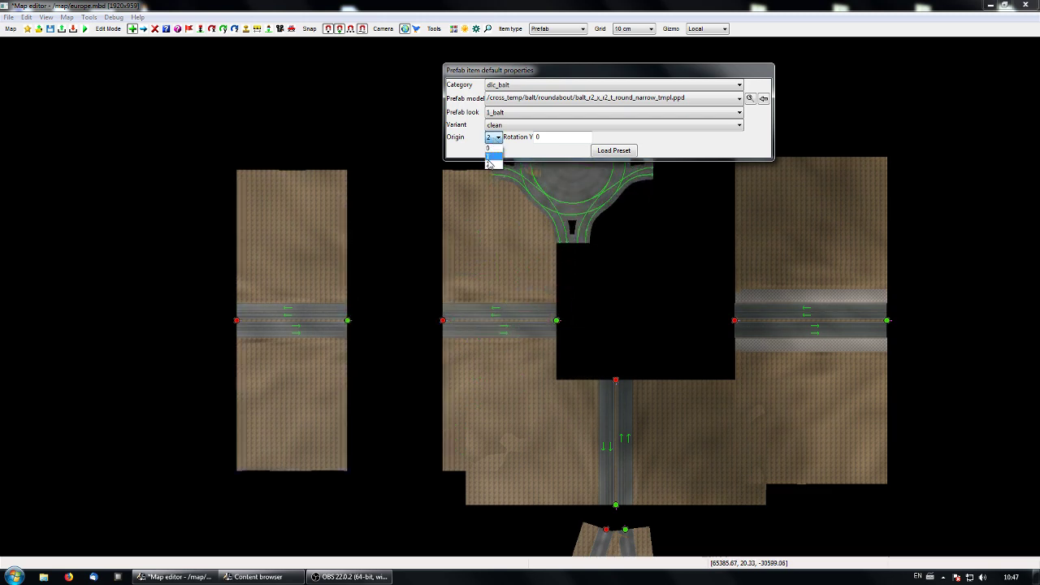
pyautogui.click(495, 152)
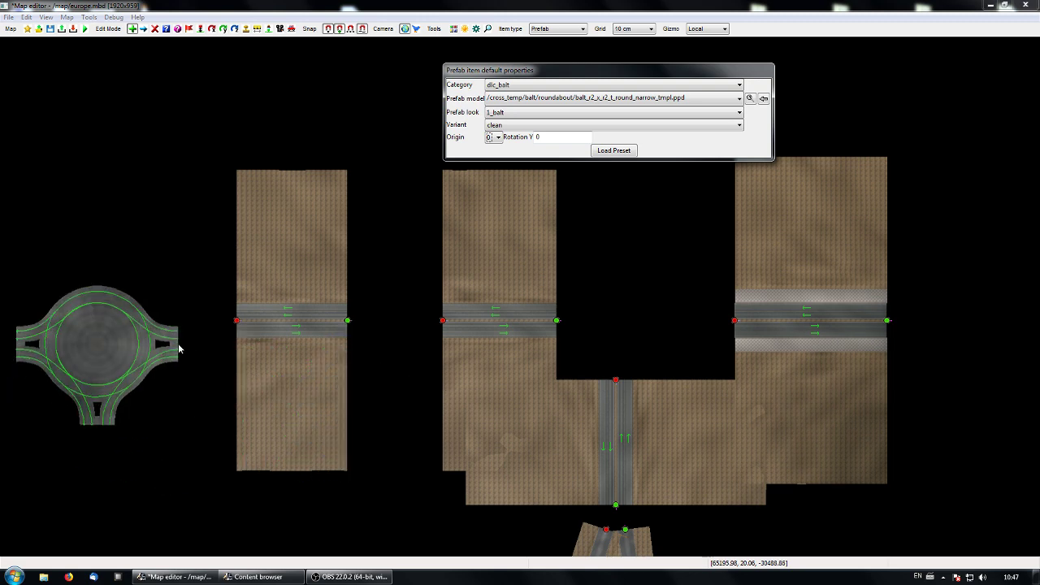
pyautogui.click(197, 307)
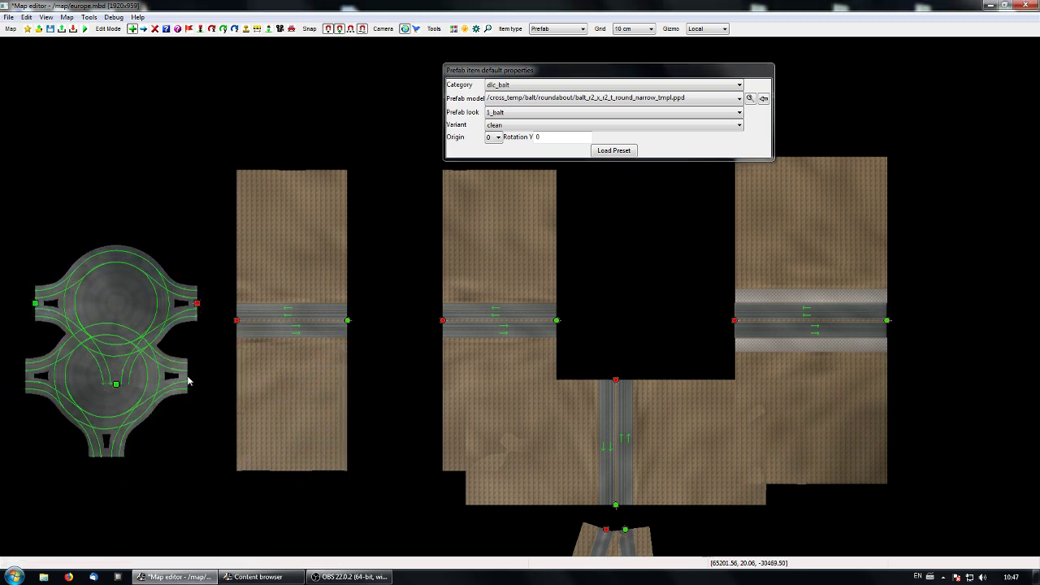
# Try moving the roundabout by its red origin node towards the gap between the first two roads, and delete it.
pyautogui.press('Escape')
pyautogui.click(195, 307)
pyautogui.moveTo(195, 308); pyautogui.dragTo(401, 389)
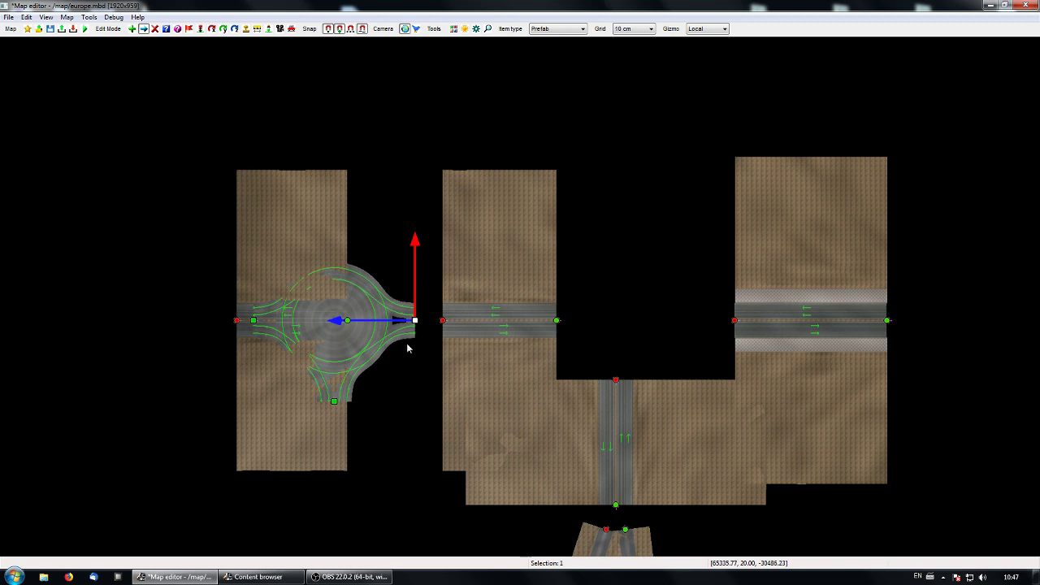
pyautogui.press('Delete')
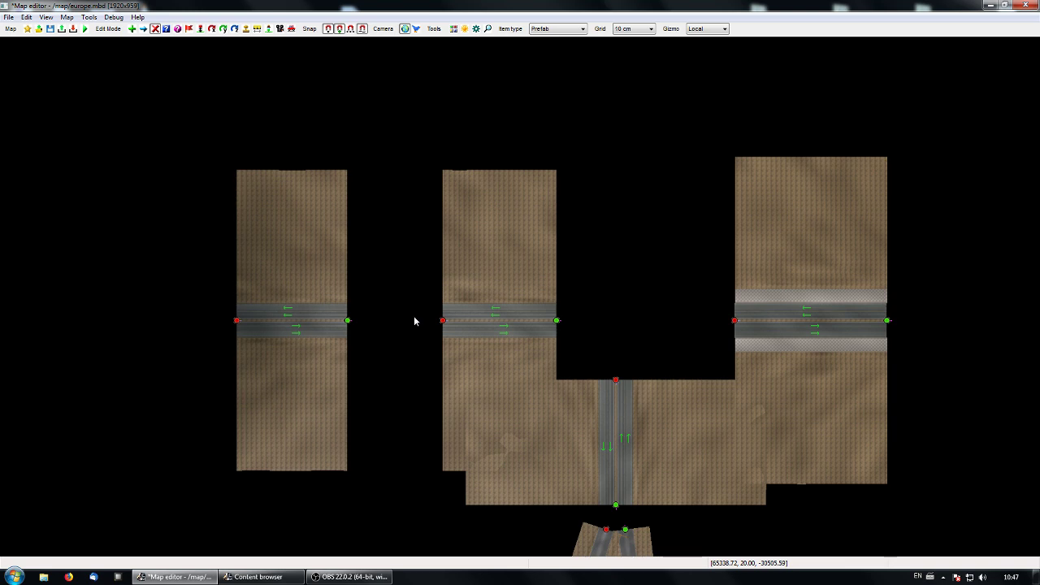
# Place the roundabout prefab with origin 1 and Y rotation 90 on the empty area beside the leftmost road.
pyautogui.press('Insert')
pyautogui.click(497, 137)
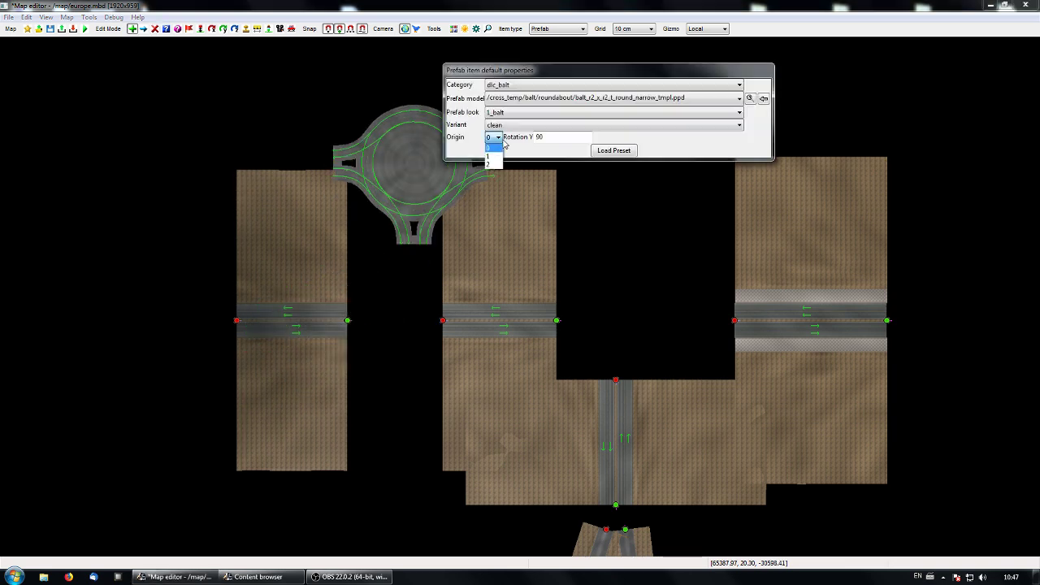
pyautogui.click(493, 155)
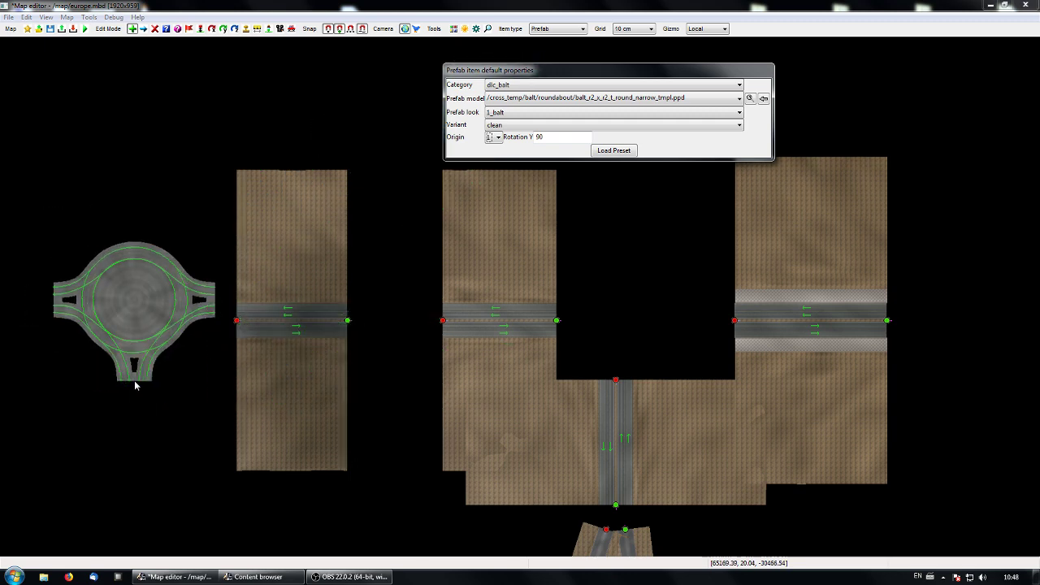
pyautogui.click(135, 384)
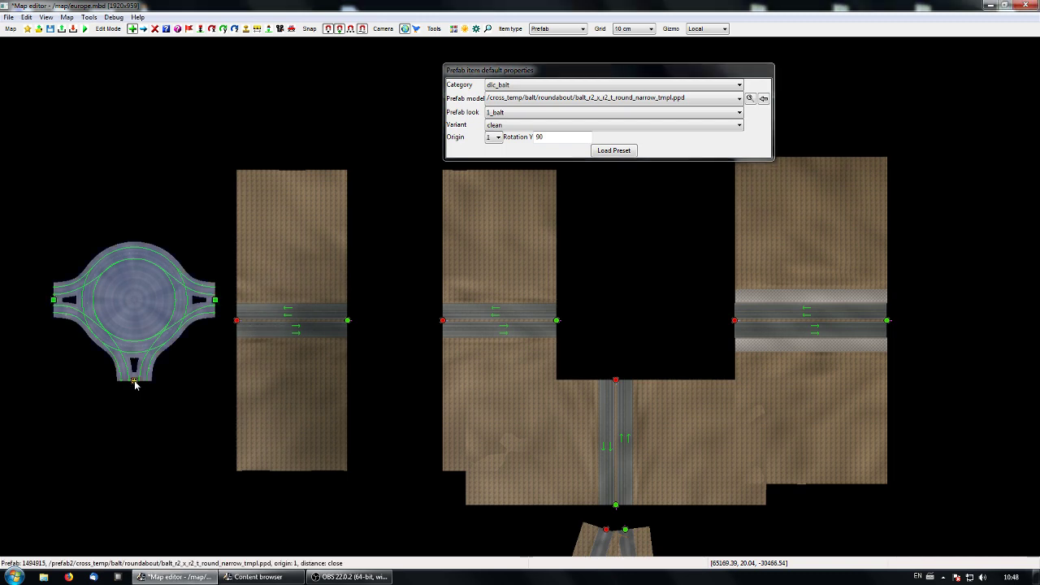
pyautogui.press('Escape')
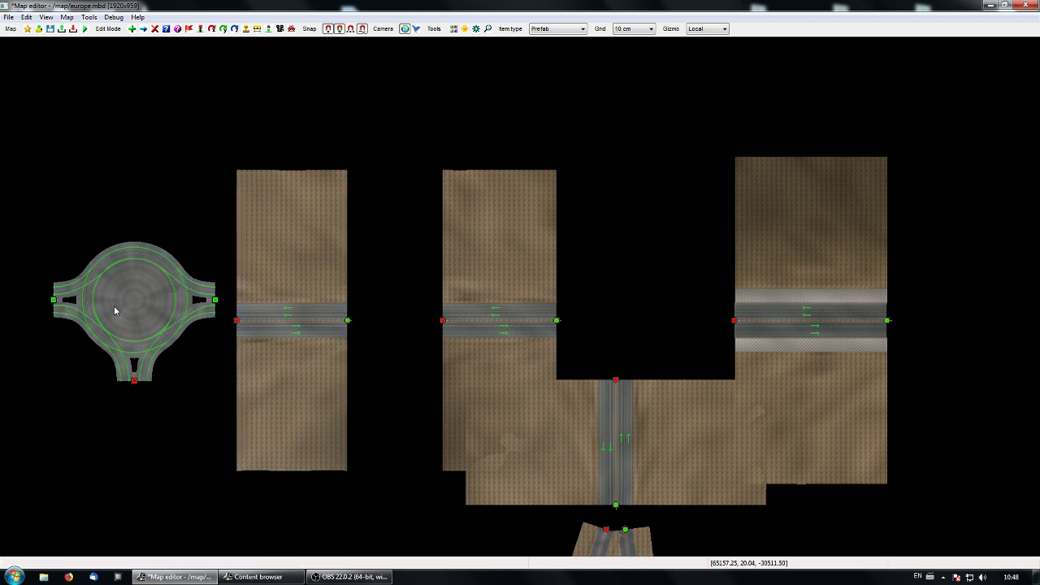
# Move the roundabout by its origin node into the gap between the first two roads and raise it to a height of about 25.
pyautogui.press('v')
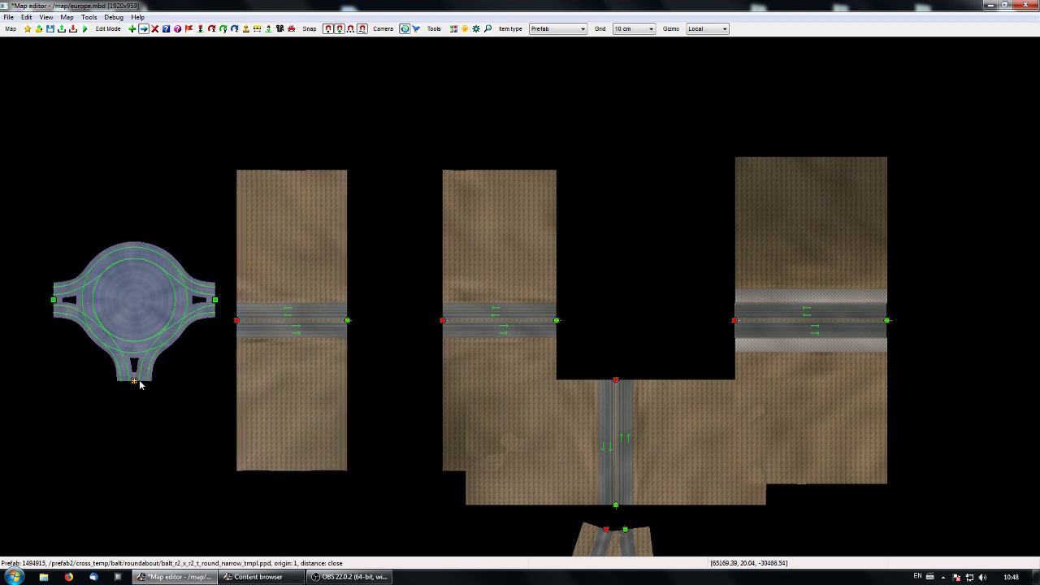
pyautogui.moveTo(139, 384); pyautogui.dragTo(397, 458)
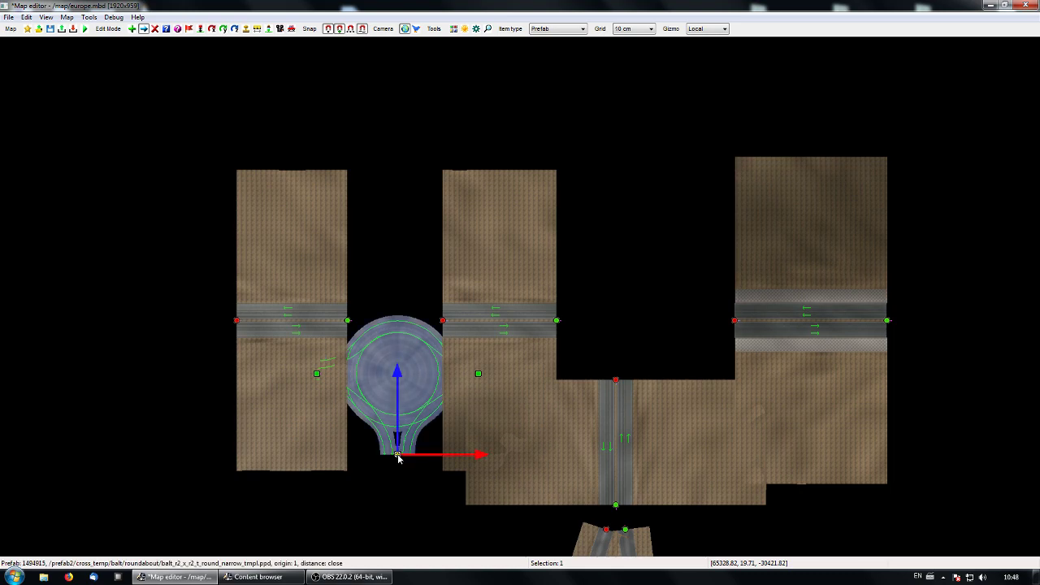
pyautogui.press('p')
pyautogui.moveTo(397, 458); pyautogui.dragTo(561, 230, button='right')
pyautogui.moveTo(560, 242); pyautogui.dragTo(564, 220)
pyautogui.press('p')
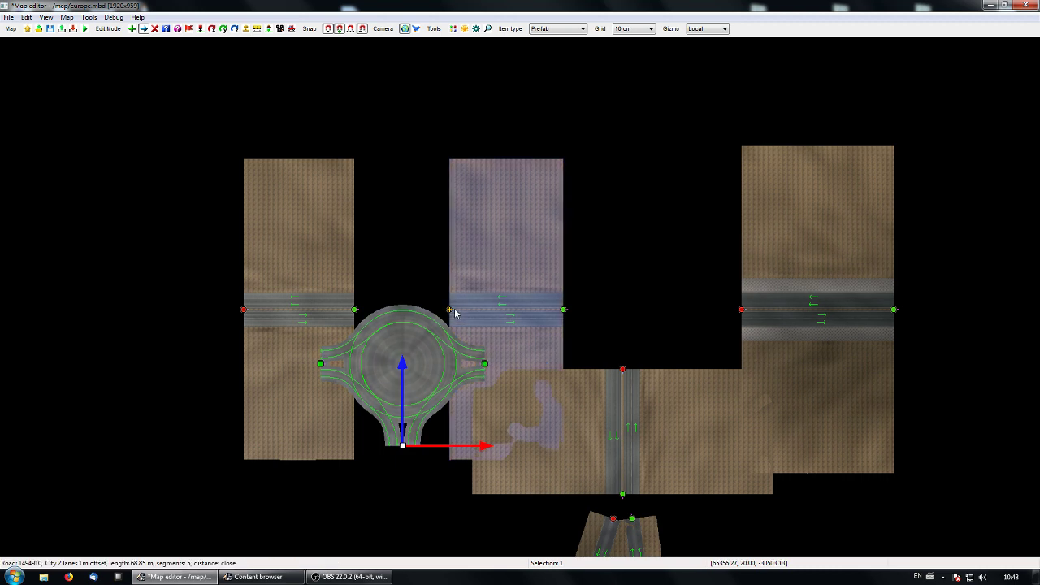
pyautogui.moveTo(543, 388); pyautogui.dragTo(544, 323, button='right')
pyautogui.click(423, 474)
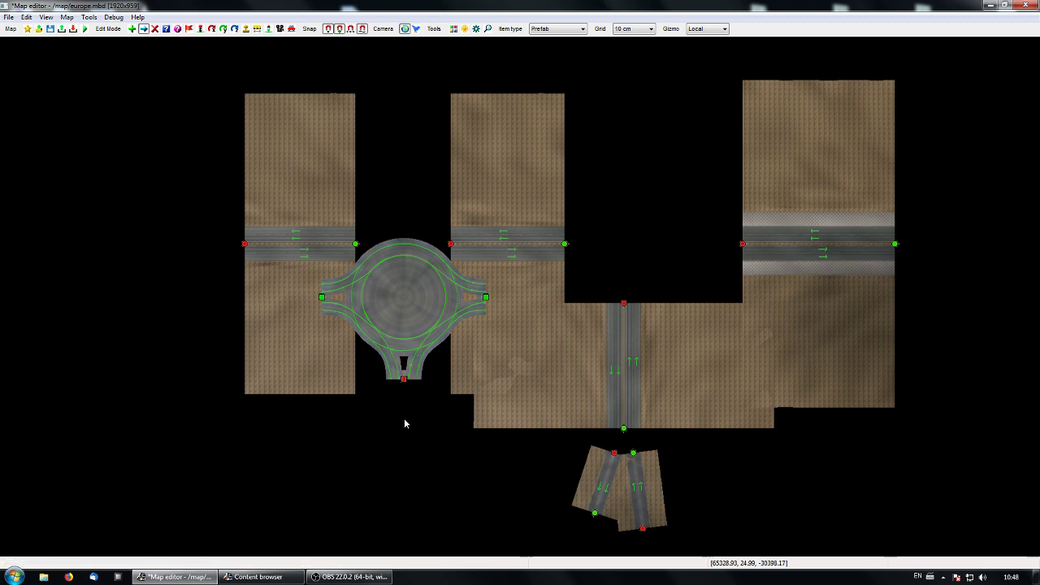
pyautogui.moveTo(408, 425); pyautogui.dragTo(400, 383, button='right')
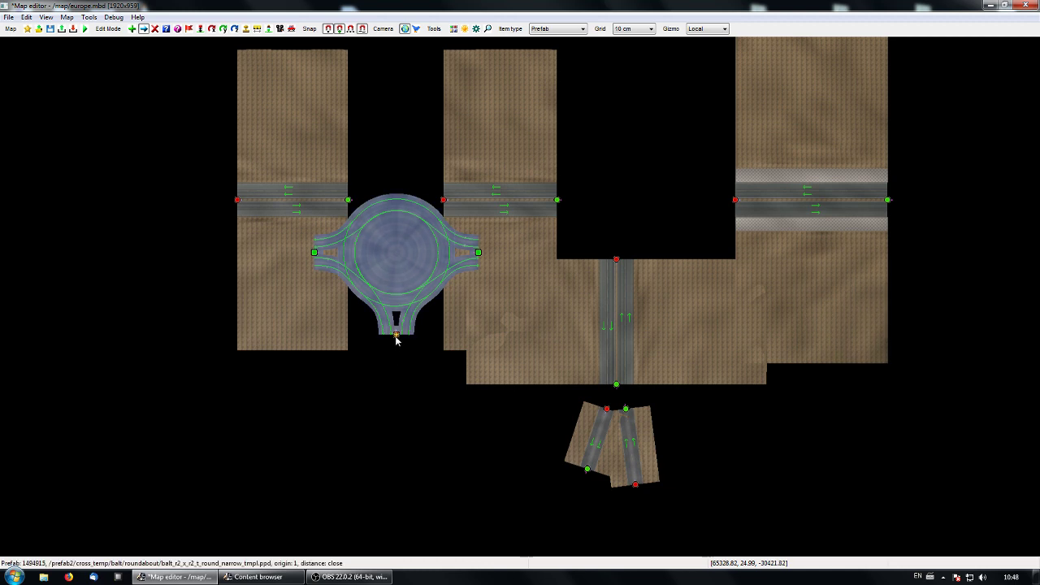
pyautogui.moveTo(428, 401); pyautogui.dragTo(392, 456, button='middle')
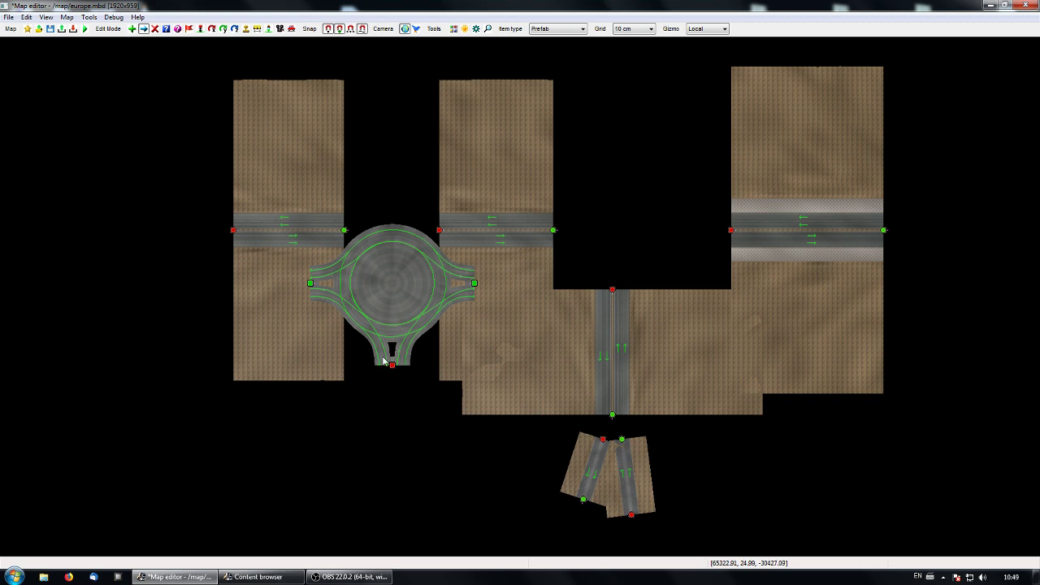
# Set the default road type for new road items to City 2 lanes 1m offset.
pyautogui.press('e')
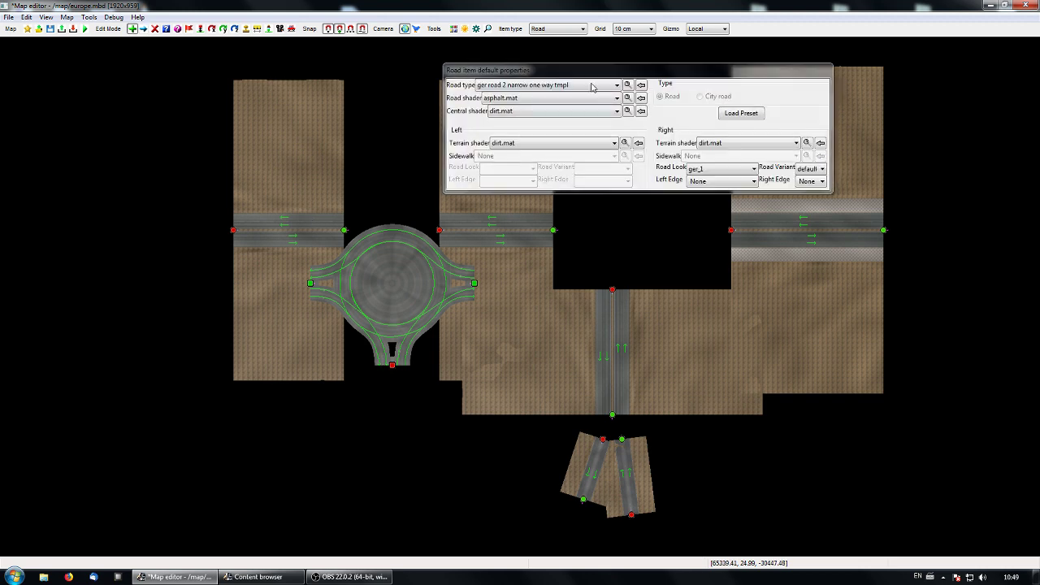
pyautogui.click(599, 85)
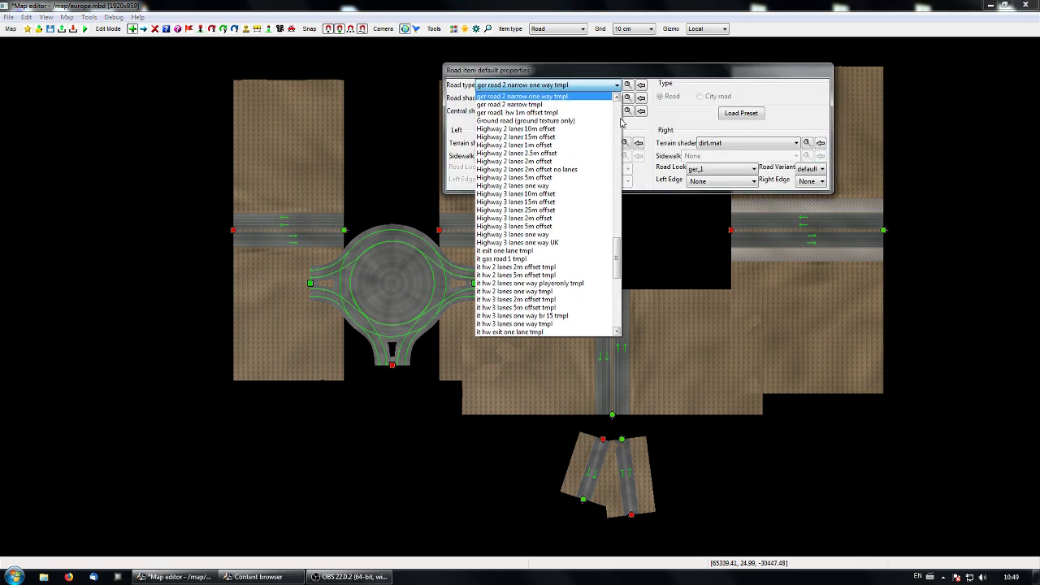
pyautogui.scroll(2, 618, 143)
pyautogui.click(617, 143)
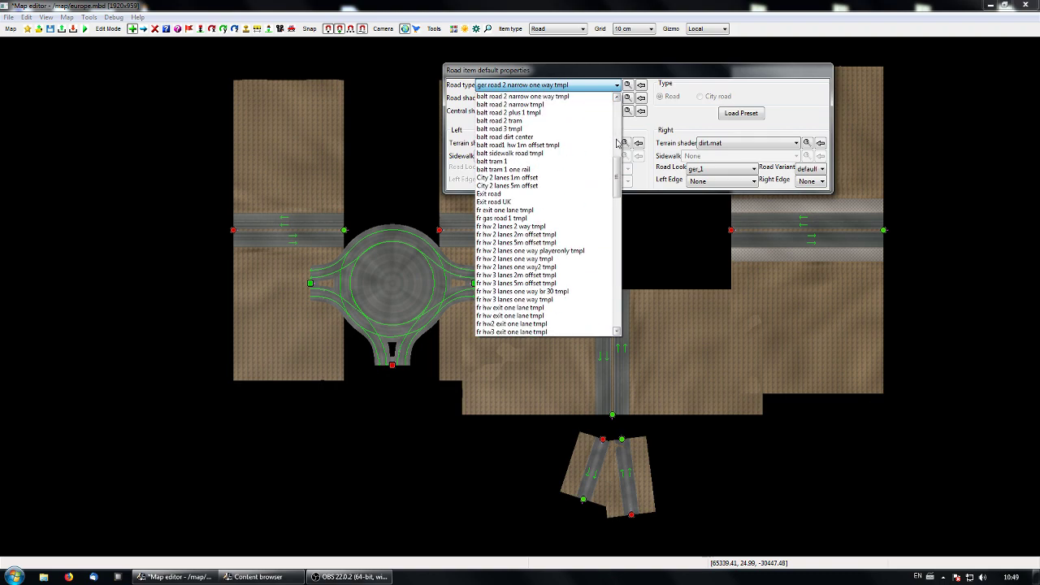
pyautogui.click(508, 177)
pyautogui.moveTo(680, 73); pyautogui.dragTo(840, 170)
# Draw a vertical road about 67 m long starting just below the roundabout's lower arm, and delete that road.
pyautogui.click(391, 384)
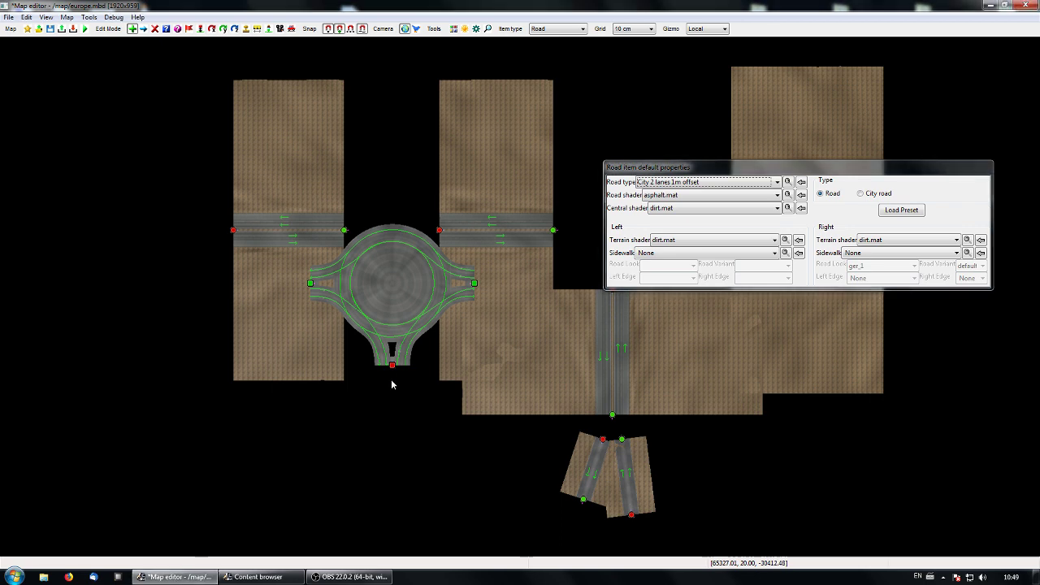
pyautogui.moveTo(391, 385); pyautogui.dragTo(390, 493)
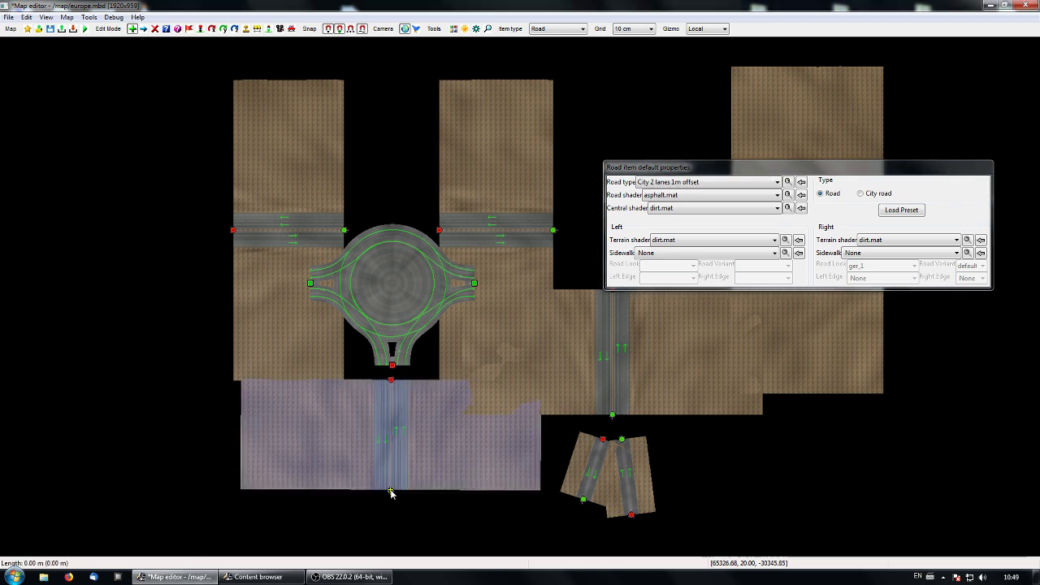
pyautogui.press('Escape')
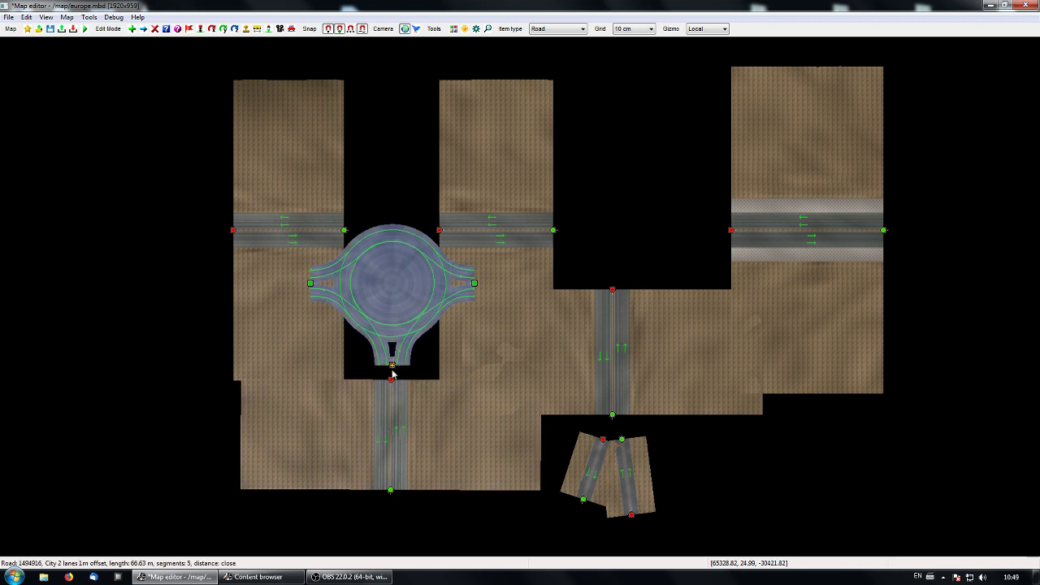
pyautogui.moveTo(444, 437); pyautogui.dragTo(441, 379, button='right')
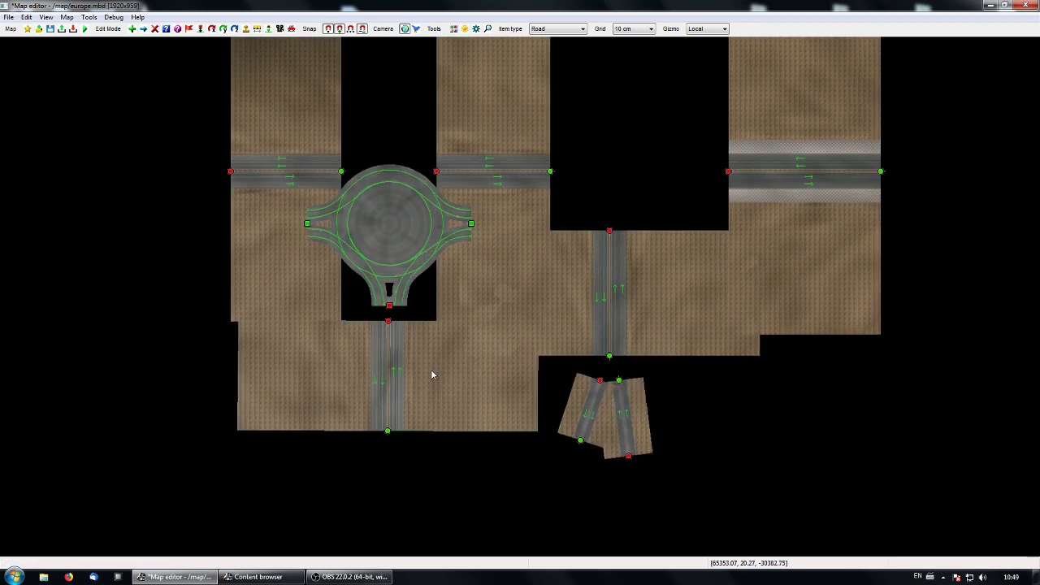
pyautogui.press('Delete')
pyautogui.click(387, 325)
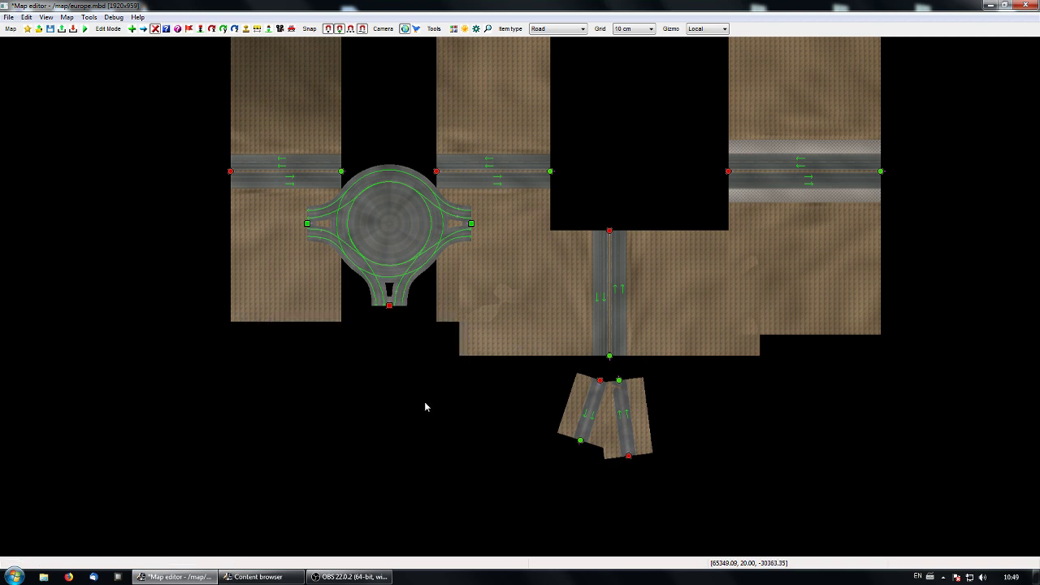
# Draw a vertical road in the opposite direction, starting well below the roundabout and ending just short of its lower arm.
pyautogui.press('Insert')
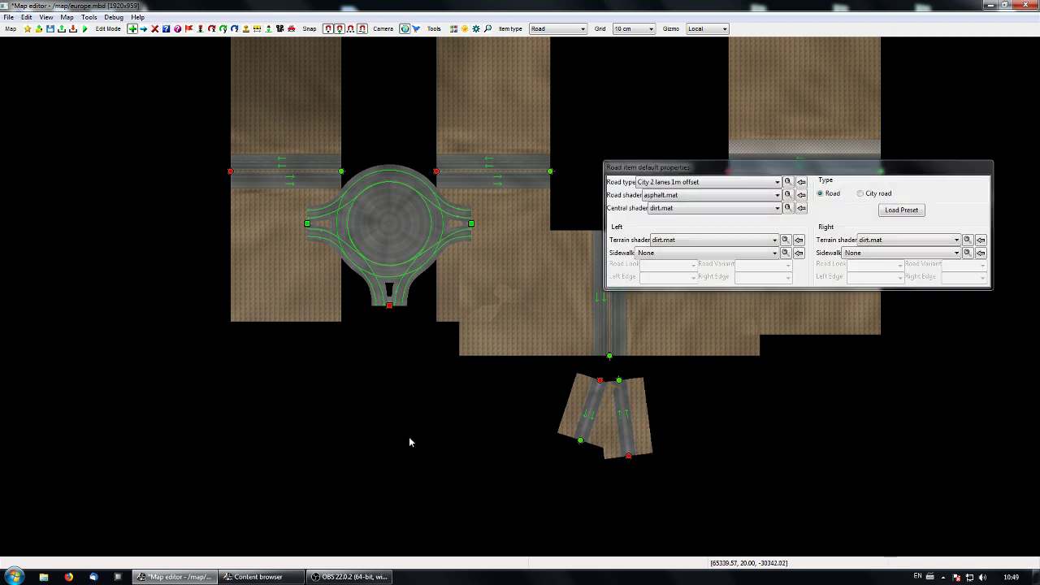
pyautogui.click(387, 458)
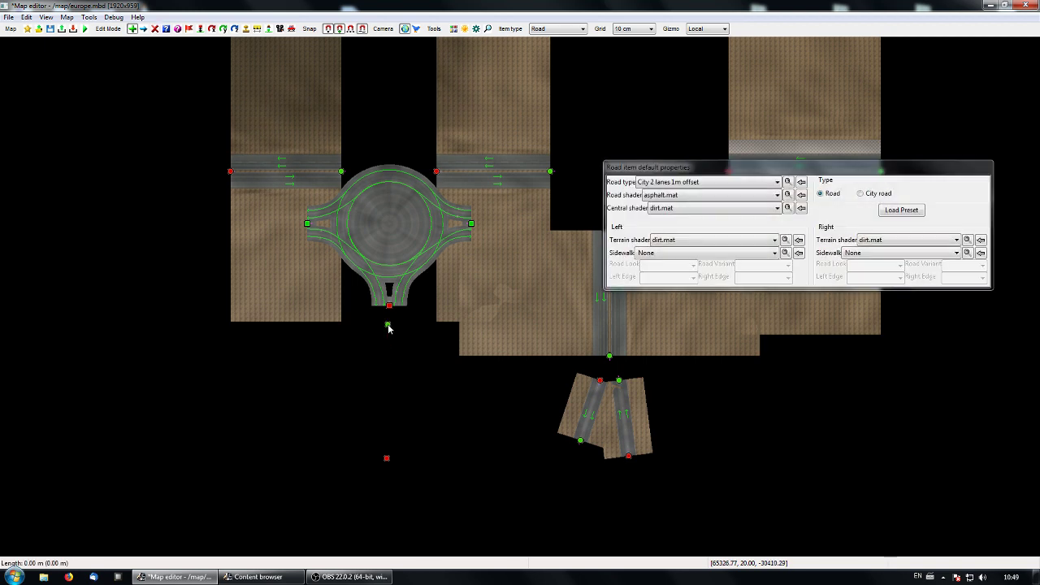
pyautogui.click(387, 325)
pyautogui.moveTo(412, 399); pyautogui.dragTo(402, 286, button='middle')
pyautogui.press('Escape')
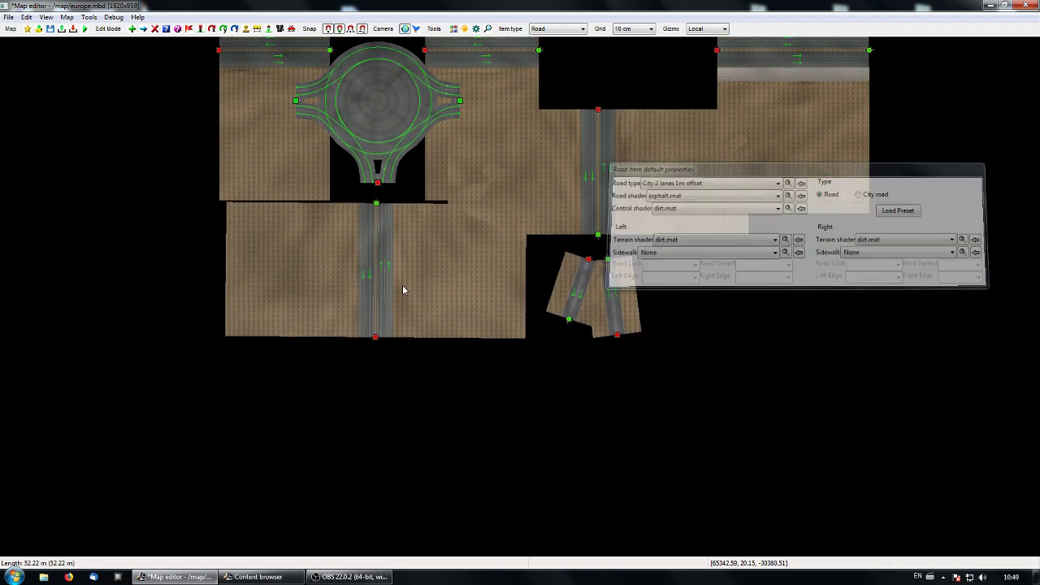
# Draw a second, slightly slanted road below the vertical one, ending just short of its red node, and delete that second road.
pyautogui.press('Insert')
pyautogui.click(386, 463)
pyautogui.click(378, 363)
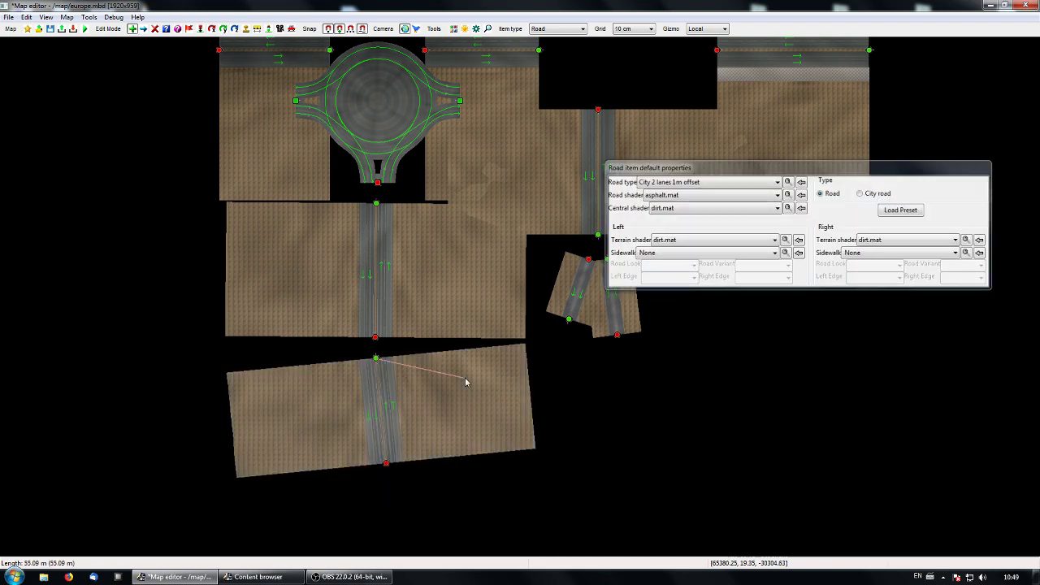
pyautogui.press('Escape')
pyautogui.moveTo(502, 381); pyautogui.dragTo(515, 360, button='middle')
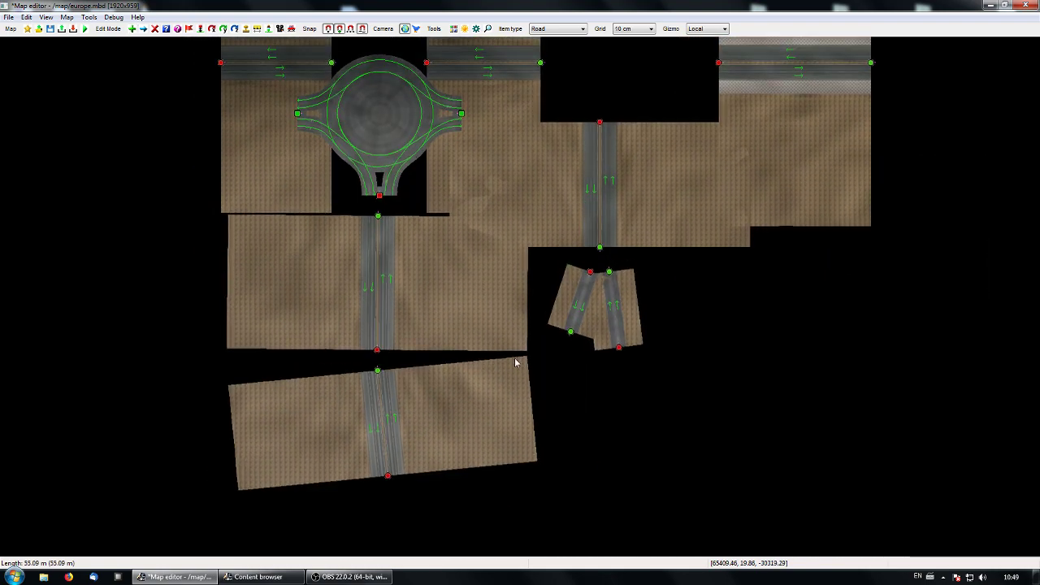
pyautogui.click(390, 480)
pyautogui.press('Delete')
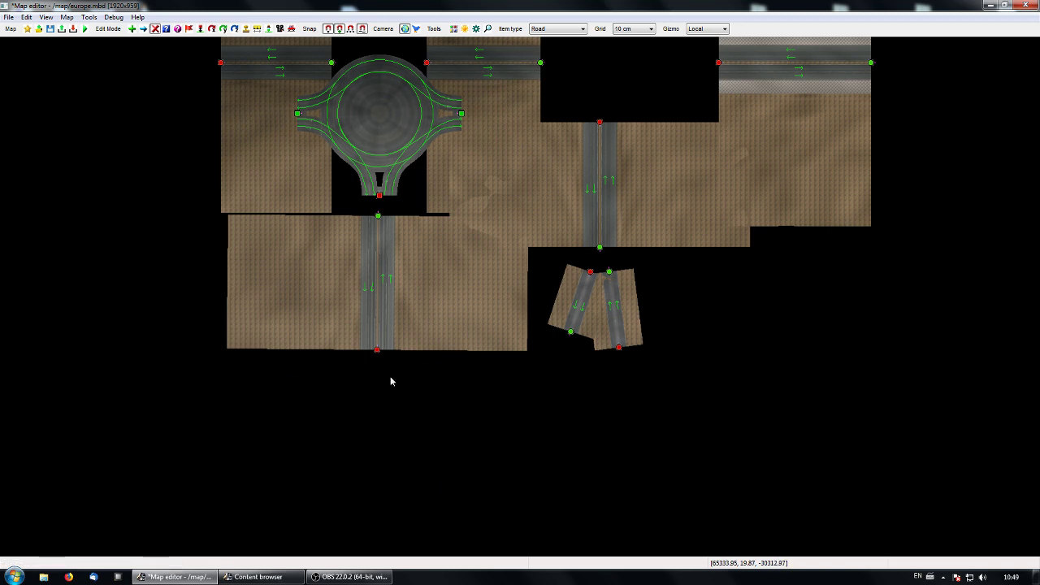
# Delete the remaining road below the roundabout and the roundabout prefab itself.
pyautogui.click(403, 348)
pyautogui.press('Delete')
pyautogui.moveTo(404, 353); pyautogui.dragTo(414, 455, button='middle')
pyautogui.click(383, 385)
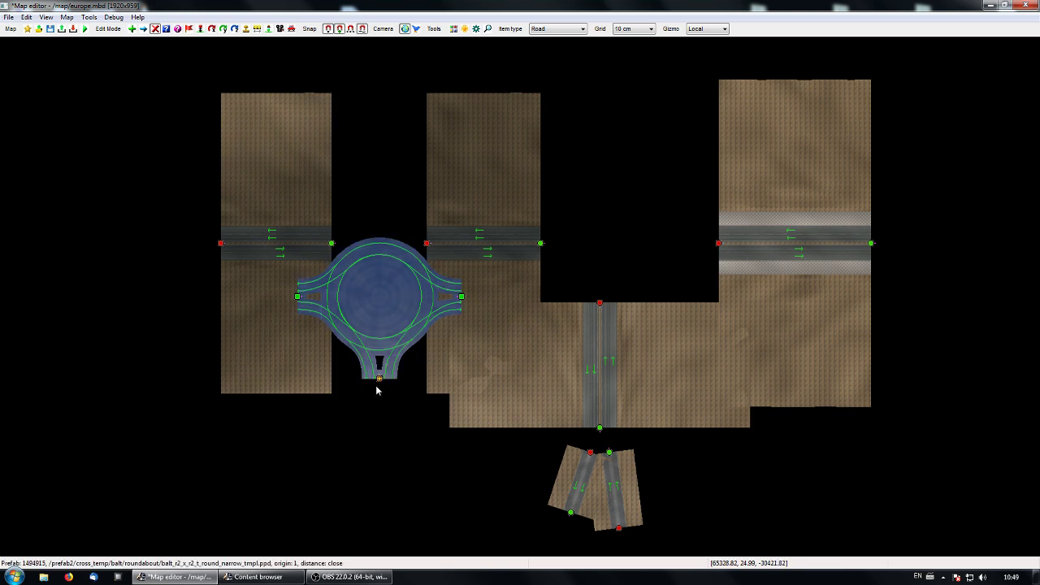
pyautogui.press('Delete')
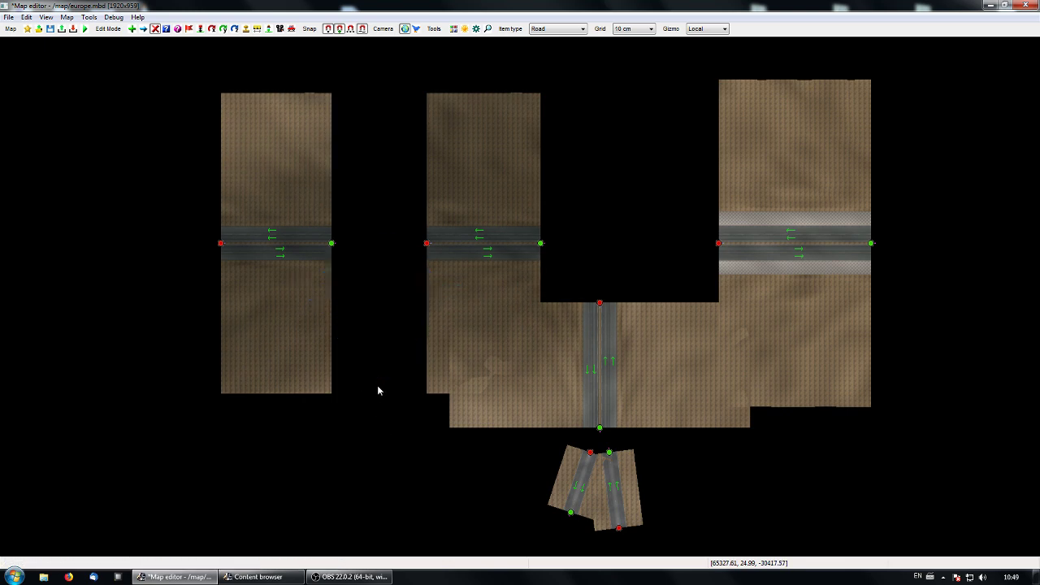
# Place the balt_r2_x_r2_t_round_narrow_tmpl roundabout prefab with origin 2 and Y rotation 0 below the leftmost road.
pyautogui.press('Insert')
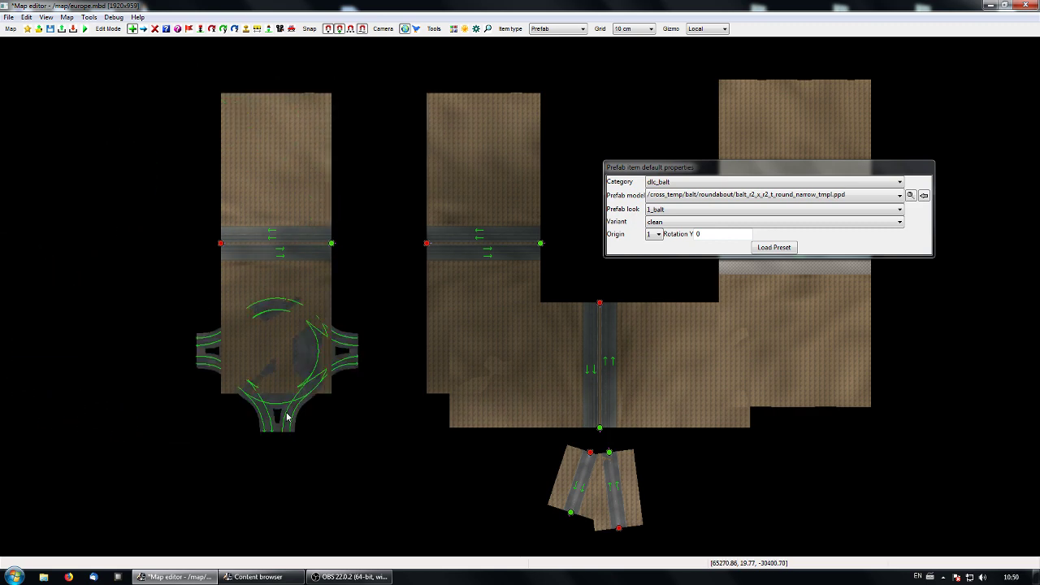
pyautogui.click(654, 234)
pyautogui.click(649, 246)
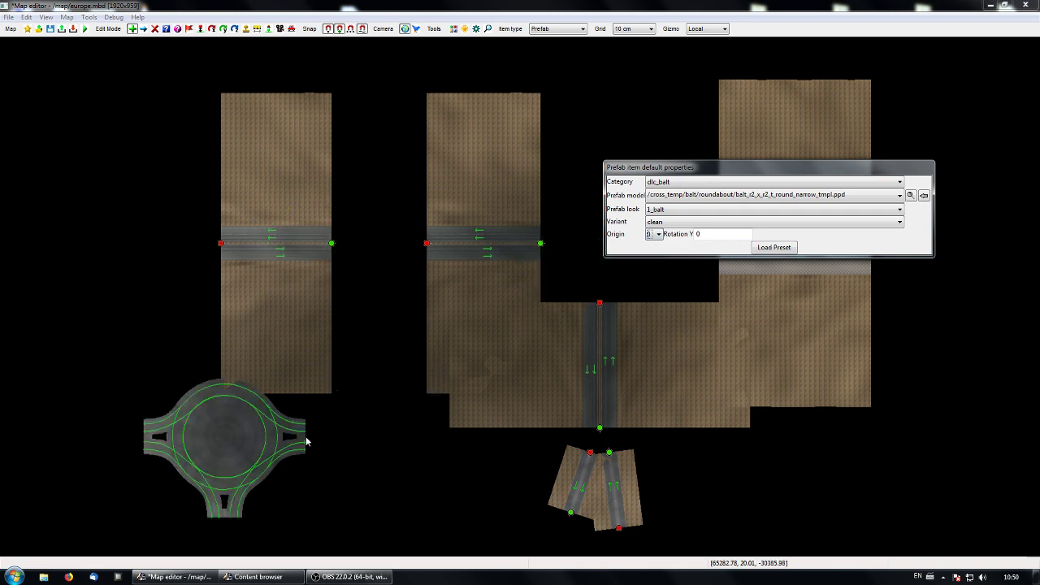
pyautogui.click(655, 234)
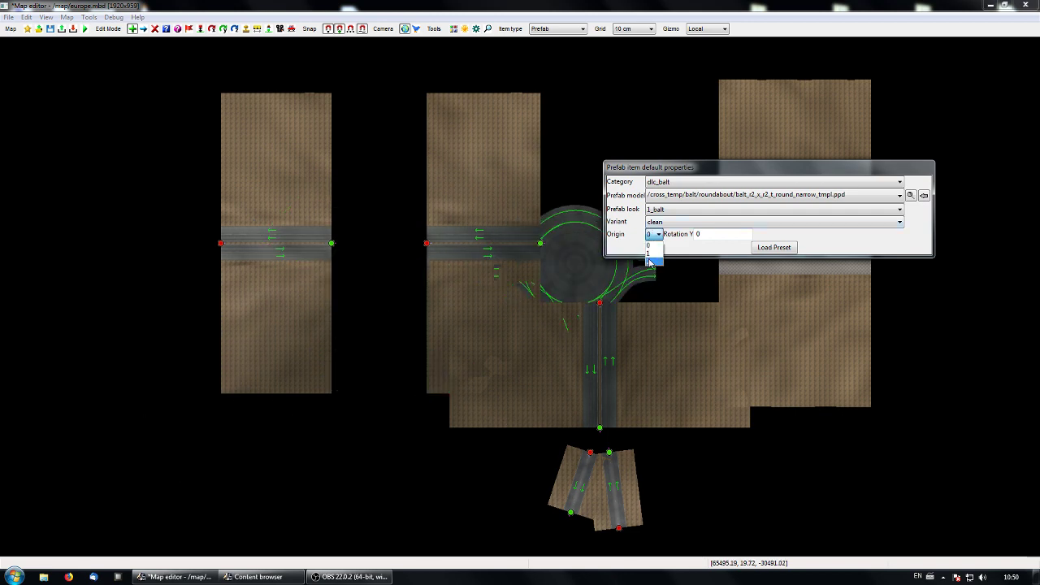
pyautogui.click(651, 264)
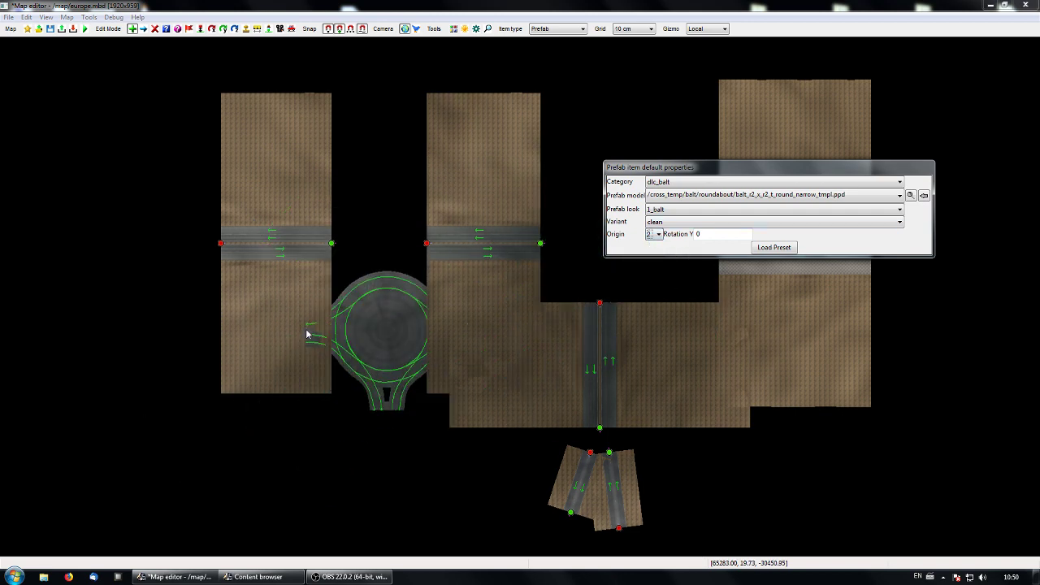
pyautogui.click(230, 434)
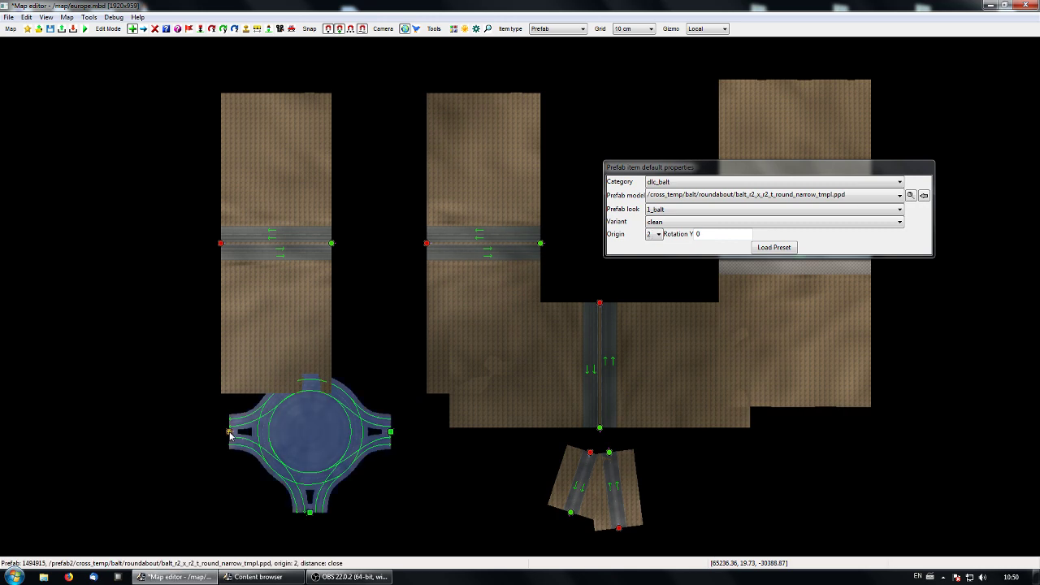
pyautogui.press('Escape')
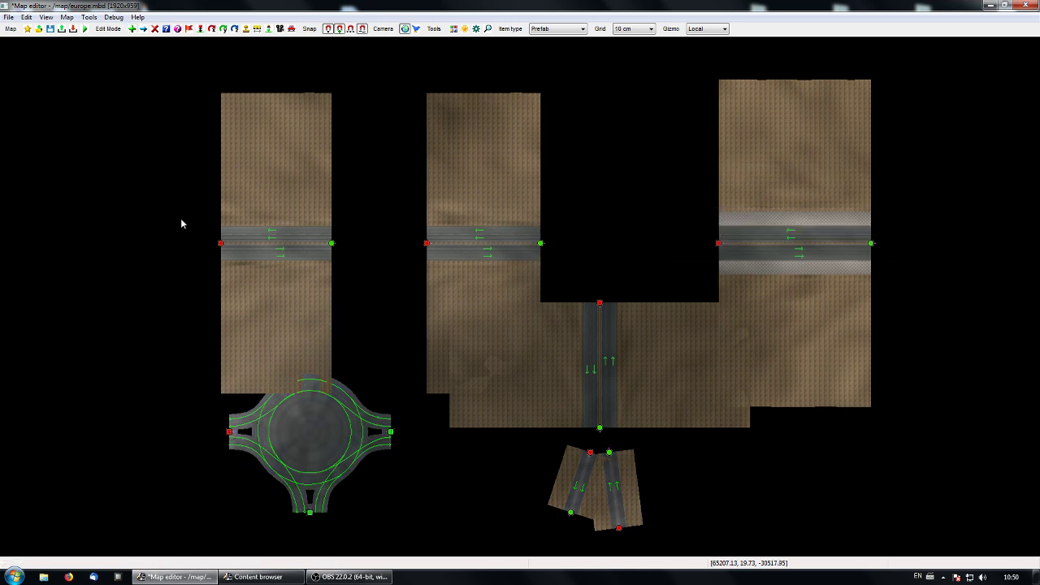
# Move both nodes of the leftmost road further left to widen the gap before the second road.
pyautogui.moveTo(194, 224); pyautogui.dragTo(461, 305)
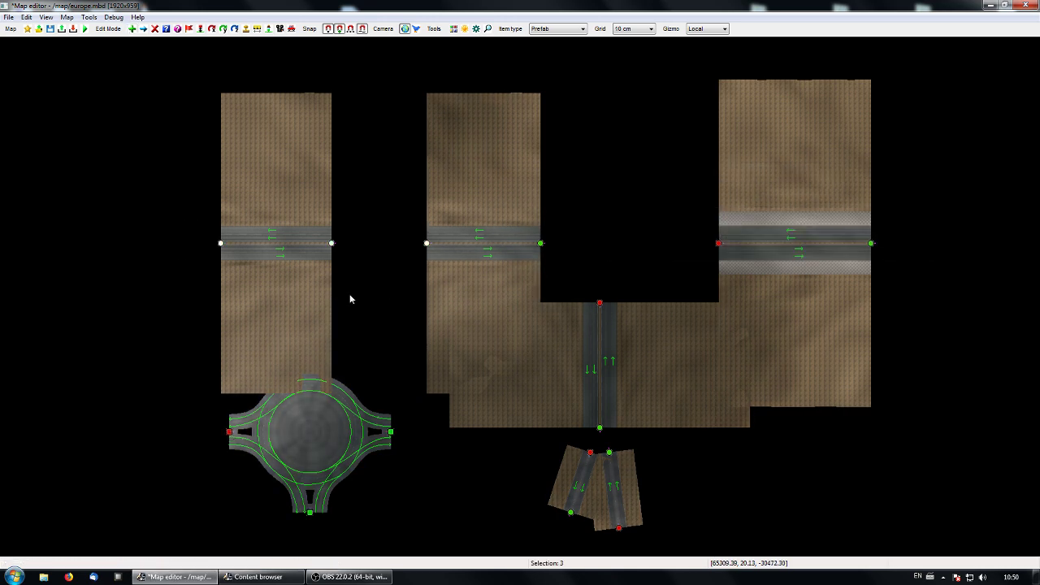
pyautogui.moveTo(165, 200); pyautogui.dragTo(411, 305)
pyautogui.press('m')
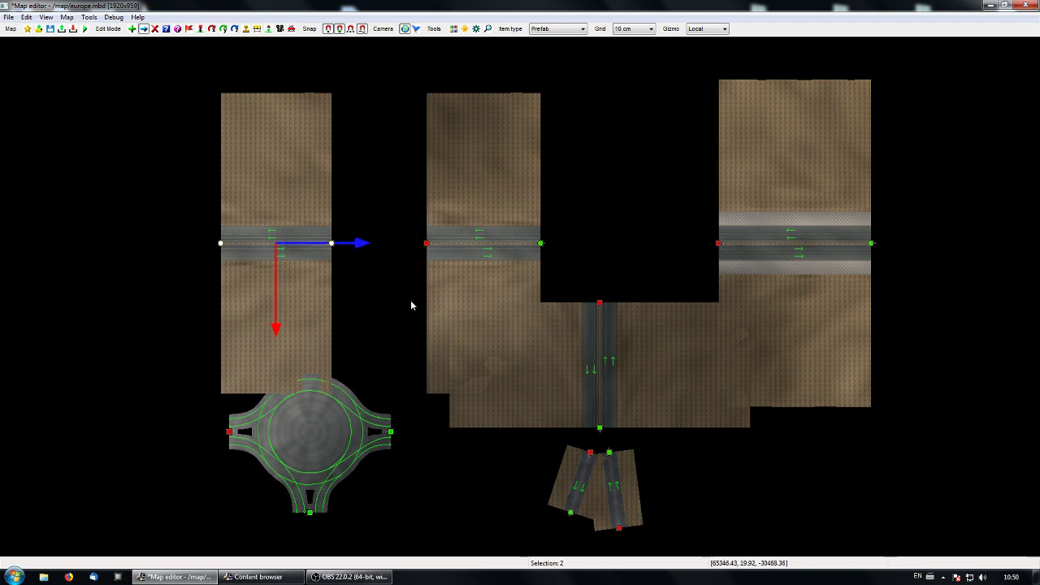
pyautogui.moveTo(365, 245); pyautogui.dragTo(242, 245)
pyautogui.press('Escape')
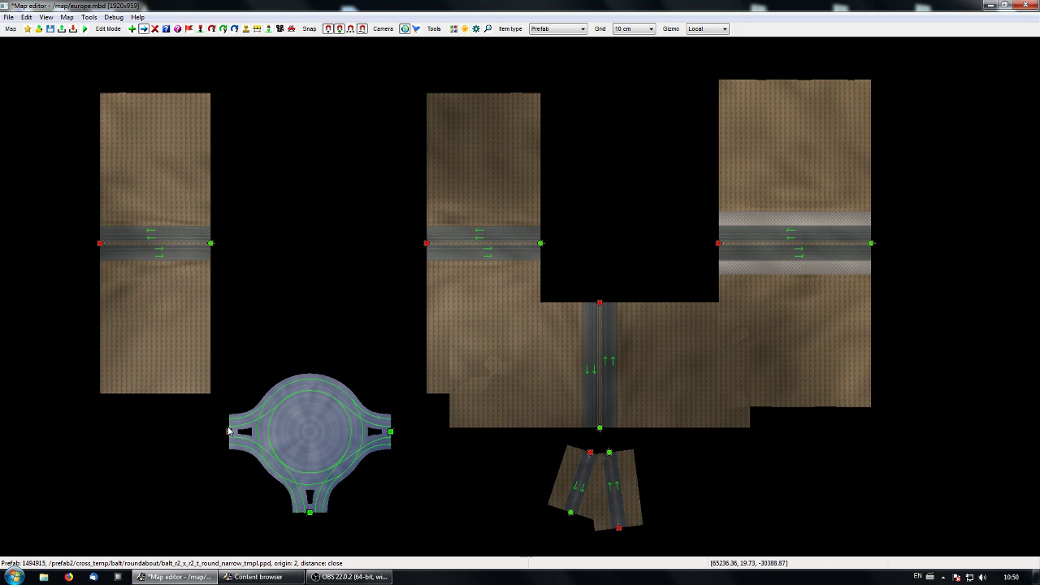
# Snap the roundabout's origin node to the leftmost road's green end, and extend the second road's red node to the opposite arm.
pyautogui.moveTo(229, 433); pyautogui.dragTo(213, 245)
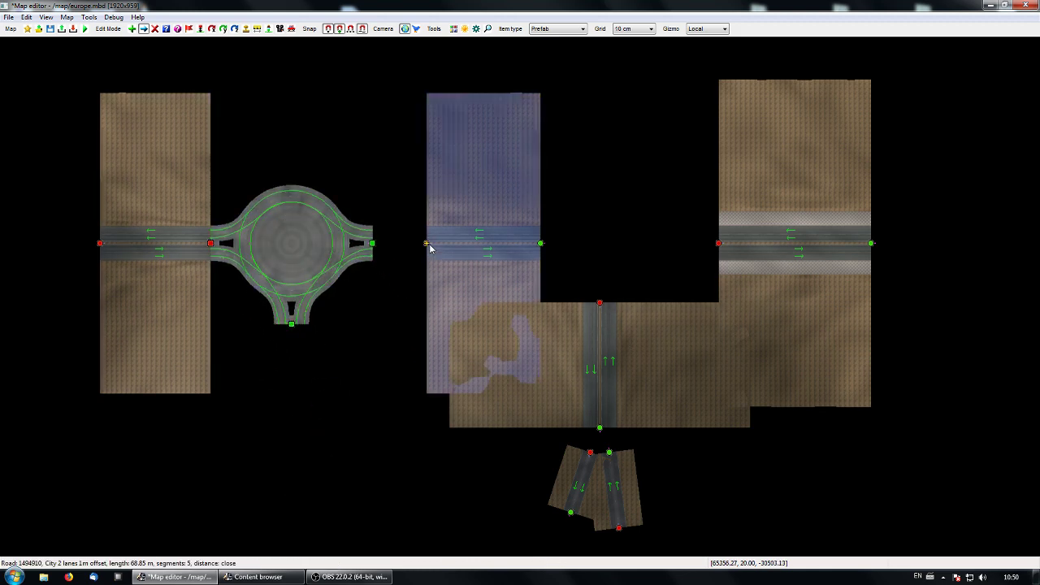
pyautogui.moveTo(428, 244); pyautogui.dragTo(373, 244)
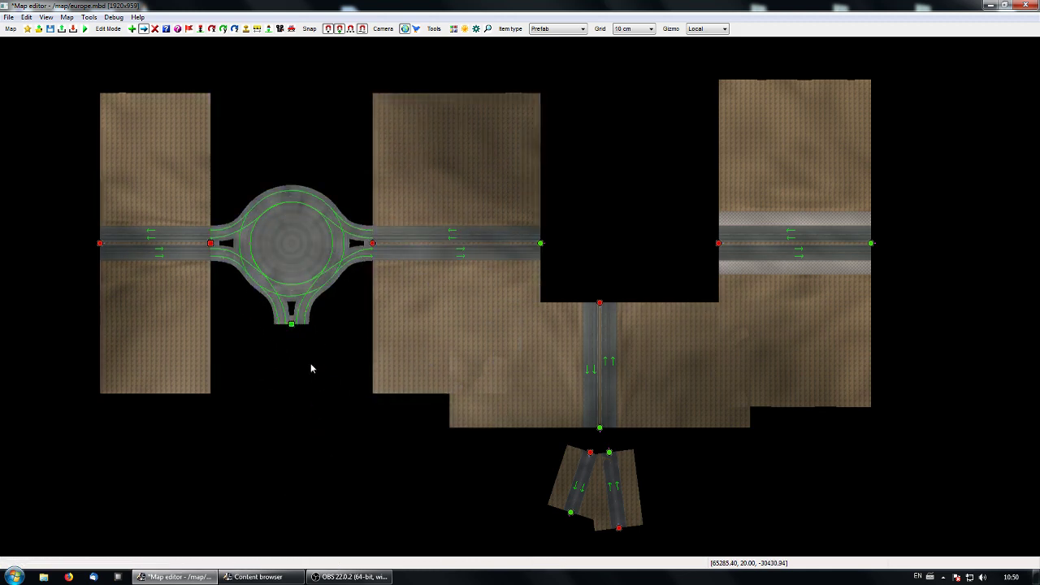
# Draw a City 2 lanes 1m offset road straight down from the roundabout's free lower arm node.
pyautogui.moveTo(312, 365); pyautogui.dragTo(457, 341, button='middle')
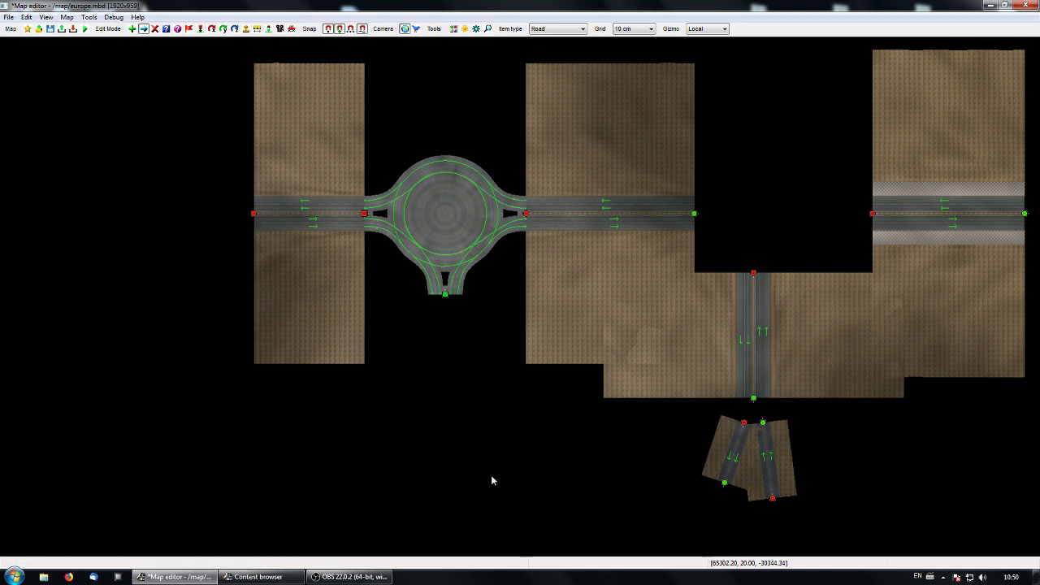
pyautogui.press('e')
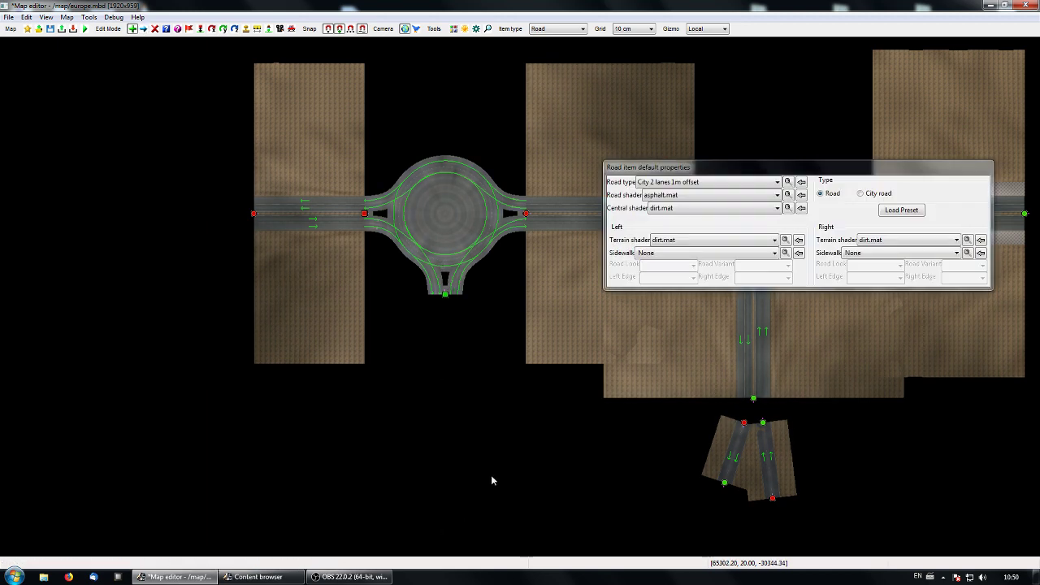
pyautogui.click(446, 295)
pyautogui.click(447, 436)
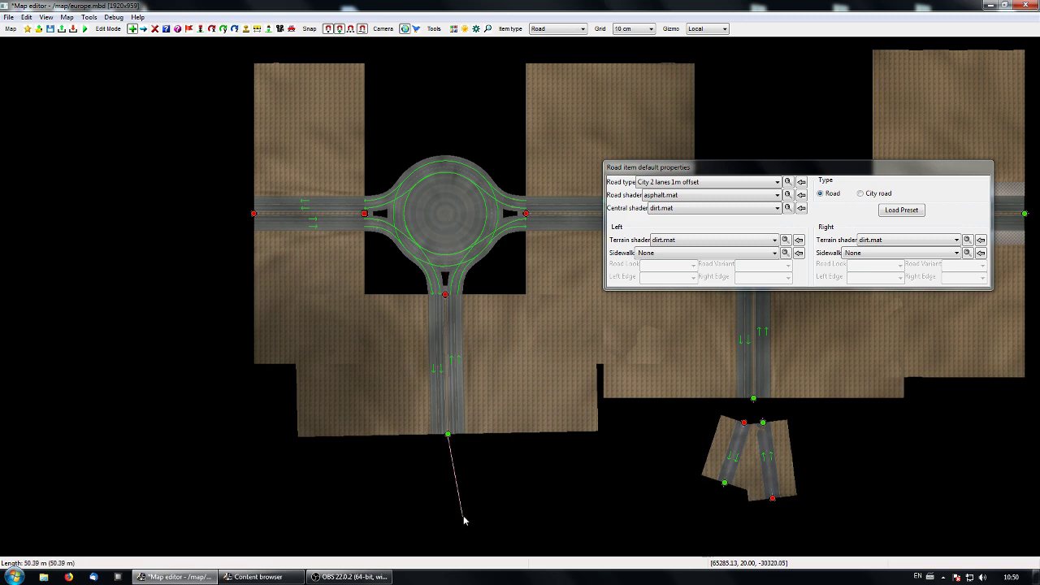
pyautogui.press('Escape')
# Examine the roundabout and its connections to the adjoining roads in the 3D view.
pyautogui.moveTo(498, 371); pyautogui.dragTo(446, 483, button='right')
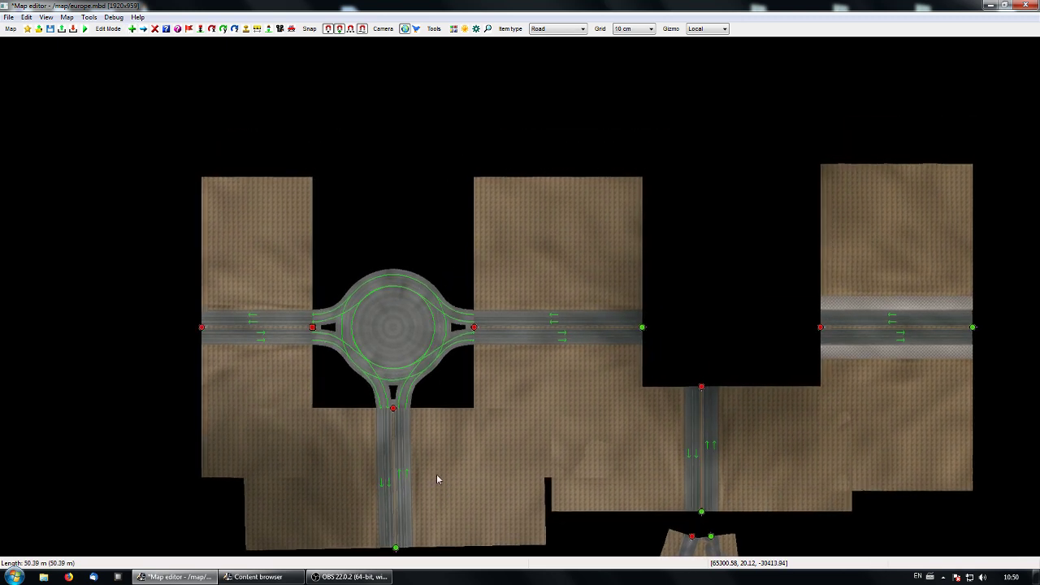
pyautogui.press('p')
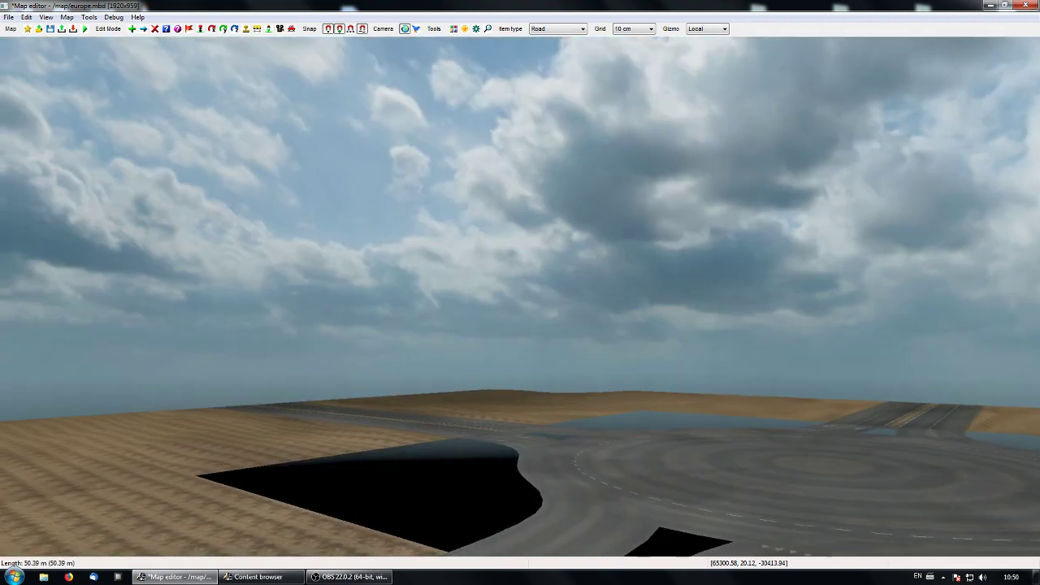
pyautogui.press('KP_8')
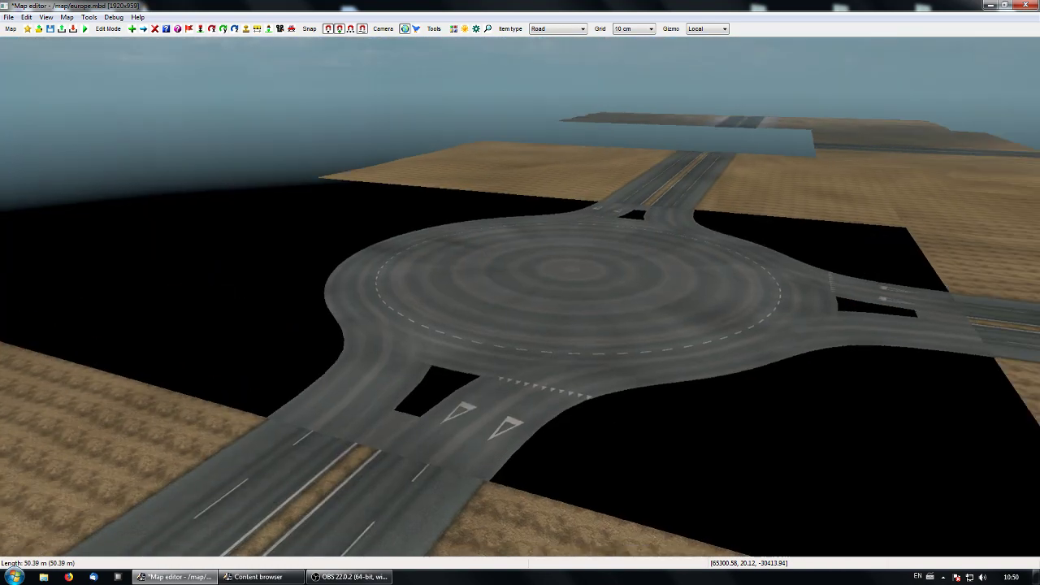
pyautogui.press('p')
pyautogui.press('p')
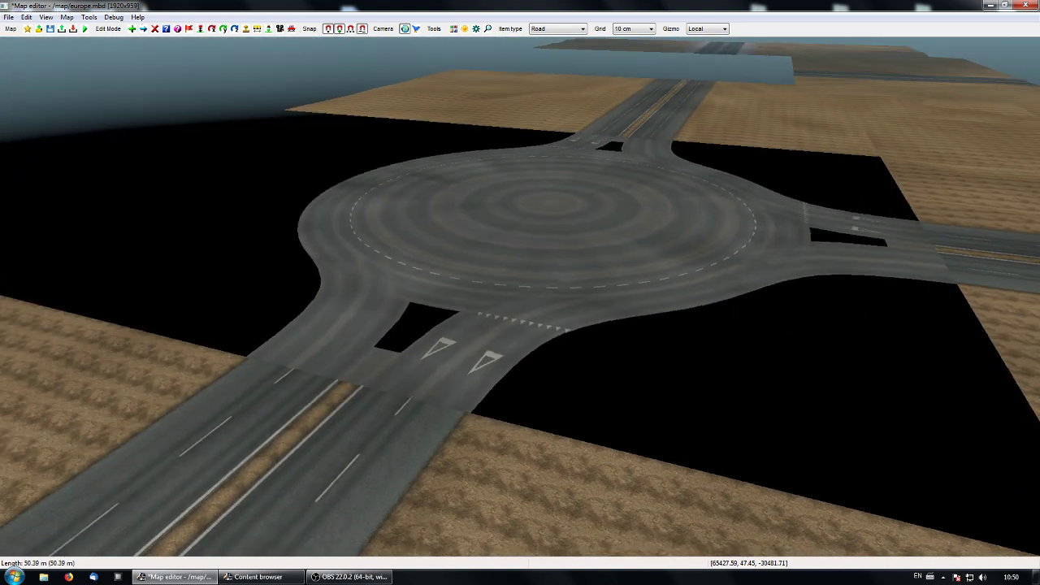
pyautogui.press('p')
# Open the roundabout prefab's item properties from its origin node and move the dialog aside to expose the roundabout.
pyautogui.press('Return')
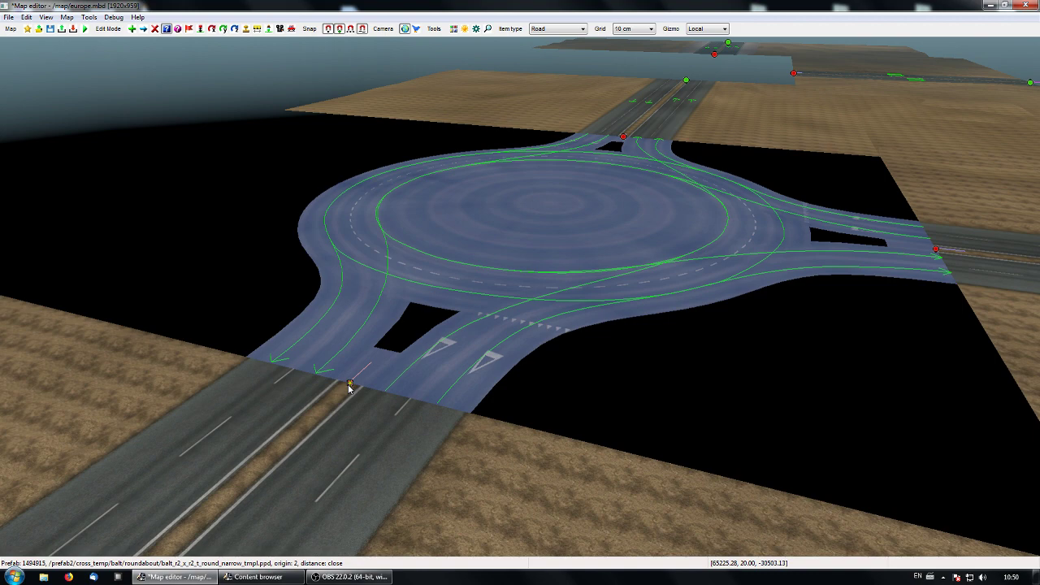
pyautogui.moveTo(904, 172); pyautogui.dragTo(520, 186)
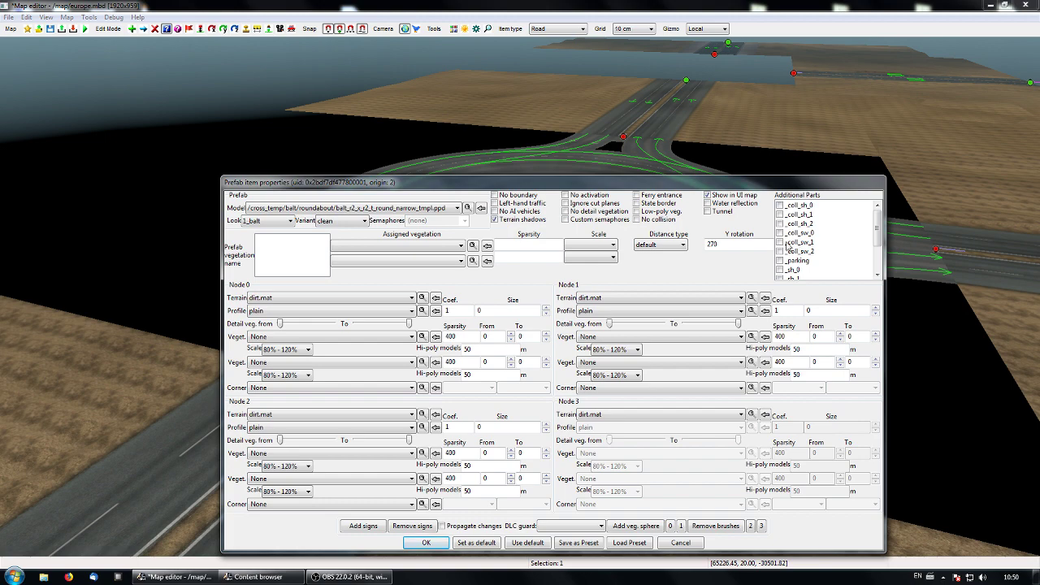
pyautogui.moveTo(548, 188); pyautogui.dragTo(758, 191)
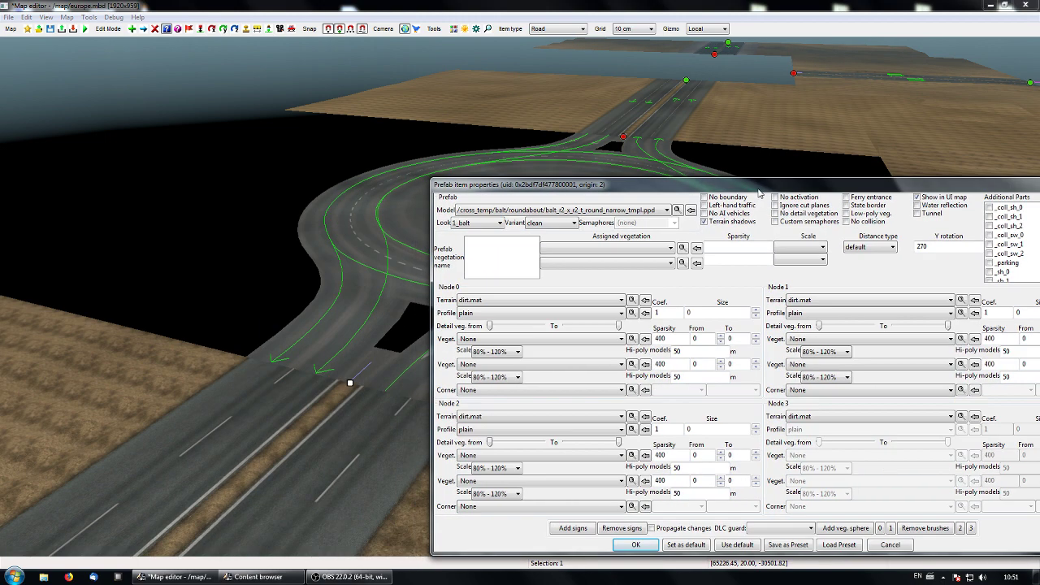
pyautogui.click(533, 392)
pyautogui.click(533, 395)
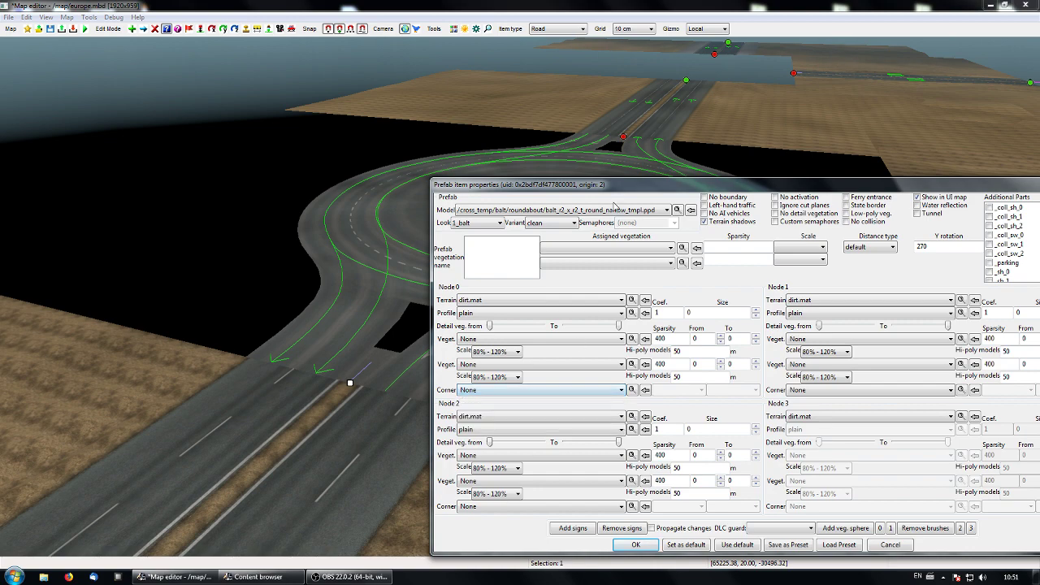
pyautogui.moveTo(615, 193); pyautogui.dragTo(689, 177)
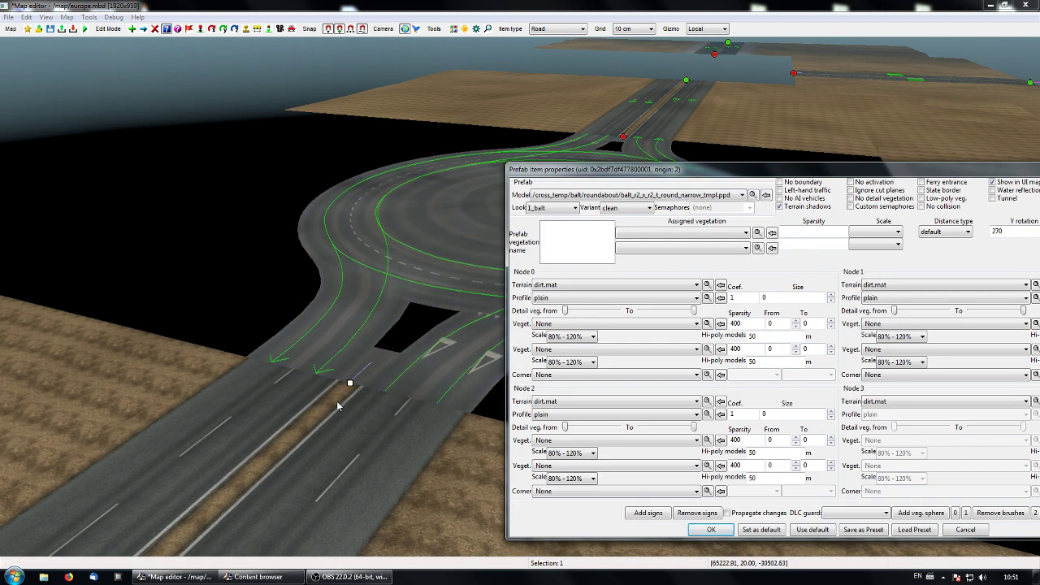
pyautogui.scroll(3, 336, 400)
pyautogui.scroll(-3, 325, 325)
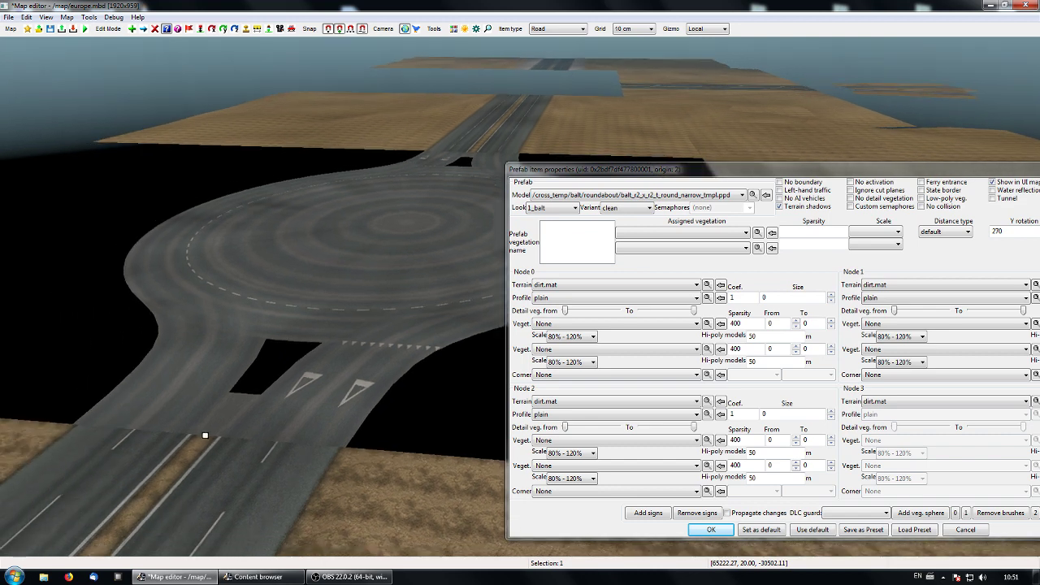
# Set the roundabout prefab's corner type to shoulder for Node 0, Node 1 and Node 2.
pyautogui.click(689, 375)
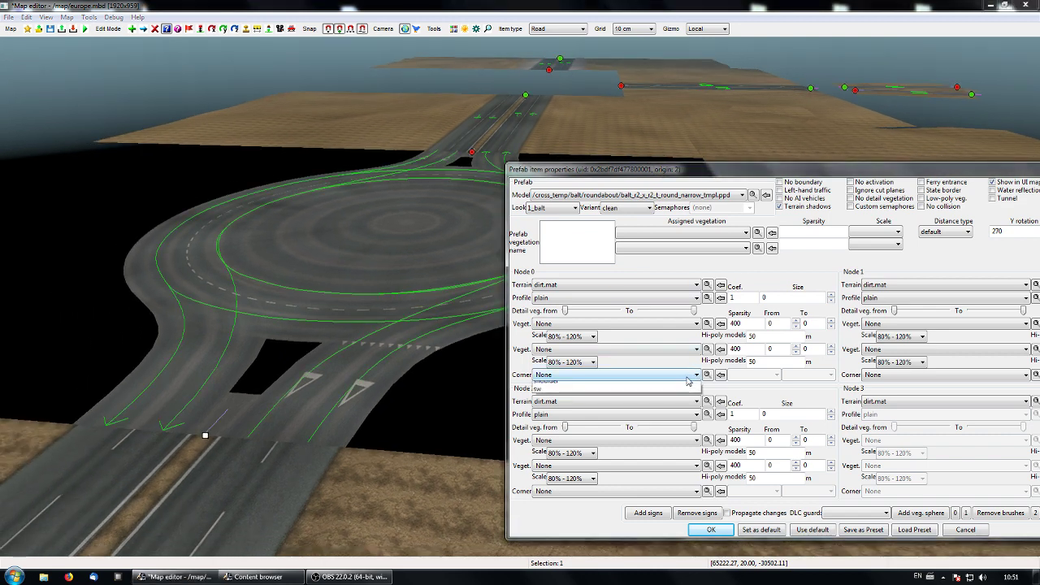
pyautogui.click(579, 403)
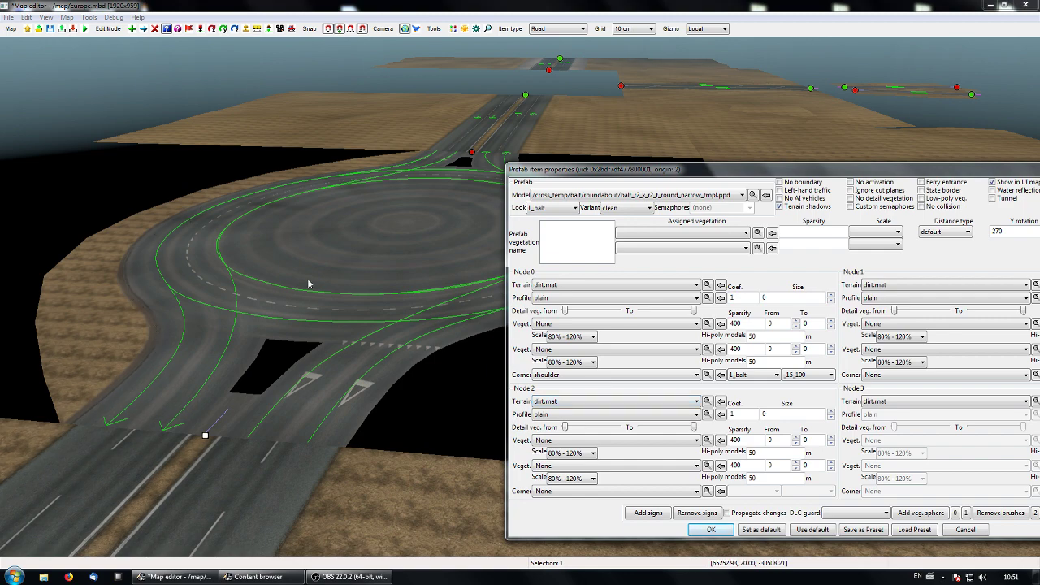
pyautogui.moveTo(309, 283); pyautogui.dragTo(406, 284, button='middle')
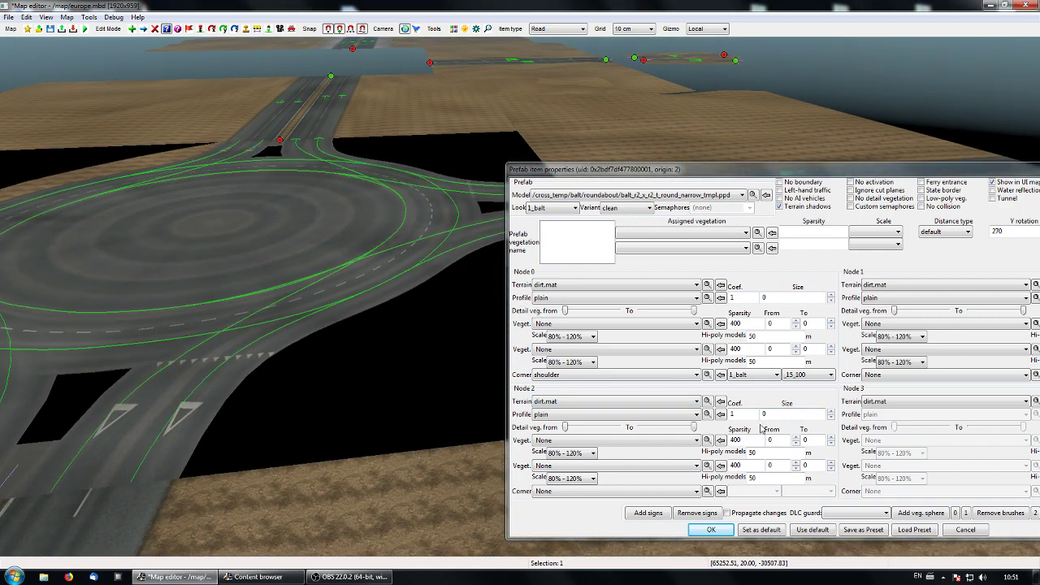
pyautogui.click(891, 378)
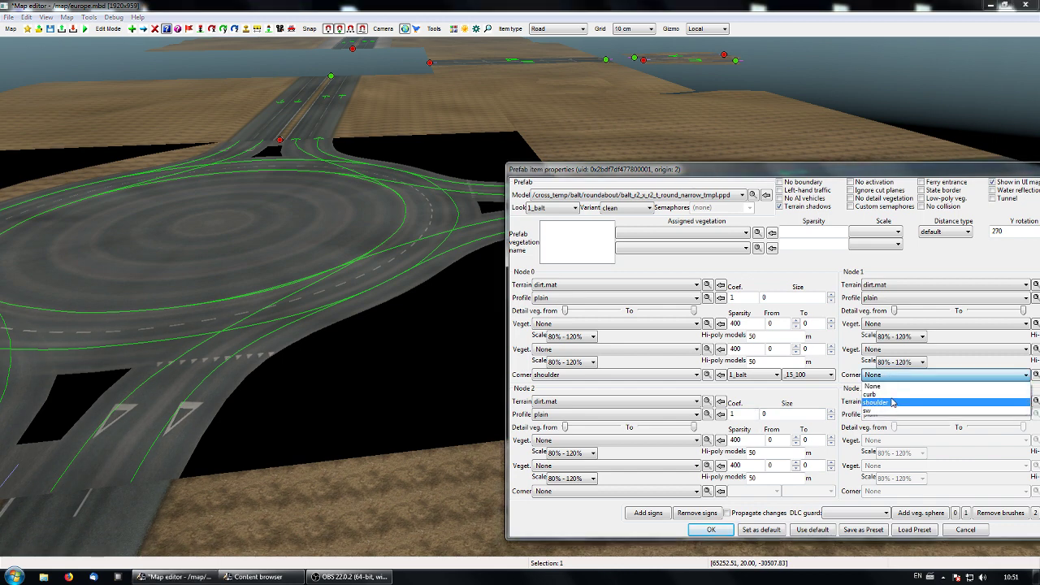
pyautogui.click(887, 398)
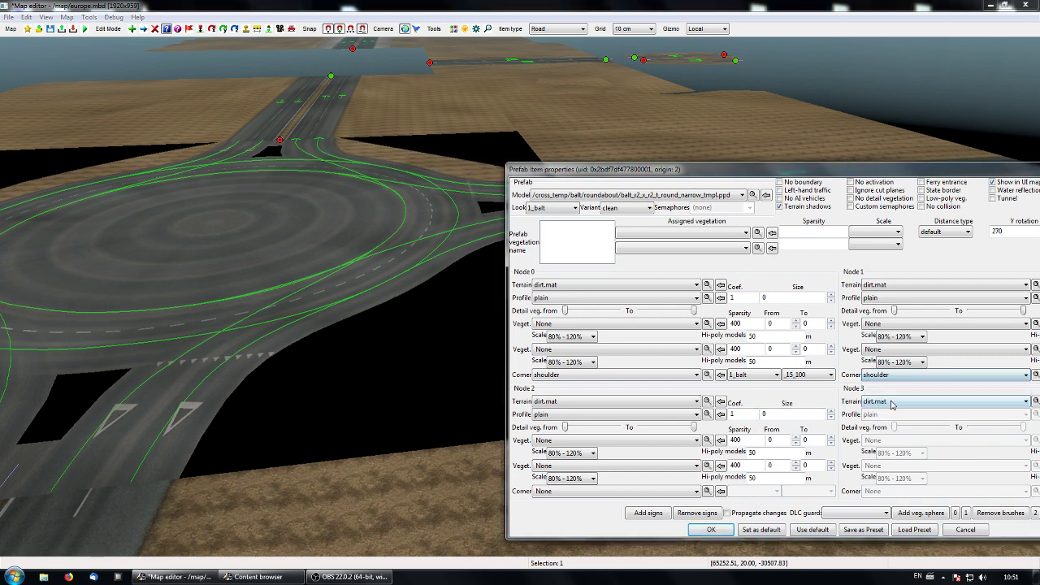
pyautogui.click(681, 492)
pyautogui.click(616, 515)
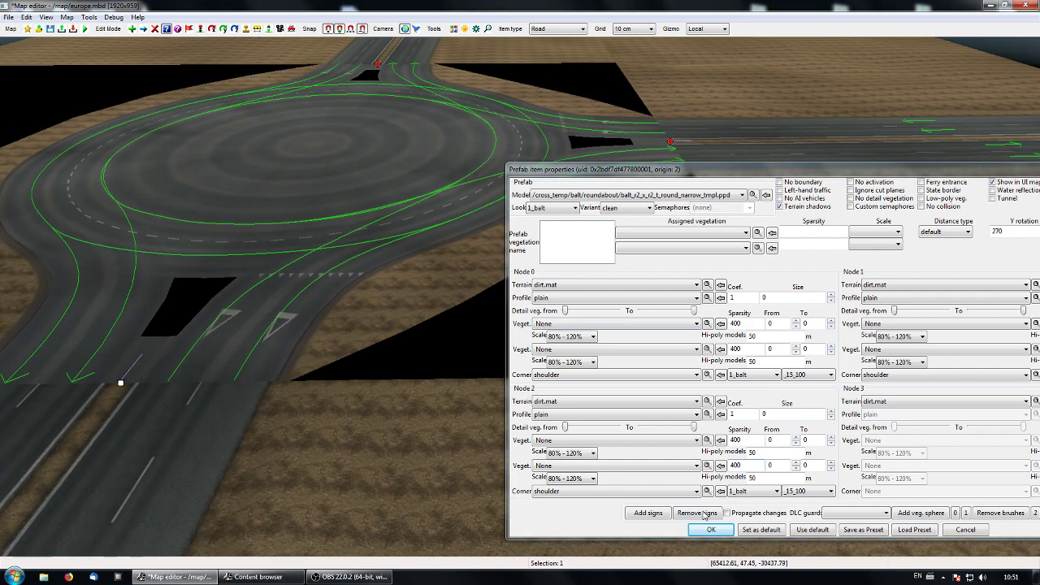
pyautogui.click(708, 529)
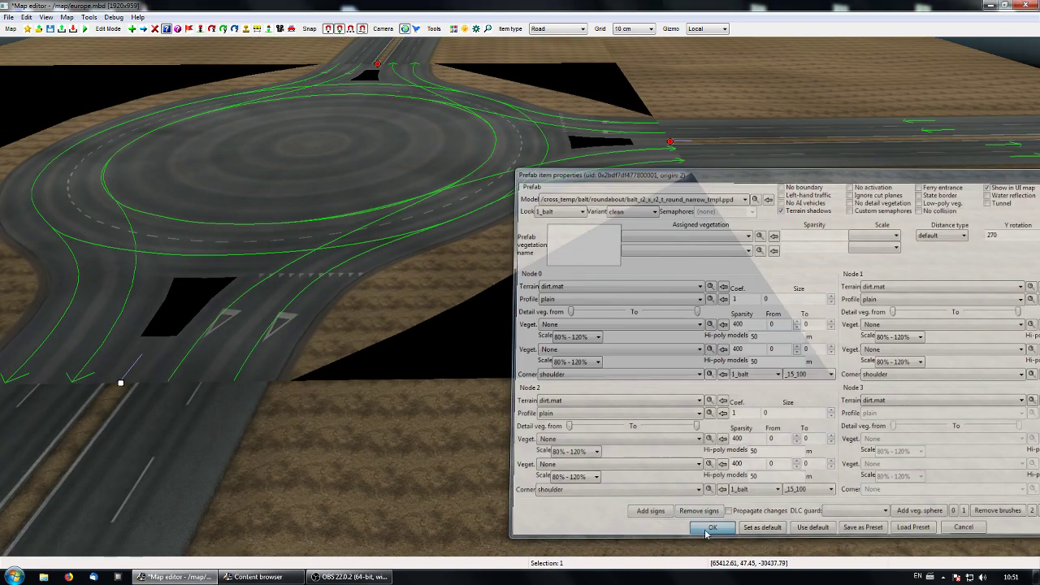
# Reopen the roundabout prefab's properties and set the corners of Node 0, Node 1 and Node 2 to curb.
pyautogui.moveTo(686, 493); pyautogui.dragTo(512, 298, button='middle')
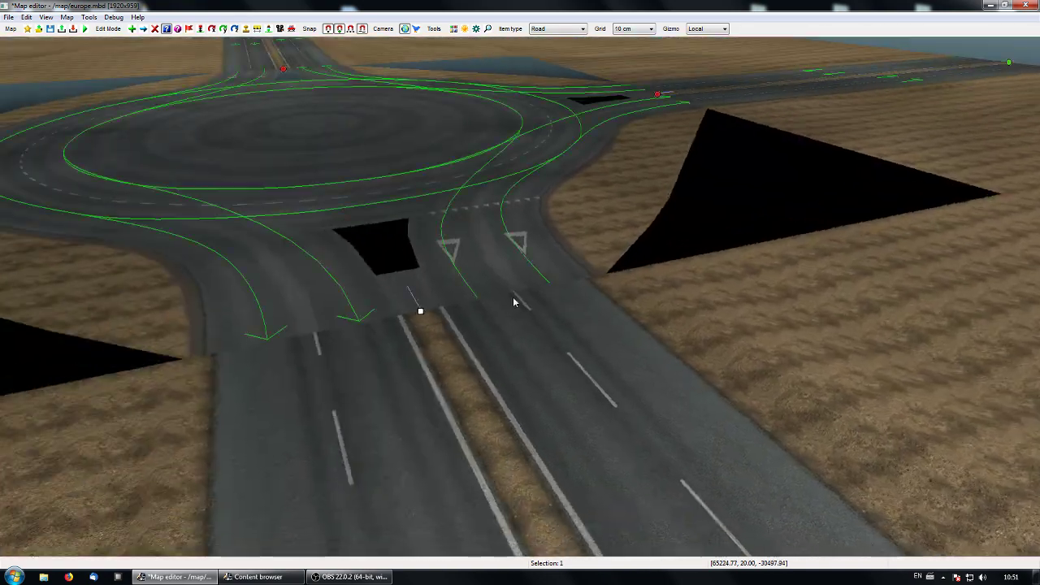
pyautogui.doubleClick(423, 312)
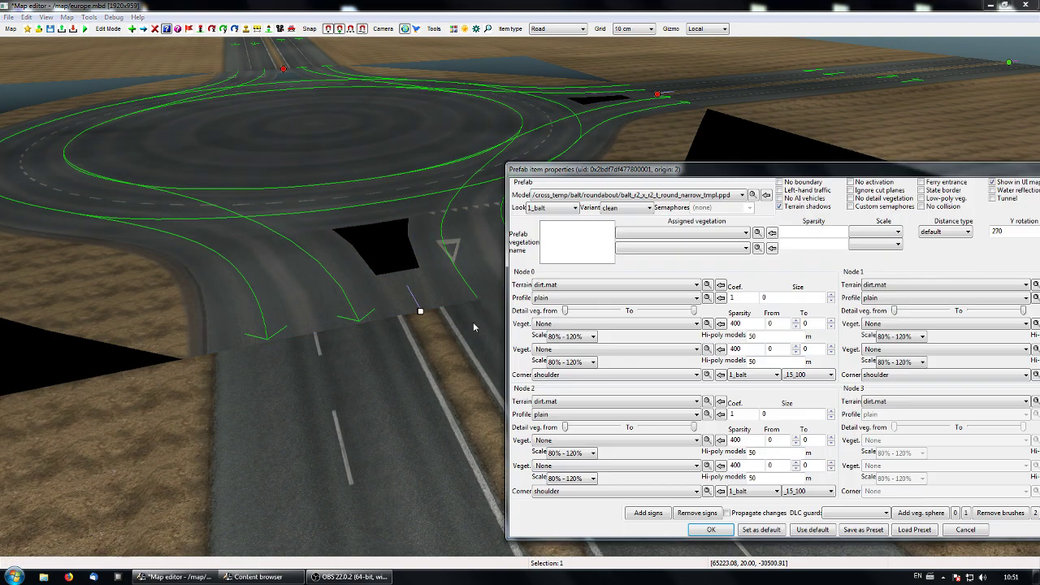
pyautogui.click(599, 375)
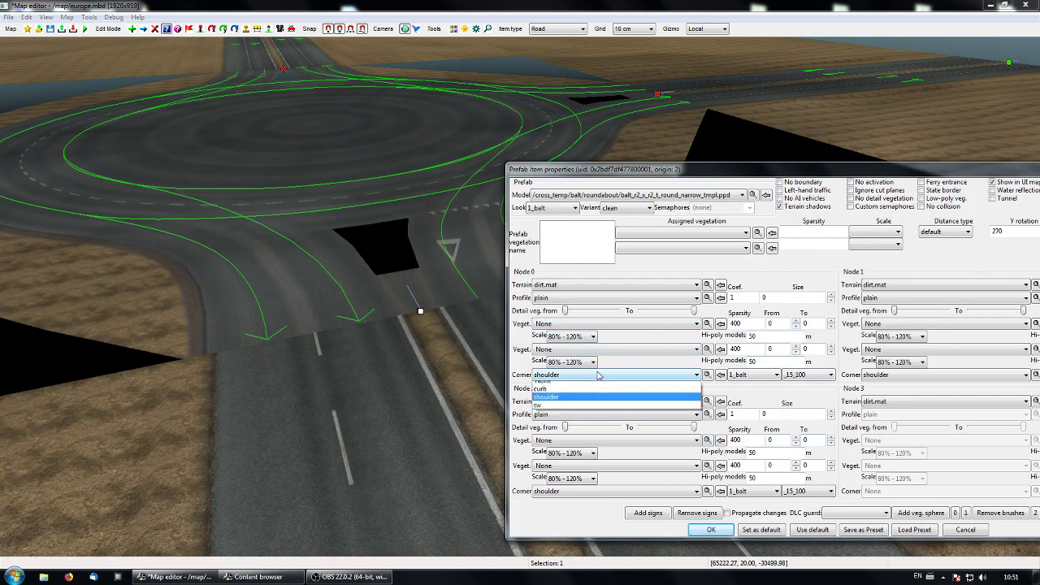
pyautogui.click(564, 396)
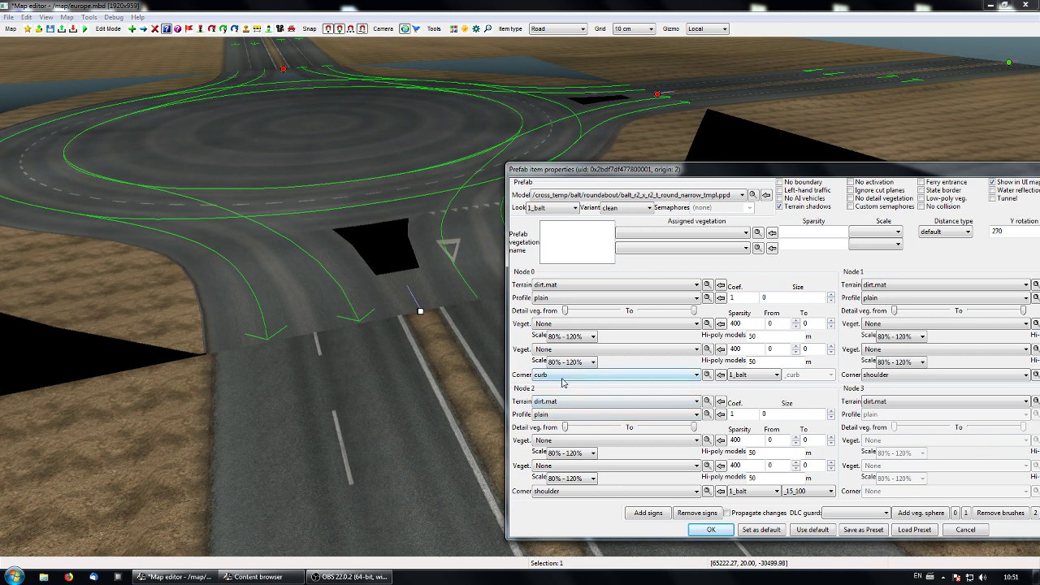
pyautogui.click(893, 375)
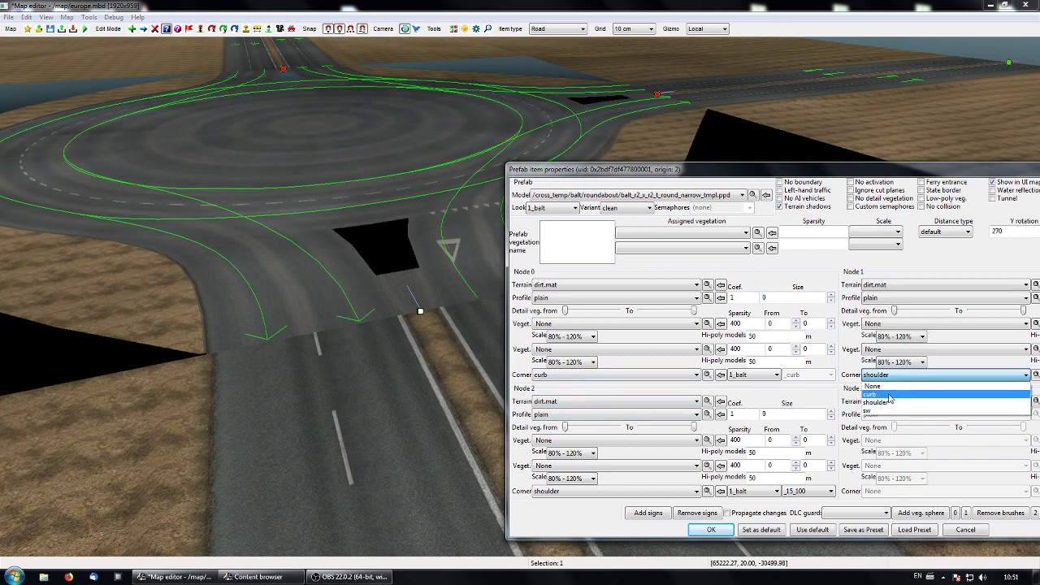
pyautogui.click(890, 397)
pyautogui.click(673, 491)
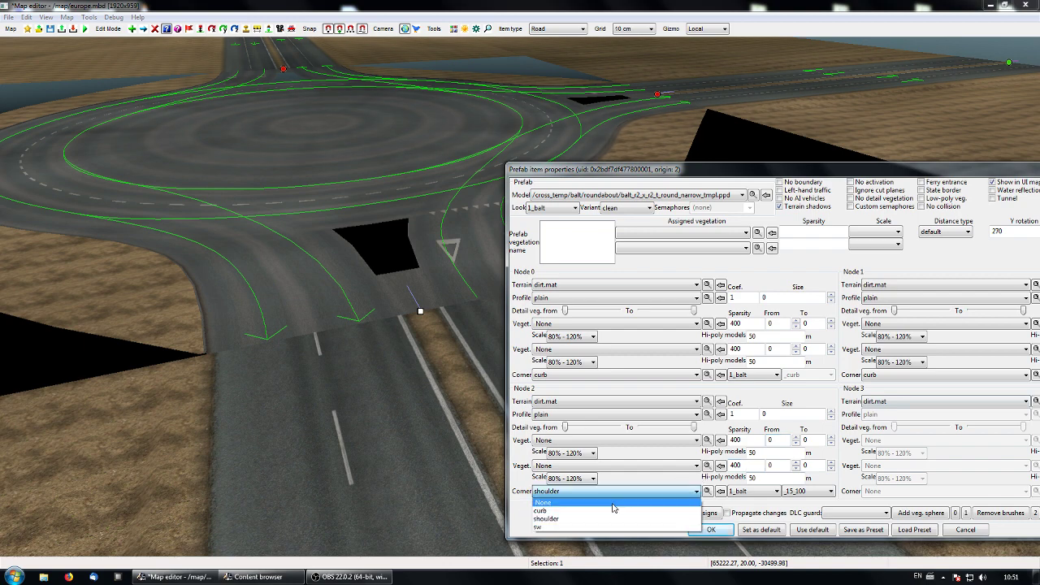
pyautogui.click(594, 512)
pyautogui.click(692, 529)
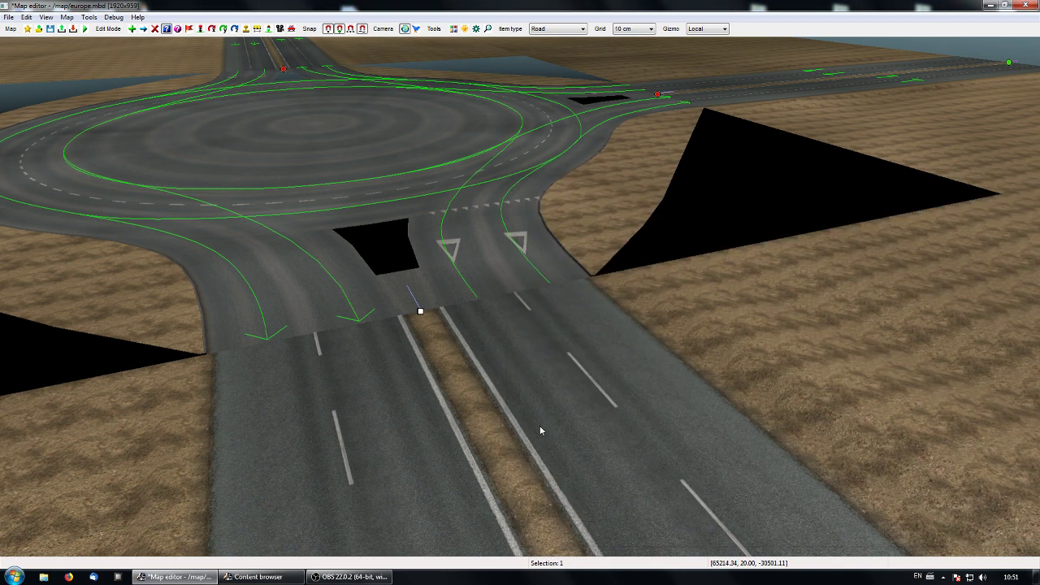
# Set the roundabout prefab's terrain size to 30 for Node 0, Node 1 and Node 2.
pyautogui.press('Tab')
pyautogui.press('Tab')
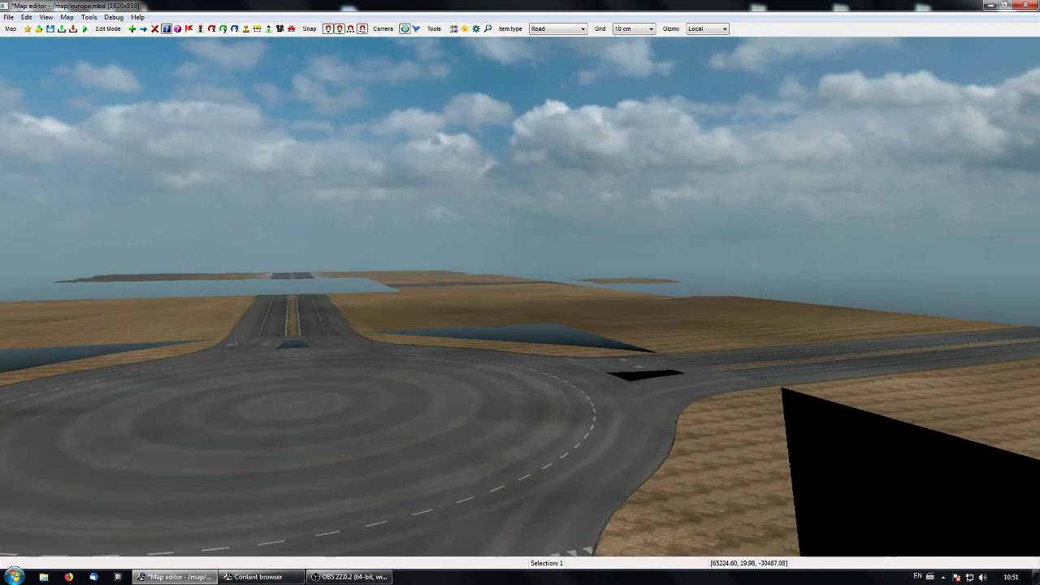
pyautogui.moveTo(520, 292); pyautogui.dragTo(446, 353, button='right')
pyautogui.press('p')
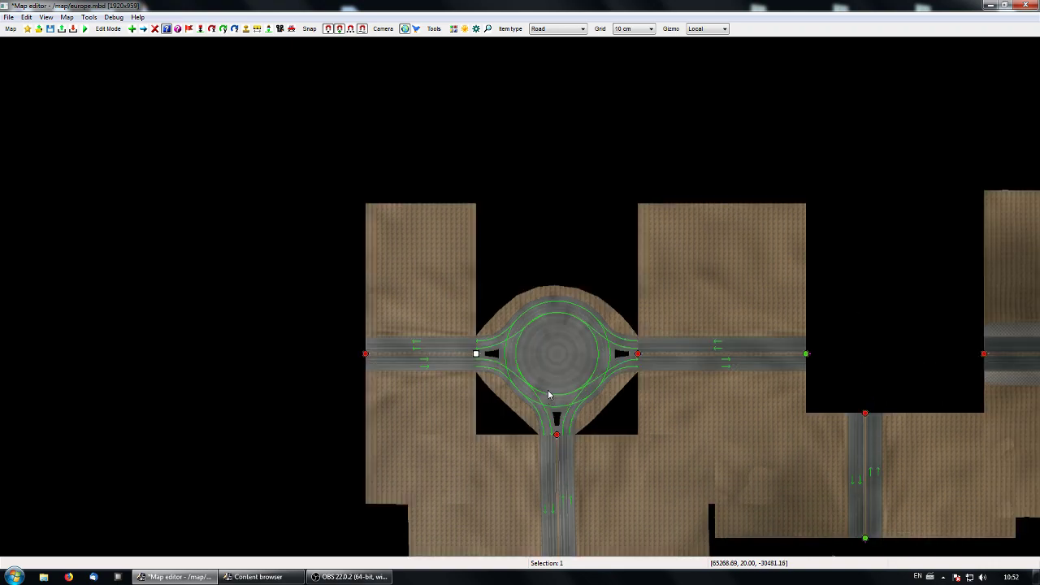
pyautogui.doubleClick(488, 362)
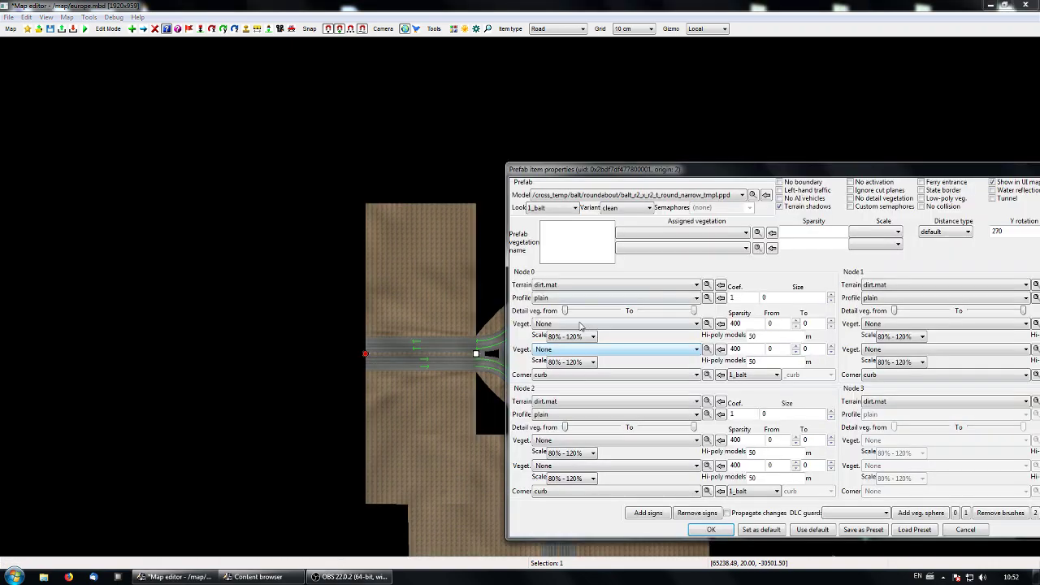
pyautogui.write('30')
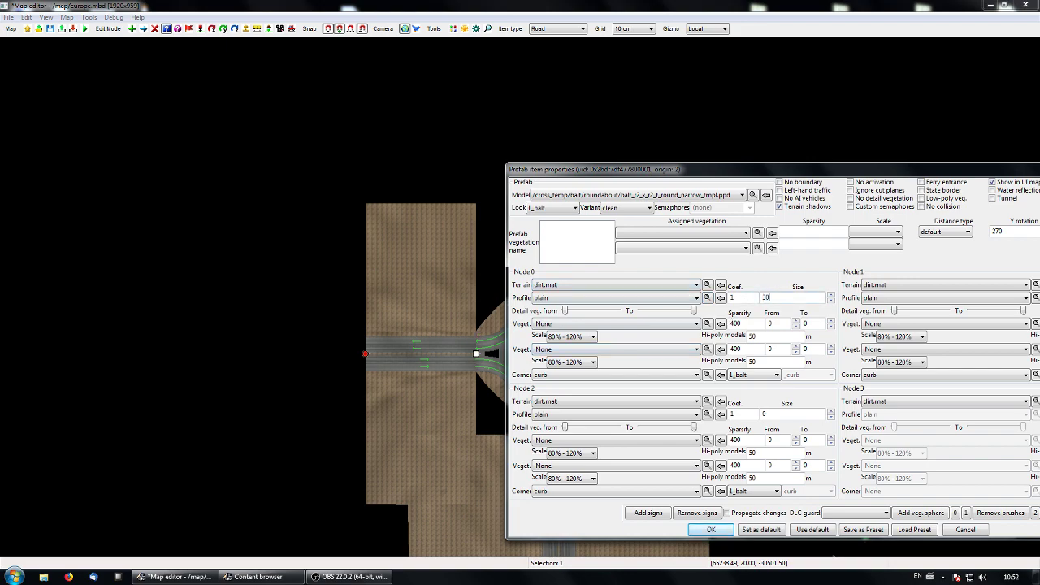
pyautogui.moveTo(938, 174); pyautogui.dragTo(612, 208)
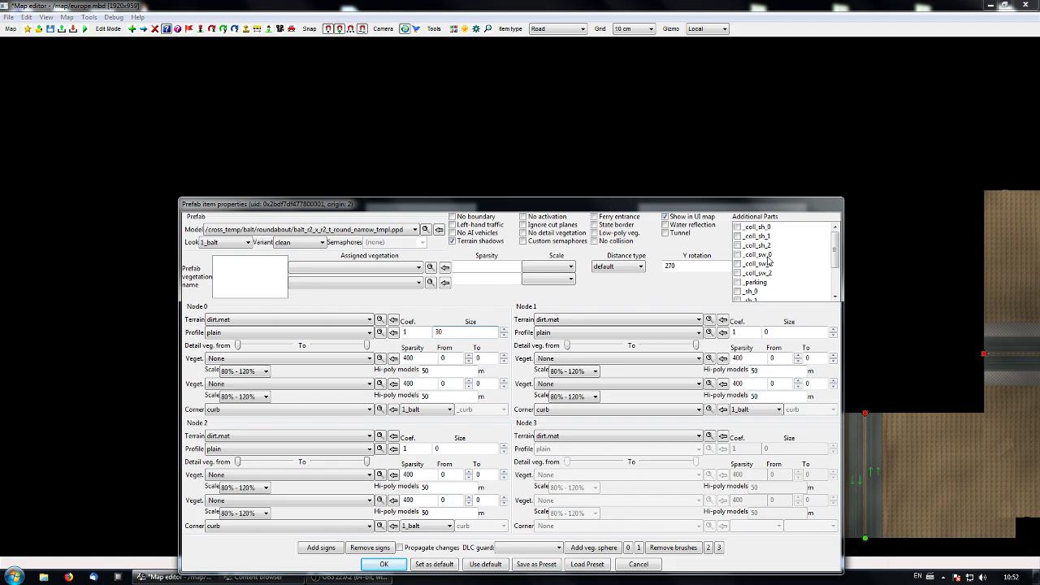
pyautogui.doubleClick(768, 332)
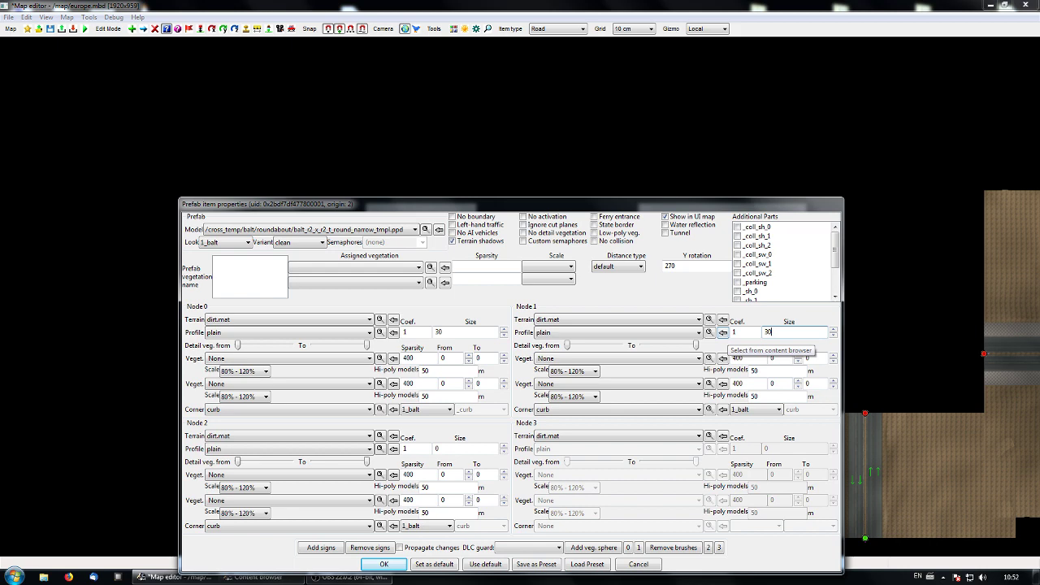
pyautogui.moveTo(443, 450); pyautogui.dragTo(419, 460)
pyautogui.write('30')
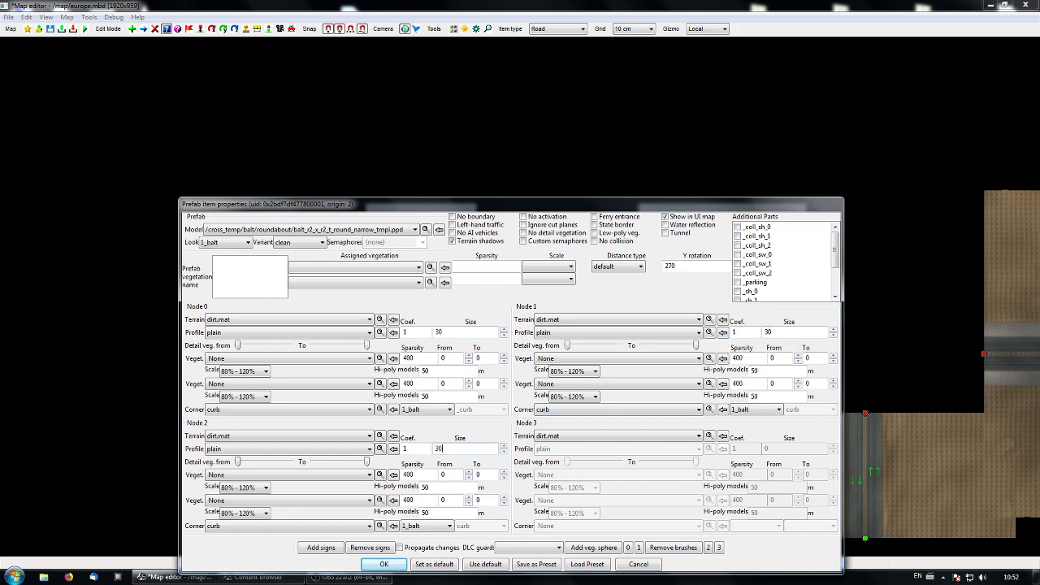
pyautogui.click(383, 564)
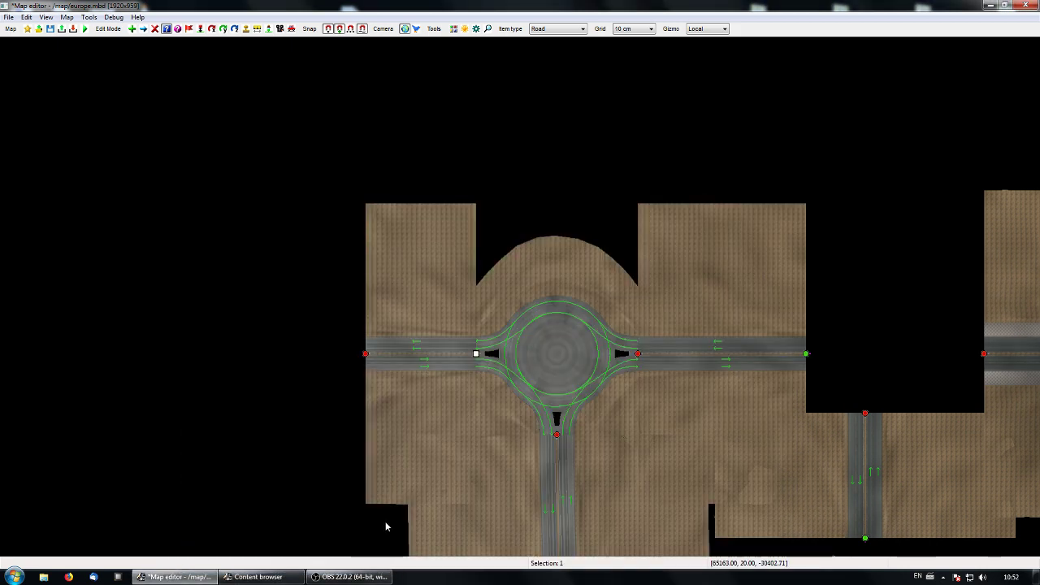
# Inspect the terrain seams and curbs where the roundabout meets the road at its origin node.
pyautogui.press('p')
pyautogui.moveTo(396, 523); pyautogui.dragTo(601, 439, button='right')
pyautogui.press('Up')
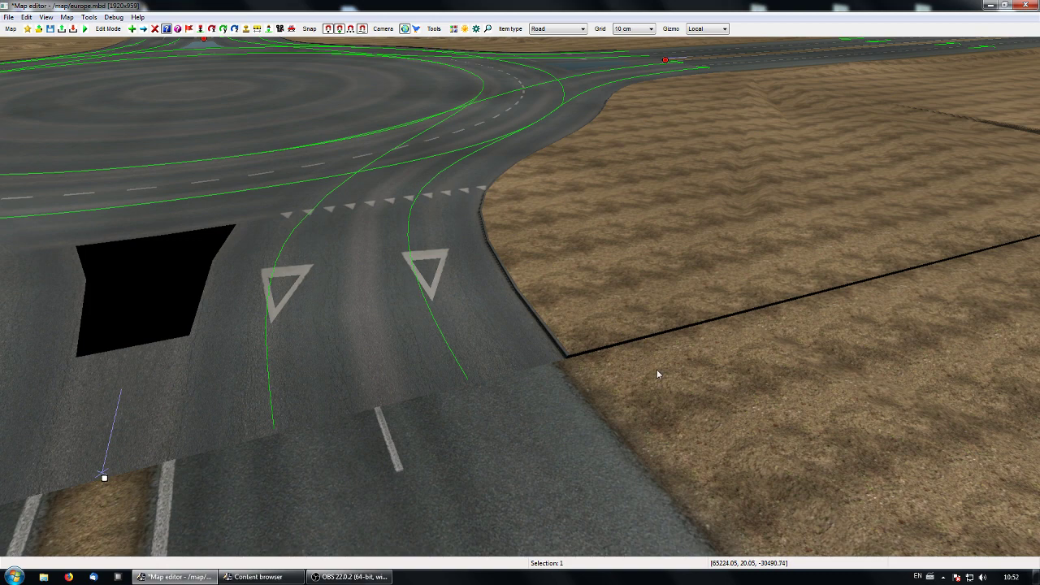
pyautogui.moveTo(657, 371); pyautogui.dragTo(355, 234, button='right')
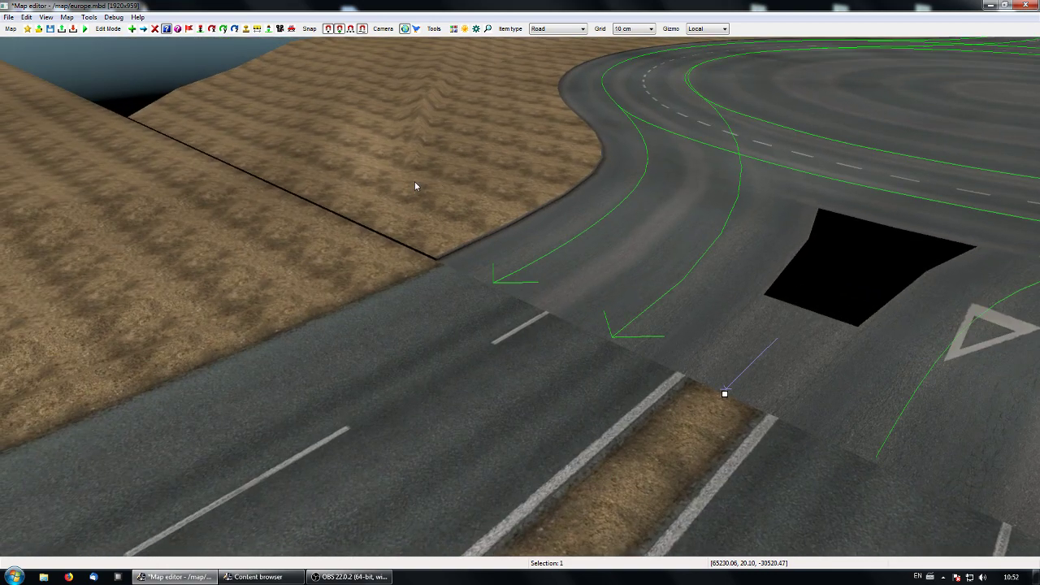
pyautogui.moveTo(452, 145); pyautogui.dragTo(520, 296, button='right')
pyautogui.moveTo(325, 488); pyautogui.dragTo(529, 465, button='right')
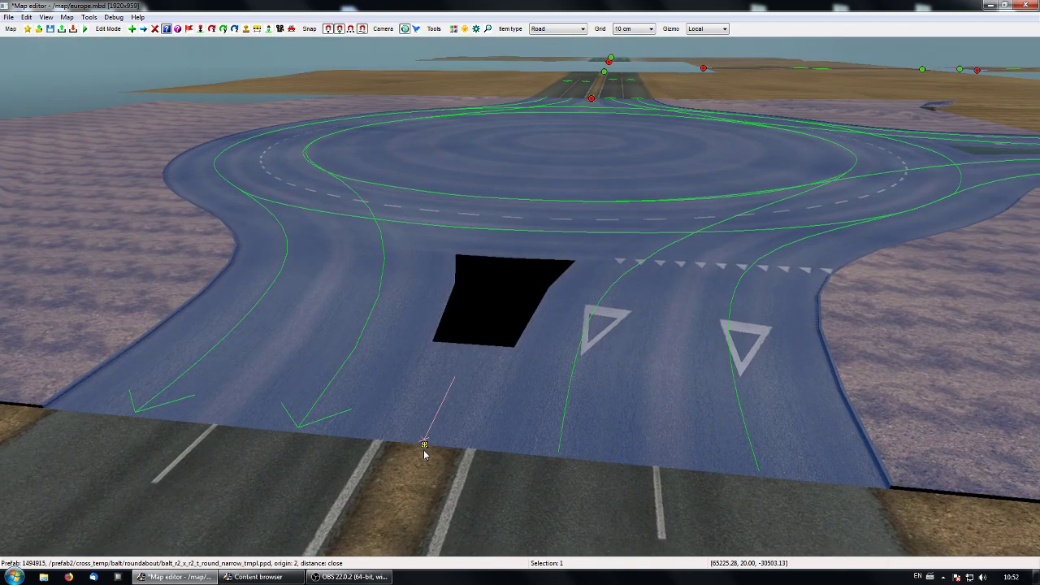
# Open the roundabout prefab's properties and move the dialog aside to uncover the roundabout's outer edge.
pyautogui.doubleClick(423, 450)
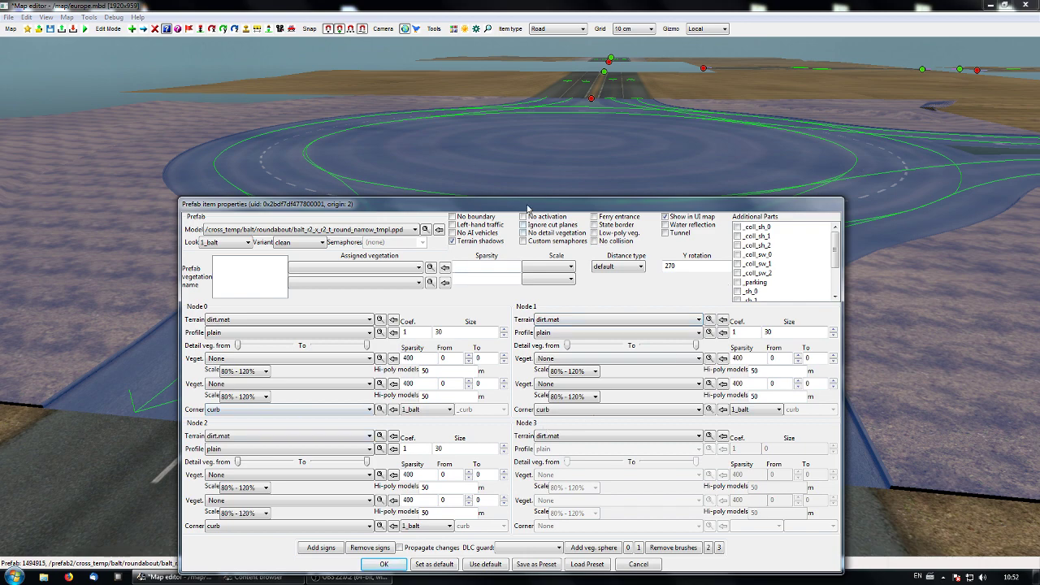
pyautogui.moveTo(530, 205); pyautogui.dragTo(777, 195)
pyautogui.moveTo(390, 317); pyautogui.dragTo(520, 297, button='middle')
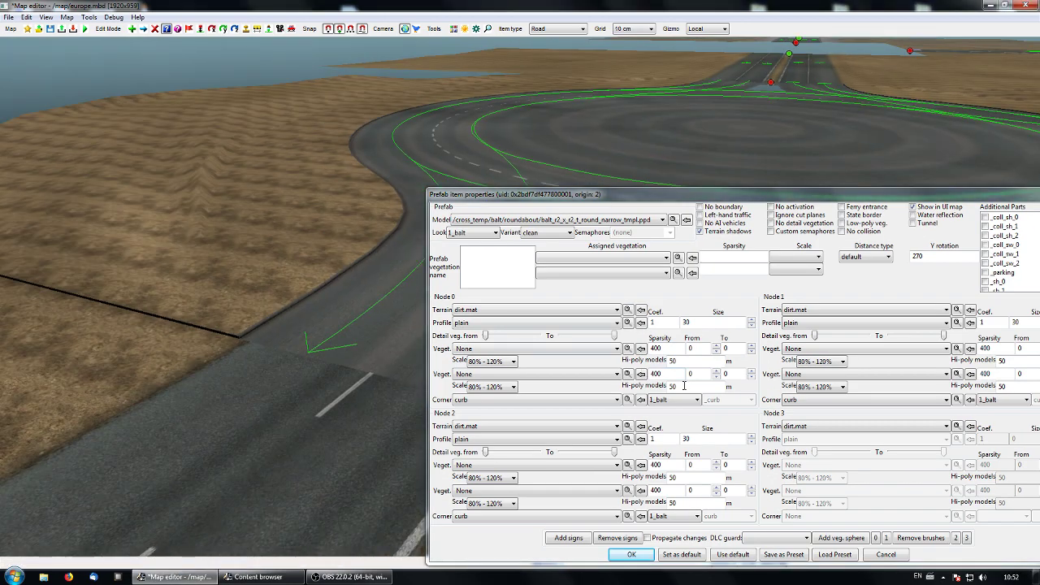
# Try the sw corner type on Node 0 and return it to curb.
pyautogui.click(585, 399)
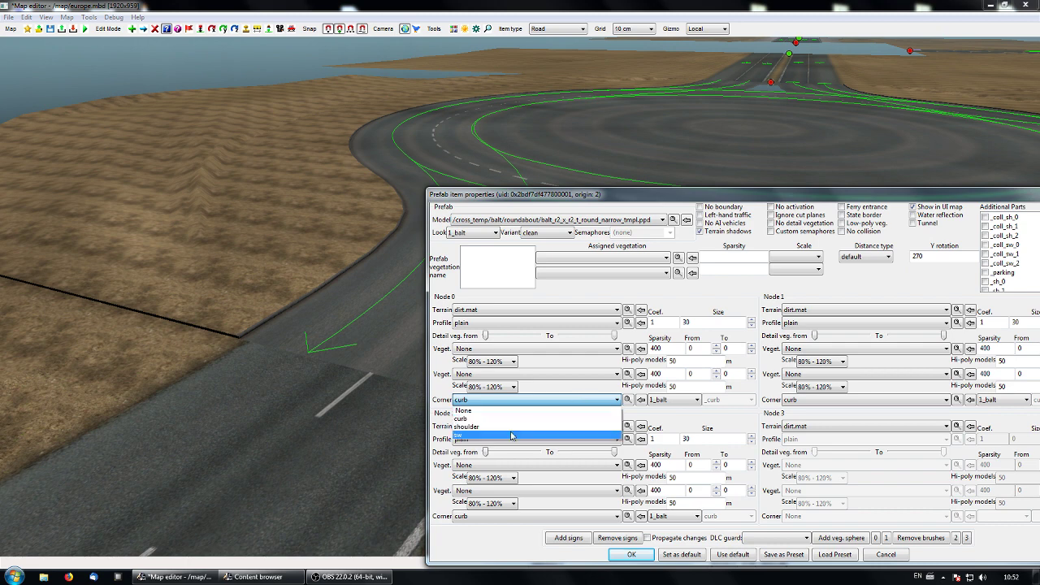
pyautogui.click(502, 437)
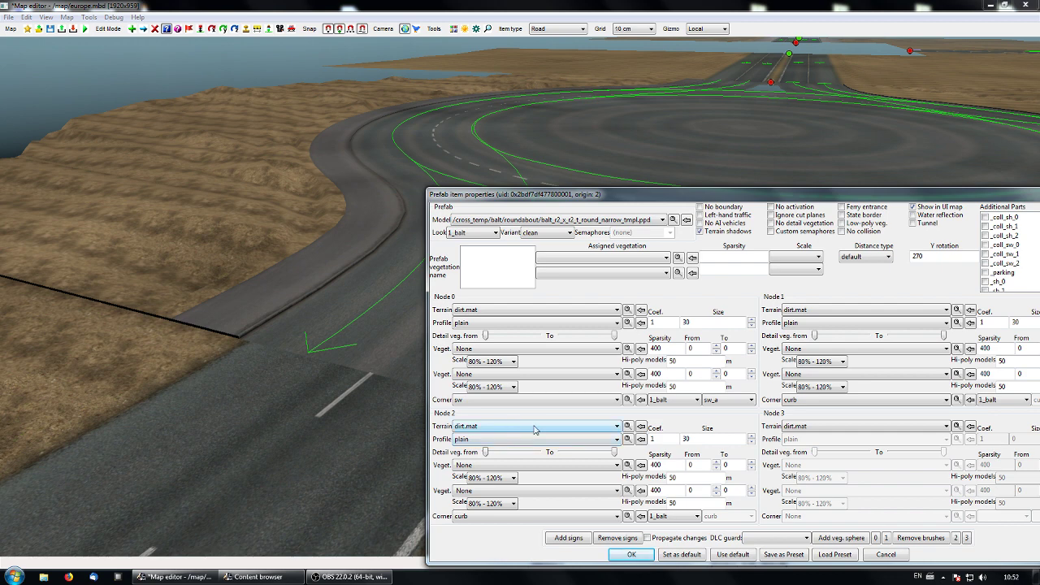
pyautogui.click(538, 401)
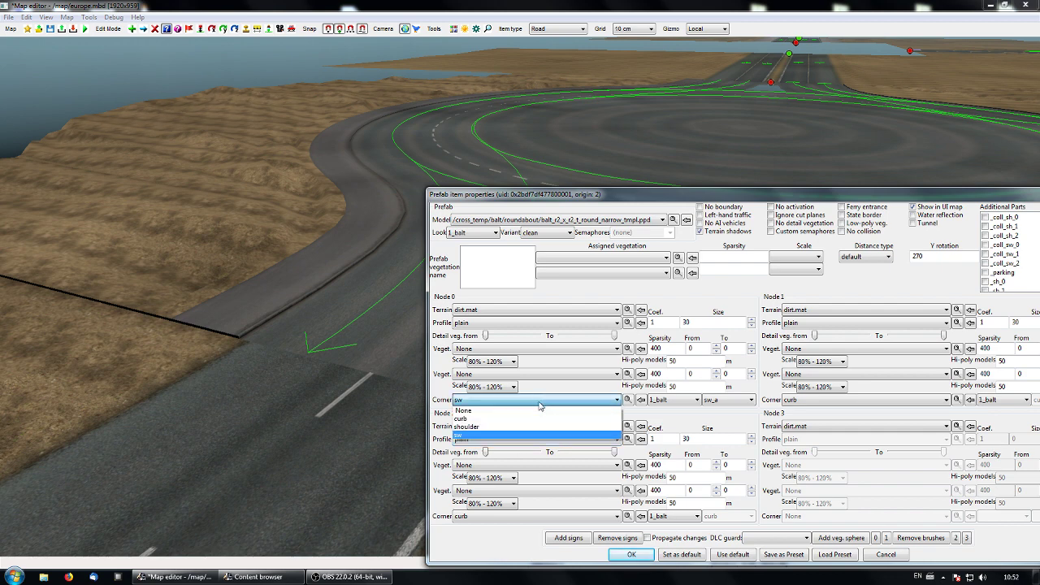
pyautogui.click(502, 419)
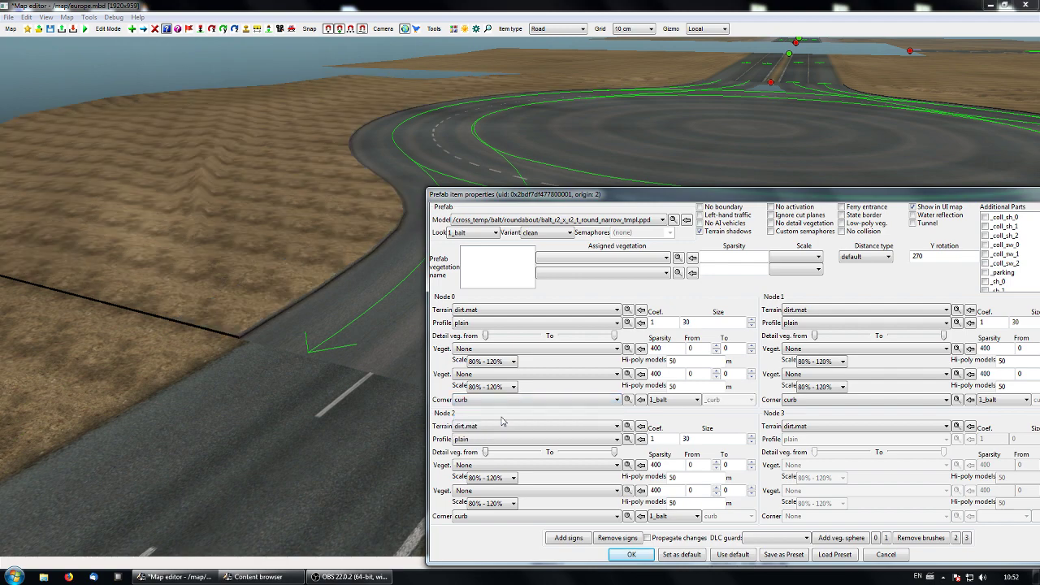
# Set the corner type to shoulder for Node 0, Node 1 and Node 2.
pyautogui.click(492, 401)
pyautogui.click(486, 428)
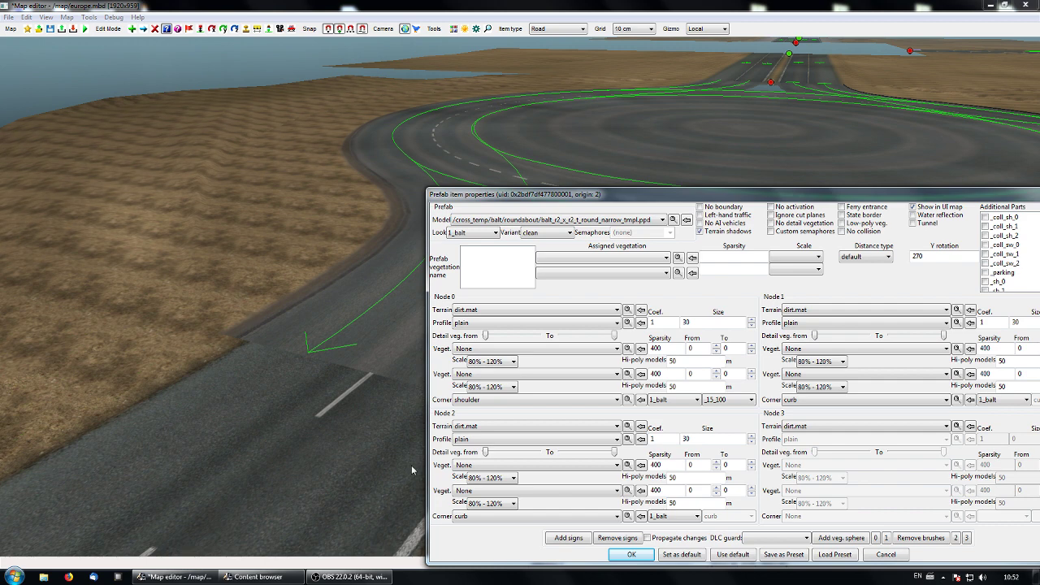
pyautogui.click(936, 402)
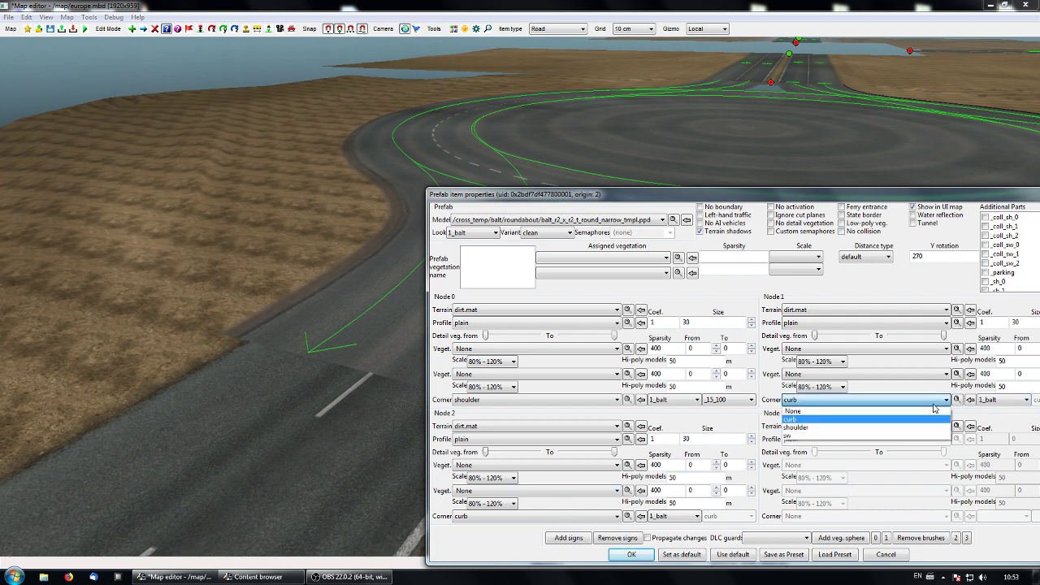
pyautogui.click(855, 432)
pyautogui.click(553, 517)
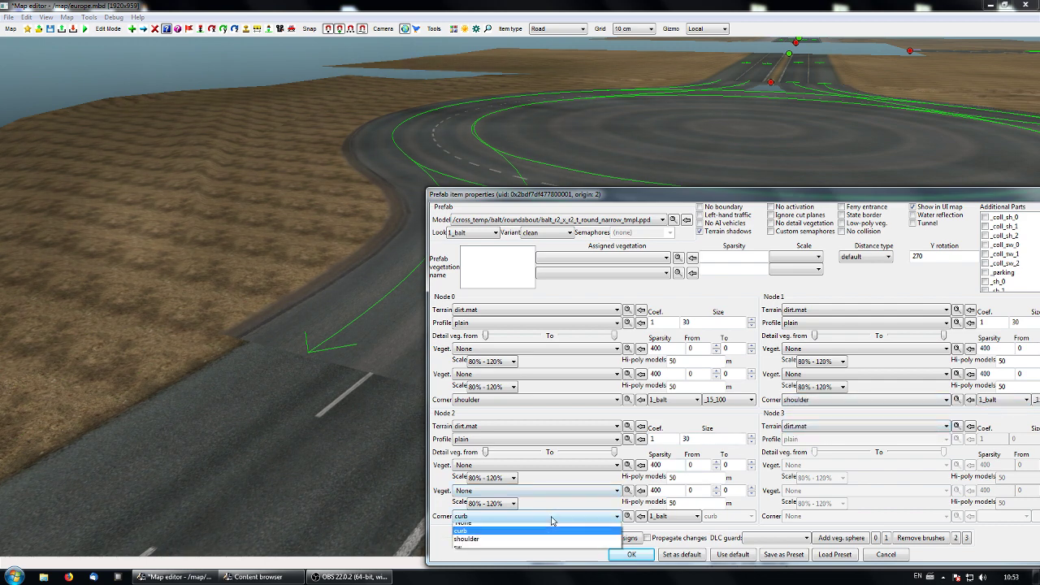
pyautogui.click(552, 539)
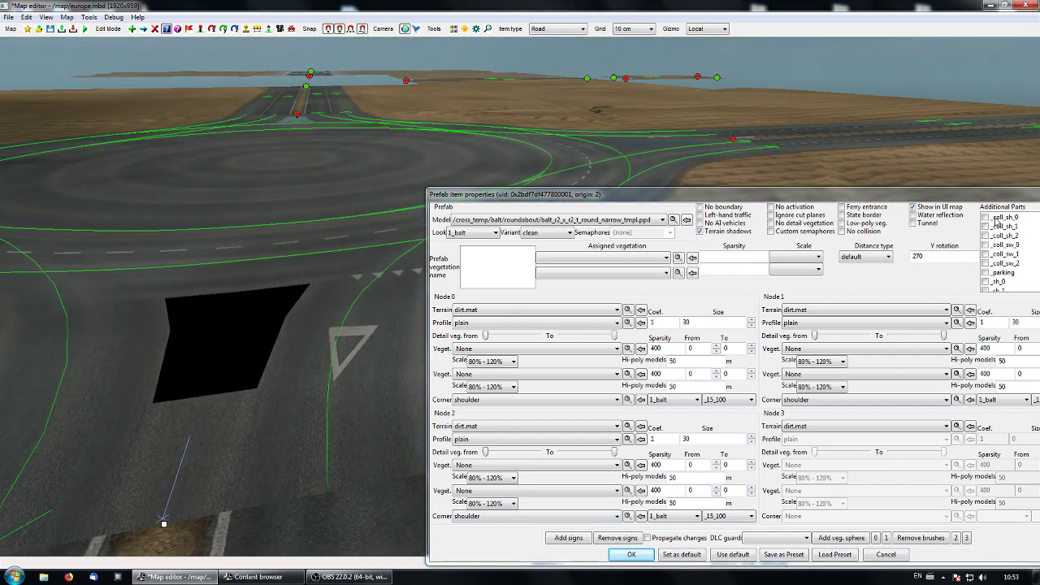
# Enable all of the prefab's additional parts: the _coll_sh, _coll_sw, _sh and _sw parts 0 to 2, plus _parking.
pyautogui.moveTo(984, 195); pyautogui.dragTo(938, 195)
pyautogui.click(941, 218)
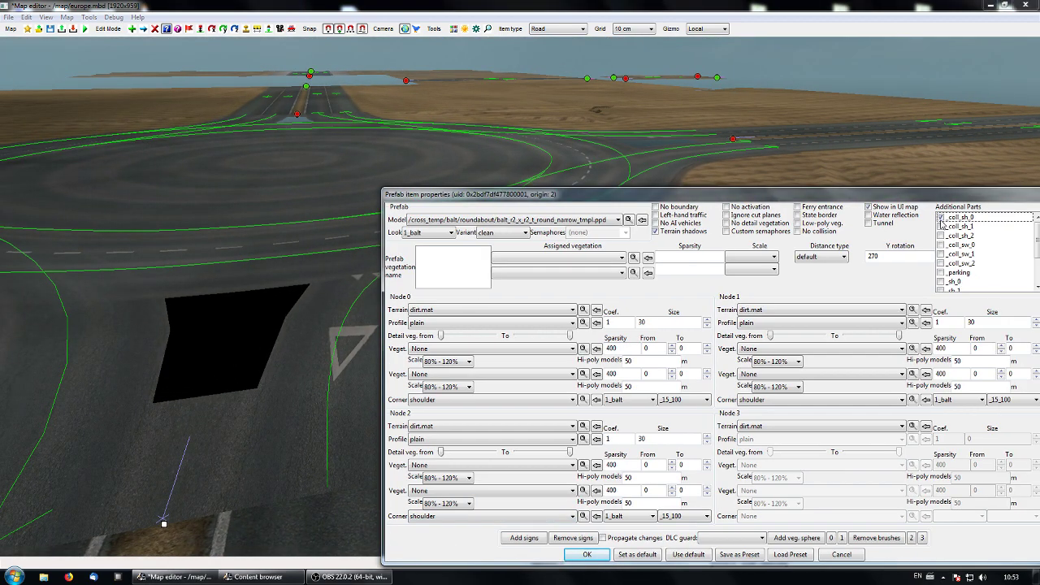
pyautogui.click(941, 226)
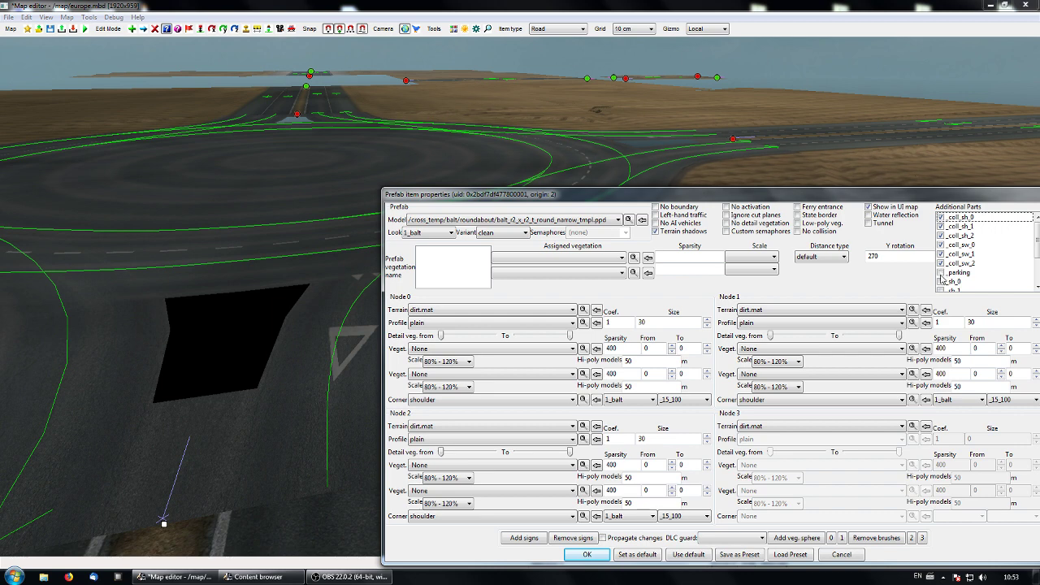
pyautogui.click(941, 274)
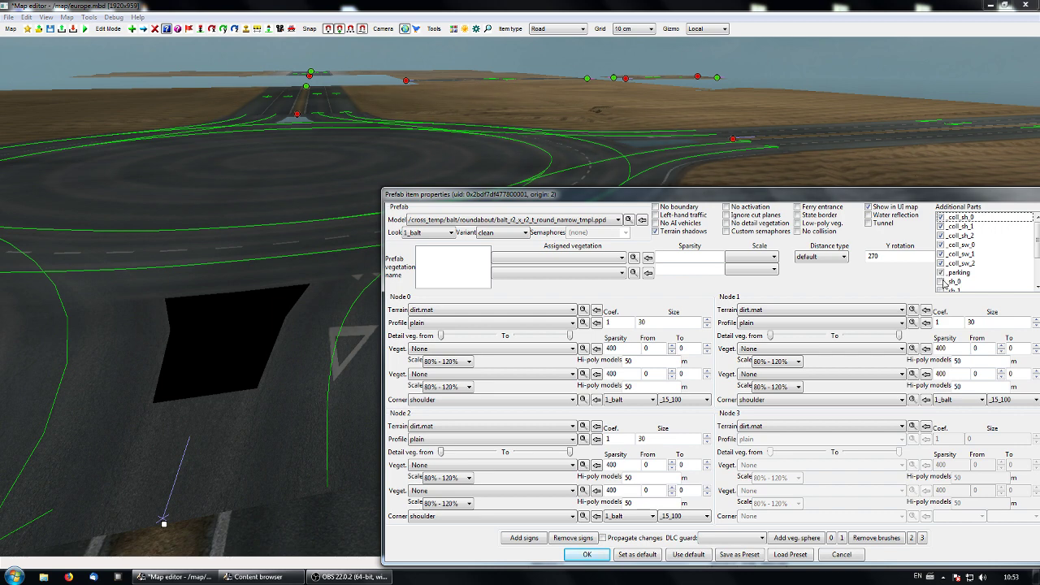
pyautogui.click(941, 282)
pyautogui.scroll(-1, 944, 291)
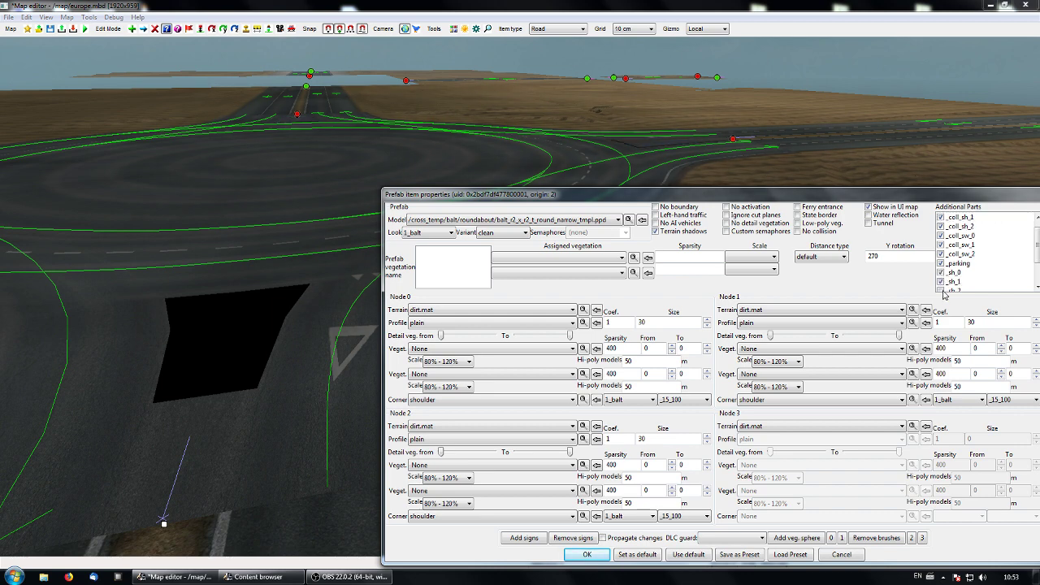
pyautogui.scroll(-4, 967, 276)
pyautogui.click(941, 264)
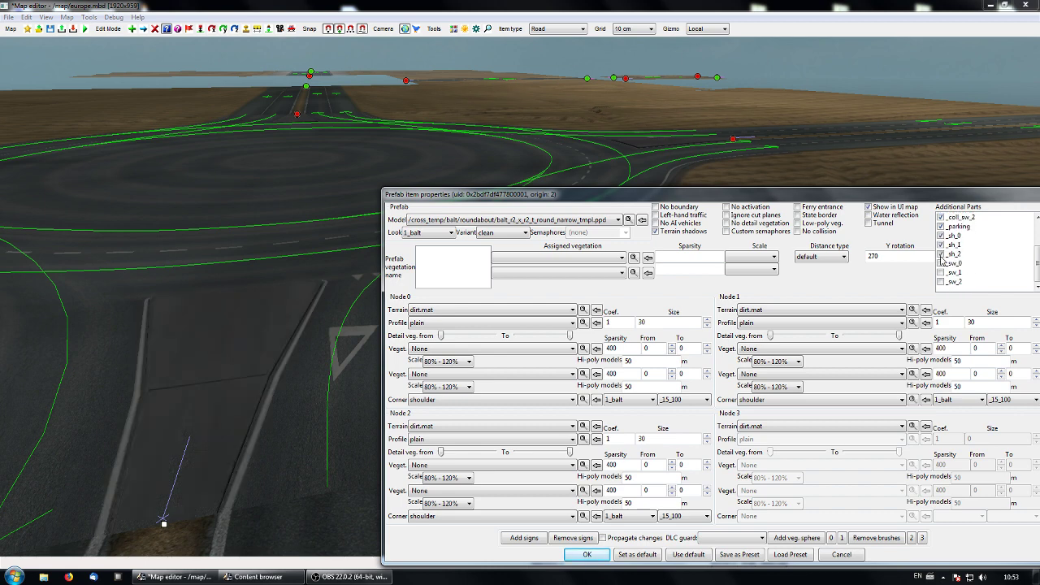
pyautogui.click(942, 281)
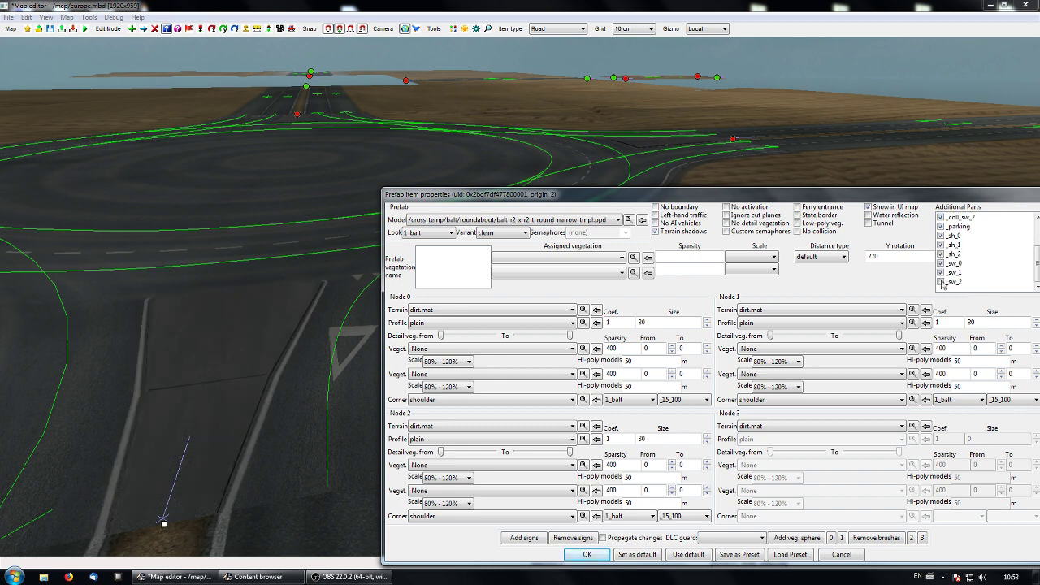
# Disable the additional parts _sh_0, _sh_1 and _sh_2 and apply the prefab's properties.
pyautogui.moveTo(324, 368); pyautogui.dragTo(520, 297, button='right')
pyautogui.scroll(1, 986, 266)
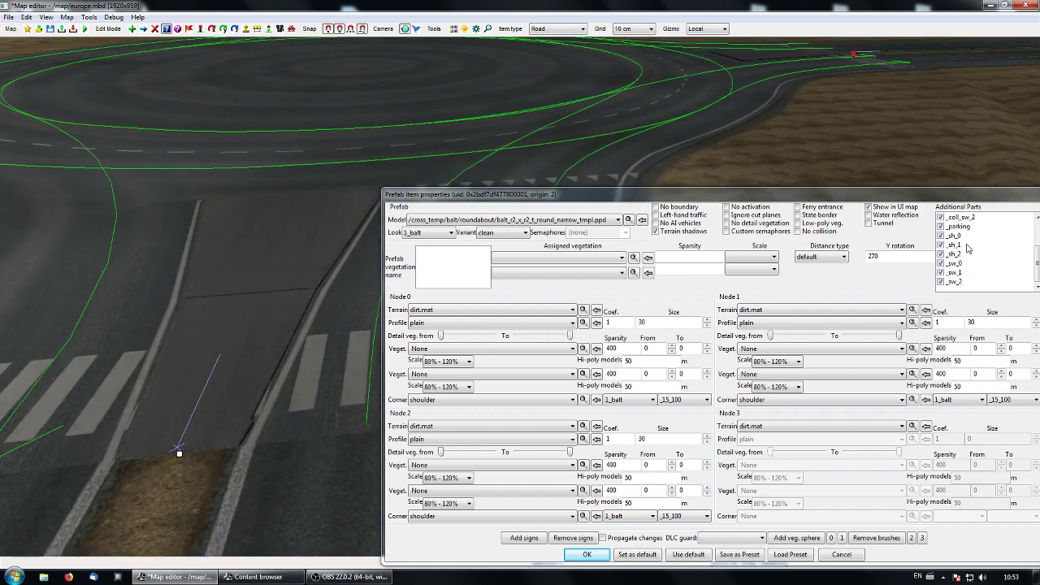
pyautogui.click(941, 235)
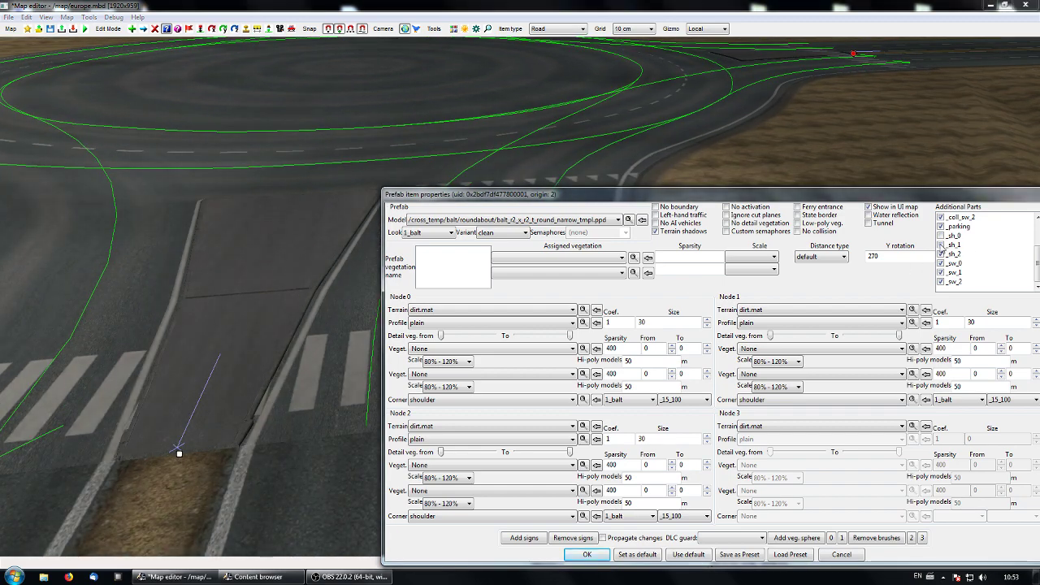
pyautogui.click(941, 254)
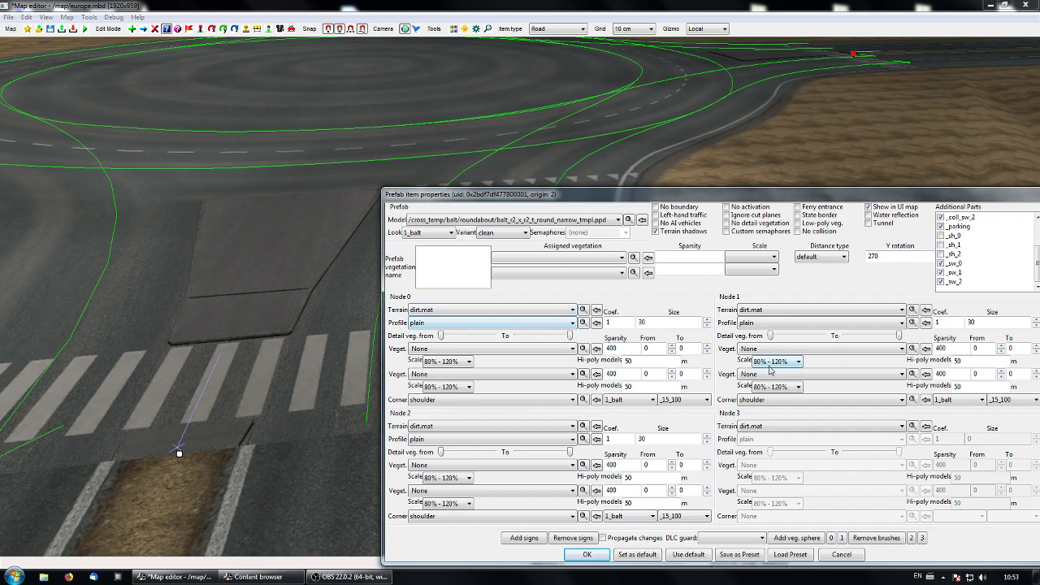
pyautogui.click(587, 554)
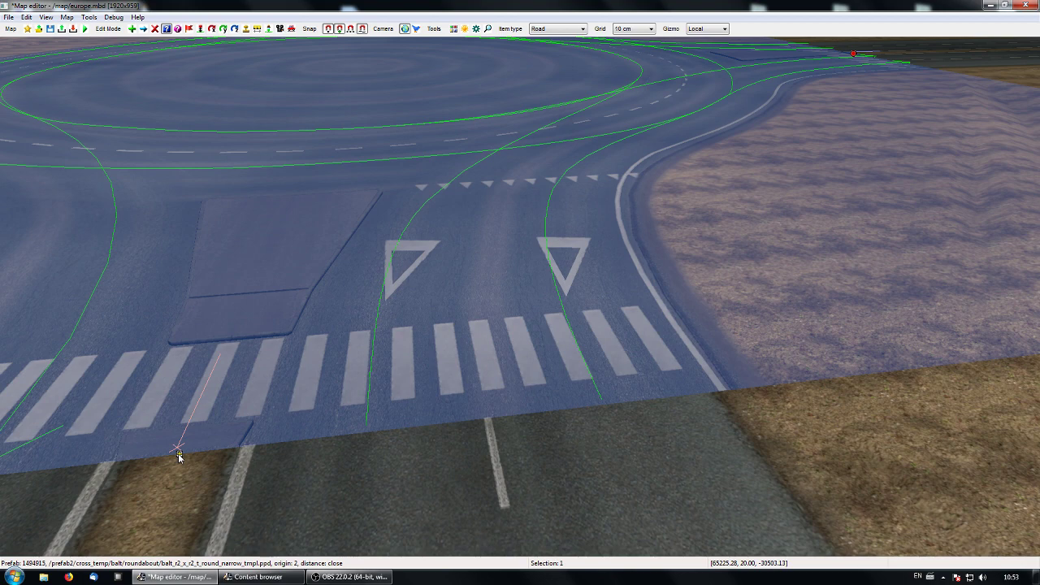
# Reopen the roundabout prefab's properties, add its signs and apply the properties.
pyautogui.rightClick(179, 457)
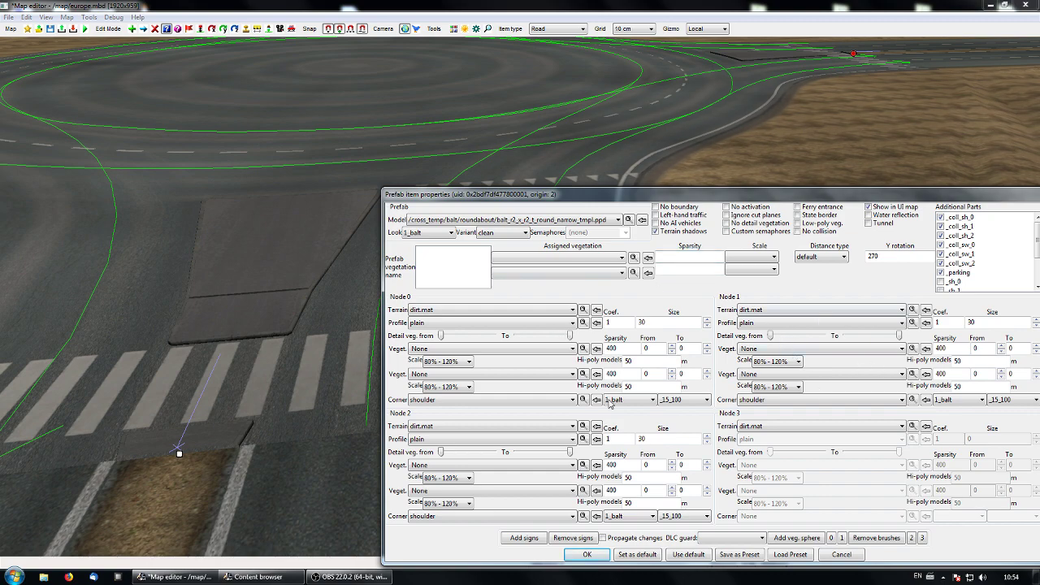
pyautogui.click(598, 555)
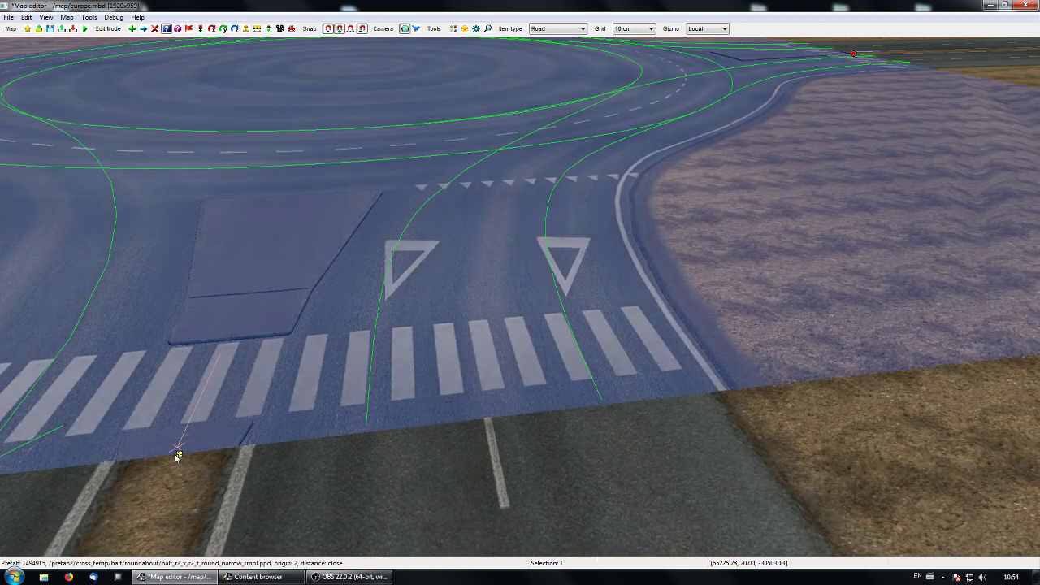
pyautogui.doubleClick(178, 453)
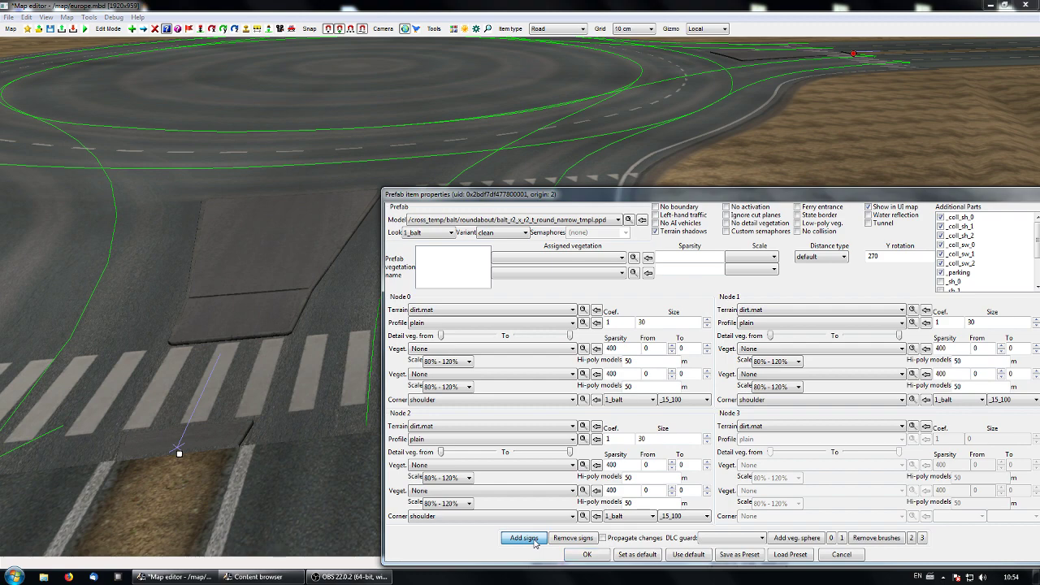
pyautogui.click(528, 539)
pyautogui.click(588, 555)
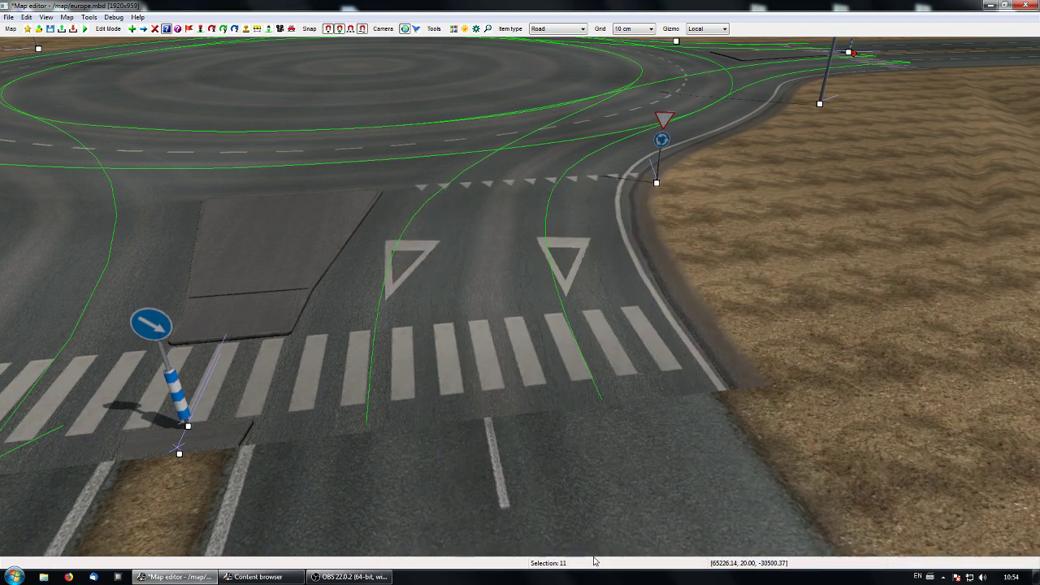
# Reopen the roundabout's properties and set Node 0's first vegetation to balt - high birches & pines, with a To distance of 30.
pyautogui.moveTo(553, 504); pyautogui.dragTo(818, 504, button='right')
pyautogui.press('space')
pyautogui.press('space')
pyautogui.scroll(3, 561, 309)
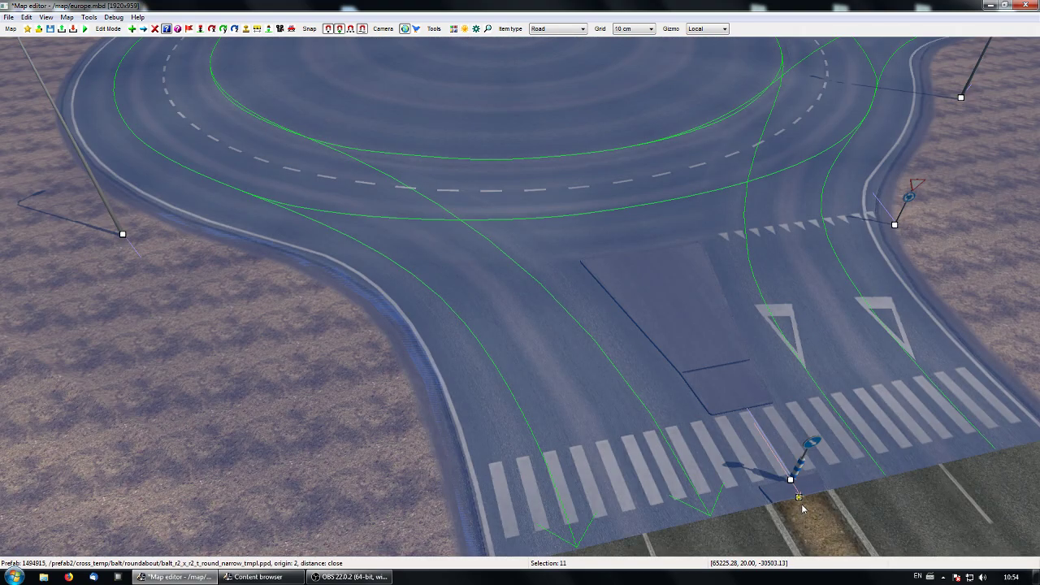
pyautogui.doubleClick(802, 509)
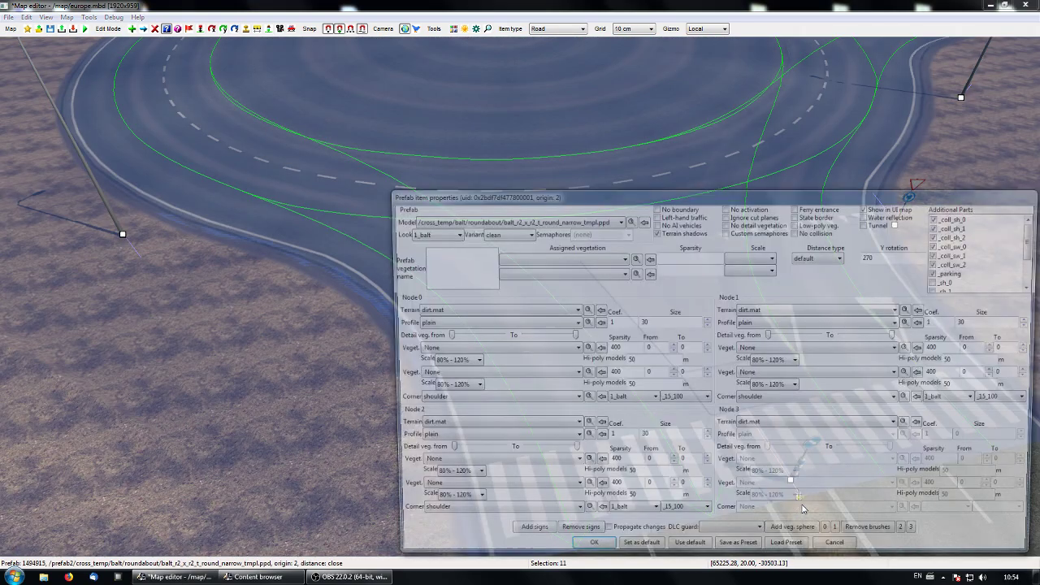
pyautogui.moveTo(668, 192); pyautogui.dragTo(617, 157)
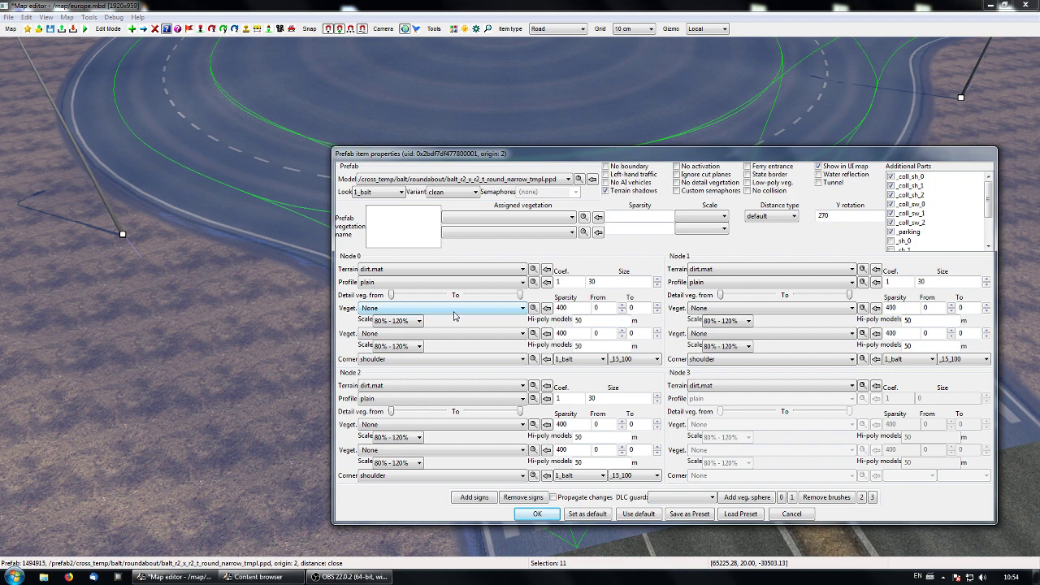
pyautogui.click(485, 309)
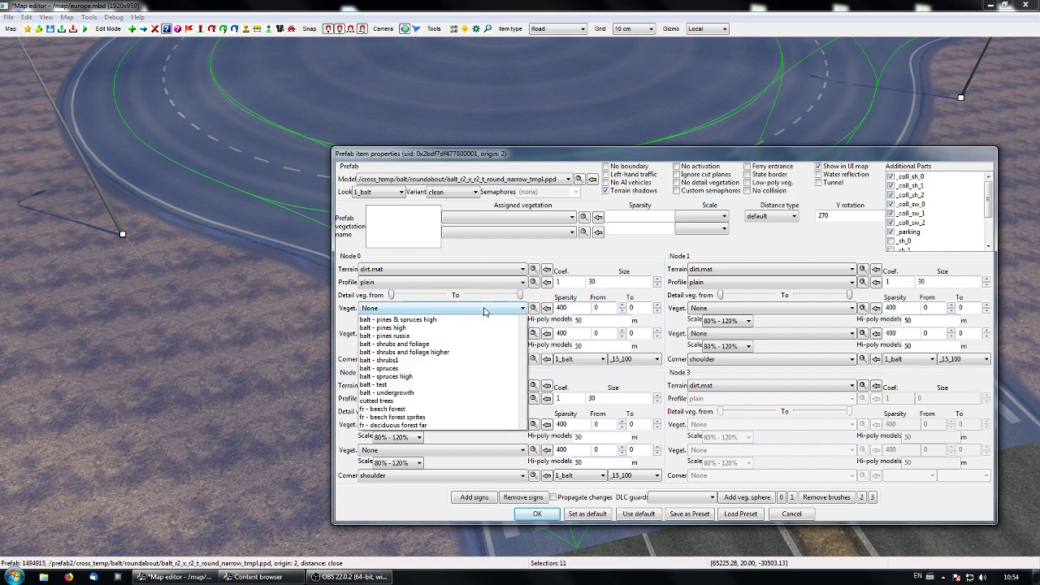
pyautogui.click(432, 351)
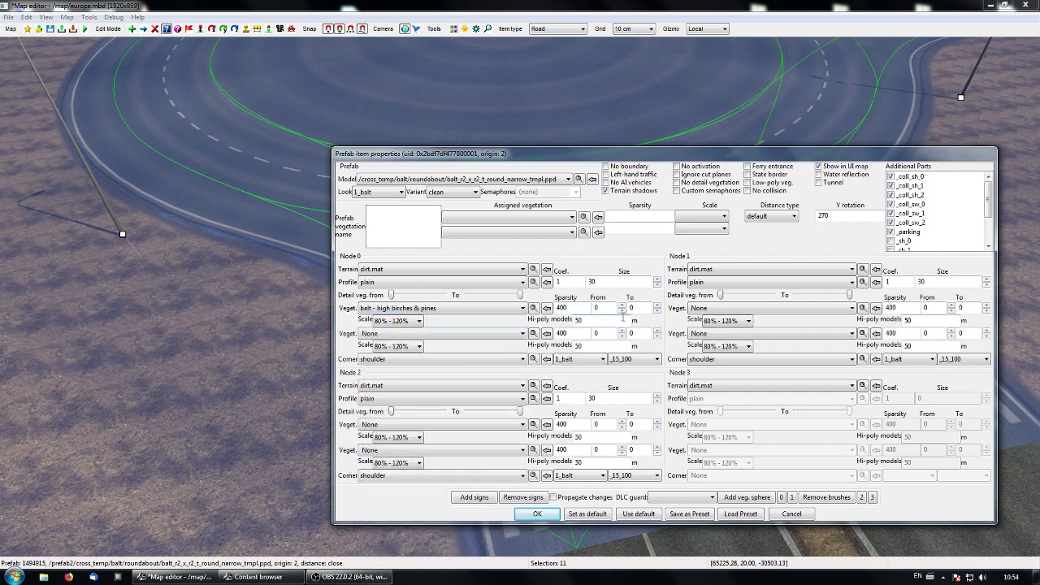
pyautogui.click(642, 309)
pyautogui.write('30')
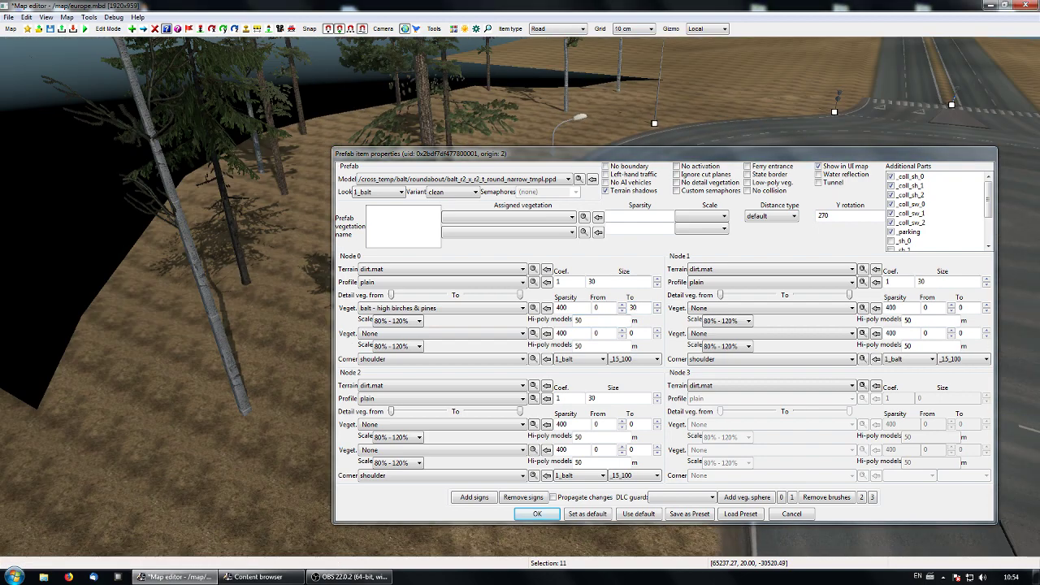
# Set the To distance of Node 0's first vegetation to 0.
pyautogui.moveTo(279, 331); pyautogui.dragTo(627, 355, button='middle')
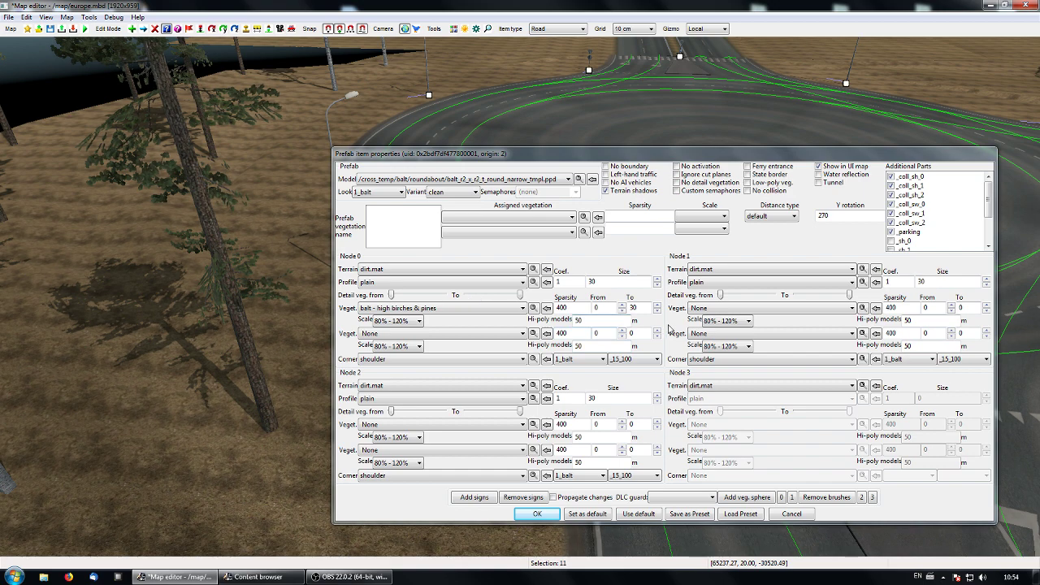
pyautogui.doubleClick(632, 310)
pyautogui.write('0')
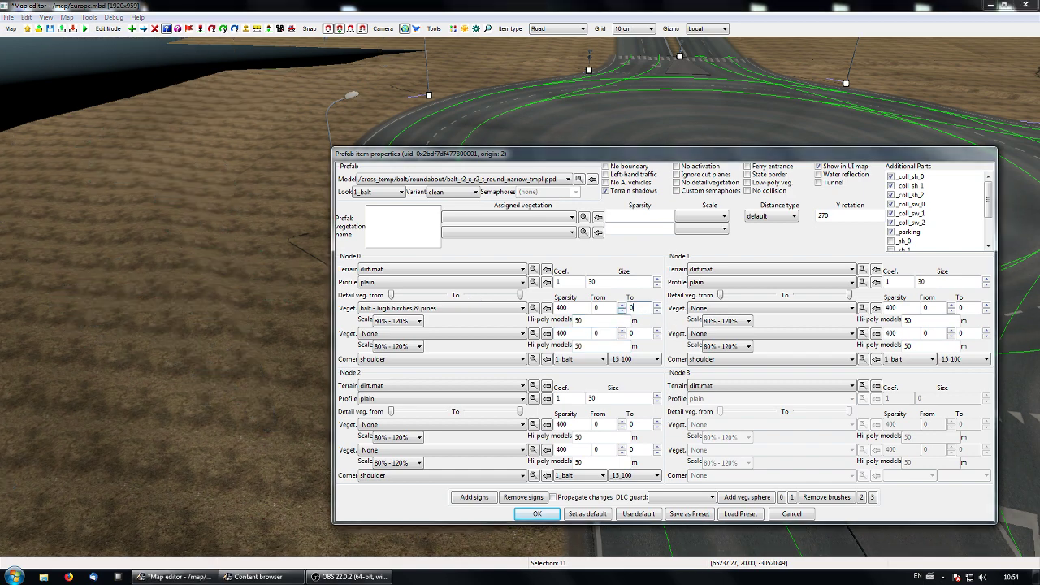
# Preview the prefab's 2_balt look and switch the look to 3_balt.
pyautogui.moveTo(572, 161); pyautogui.dragTo(478, 208)
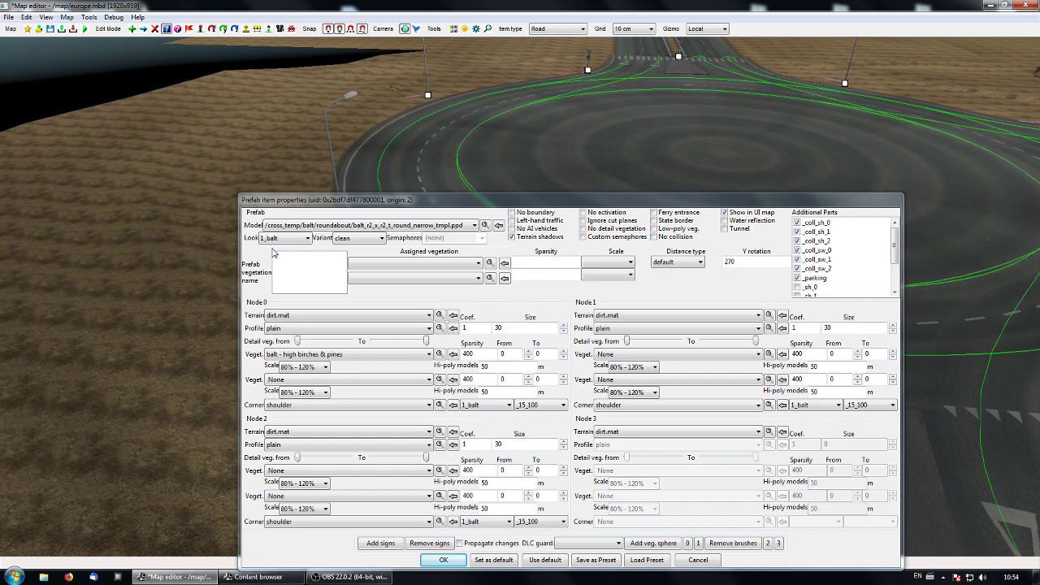
pyautogui.click(284, 237)
pyautogui.click(281, 255)
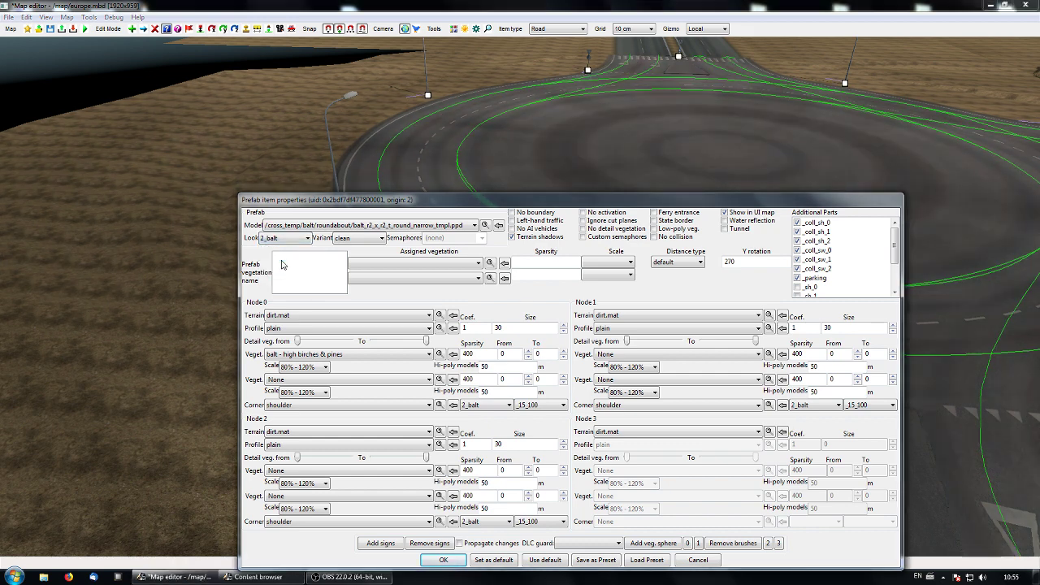
pyautogui.click(302, 238)
pyautogui.click(291, 266)
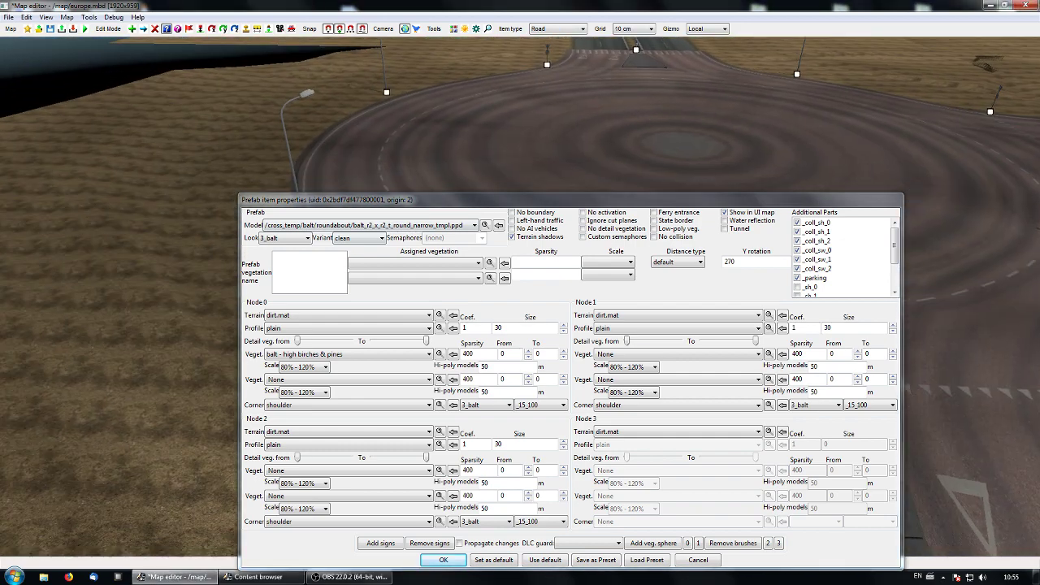
# Set the roundabout's look to 4_balt, keep the clean variant after previewing lines_lv, and apply the properties.
pyautogui.click(298, 239)
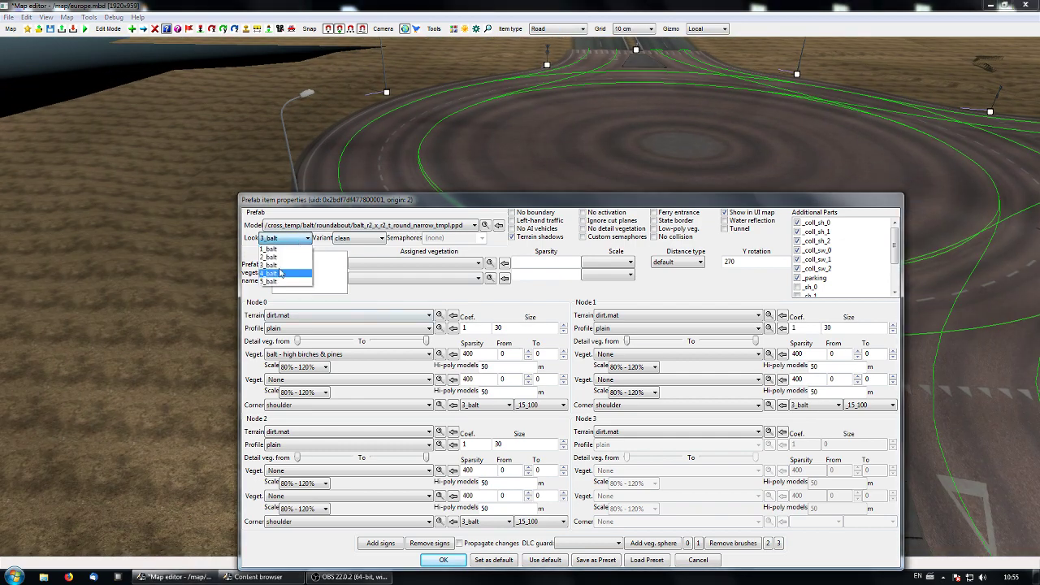
pyautogui.click(282, 267)
pyautogui.click(367, 239)
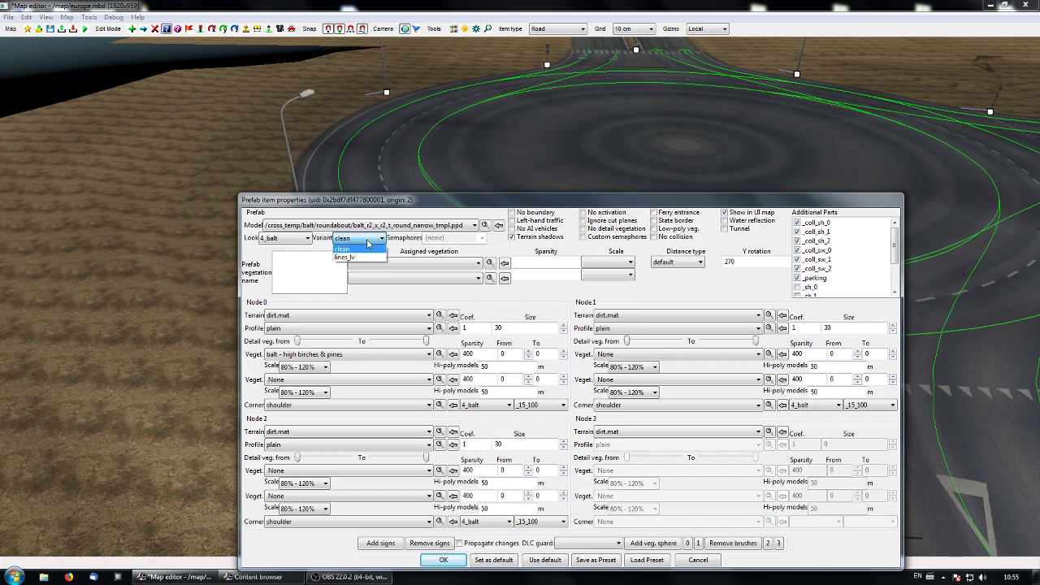
pyautogui.click(361, 263)
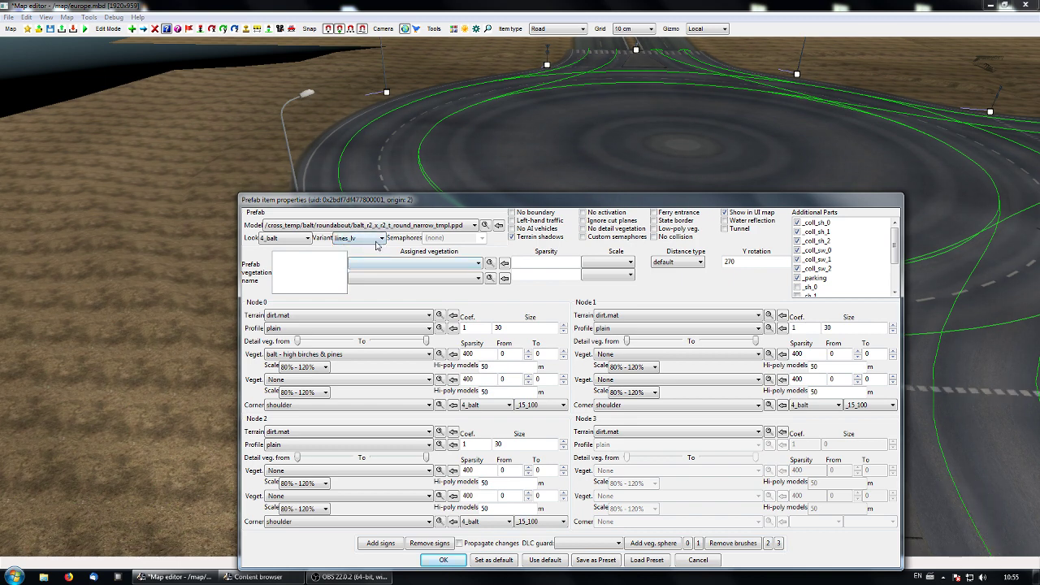
pyautogui.click(376, 239)
pyautogui.click(372, 250)
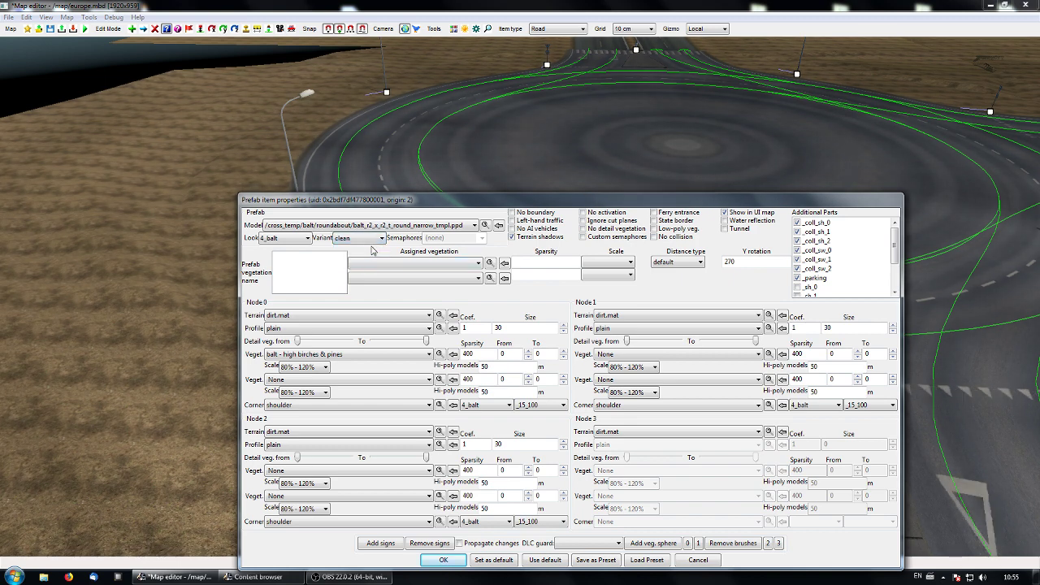
pyautogui.click(444, 560)
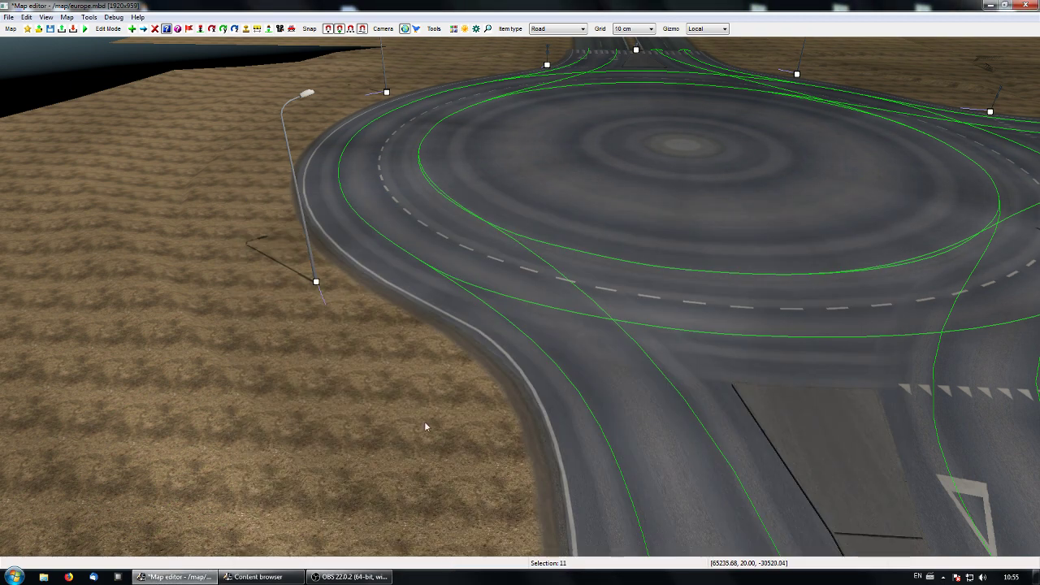
pyautogui.moveTo(425, 423); pyautogui.dragTo(520, 300, button='right')
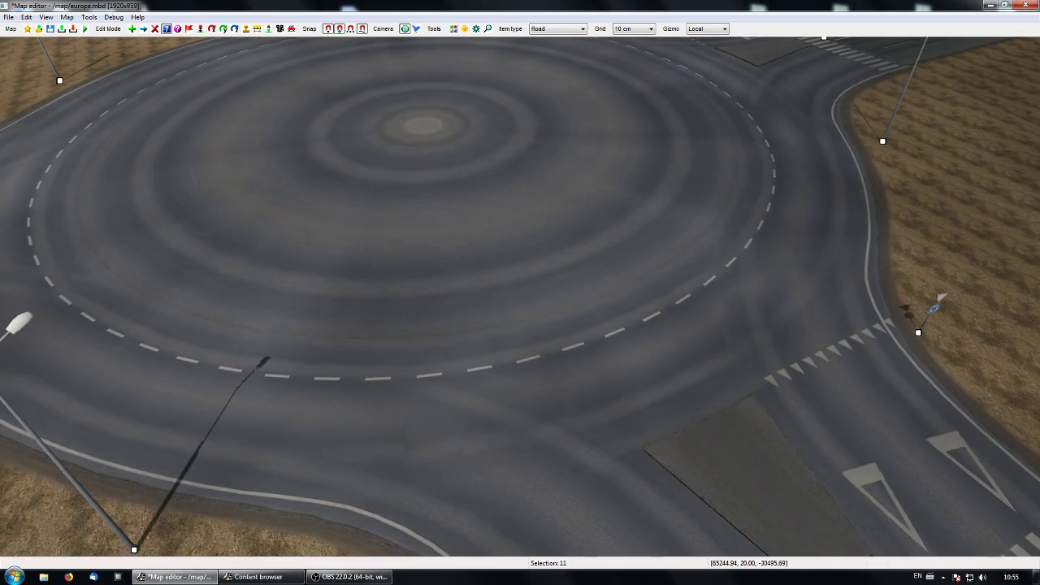
pyautogui.press('Escape')
# Move the start node of the separate sidewalk road onto the end node of the road east of the roundabout.
pyautogui.press('space')
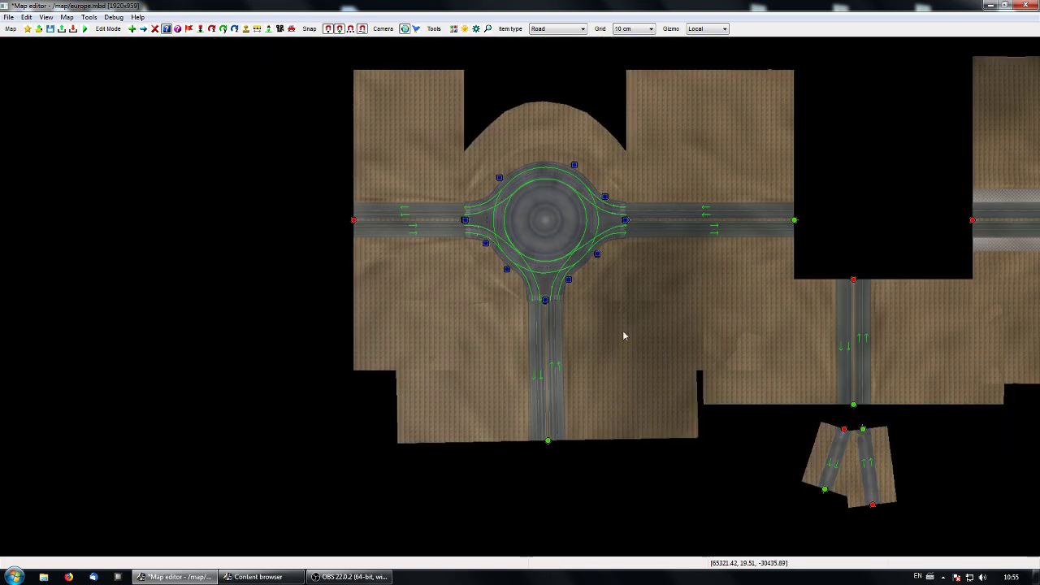
pyautogui.moveTo(622, 336); pyautogui.dragTo(474, 375, button='middle')
pyautogui.moveTo(572, 362); pyautogui.dragTo(344, 399, button='middle')
pyautogui.scroll(2, 370, 431)
pyautogui.scroll(1, 370, 431)
pyautogui.scroll(1, 426, 380)
pyautogui.scroll(1, 426, 380)
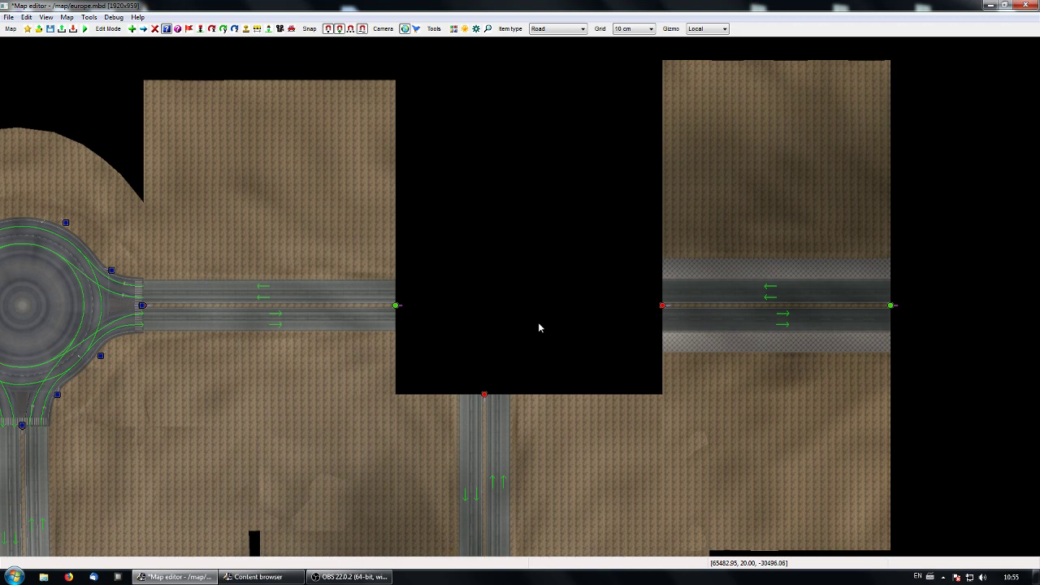
pyautogui.moveTo(541, 334); pyautogui.dragTo(502, 329, button='right')
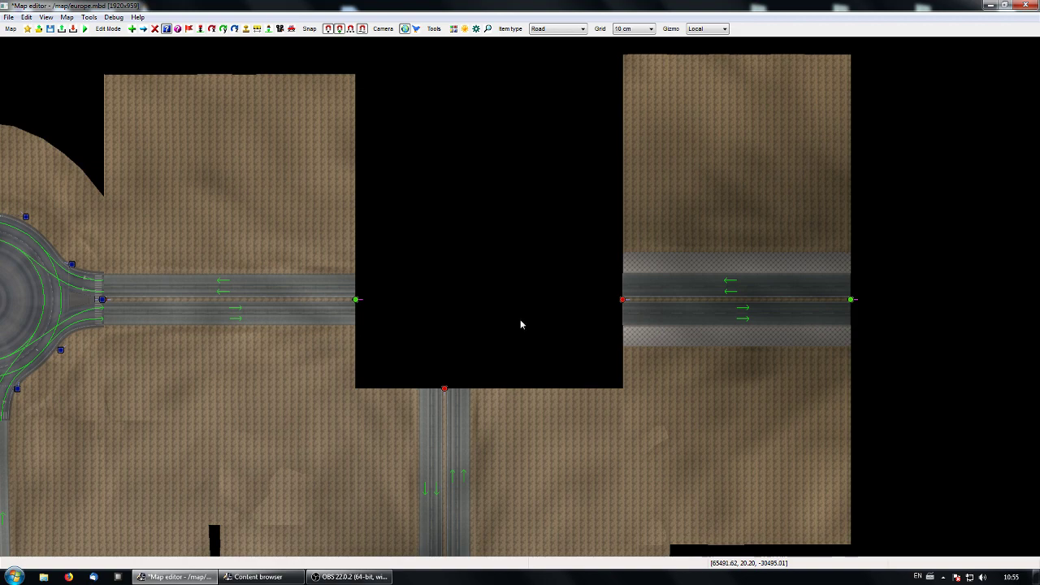
pyautogui.click(337, 302)
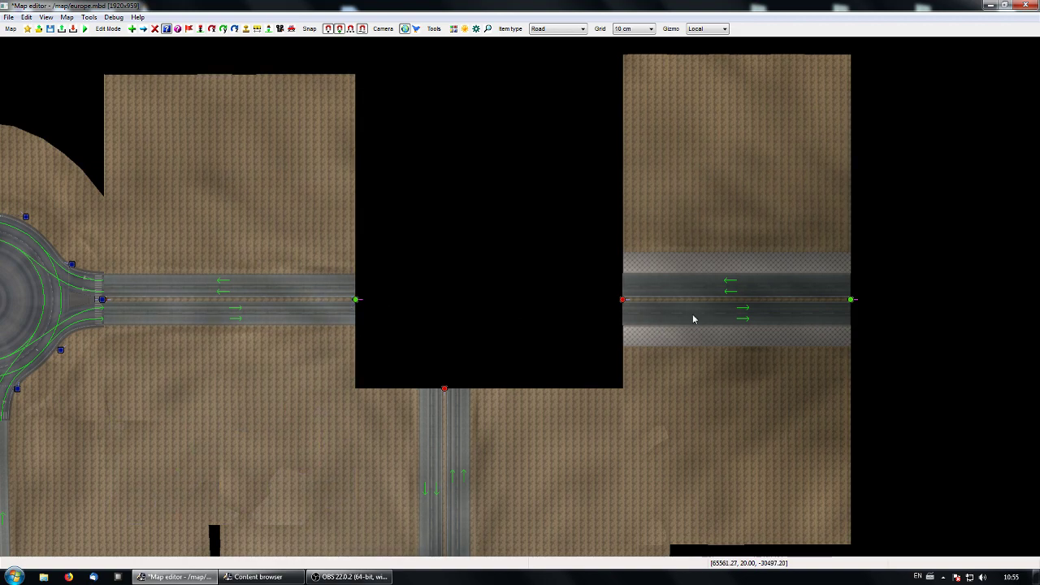
pyautogui.press('m')
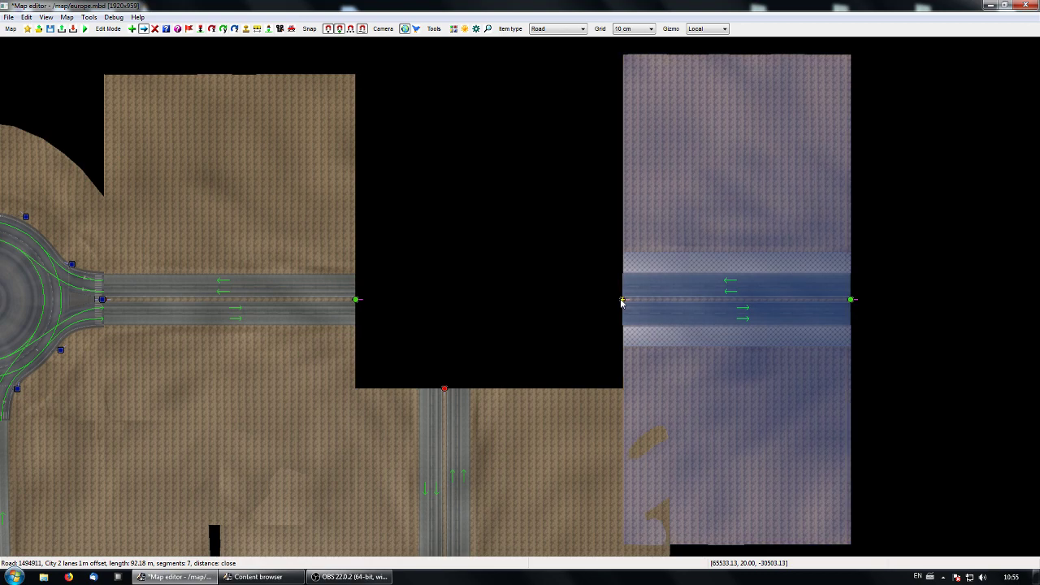
pyautogui.click(622, 301)
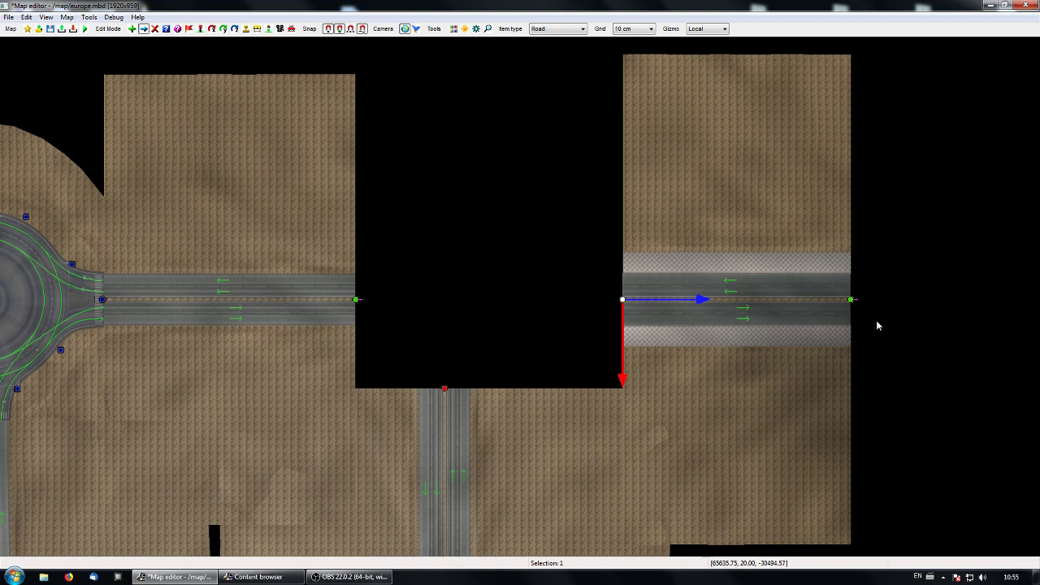
pyautogui.click(727, 361)
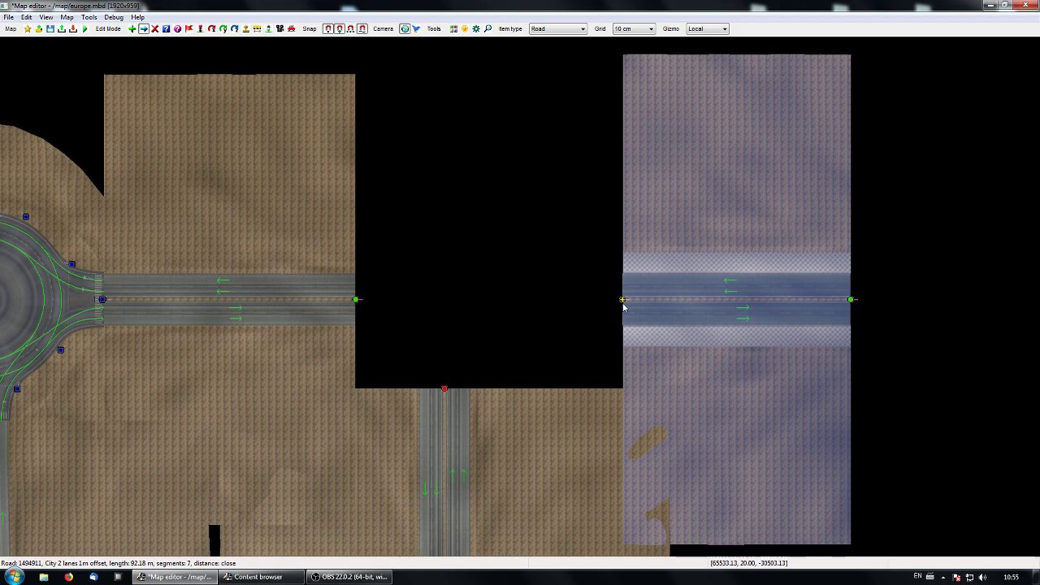
pyautogui.moveTo(622, 300); pyautogui.dragTo(355, 300)
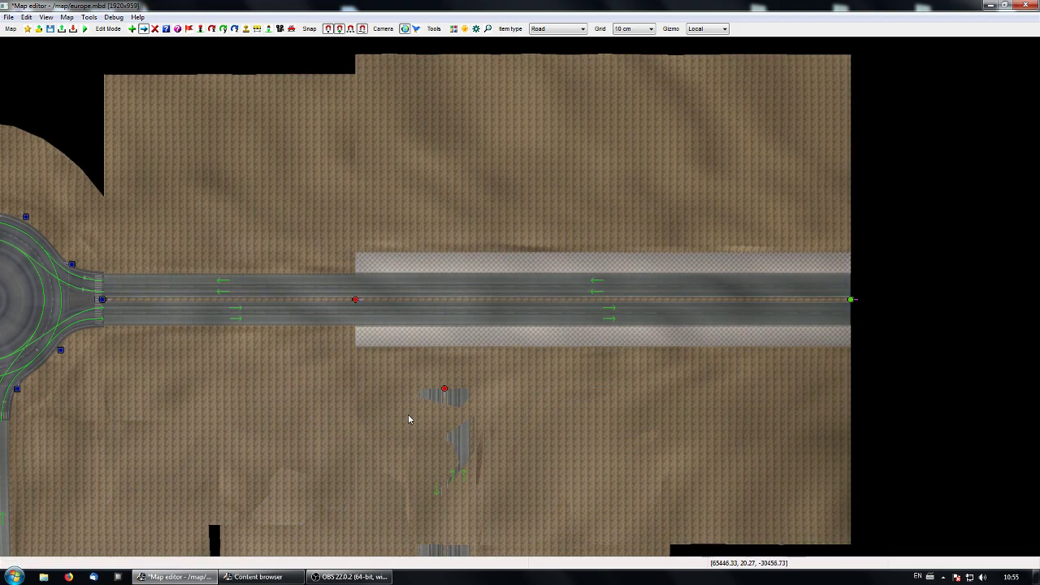
# Examine in perspective the joint between the plain road and the sidewalk road, including the terrain edges on both sides.
pyautogui.moveTo(409, 420); pyautogui.dragTo(492, 444, button='middle')
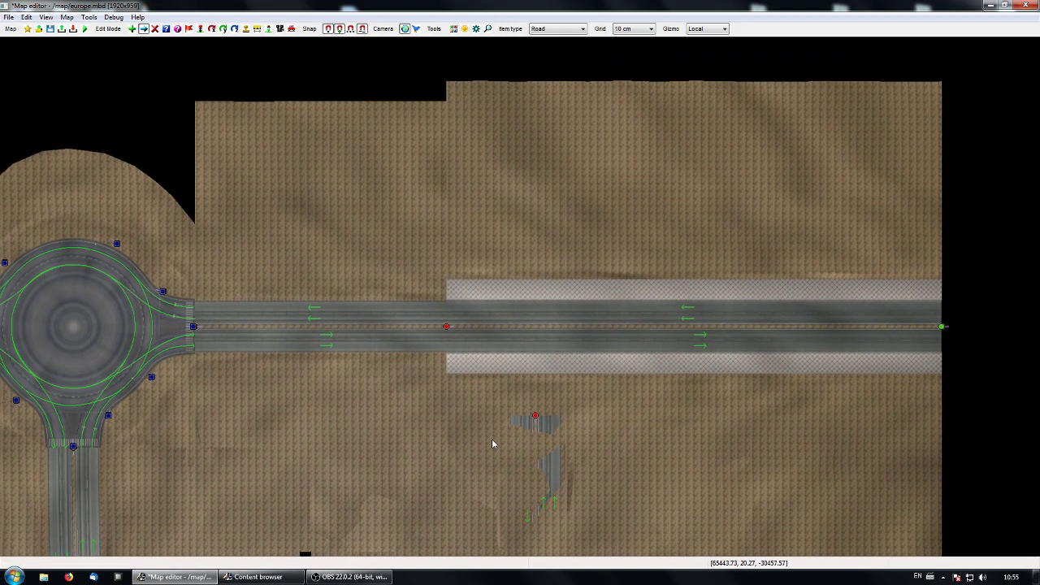
pyautogui.press('p')
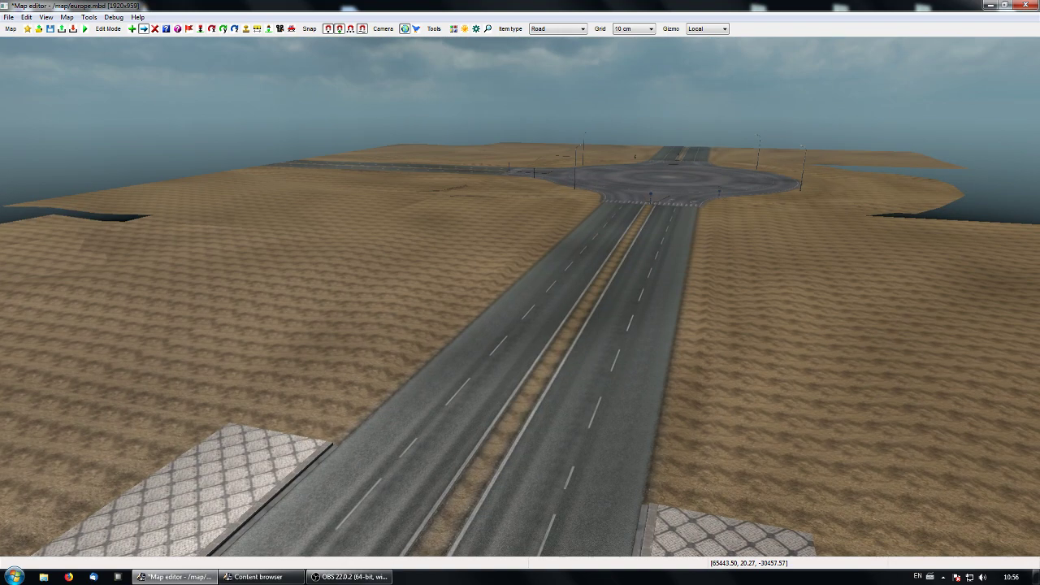
pyautogui.press('KP_8')
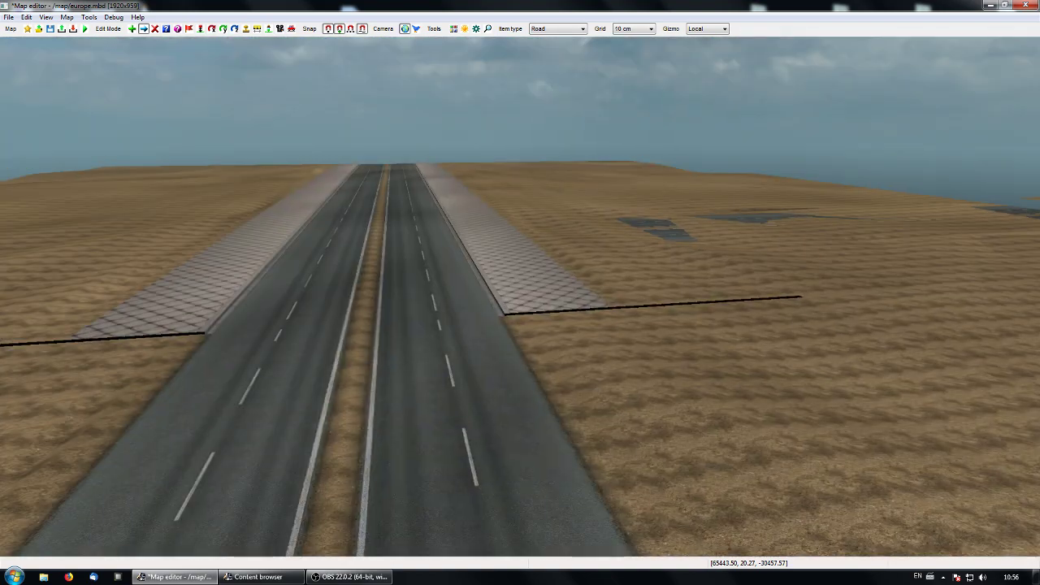
pyautogui.press('KP_8')
pyautogui.press('Tab')
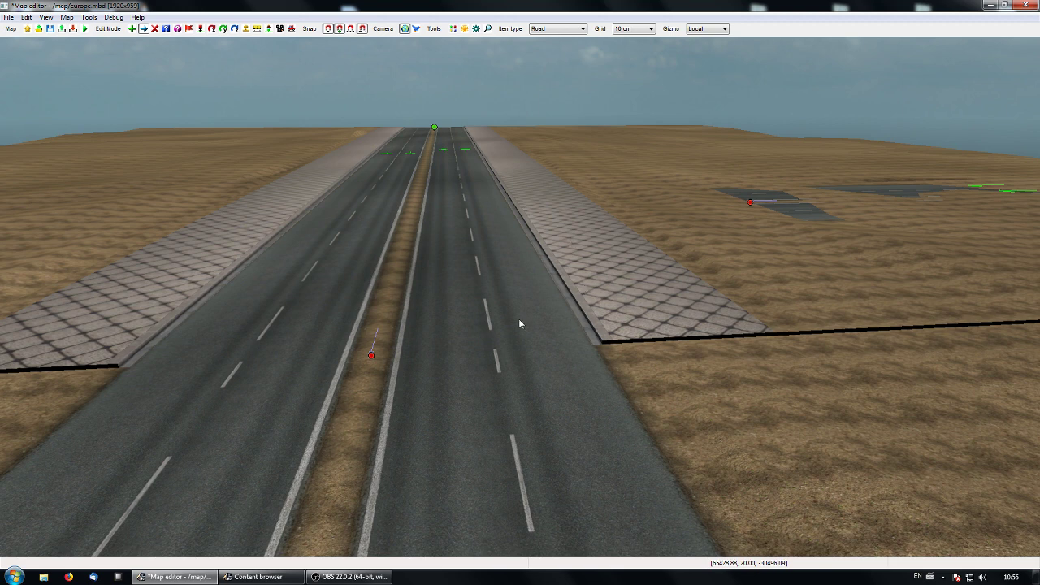
pyautogui.moveTo(518, 318); pyautogui.dragTo(523, 303, button='right')
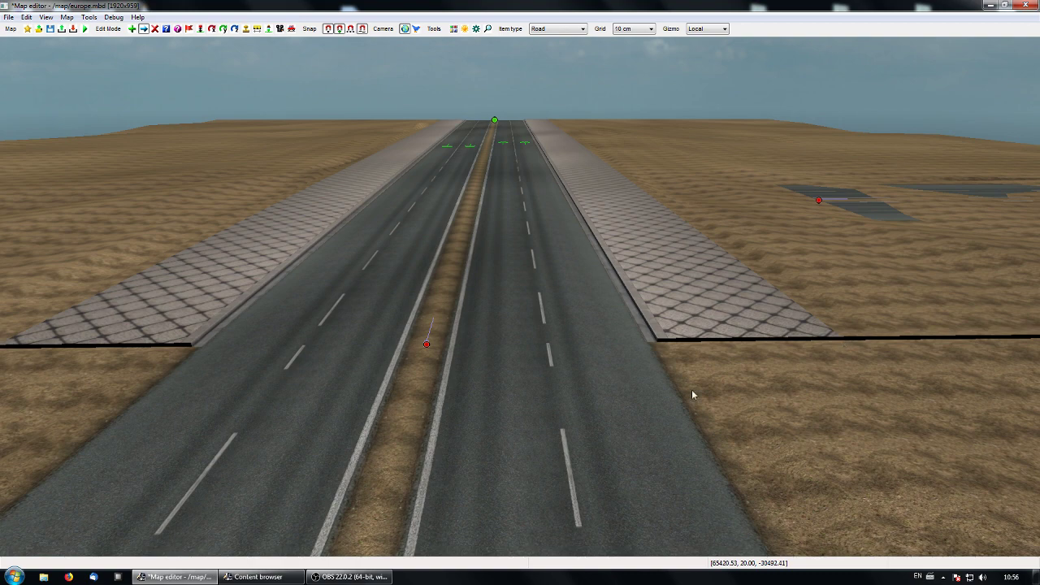
pyautogui.moveTo(691, 391); pyautogui.dragTo(520, 296, button='right')
pyautogui.moveTo(562, 349); pyautogui.dragTo(516, 278, button='right')
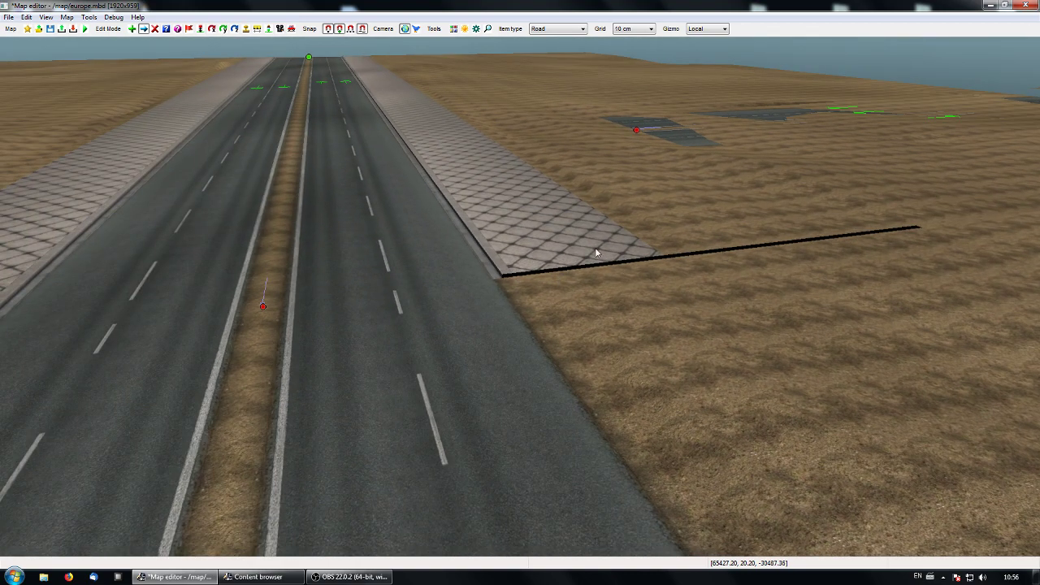
pyautogui.moveTo(650, 255); pyautogui.dragTo(476, 300, button='right')
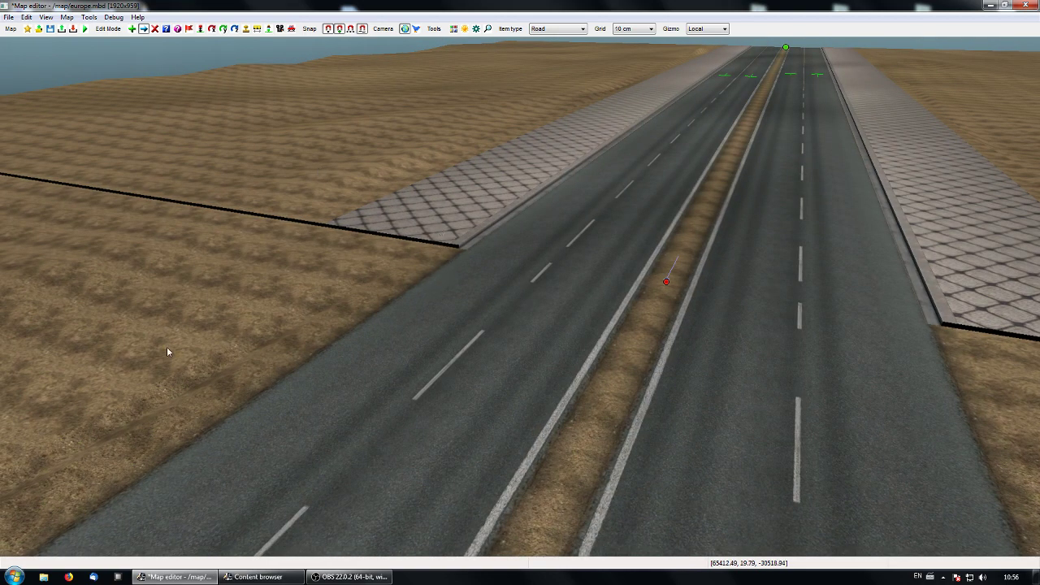
pyautogui.moveTo(166, 346); pyautogui.dragTo(520, 301, button='right')
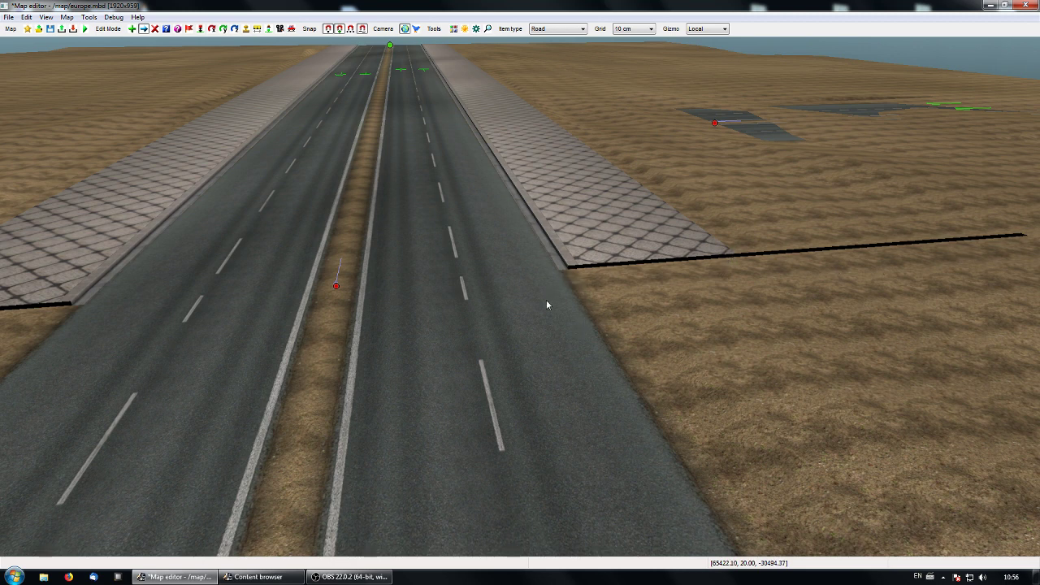
pyautogui.moveTo(546, 300); pyautogui.dragTo(520, 296, button='right')
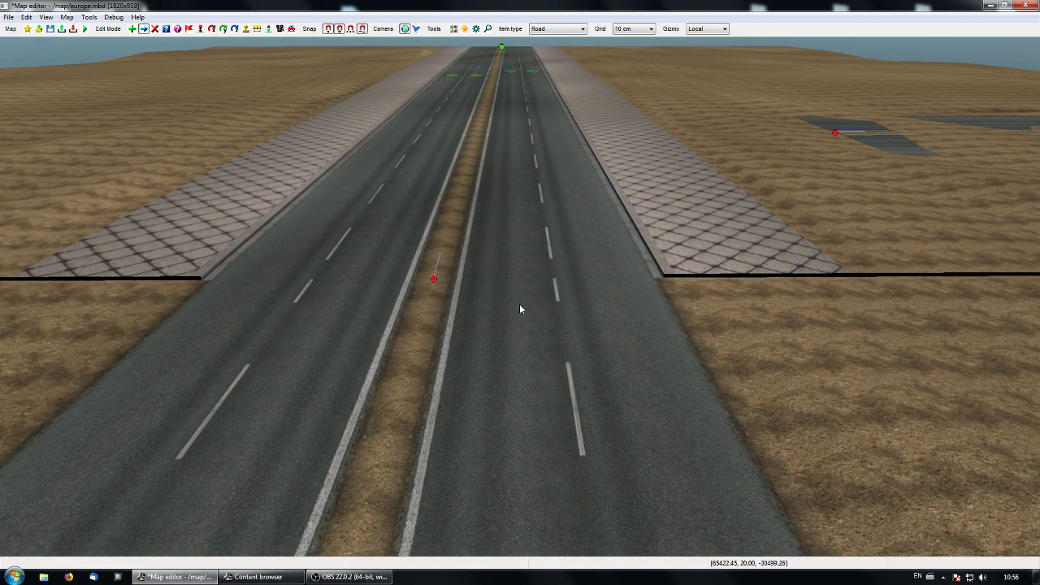
# Move the sidewalk road's start node back east along its axis, opening a gap for a prefab between the two roads.
pyautogui.press('space')
pyautogui.moveTo(518, 322); pyautogui.dragTo(473, 325, button='right')
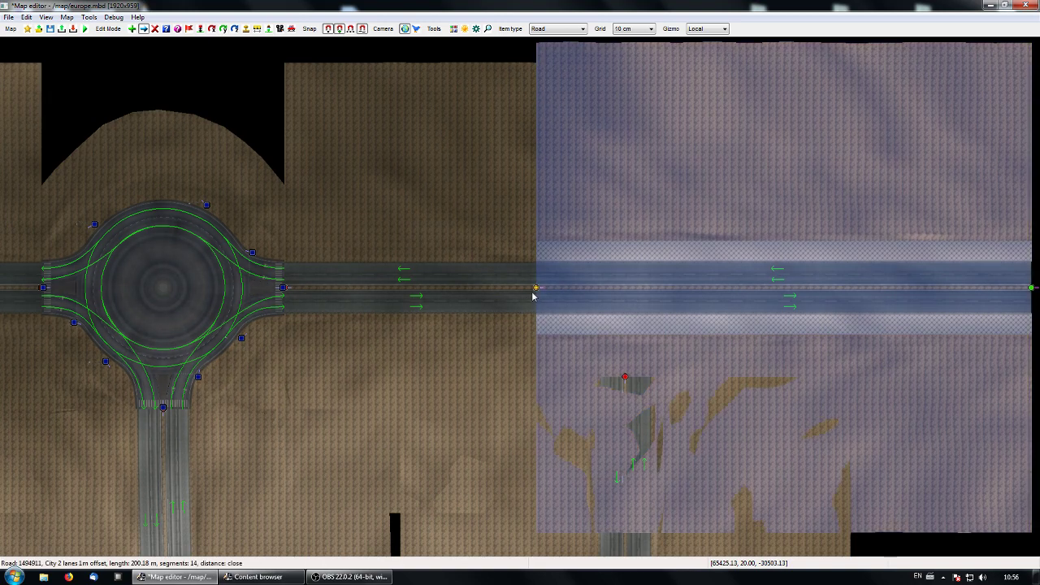
pyautogui.click(535, 290)
pyautogui.moveTo(609, 288); pyautogui.dragTo(818, 303)
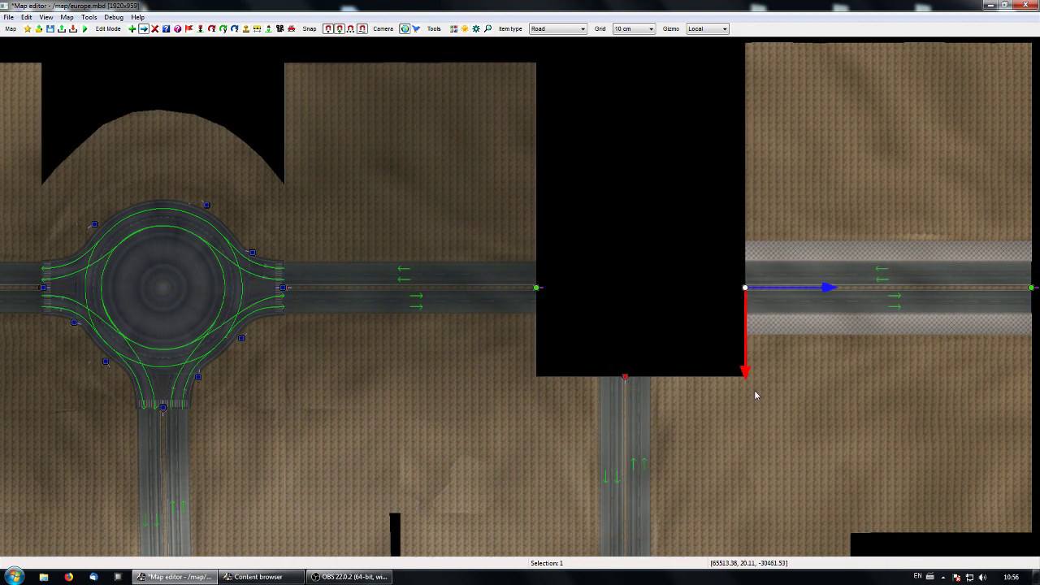
# Start creating a prefab item, open its model browser and search the prefabs for road2.
pyautogui.moveTo(755, 395); pyautogui.dragTo(596, 426, button='right')
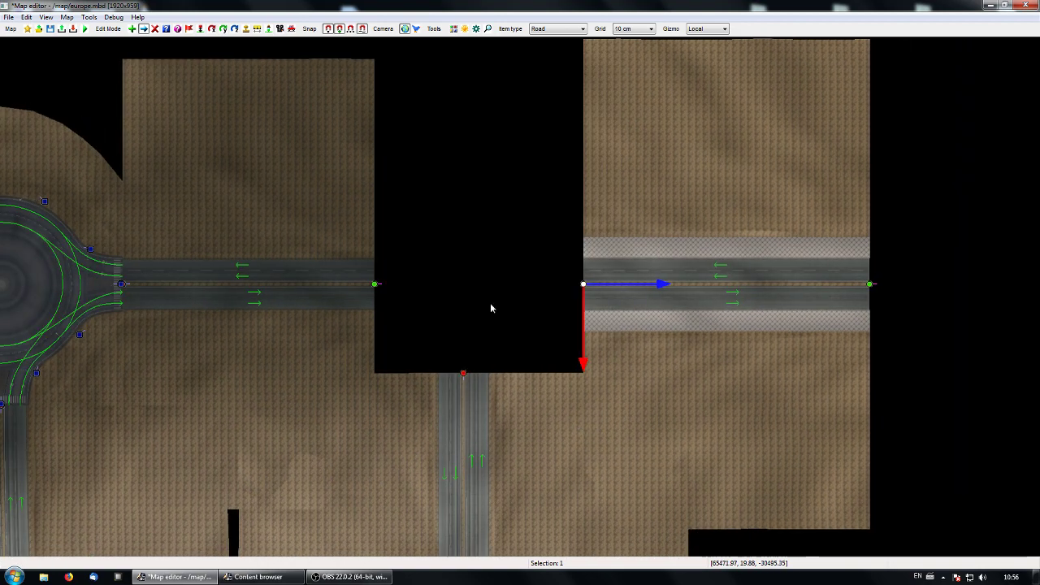
pyautogui.moveTo(492, 342); pyautogui.dragTo(470, 355, button='right')
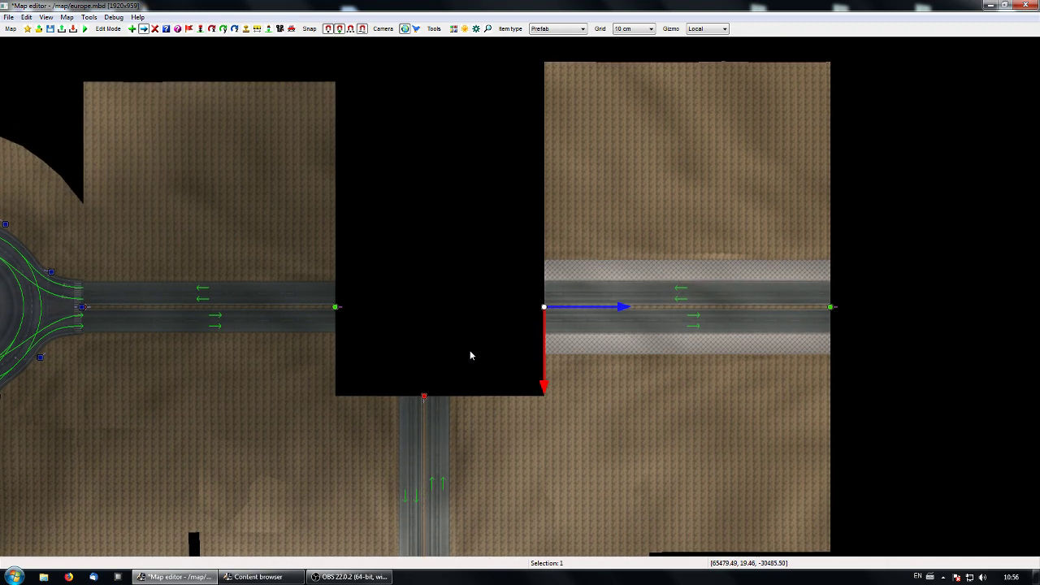
pyautogui.press('e')
pyautogui.click(545, 229)
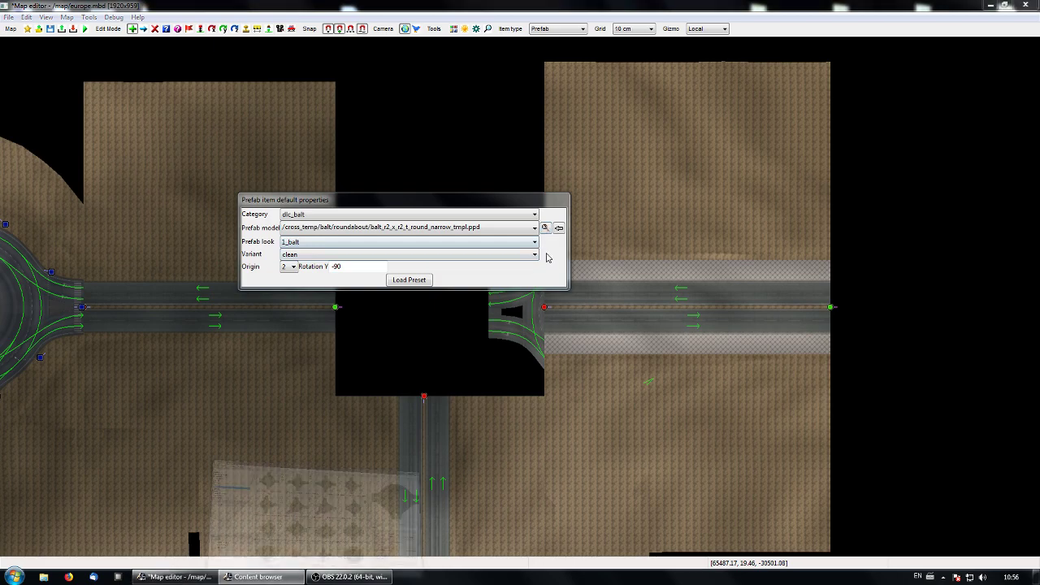
pyautogui.moveTo(439, 173); pyautogui.dragTo(464, 104)
pyautogui.moveTo(398, 200); pyautogui.dragTo(153, 61)
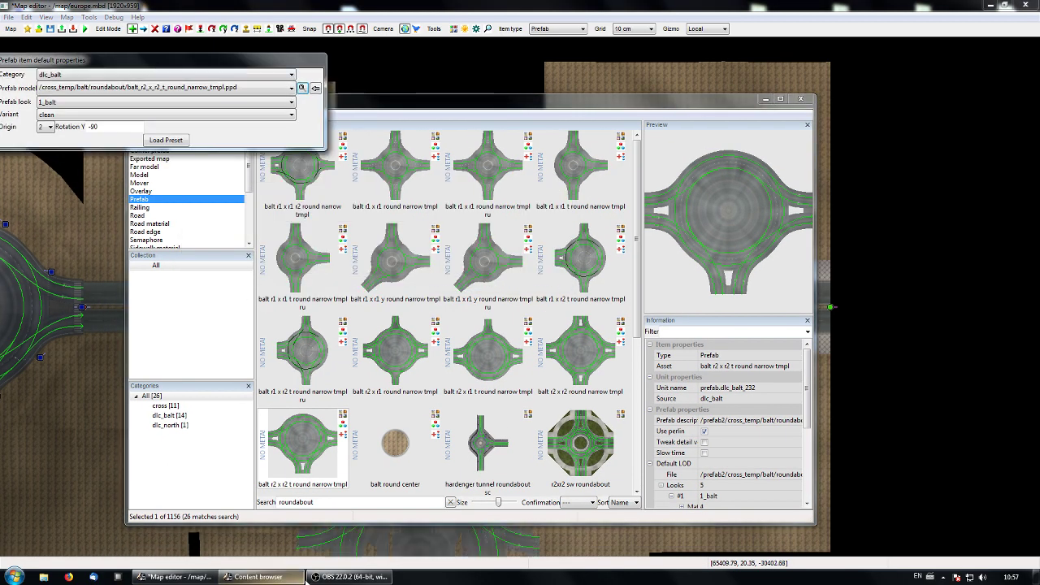
pyautogui.click(332, 502)
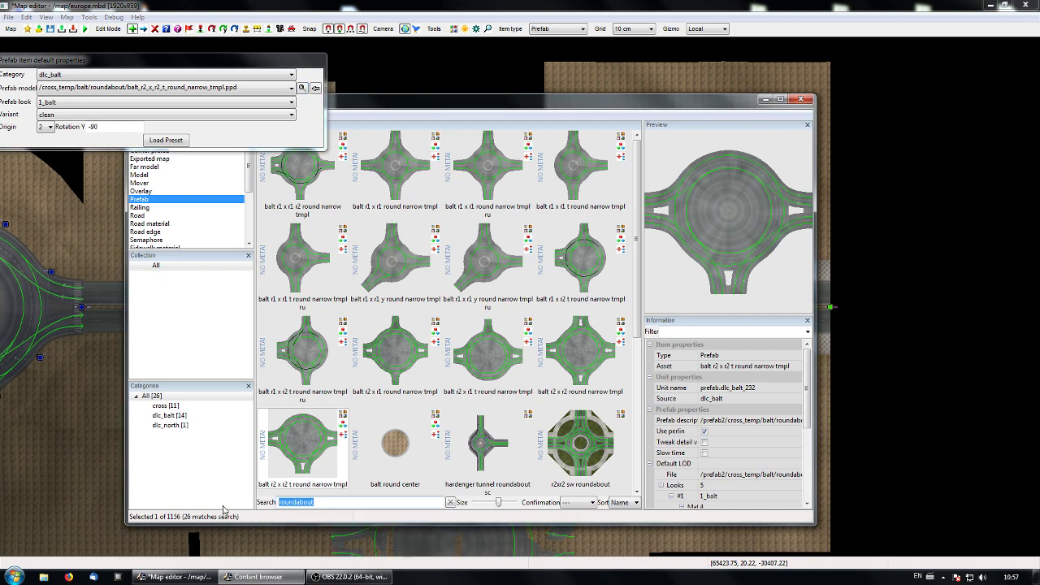
pyautogui.write('road2')
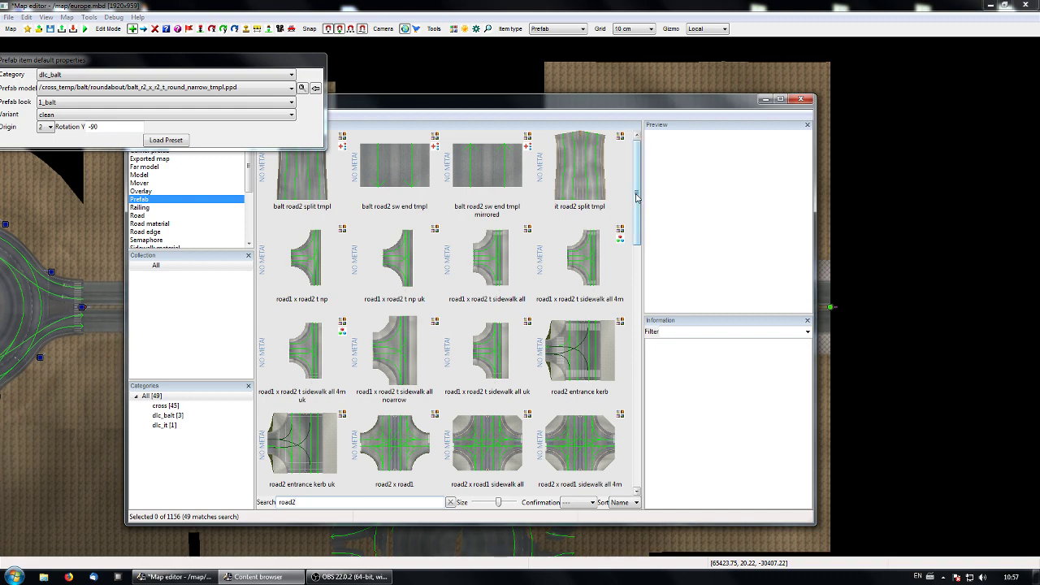
# Browse the road2 prefabs and select the road2 x road2 t junction.
pyautogui.moveTo(633, 206); pyautogui.dragTo(636, 251)
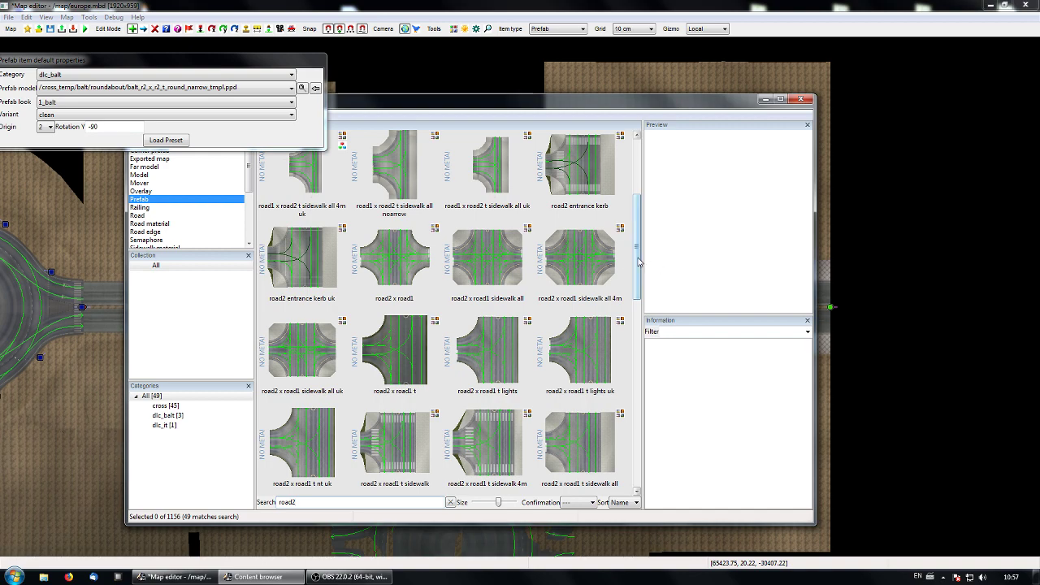
pyautogui.moveTo(641, 248); pyautogui.dragTo(645, 188)
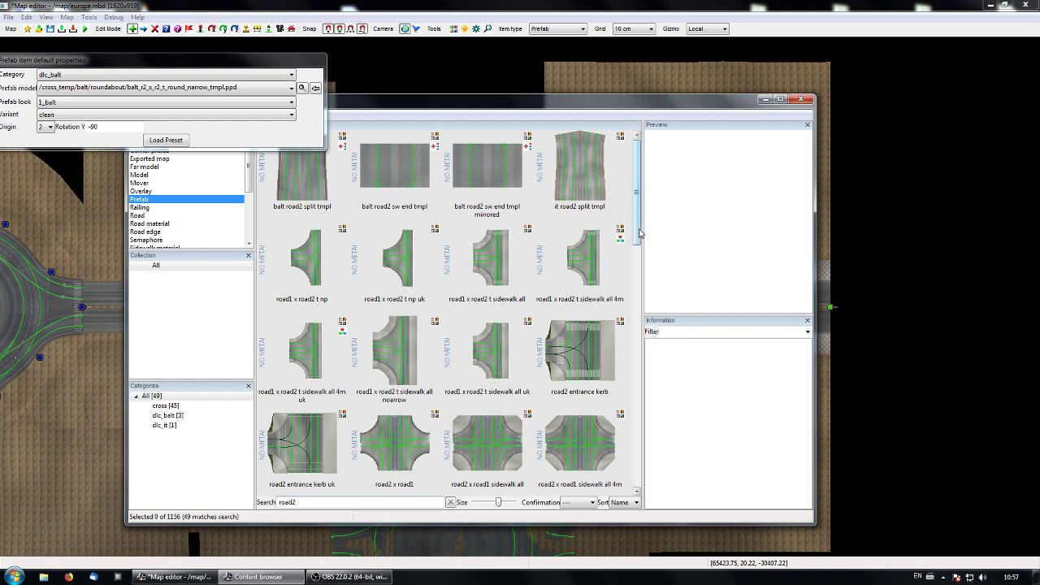
pyautogui.moveTo(643, 242); pyautogui.dragTo(642, 480)
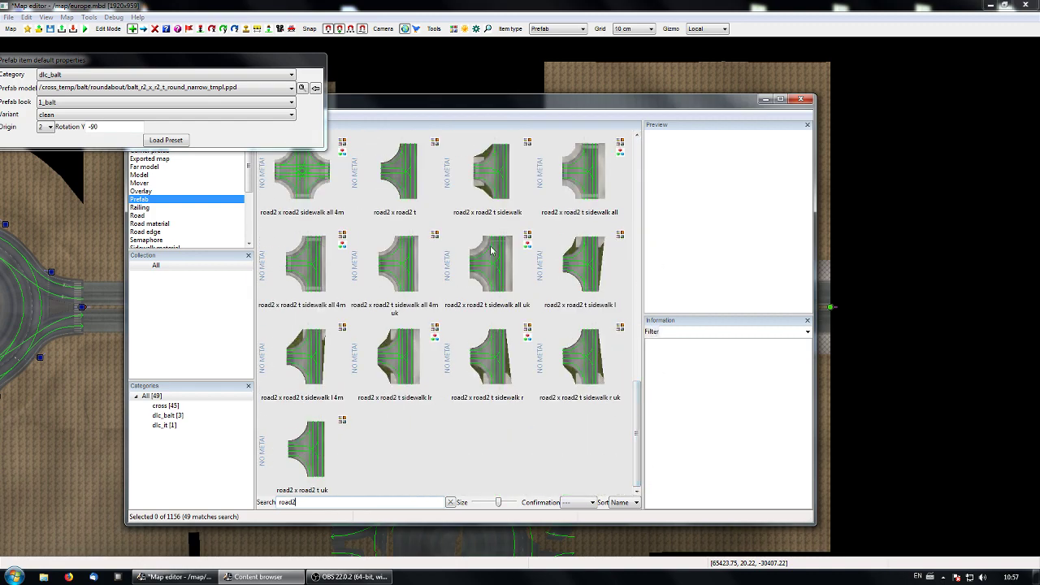
pyautogui.click(411, 182)
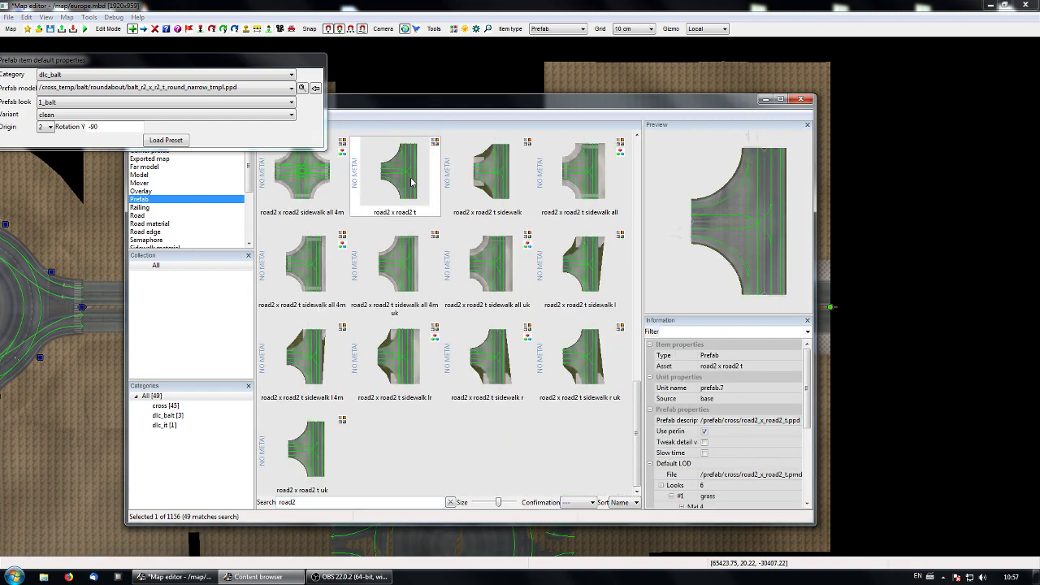
# Load the road2 x road2 t junction as the prefab model, with origin 1 and Y rotation 90.
pyautogui.doubleClick(411, 182)
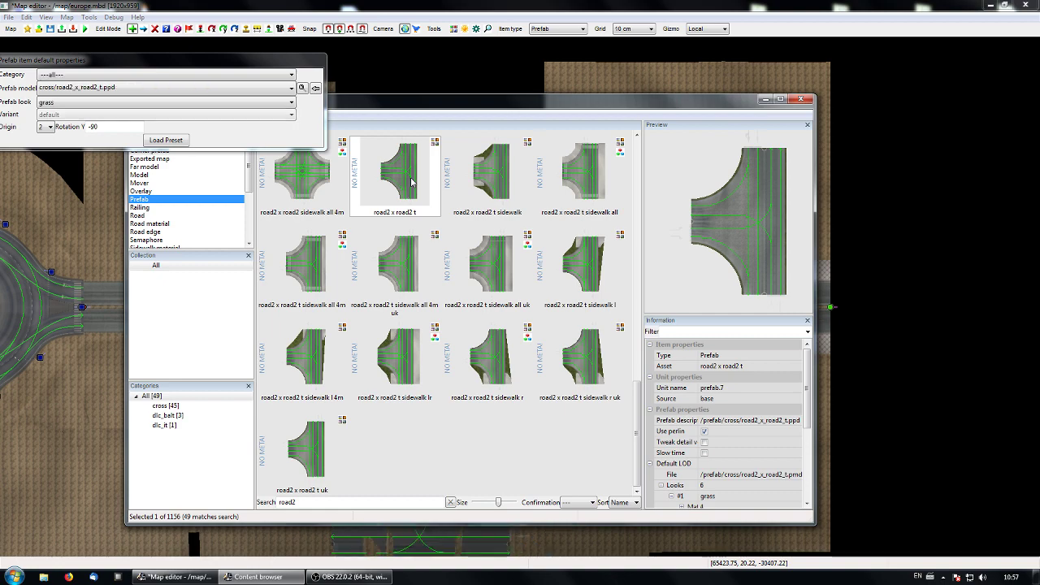
pyautogui.click(762, 99)
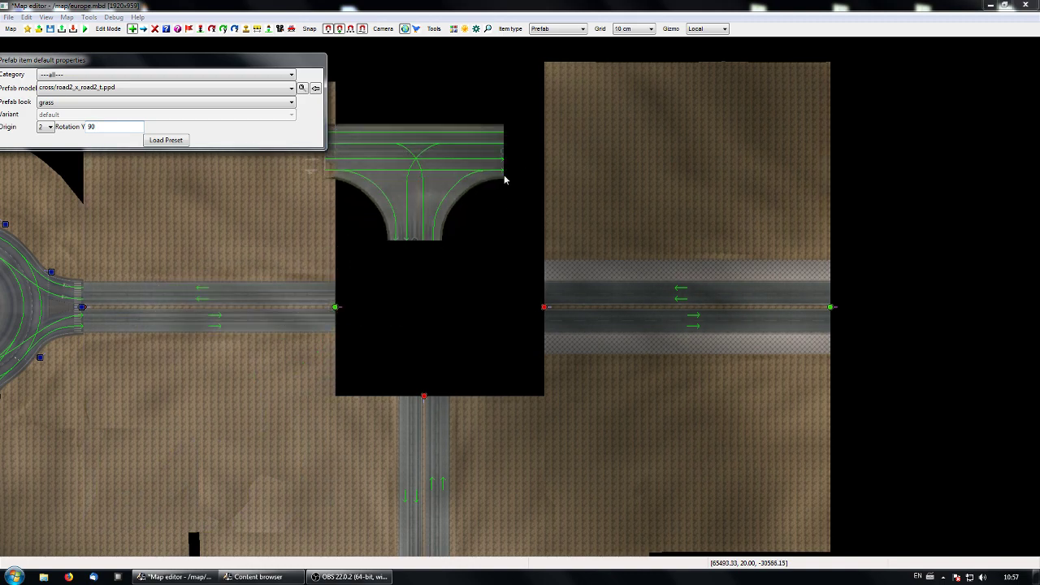
pyautogui.click(50, 127)
pyautogui.click(45, 137)
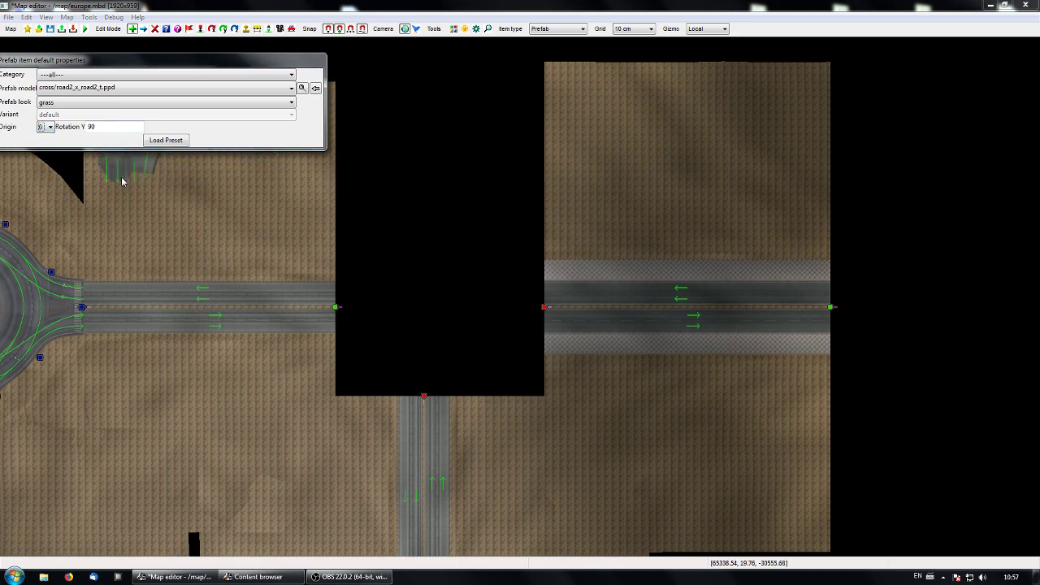
pyautogui.click(45, 127)
pyautogui.click(44, 146)
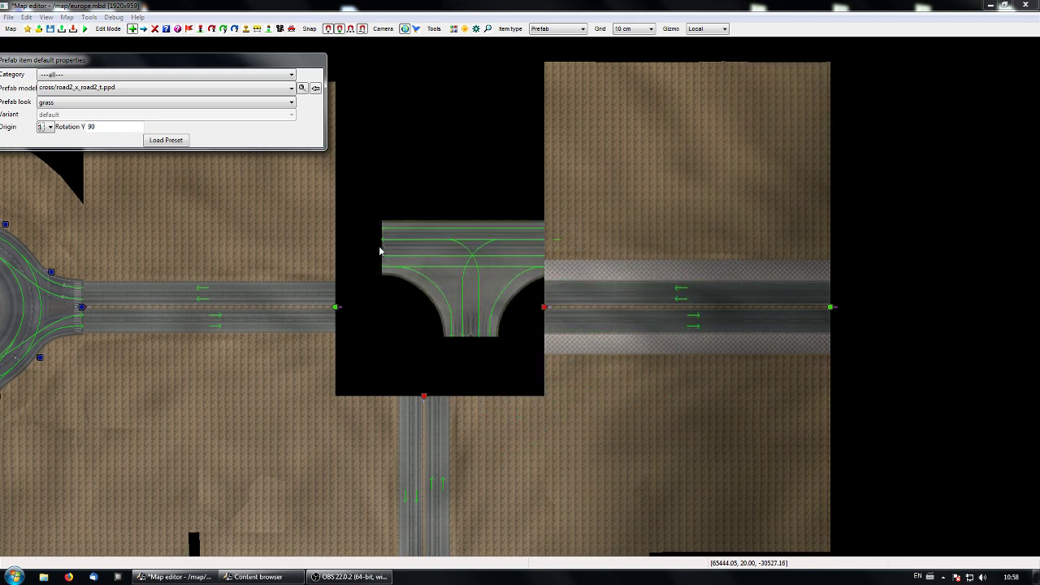
# Place the T-junction prefab in the gap between the three roads, above their ends, and finish creating items.
pyautogui.click(356, 220)
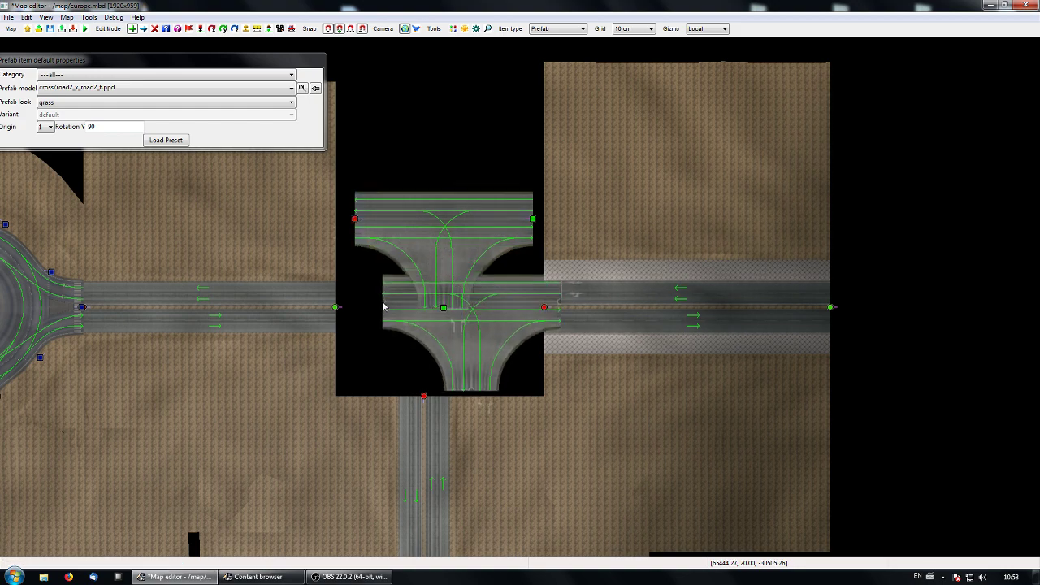
pyautogui.press('Escape')
pyautogui.click(492, 259)
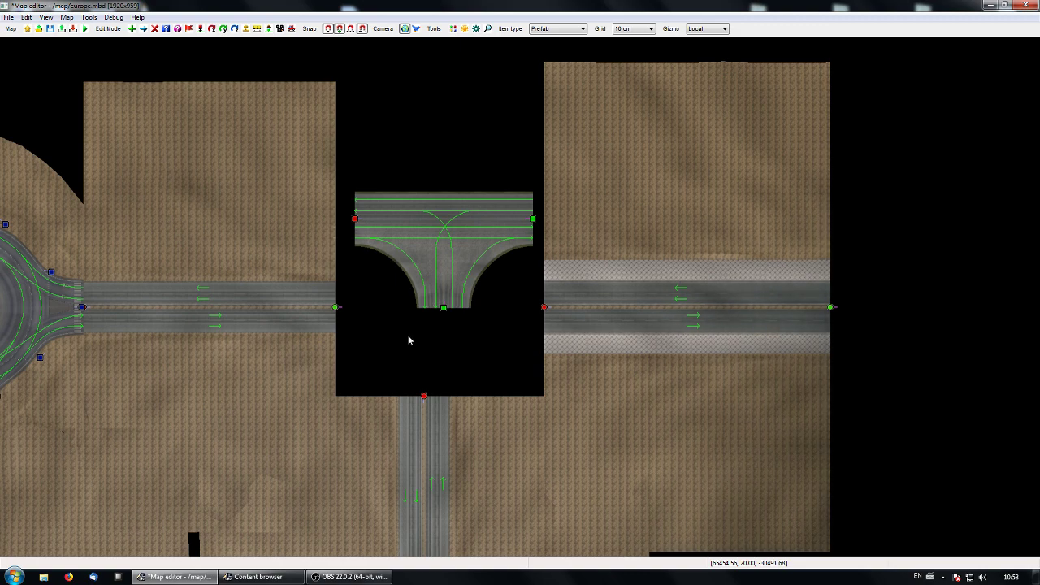
# Rotate the placed T-junction slightly clockwise about its west node and deselect it.
pyautogui.press('r')
pyautogui.moveTo(355, 218); pyautogui.dragTo(352, 228)
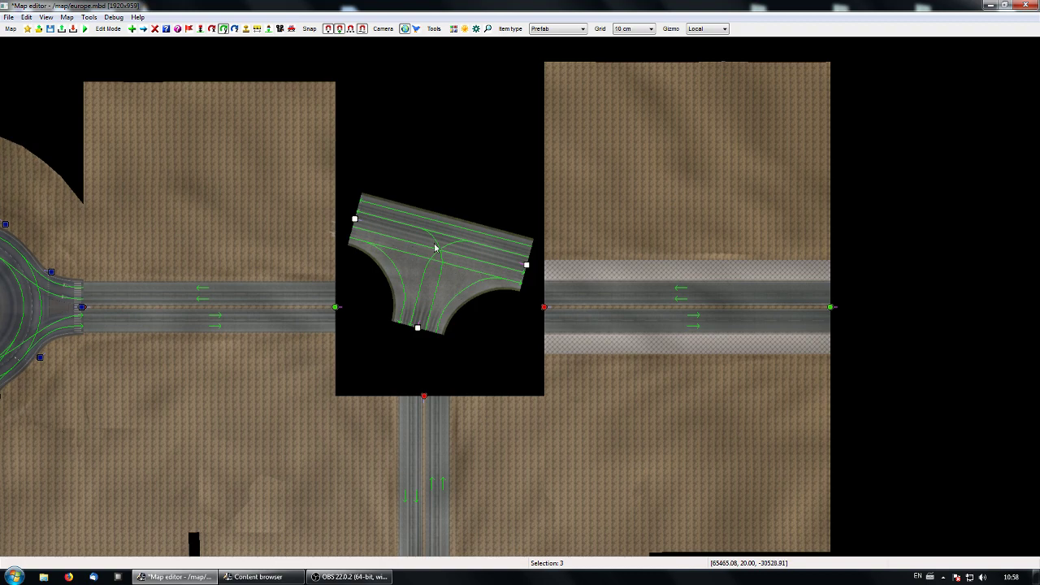
pyautogui.moveTo(473, 413); pyautogui.dragTo(471, 330, button='right')
pyautogui.click(492, 359)
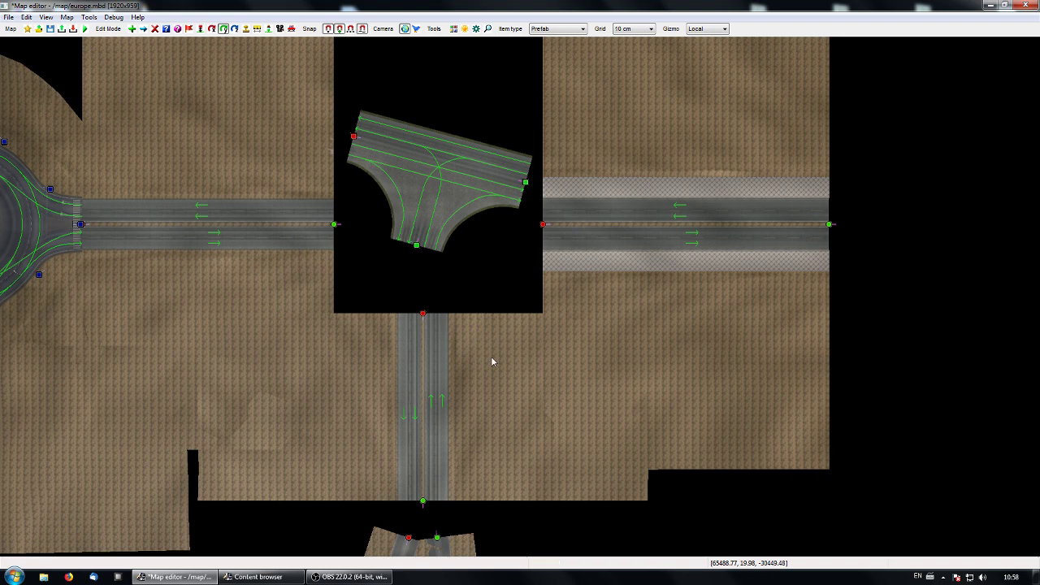
# Connect the T-junction's south node to the south road, then attach the sidewalk road and the west road to its remaining nodes.
pyautogui.press('m')
pyautogui.moveTo(420, 241); pyautogui.dragTo(423, 316)
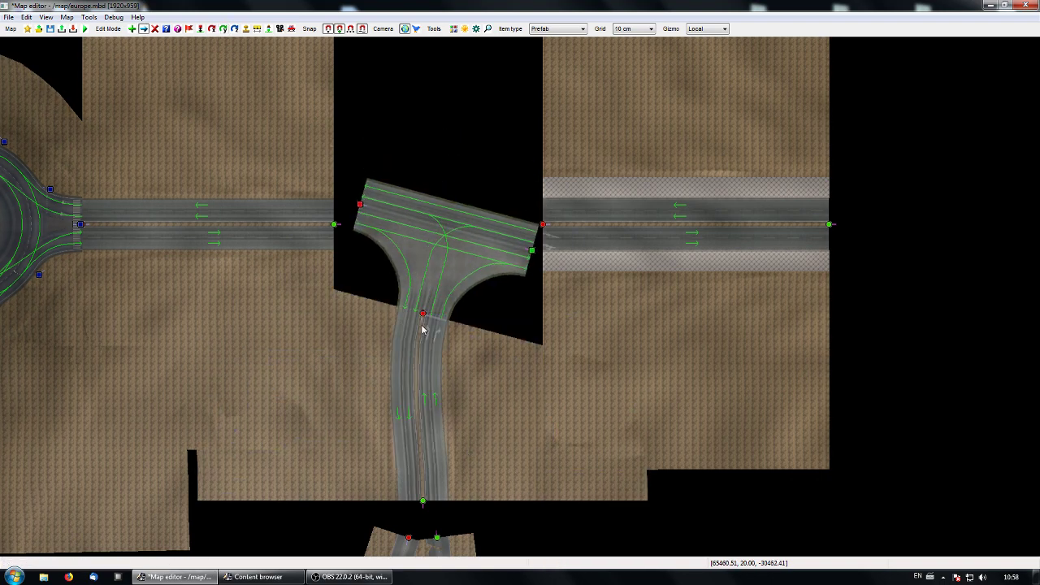
pyautogui.moveTo(543, 238); pyautogui.dragTo(532, 250)
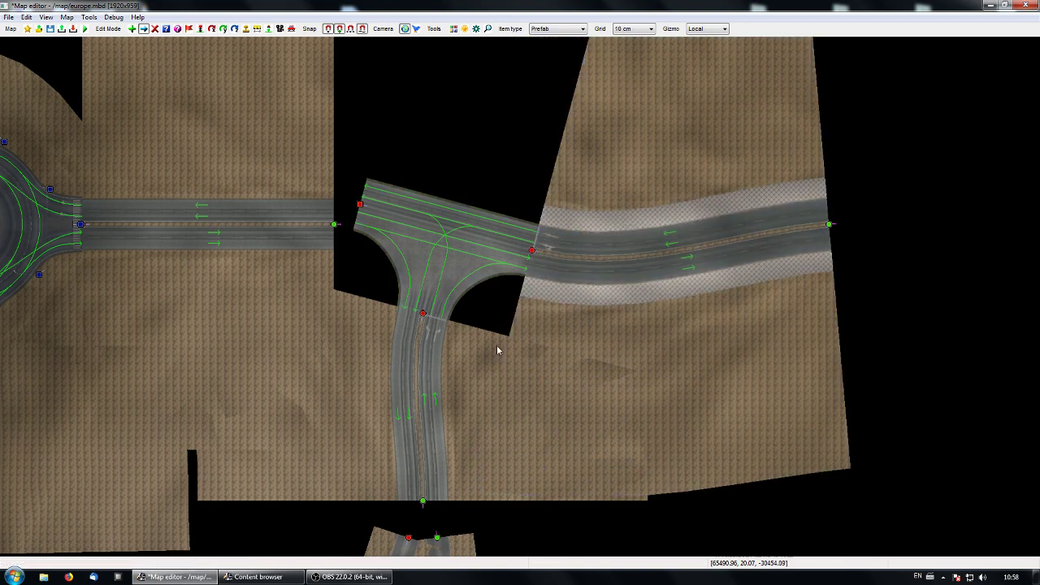
pyautogui.moveTo(334, 224); pyautogui.dragTo(360, 204)
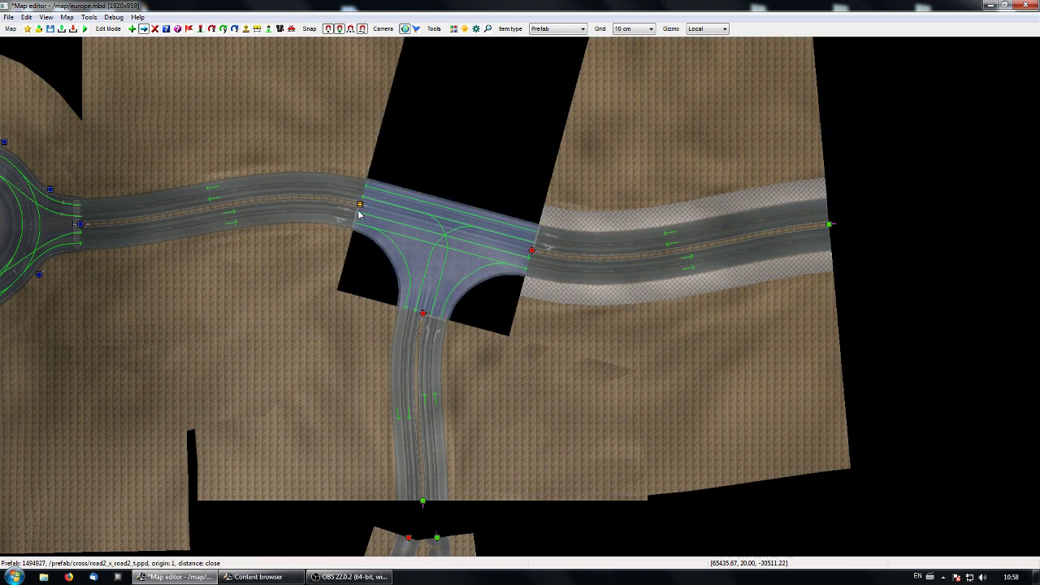
# Rotate the connected T-junction counterclockwise about its west node until it is nearly aligned with the roads.
pyautogui.press('r')
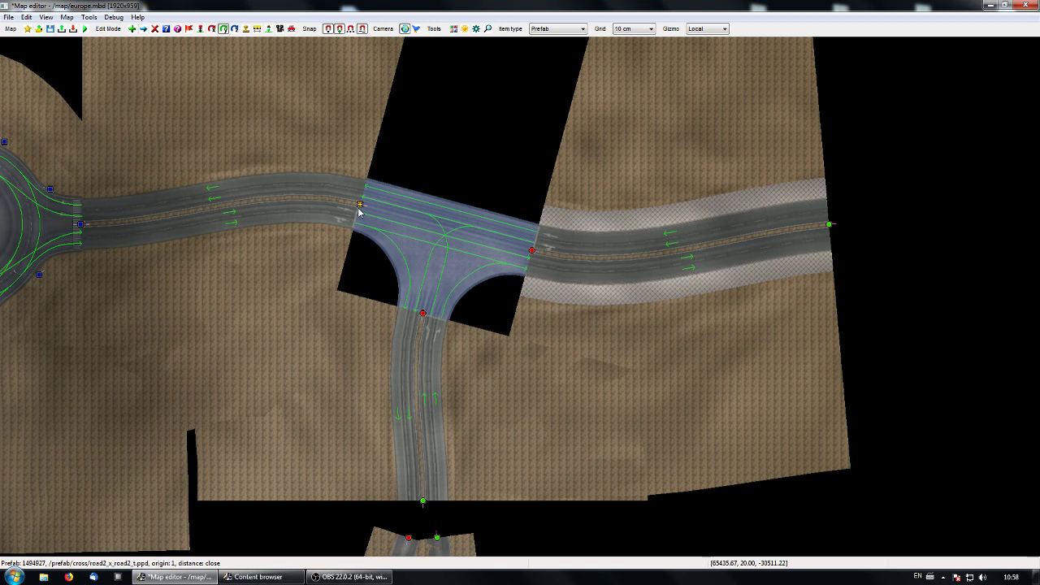
pyautogui.moveTo(360, 207); pyautogui.dragTo(353, 202)
pyautogui.click(543, 349)
pyautogui.moveTo(562, 327); pyautogui.dragTo(554, 380, button='right')
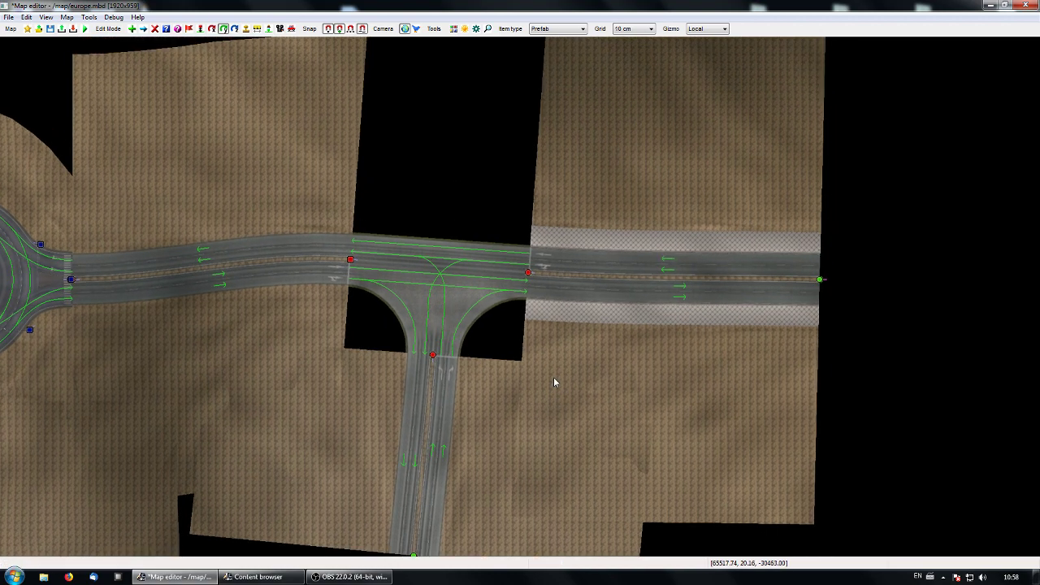
# Set the T-junction's terrain size to 25 for nodes 0, 1 and 2.
pyautogui.press('p')
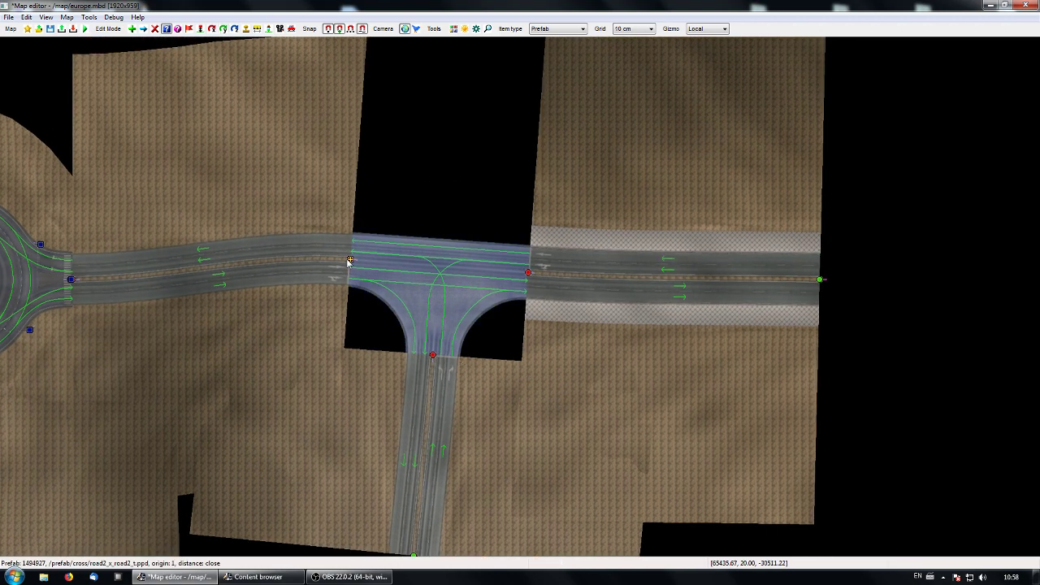
pyautogui.click(352, 264)
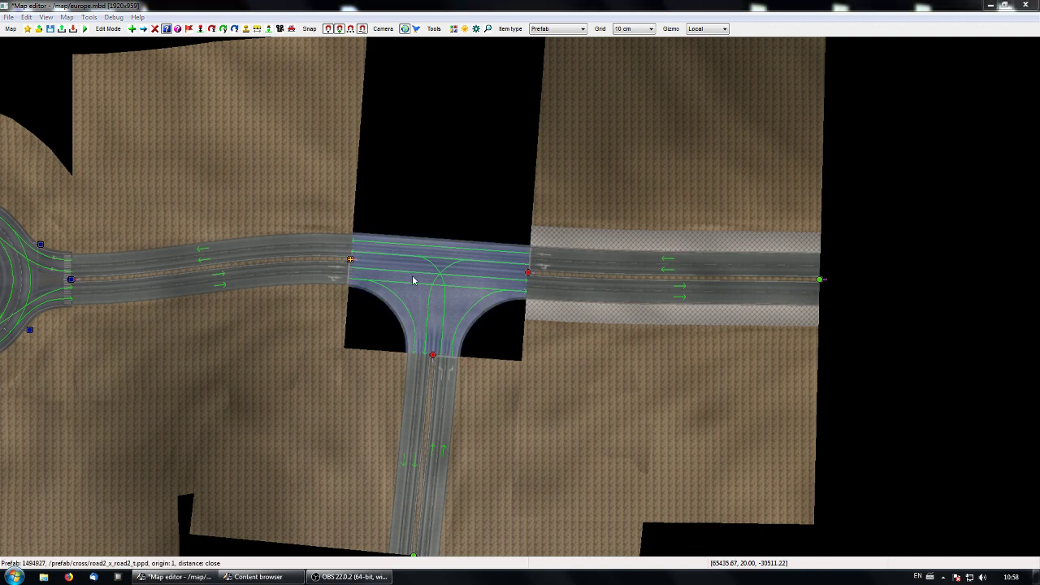
pyautogui.moveTo(294, 187); pyautogui.dragTo(225, 192)
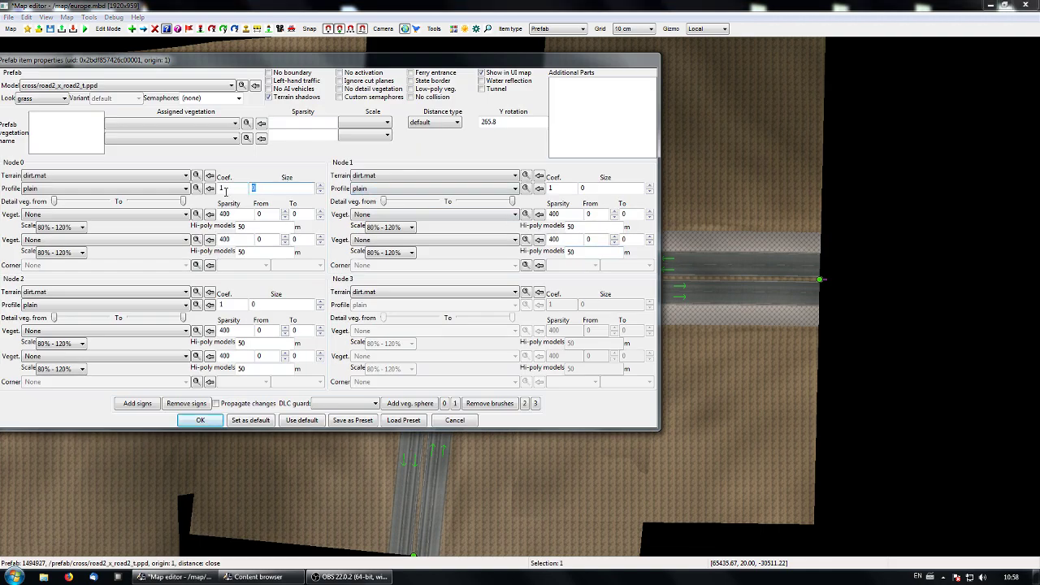
pyautogui.write('25')
pyautogui.moveTo(617, 187); pyautogui.dragTo(559, 187)
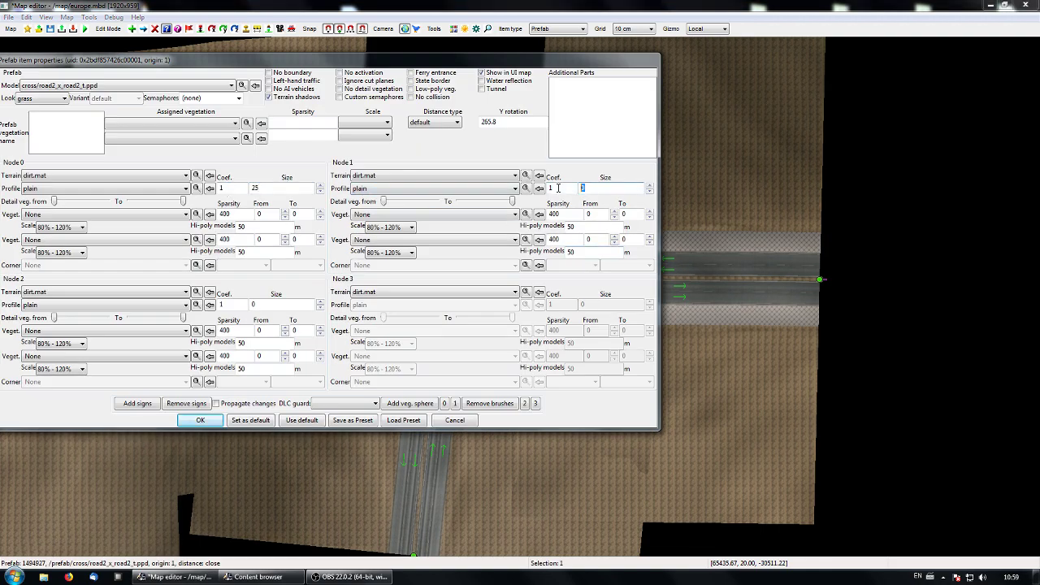
pyautogui.write('25')
pyautogui.moveTo(255, 304); pyautogui.dragTo(235, 306)
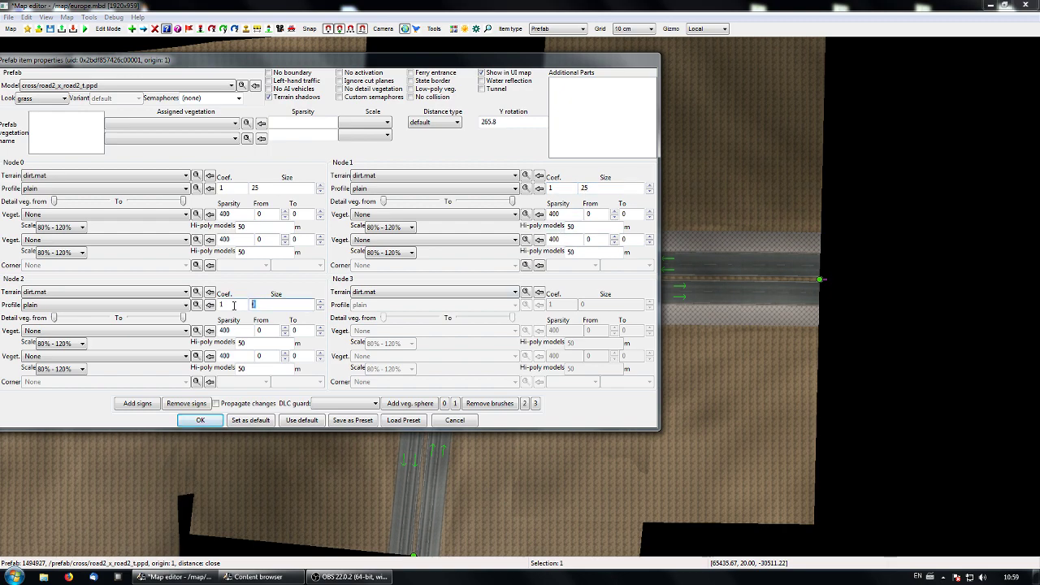
pyautogui.write('25')
pyautogui.click(204, 418)
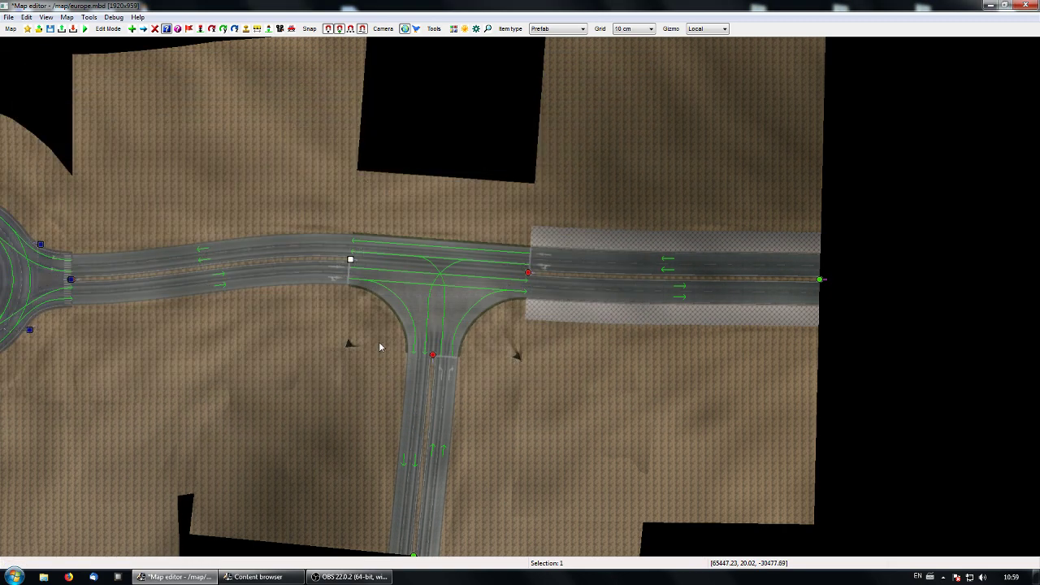
# Examine the terrain in both inner corners of the T-junction from above and in perspective.
pyautogui.moveTo(380, 346); pyautogui.dragTo(468, 371, button='right')
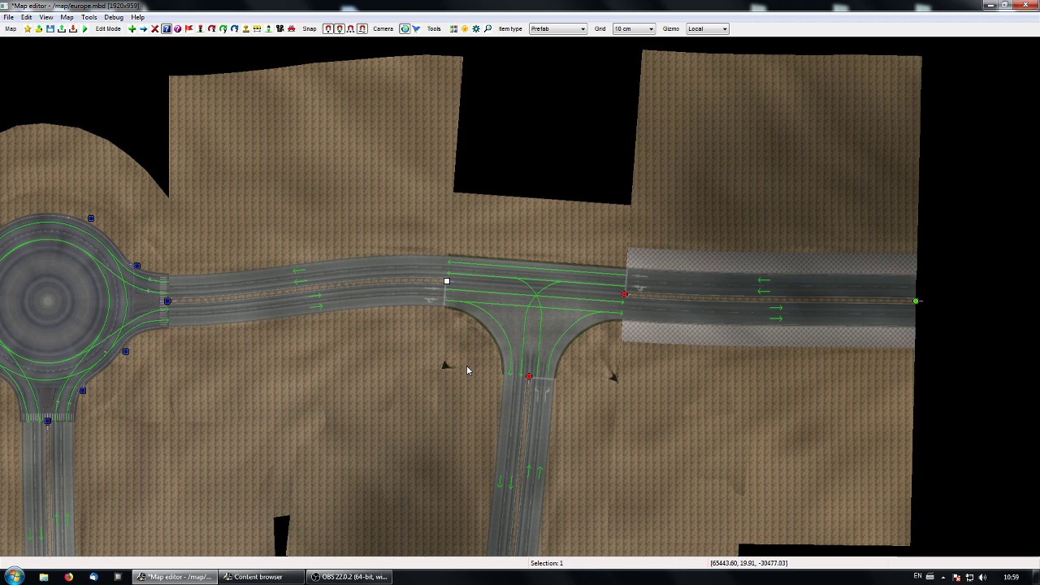
pyautogui.moveTo(637, 433); pyautogui.dragTo(599, 425, button='right')
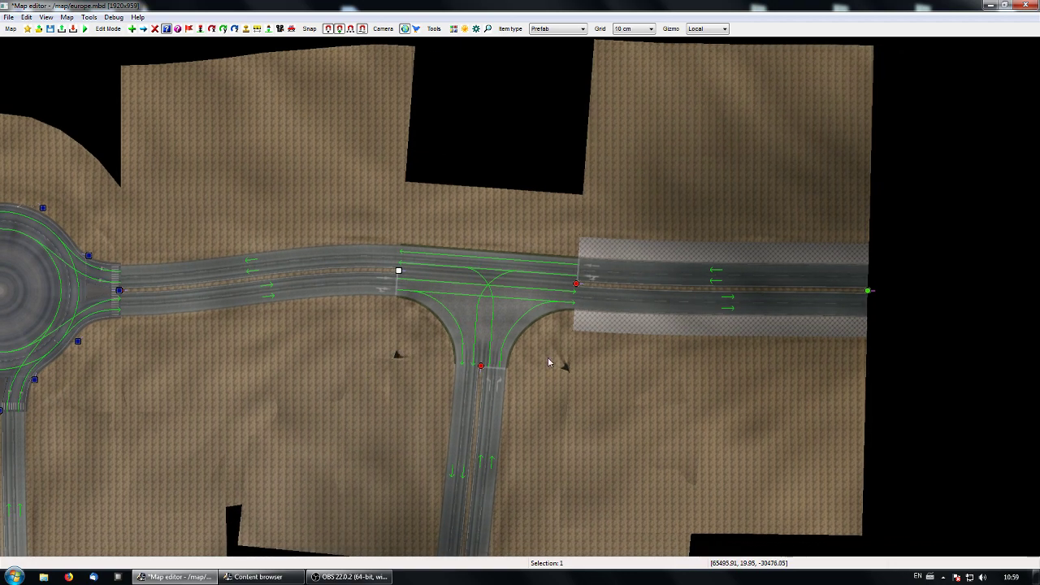
pyautogui.press('p')
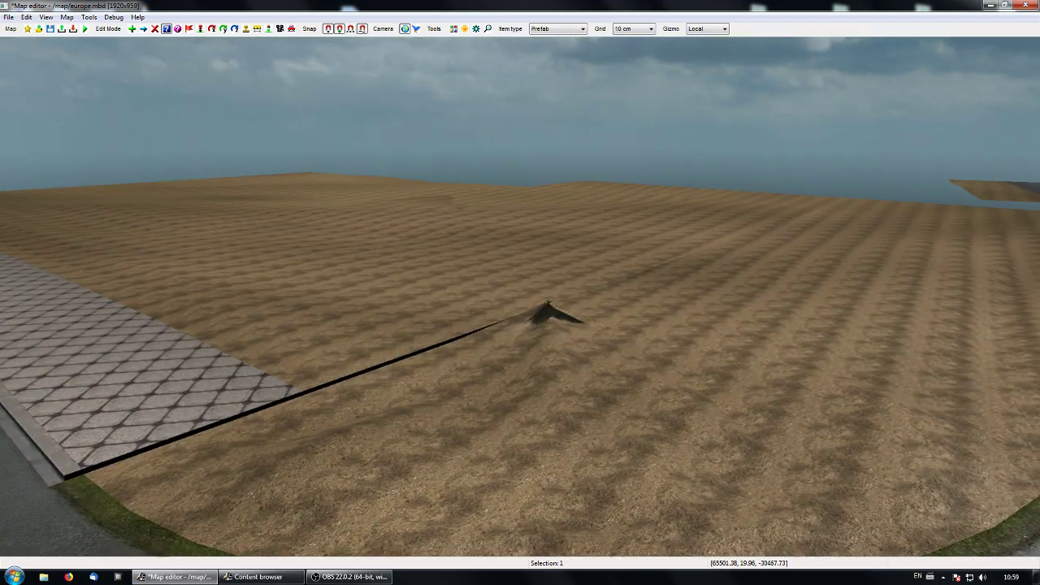
pyautogui.moveTo(557, 246); pyautogui.dragTo(520, 235, button='right')
pyautogui.press('p')
pyautogui.press('p')
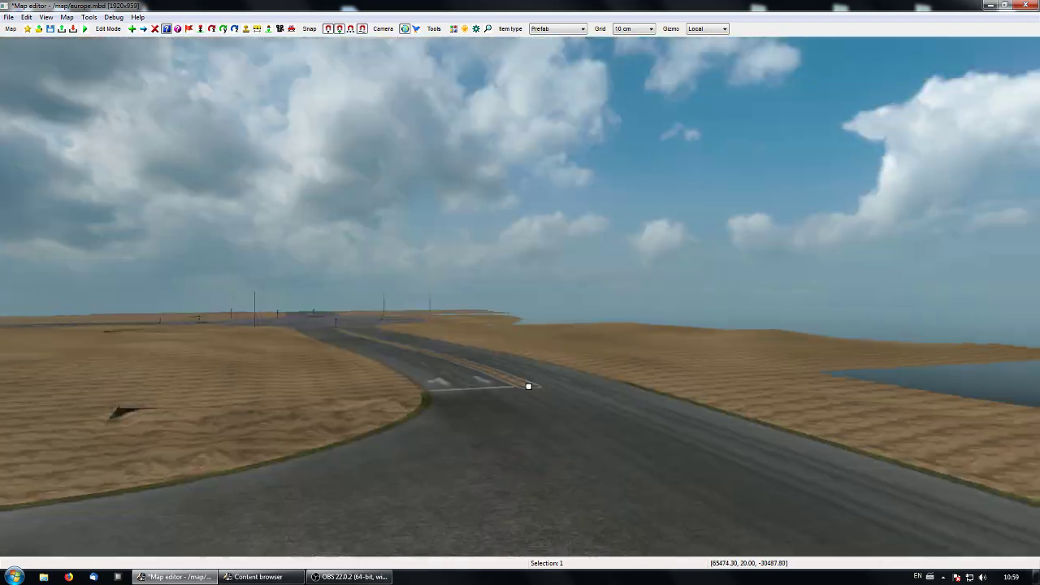
pyautogui.moveTo(520, 293); pyautogui.dragTo(471, 366, button='right')
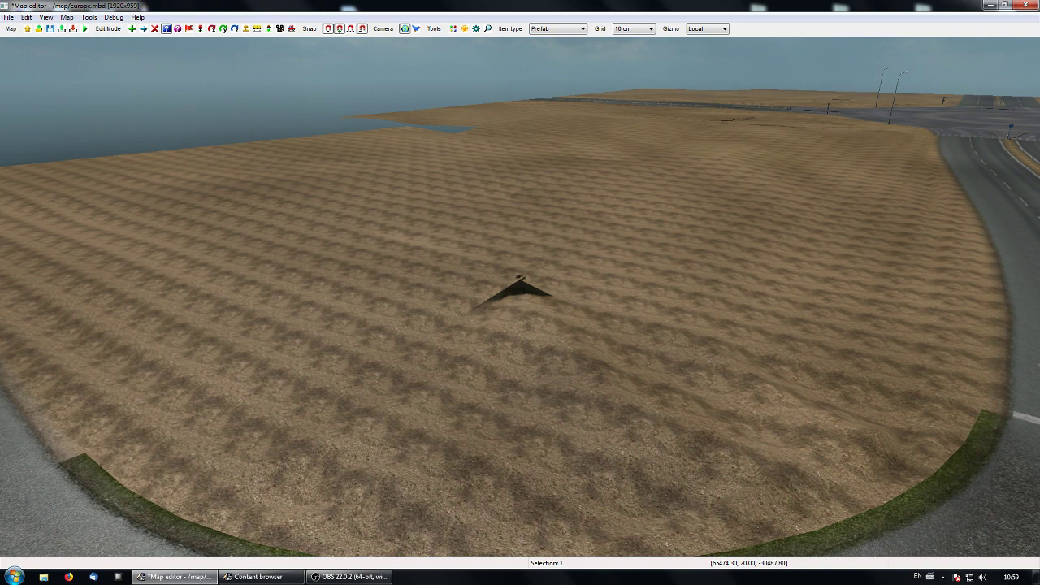
pyautogui.moveTo(520, 293); pyautogui.dragTo(251, 261, button='right')
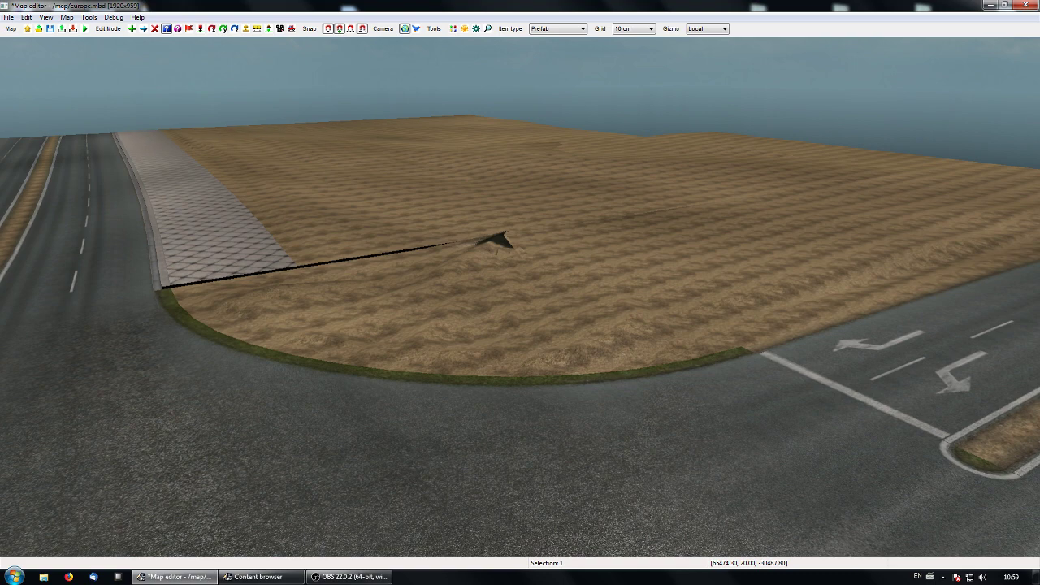
pyautogui.moveTo(520, 293); pyautogui.dragTo(252, 286, button='right')
# Examine in perspective the joint between the T-junction and the sidewalk road, including the terrain edges on both sides.
pyautogui.press('p')
pyautogui.press('p')
pyautogui.moveTo(520, 292); pyautogui.dragTo(463, 244, button='right')
pyautogui.press('Up')
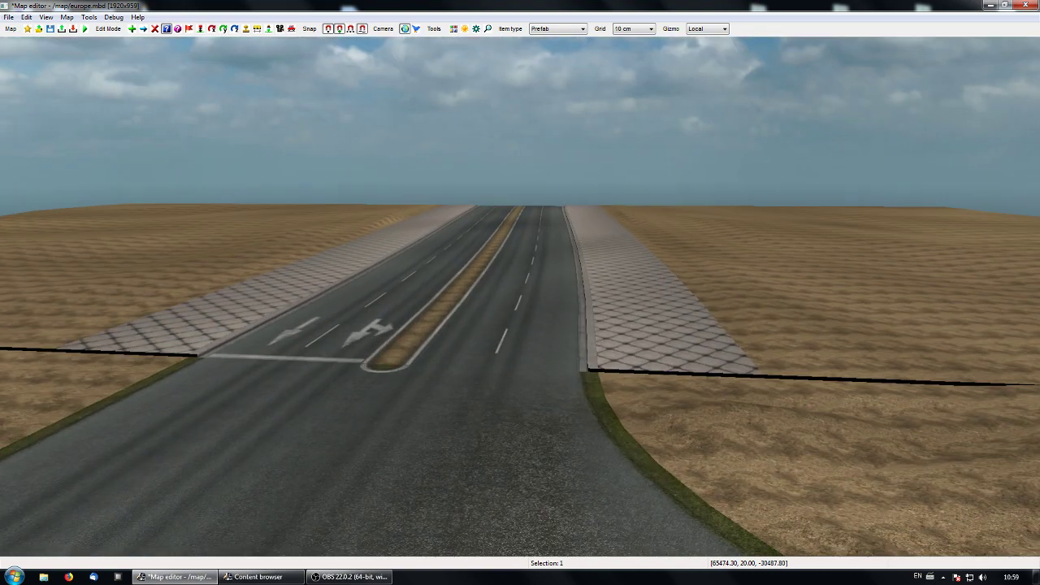
pyautogui.press('Up')
pyautogui.moveTo(520, 293); pyautogui.dragTo(568, 353, button='right')
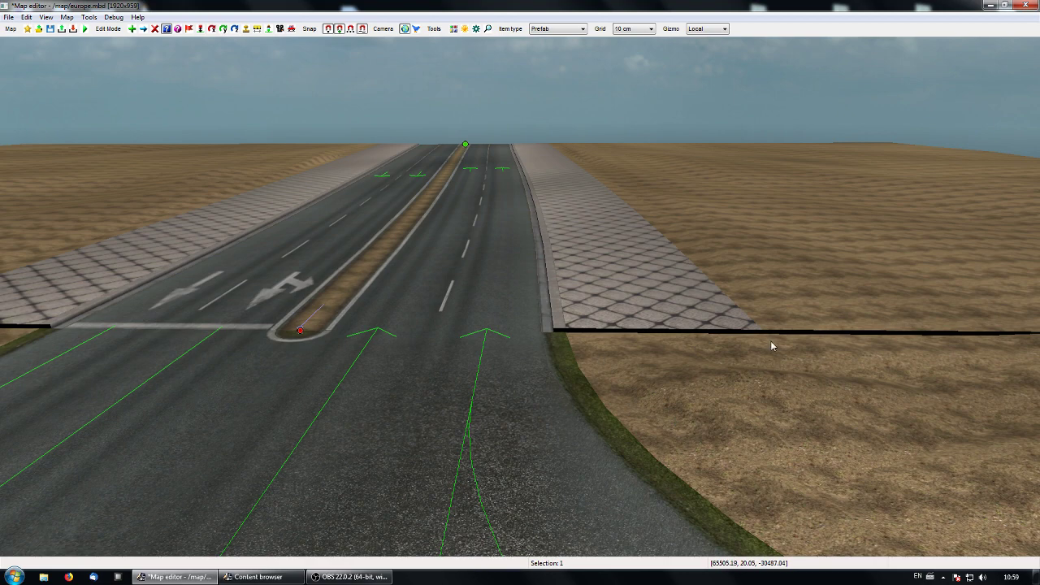
pyautogui.moveTo(607, 334); pyautogui.dragTo(203, 238, button='middle')
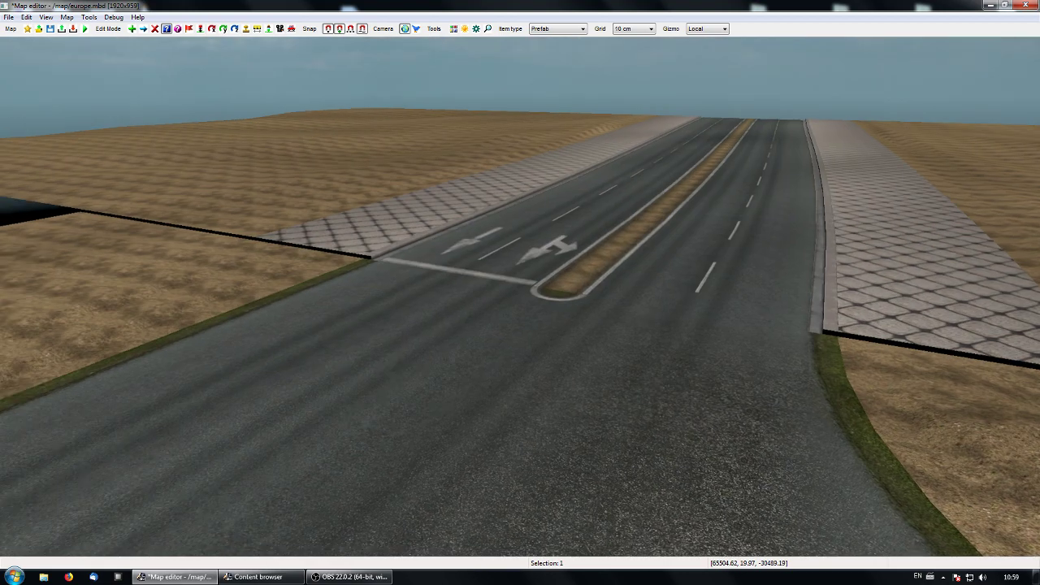
pyautogui.moveTo(295, 253); pyautogui.dragTo(558, 298, button='middle')
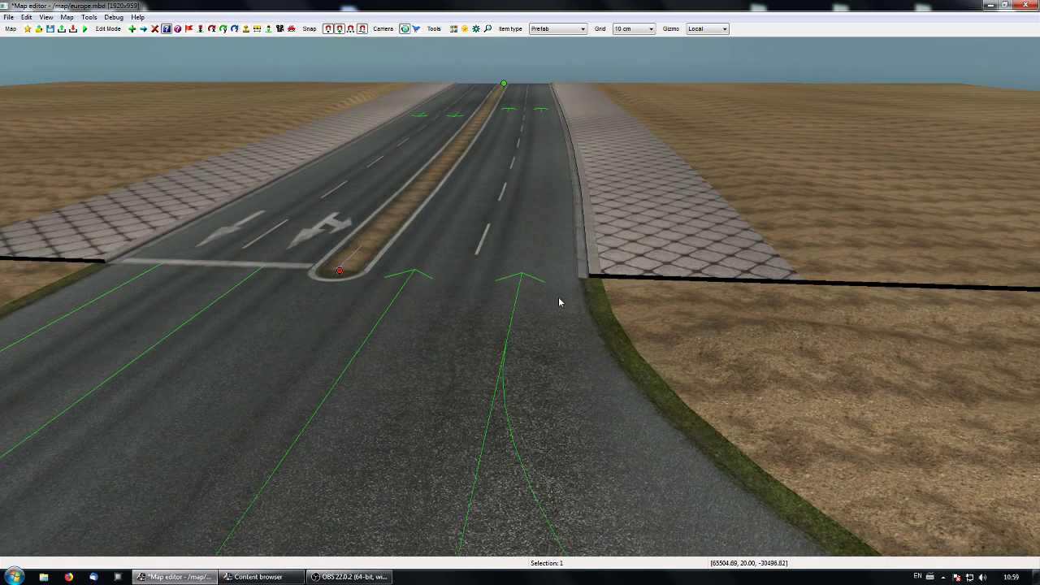
# Detach the sidewalk road from the T-junction by moving its start node east along its axis, leaving a wide gap for another prefab.
pyautogui.press('f')
pyautogui.moveTo(640, 346); pyautogui.dragTo(541, 397, button='middle')
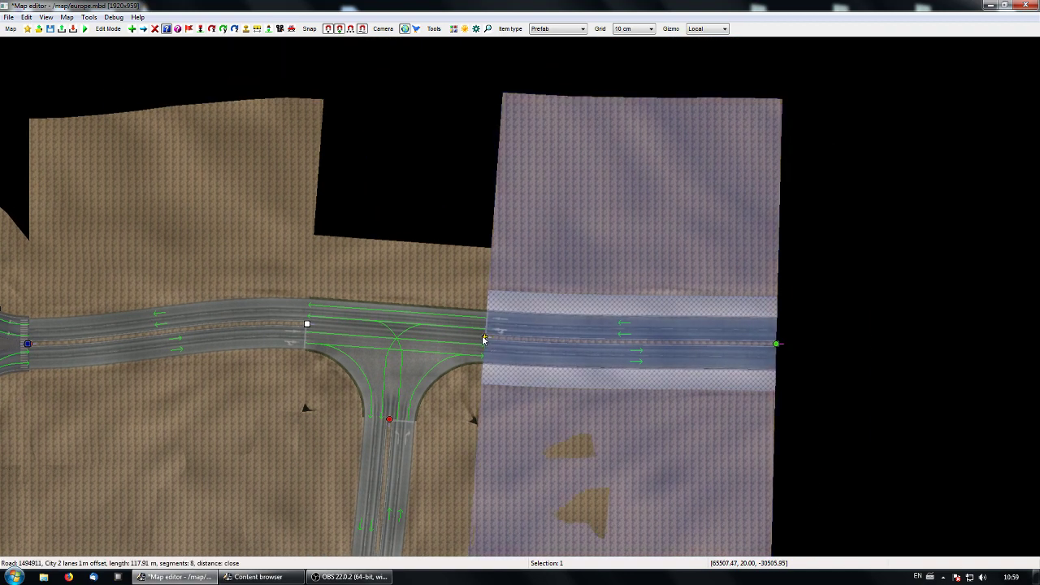
pyautogui.press('m')
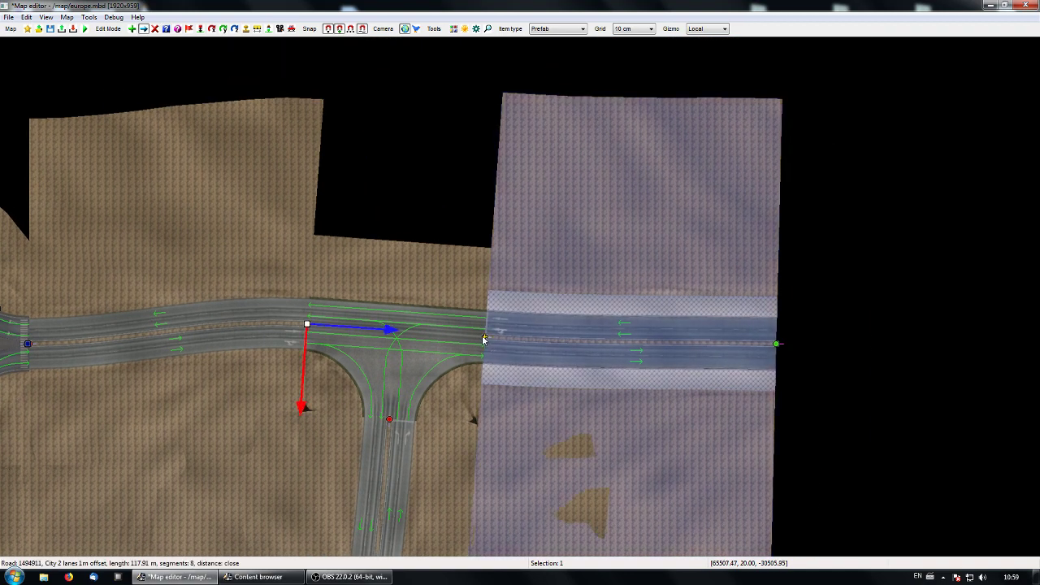
pyautogui.click(483, 340)
pyautogui.moveTo(558, 342); pyautogui.dragTo(651, 354)
pyautogui.click(670, 462)
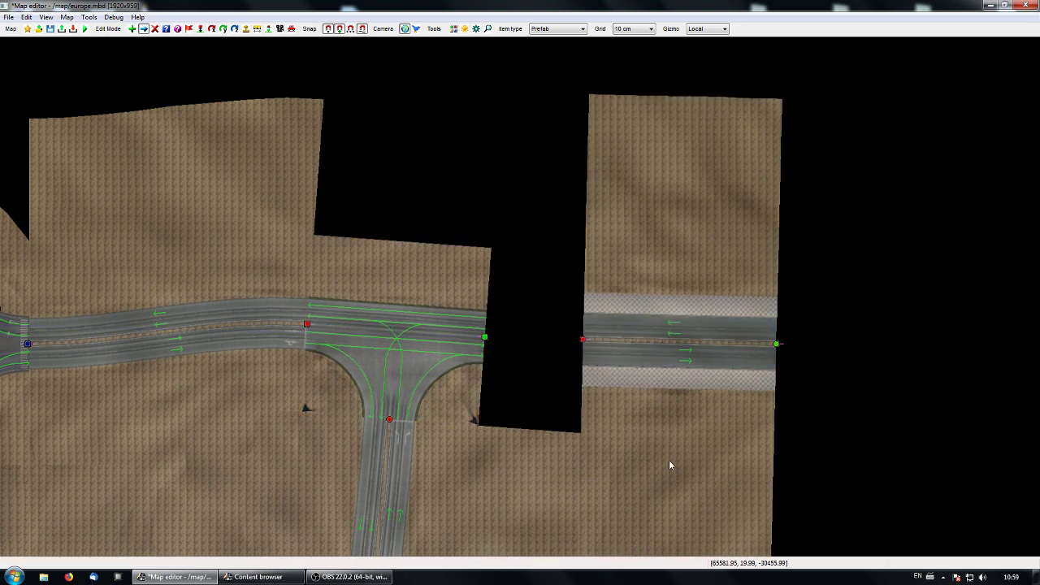
pyautogui.click(583, 340)
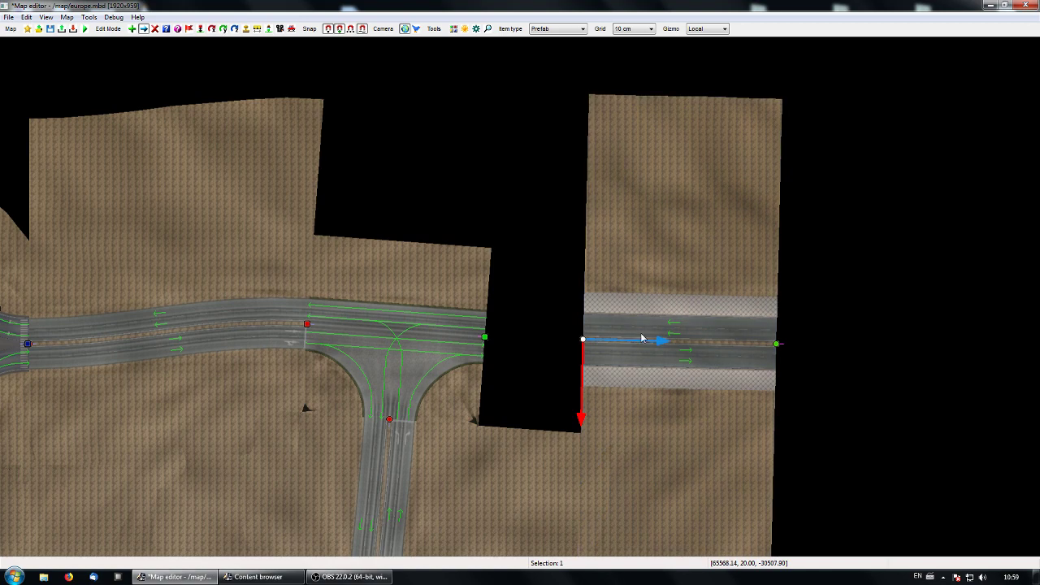
pyautogui.moveTo(645, 341); pyautogui.dragTo(713, 346)
# Start adding a new prefab and search the prefab library for "sidewalk end".
pyautogui.moveTo(595, 428); pyautogui.dragTo(547, 439, button='right')
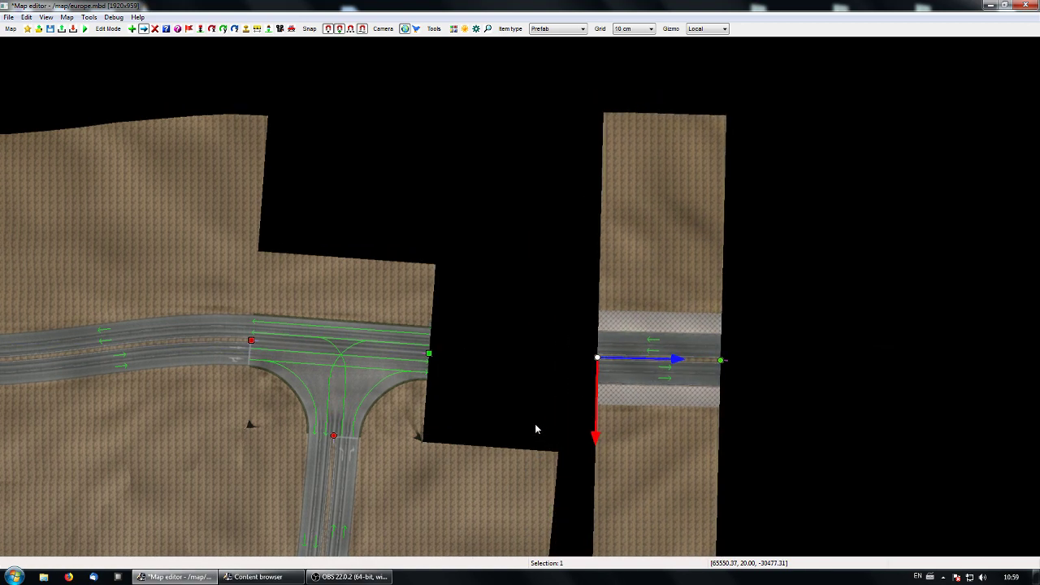
pyautogui.press('e')
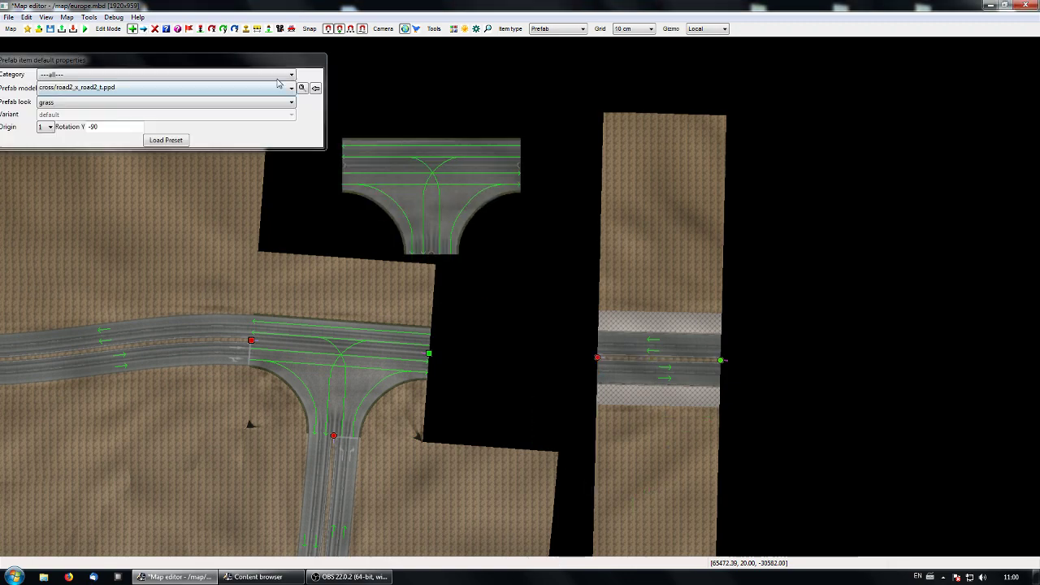
pyautogui.click(301, 88)
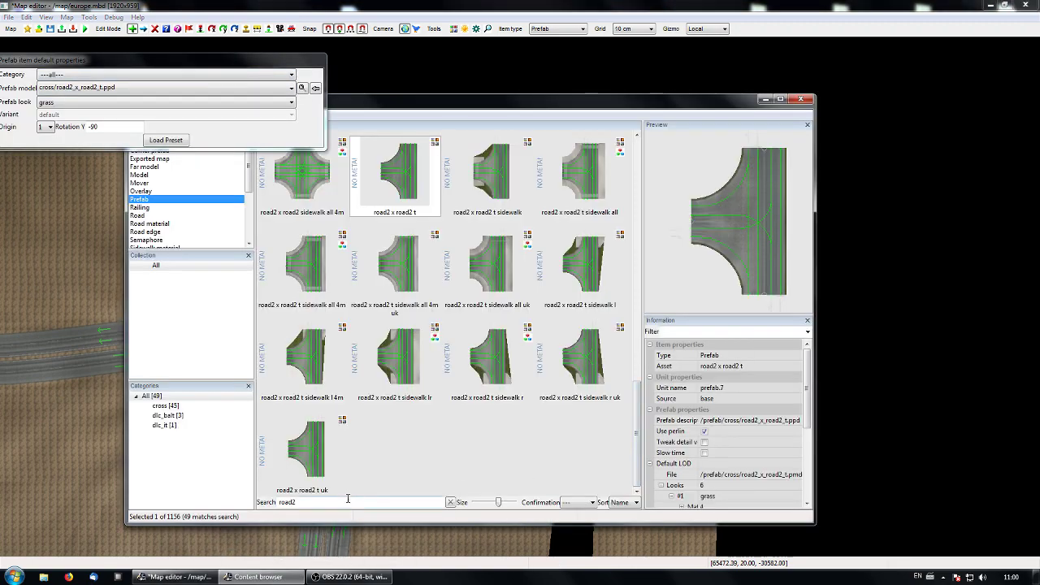
pyautogui.moveTo(306, 502); pyautogui.dragTo(273, 505)
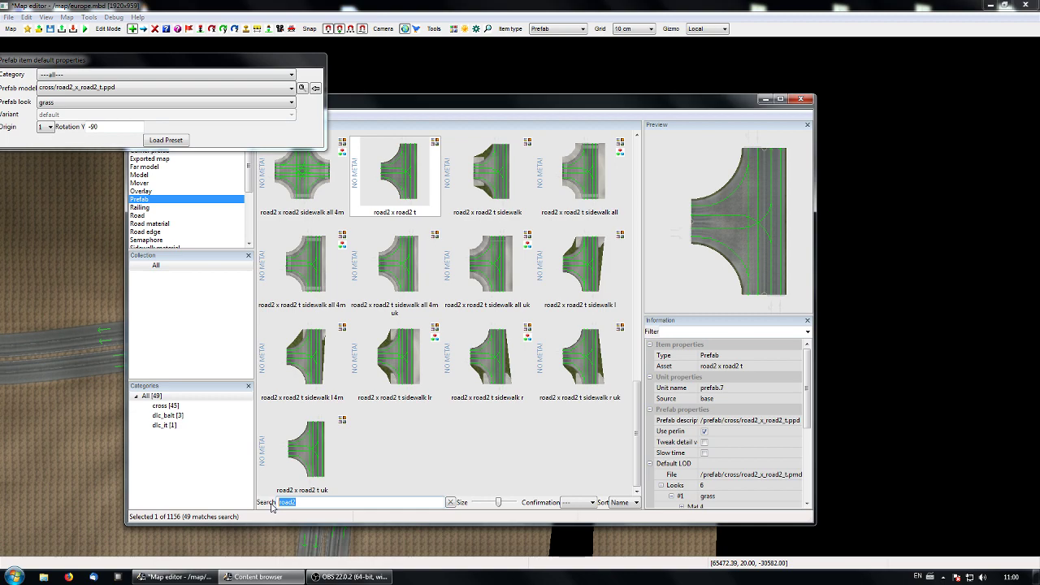
pyautogui.write('sidewalk')
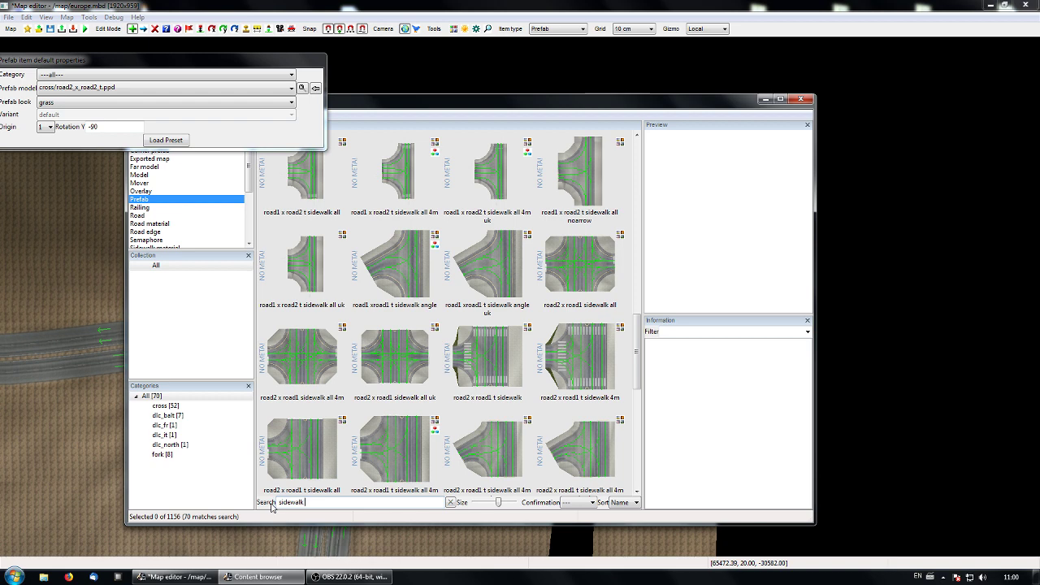
pyautogui.write(' end')
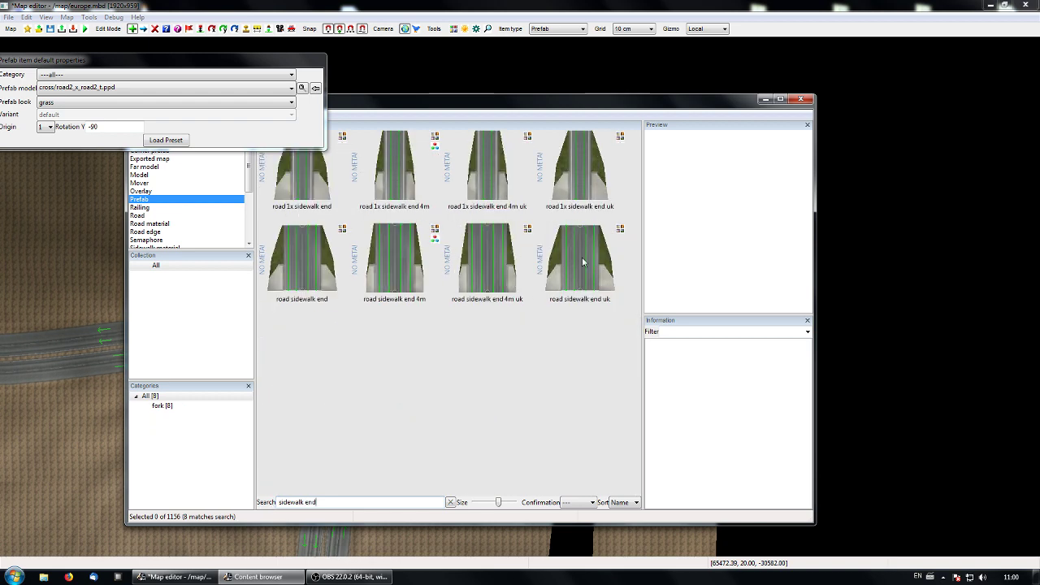
# Compare the previews of the road sidewalk end 4m and road sidewalk end prefabs, then put the asset library away.
pyautogui.click(399, 285)
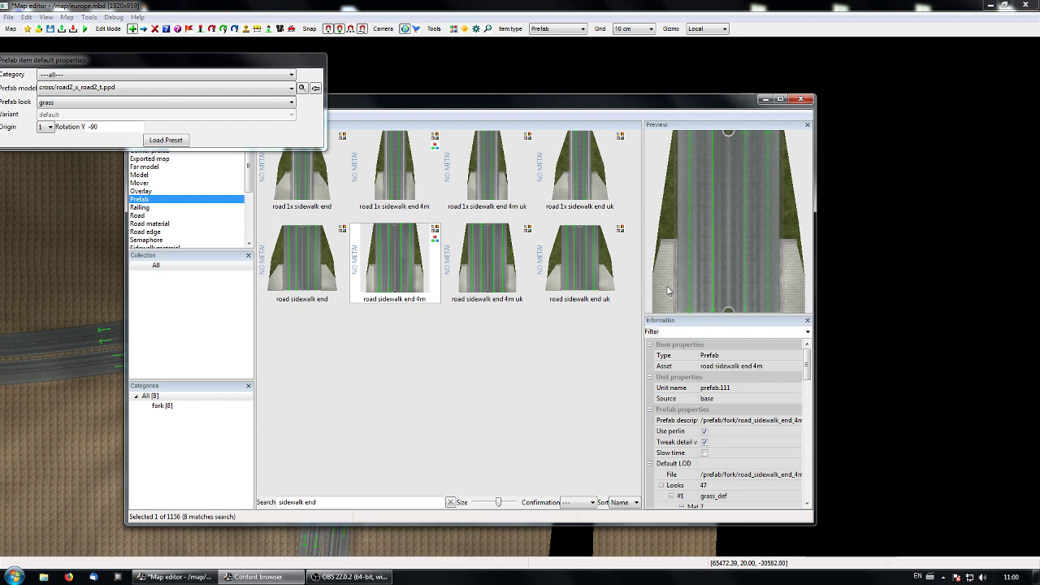
pyautogui.click(313, 258)
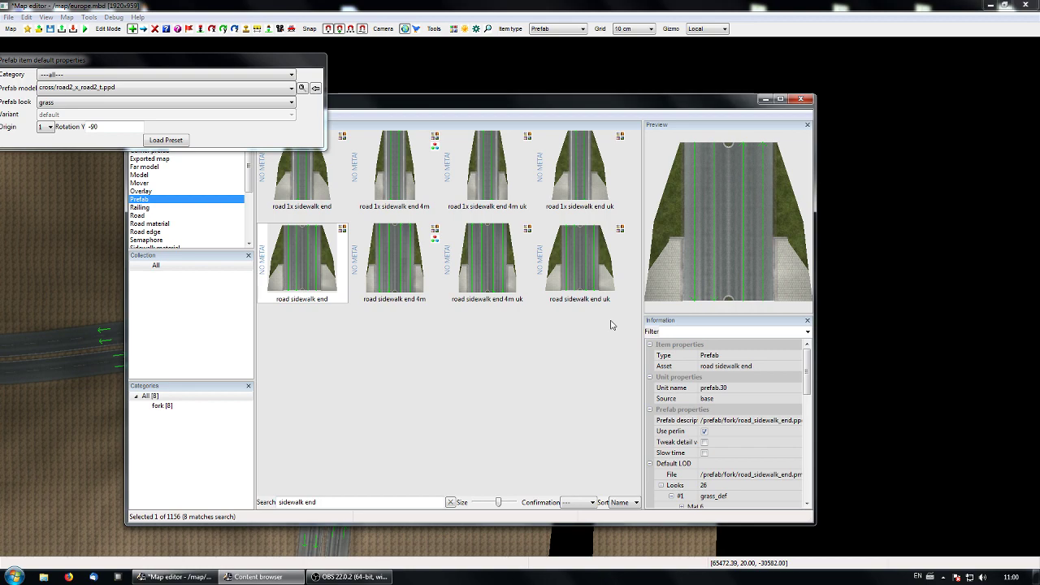
pyautogui.moveTo(584, 103); pyautogui.dragTo(689, 128)
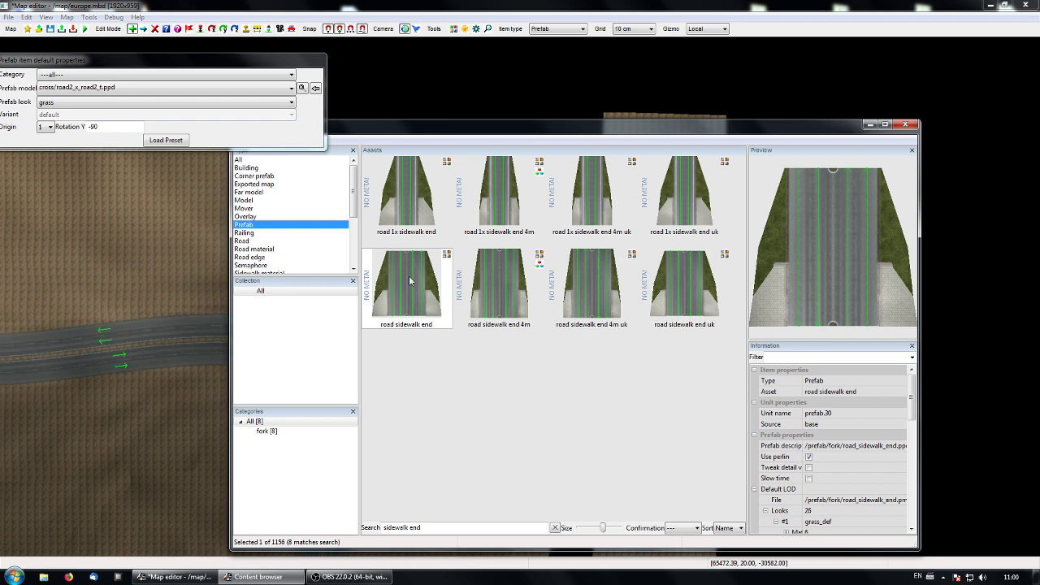
pyautogui.click(871, 127)
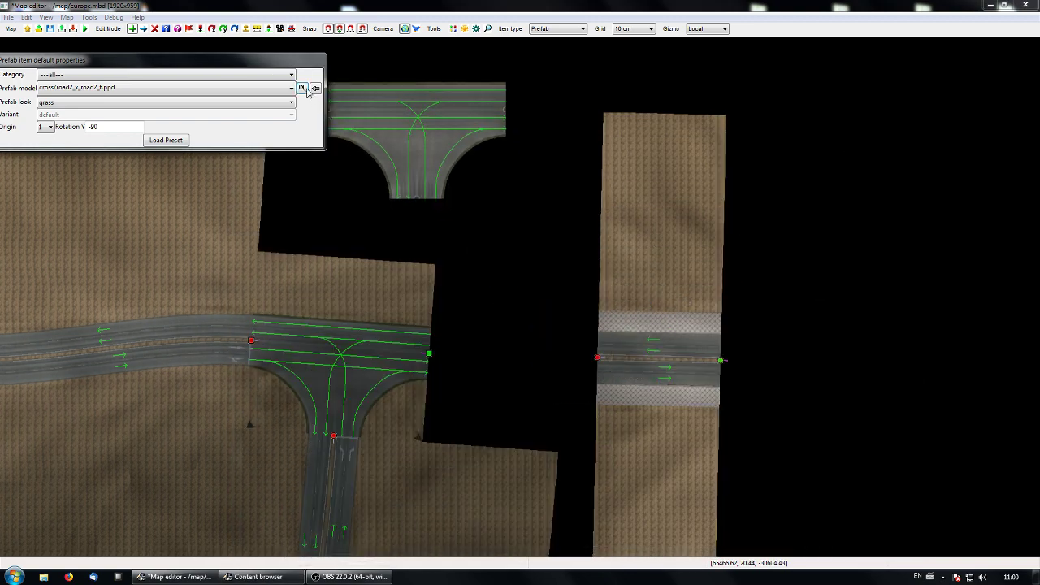
# Search the prefab library for "sidewalk end" and choose road sidewalk end as the model for the new prefab.
pyautogui.click(301, 88)
pyautogui.click(459, 527)
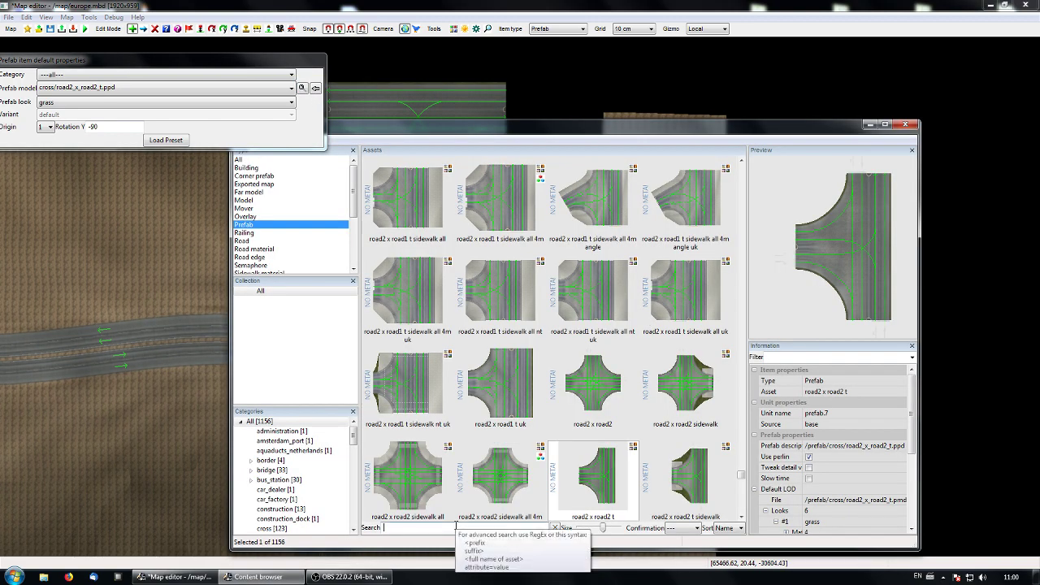
pyautogui.write('sidewalk end')
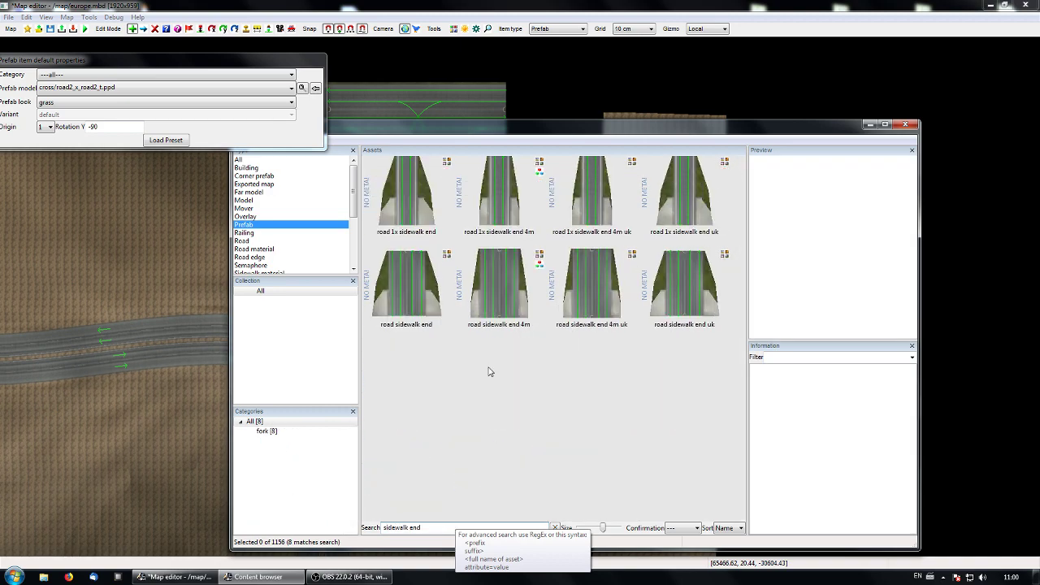
pyautogui.click(402, 287)
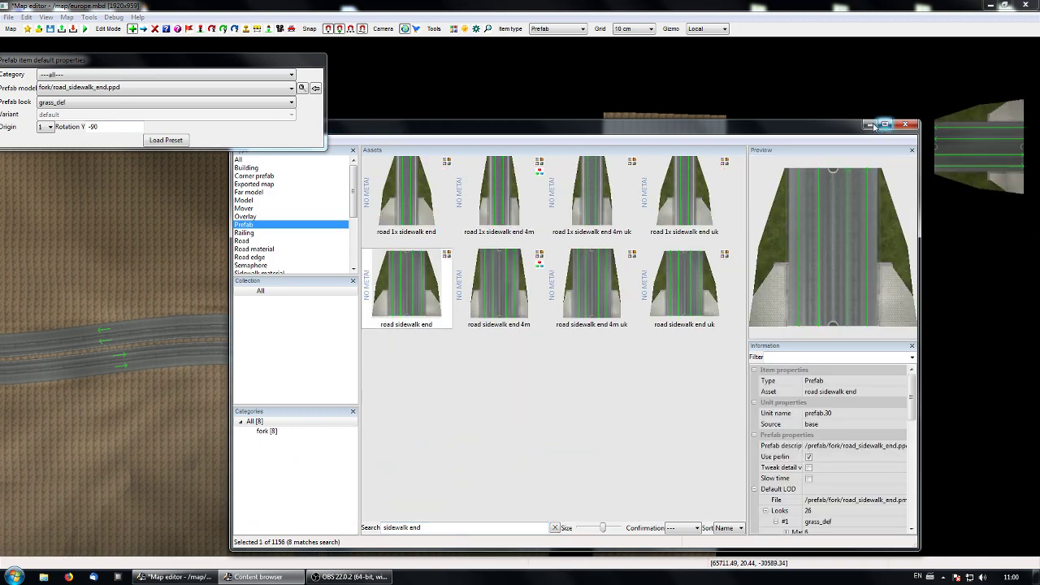
pyautogui.click(871, 126)
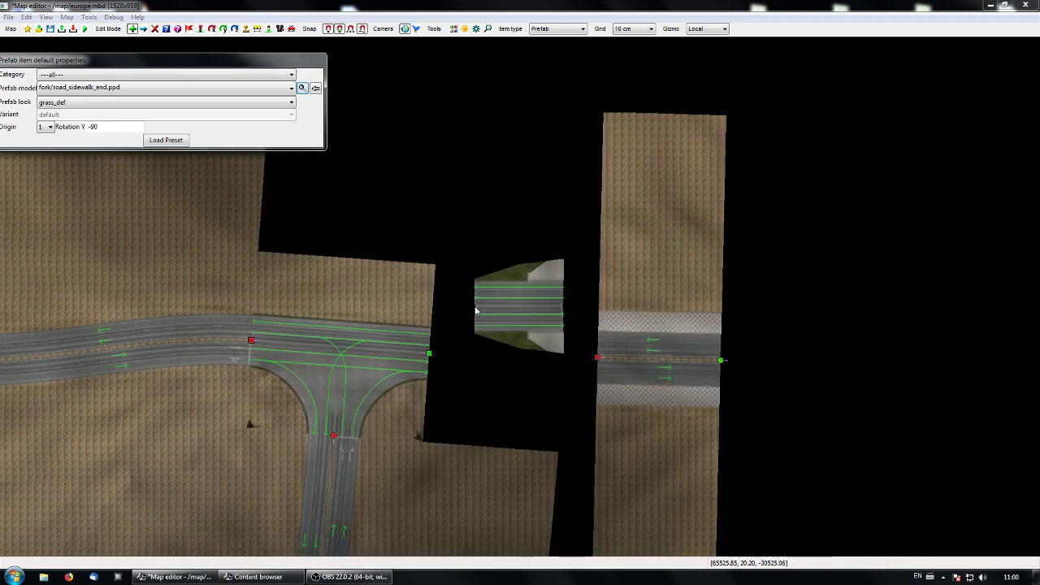
# Place one road sidewalk end prefab in the gap between the T-junction and the sidewalk road, with its sidewalk side facing that road.
pyautogui.moveTo(475, 312); pyautogui.dragTo(451, 291, button='middle')
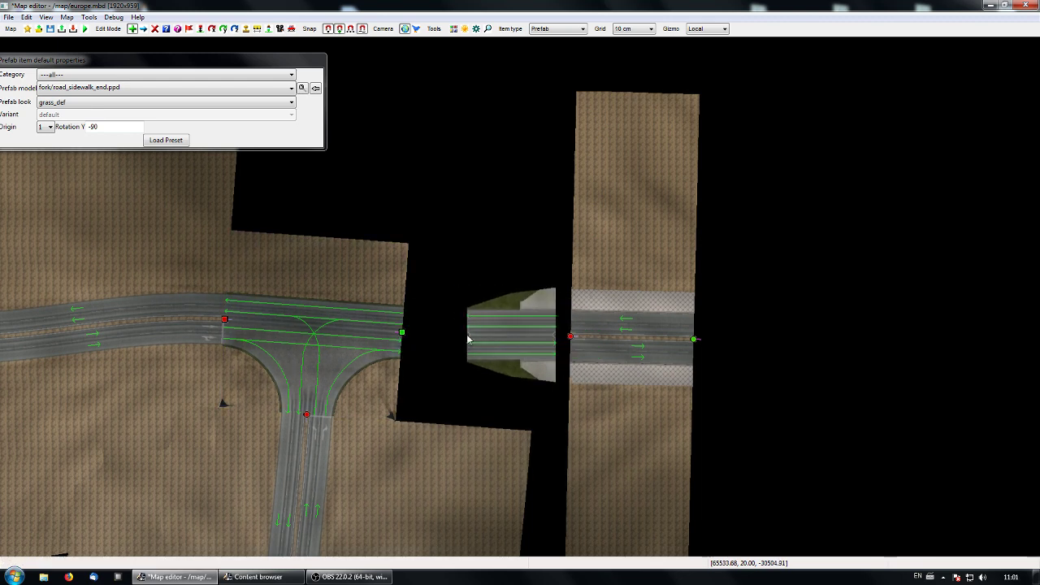
pyautogui.click(454, 342)
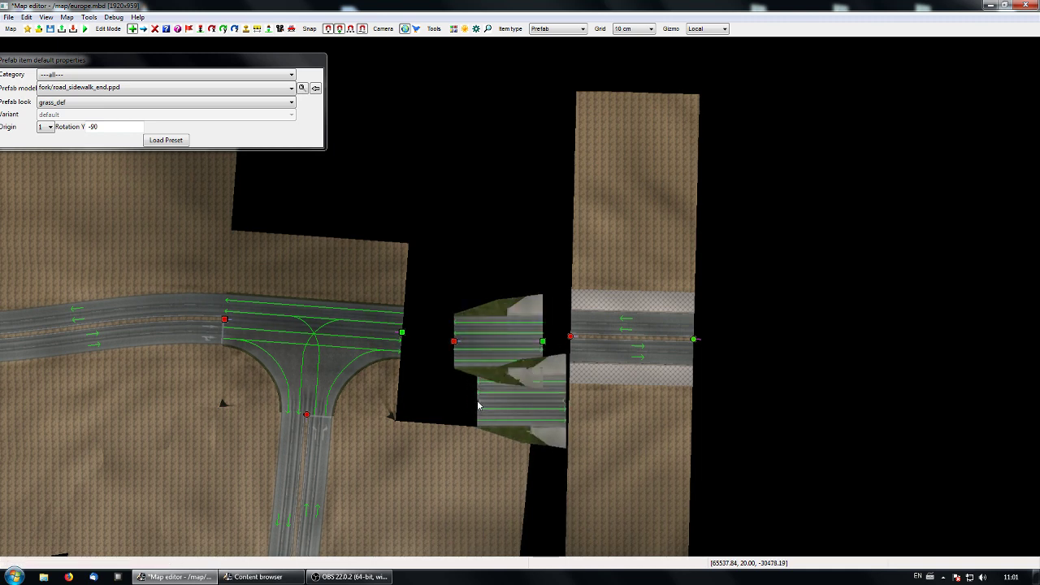
pyautogui.press('Escape')
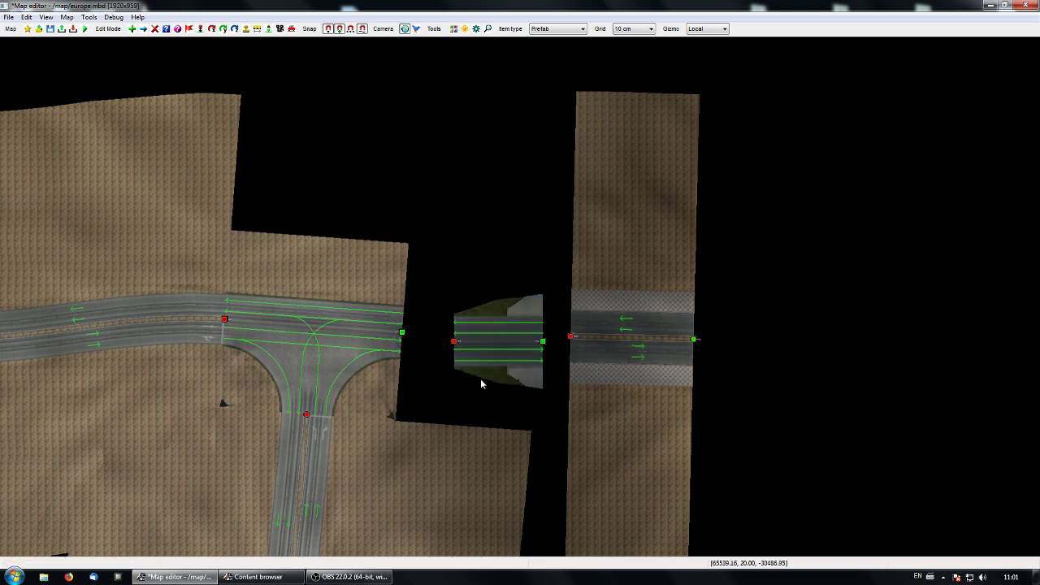
# Look up the yaw rotation of the T-junction's west origin node in its node properties.
pyautogui.moveTo(468, 379); pyautogui.dragTo(467, 420, button='right')
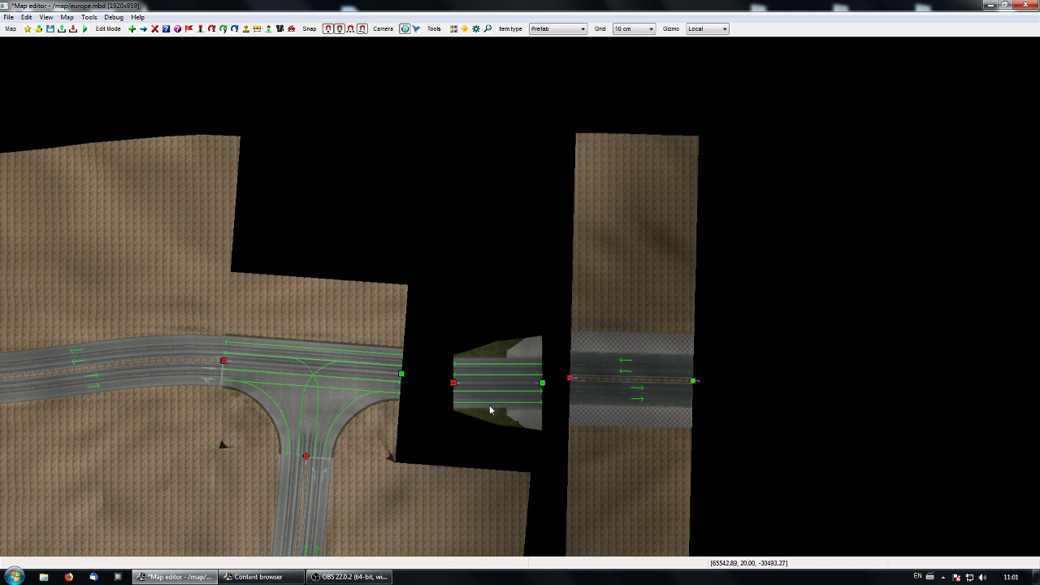
pyautogui.moveTo(492, 410); pyautogui.dragTo(457, 413, button='right')
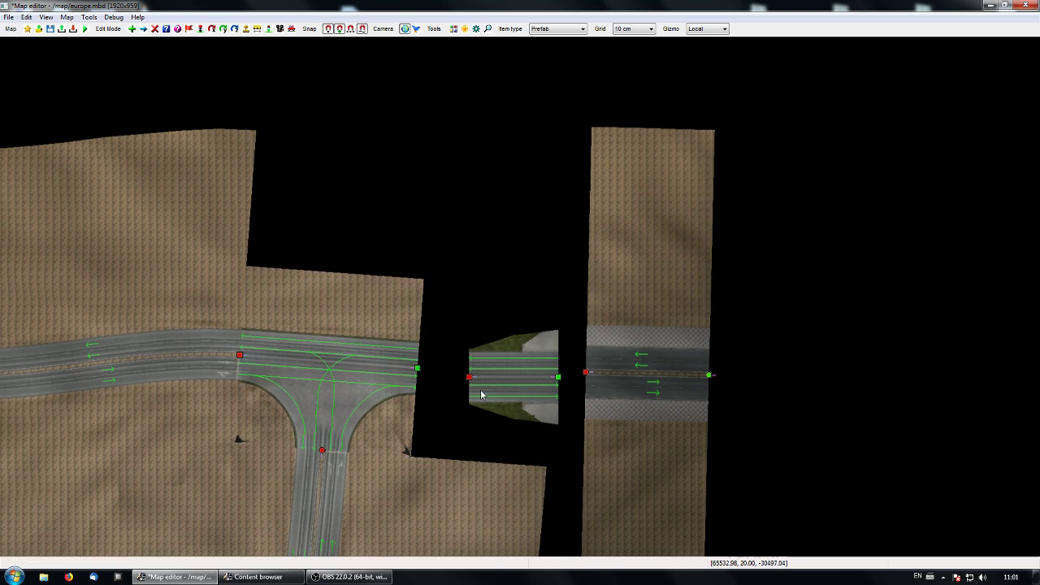
pyautogui.click(240, 358)
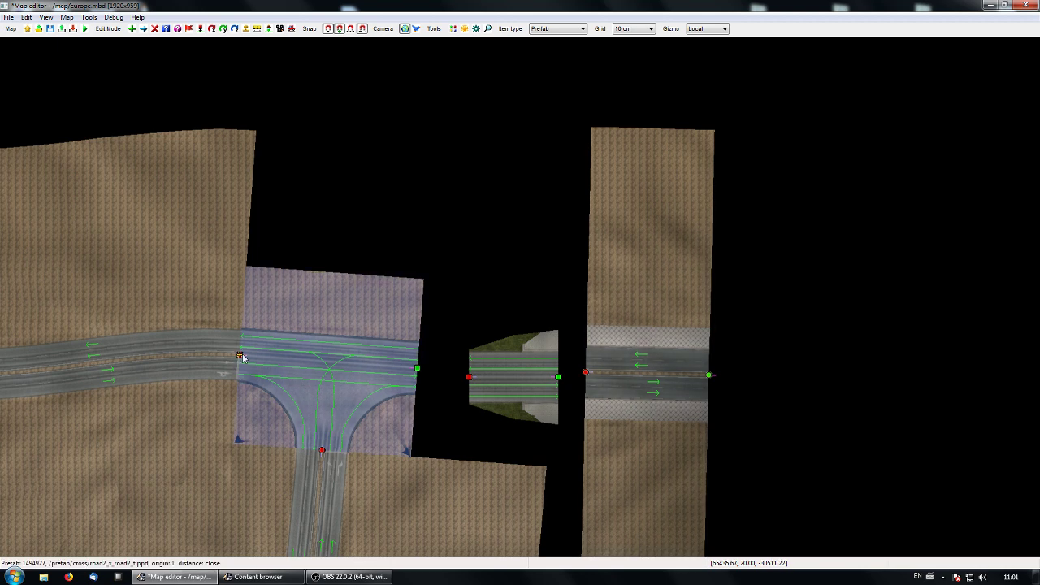
pyautogui.click(206, 287)
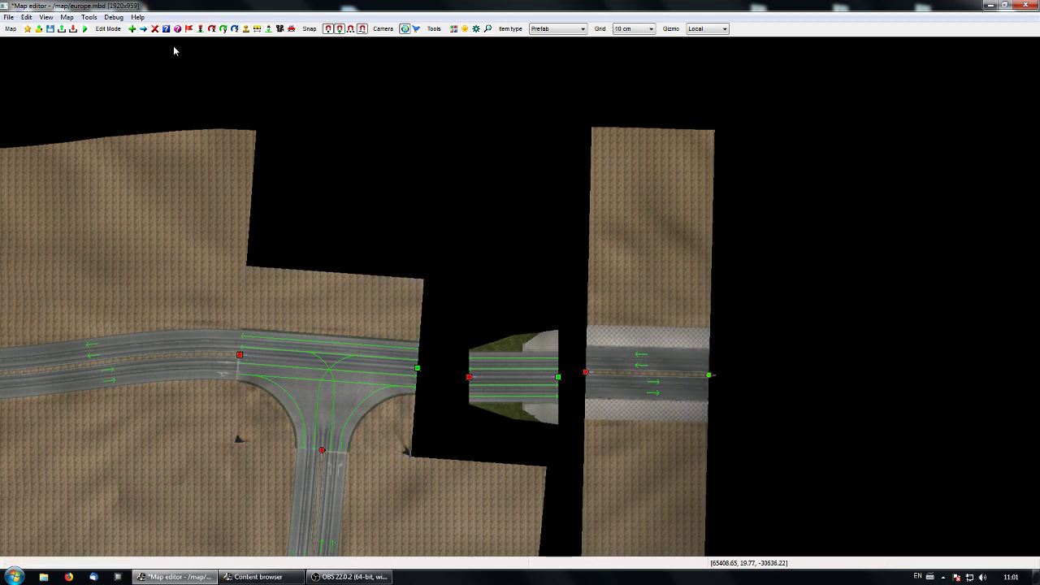
pyautogui.click(240, 355)
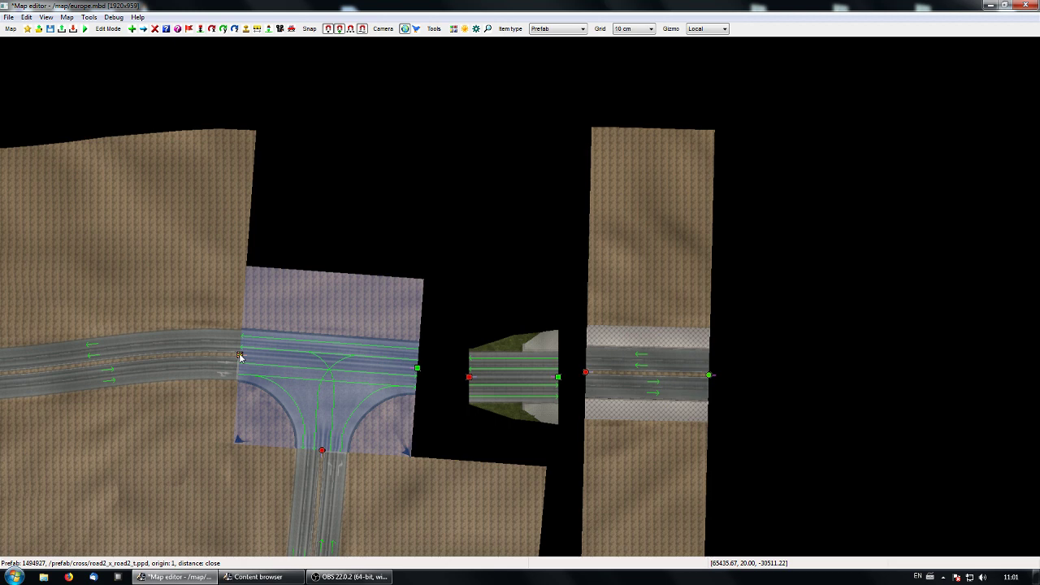
pyautogui.press('n')
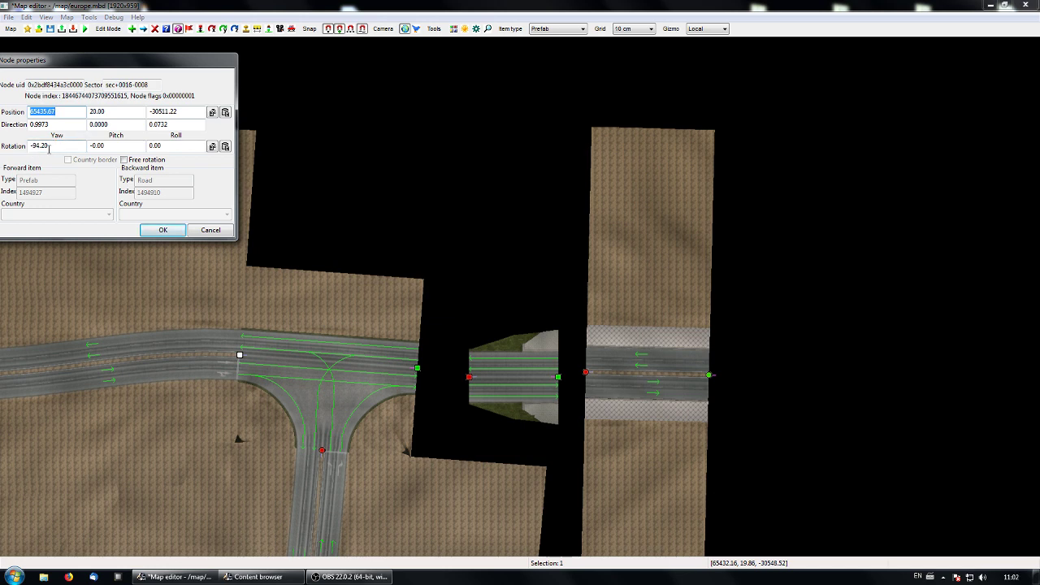
pyautogui.click(162, 230)
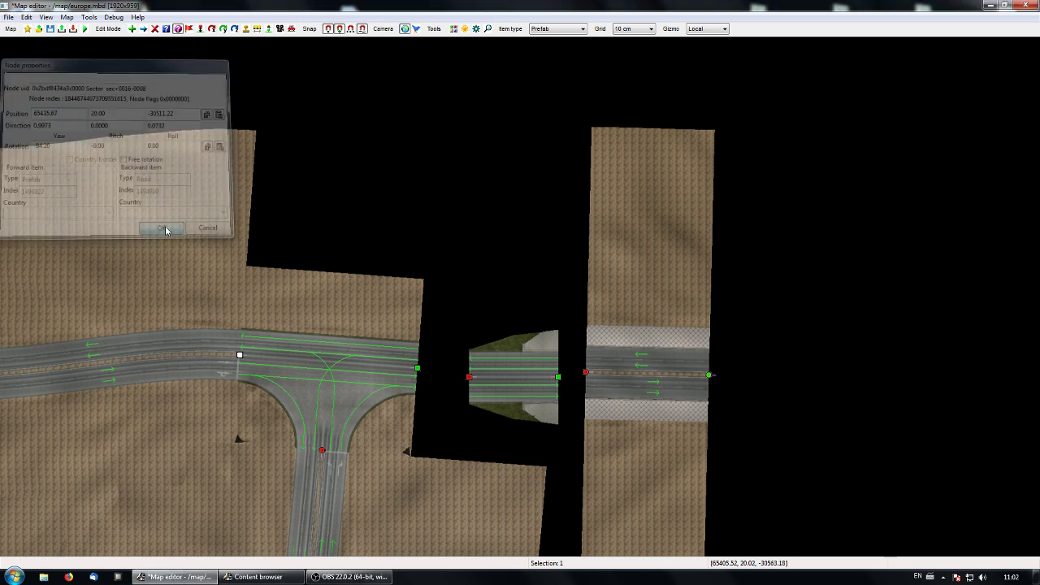
# Set the yaw rotation of the sidewalk end prefab's origin node to -94.2 and deselect the node.
pyautogui.doubleClick(470, 379)
pyautogui.click(46, 147)
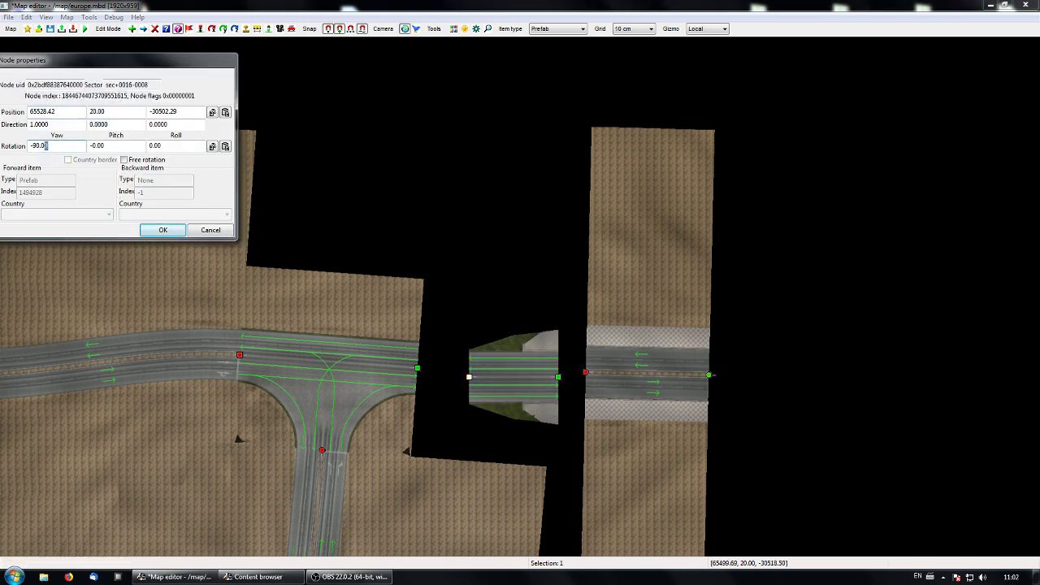
pyautogui.write('2')
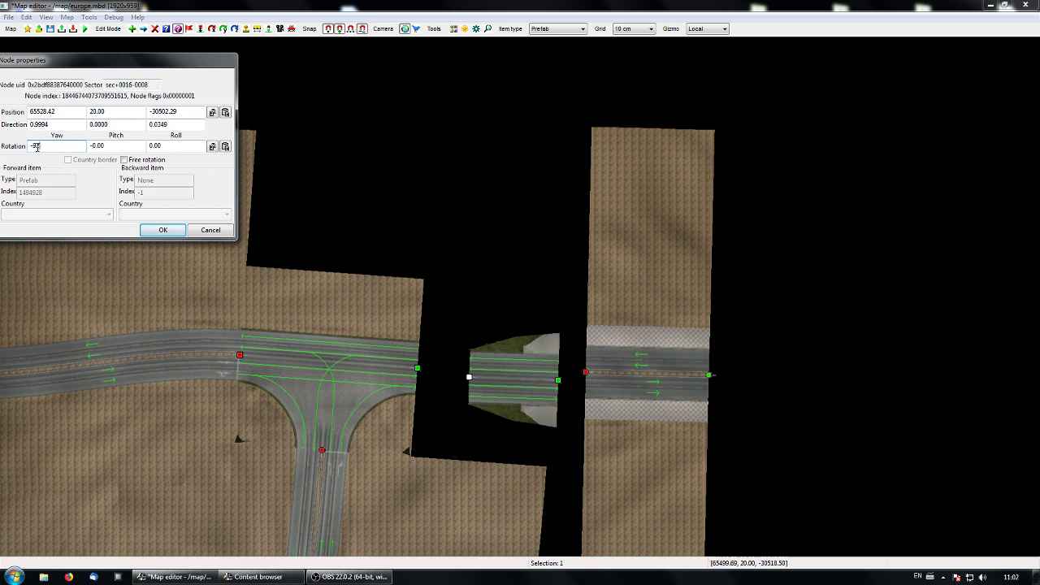
pyautogui.press('BackSpace')
pyautogui.write('4.2')
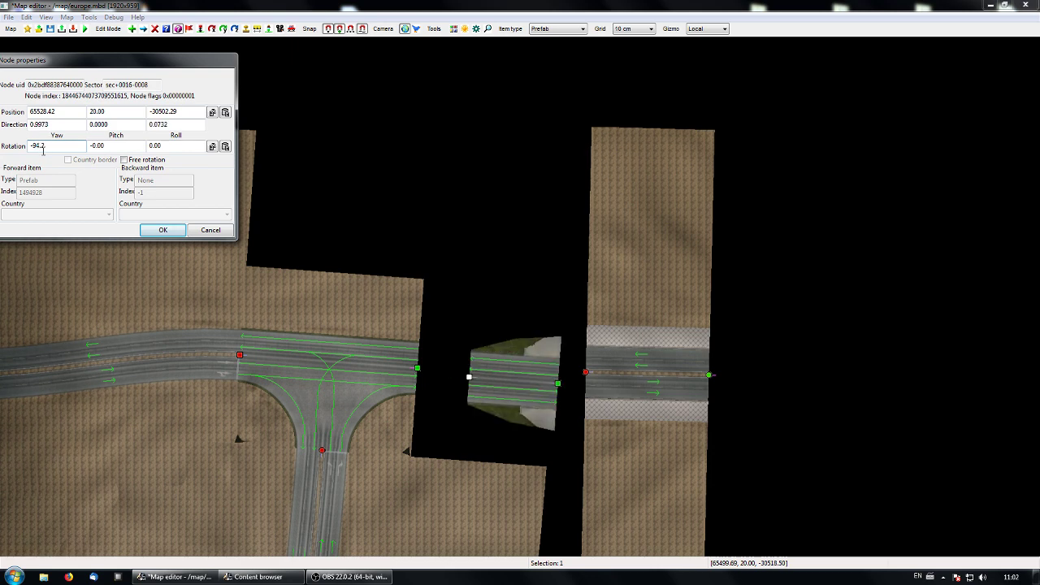
pyautogui.click(162, 230)
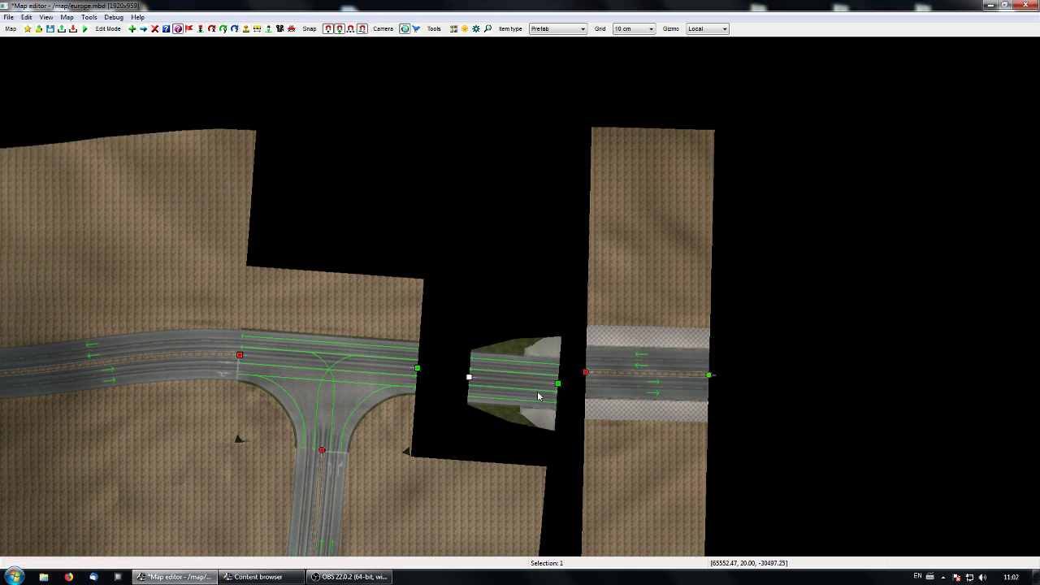
pyautogui.click(461, 431)
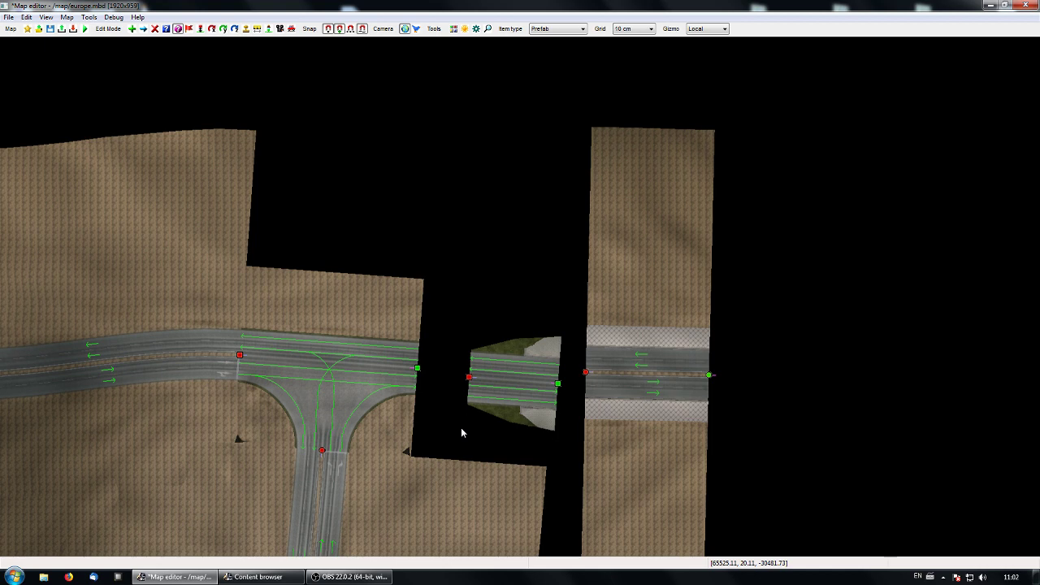
# Move the sidewalk end prefab by its origin node onto the T-junction's open east node to connect them.
pyautogui.press('m')
pyautogui.moveTo(469, 378); pyautogui.dragTo(417, 373)
pyautogui.click(461, 433)
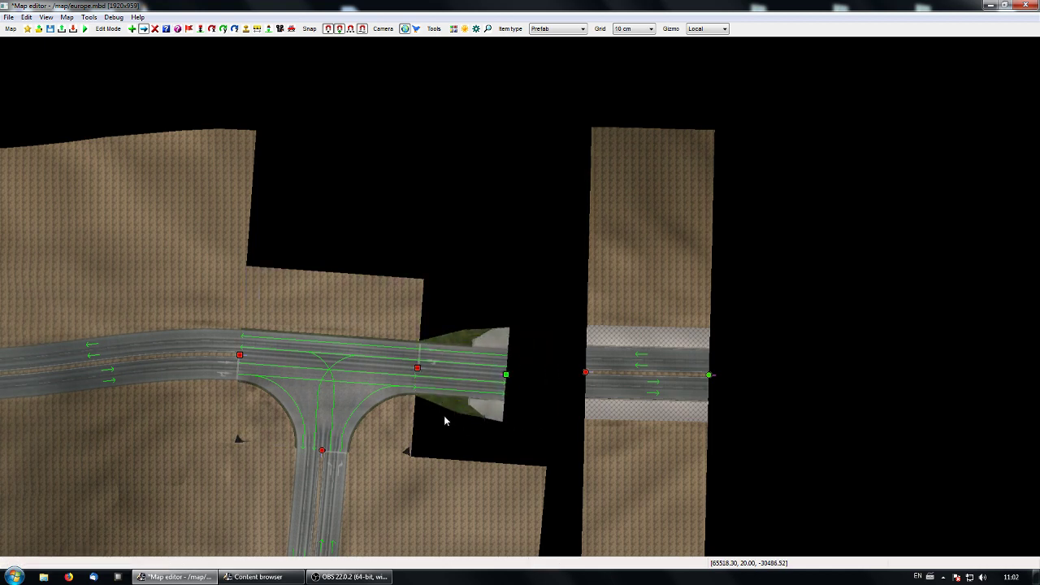
# Check the prefab joint in perspective and connect the sidewalk road's start node to the sidewalk end prefab's free node.
pyautogui.press('p')
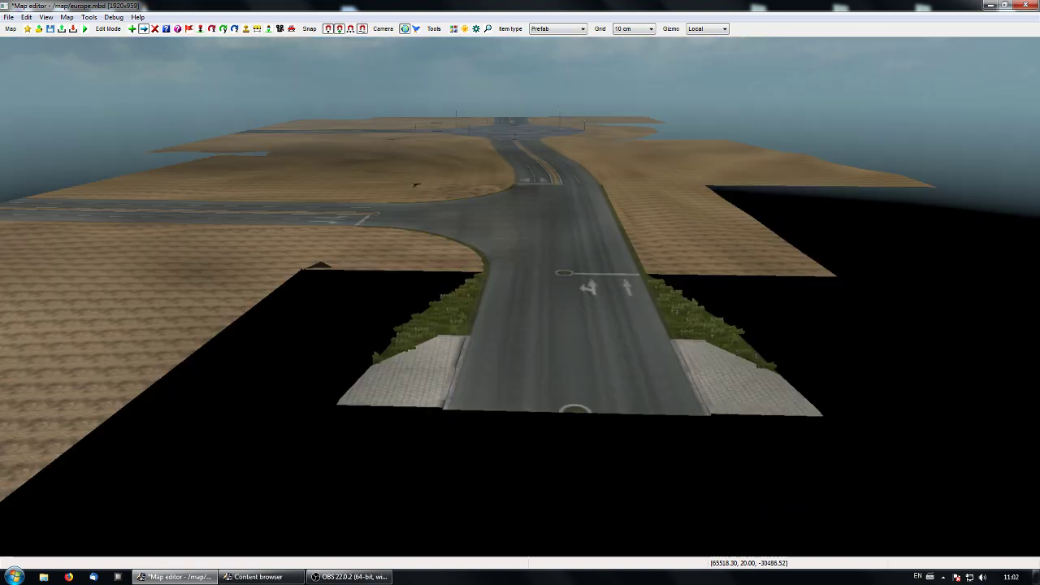
pyautogui.press('KP_8')
pyautogui.press('KP_8')
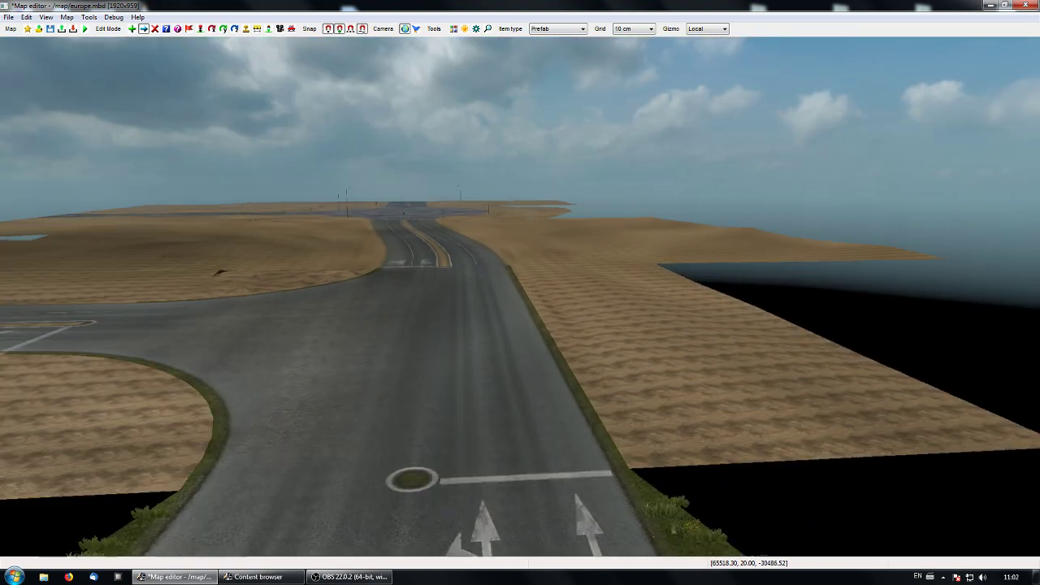
pyautogui.press('p')
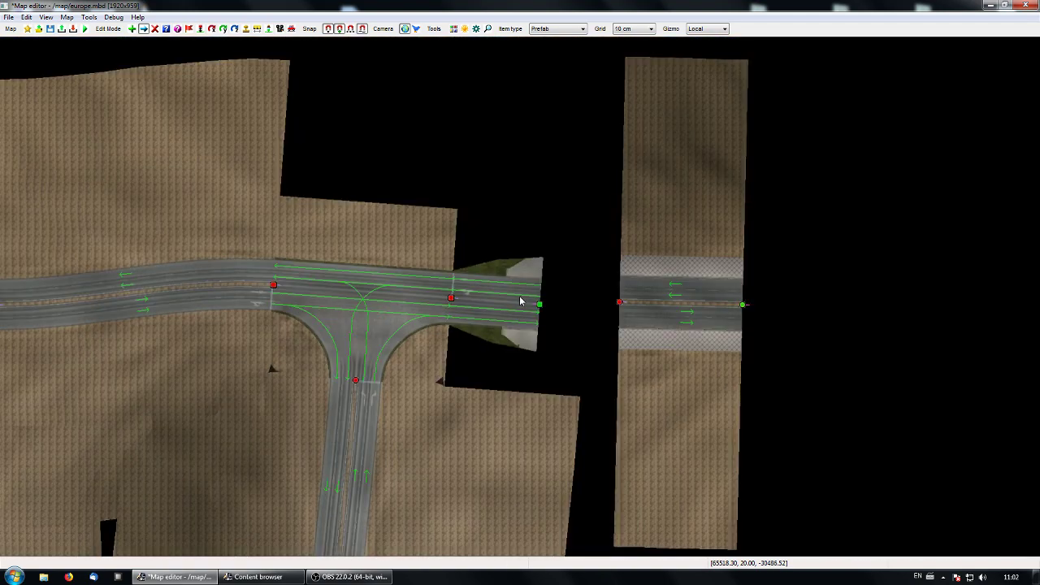
pyautogui.rightClick(565, 303)
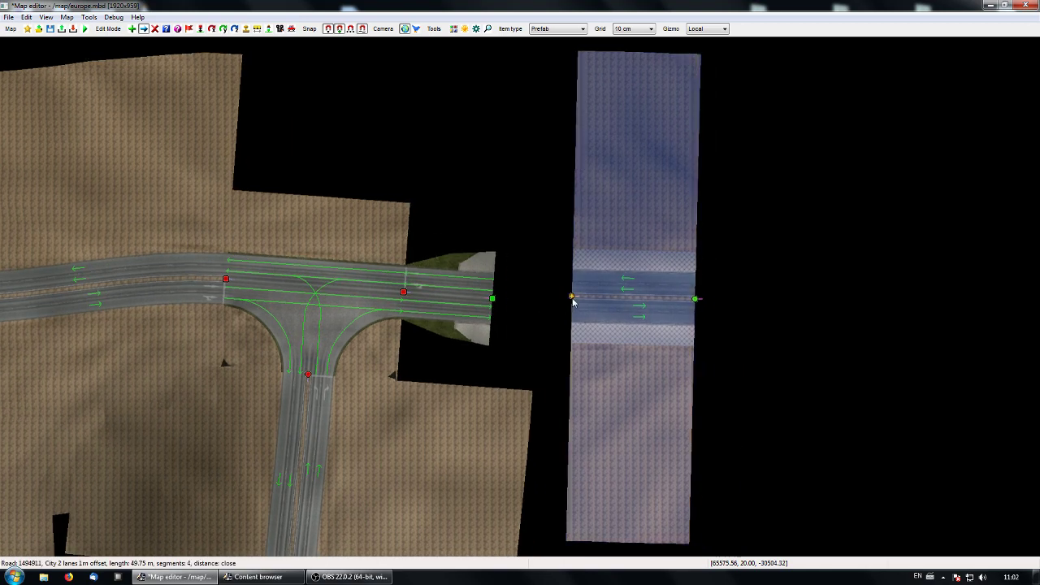
pyautogui.moveTo(572, 299); pyautogui.dragTo(491, 300)
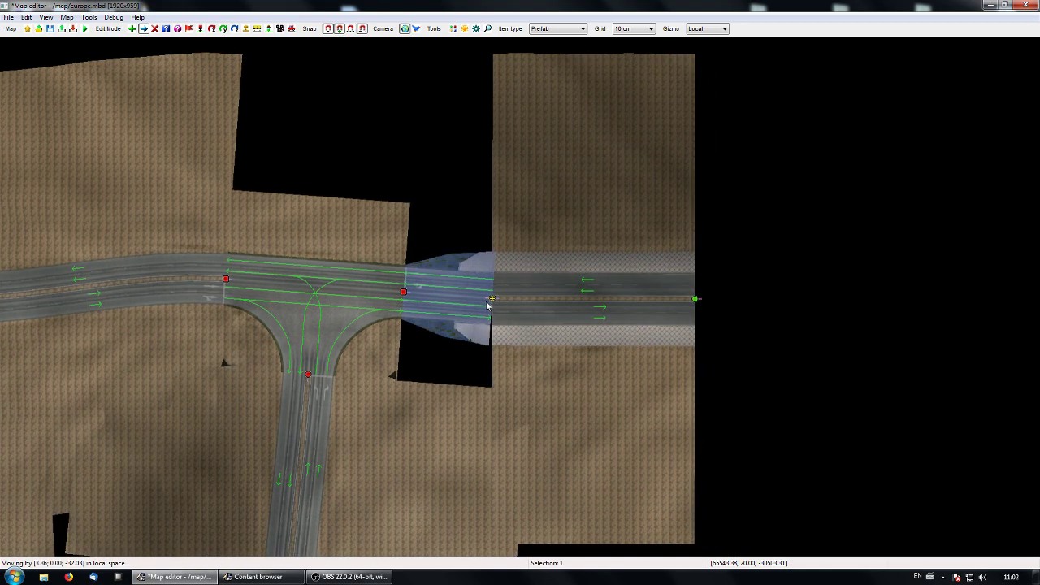
# Set the terrain size of node 0 and node 1 of the sidewalk end prefab to 50 and apply the properties.
pyautogui.moveTo(452, 336); pyautogui.dragTo(530, 348, button='right')
pyautogui.press('p')
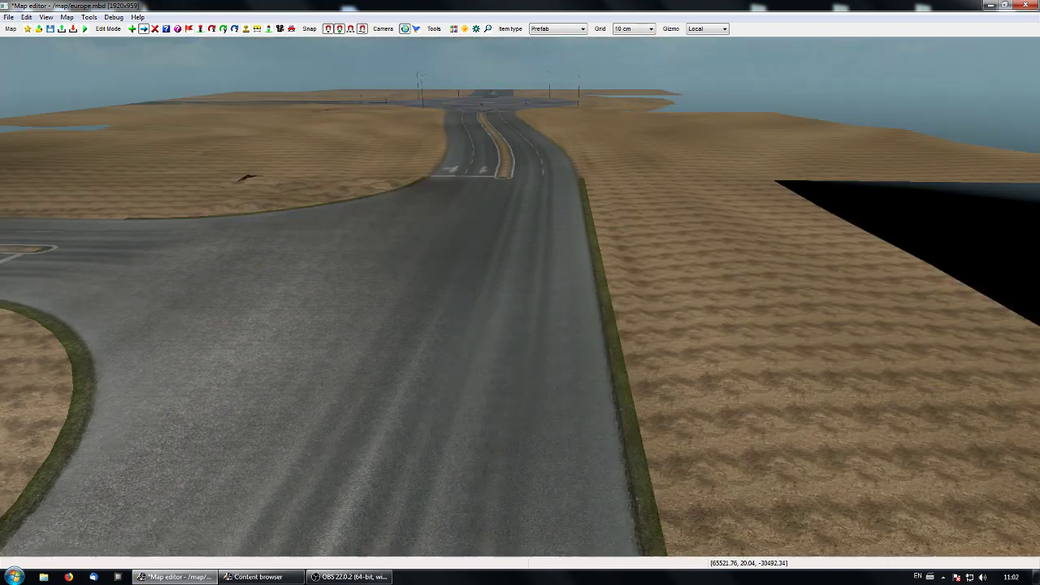
pyautogui.press('KP_8')
pyautogui.press('p')
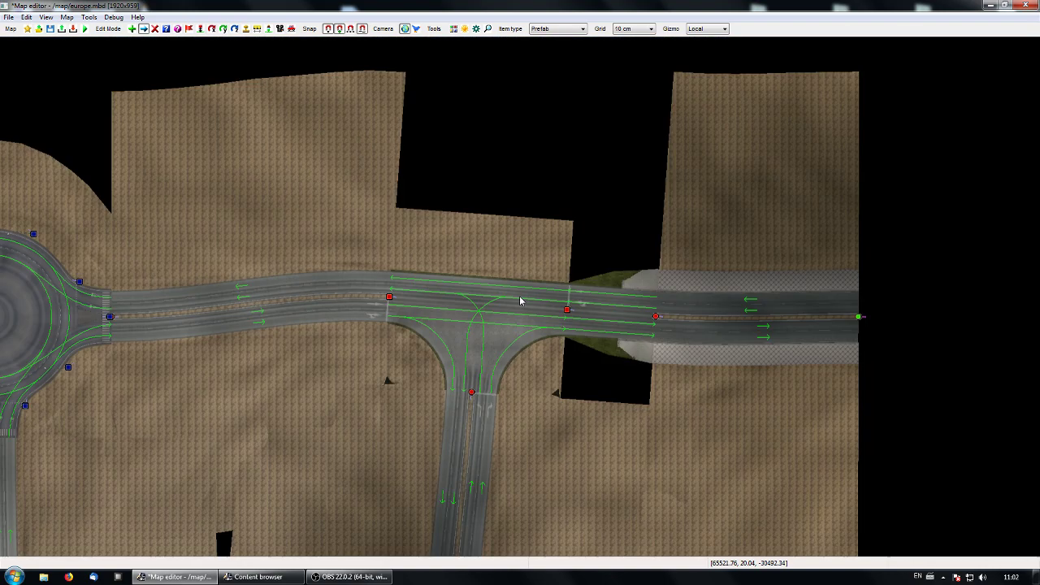
pyautogui.press('e')
pyautogui.click(567, 317)
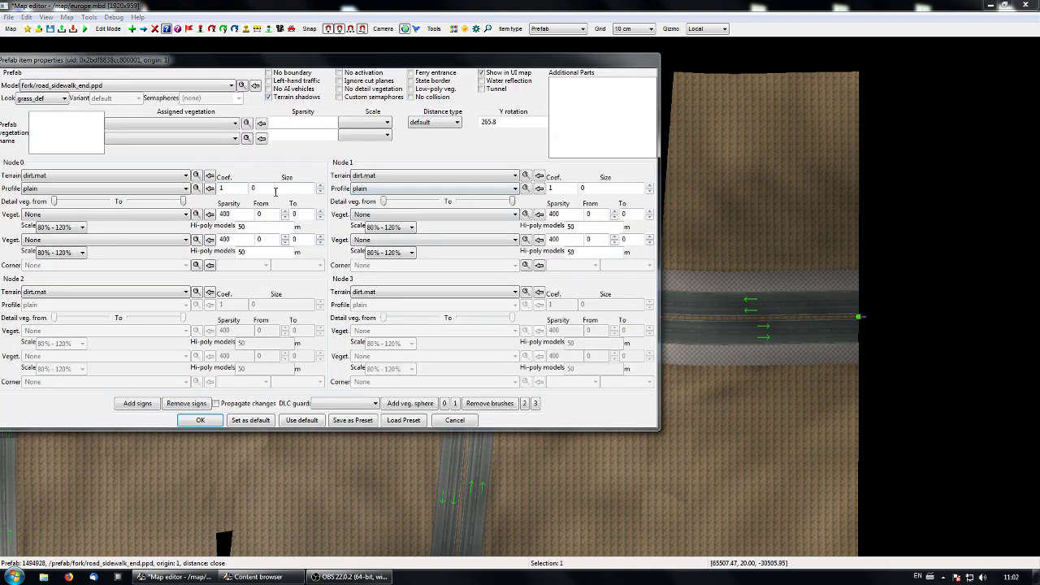
pyautogui.moveTo(276, 190); pyautogui.dragTo(244, 193)
pyautogui.write('50')
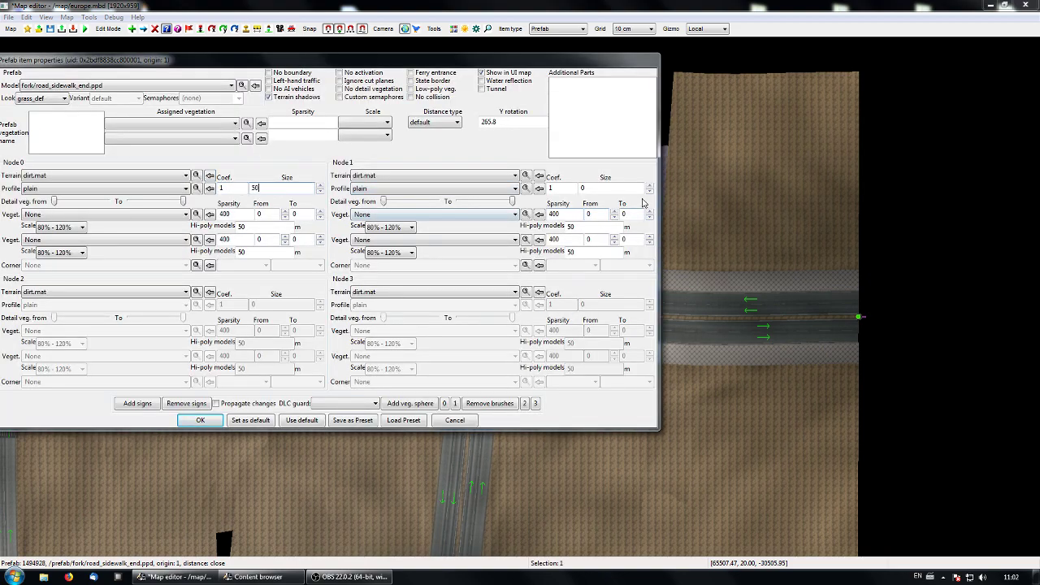
pyautogui.doubleClick(580, 189)
pyautogui.write('50')
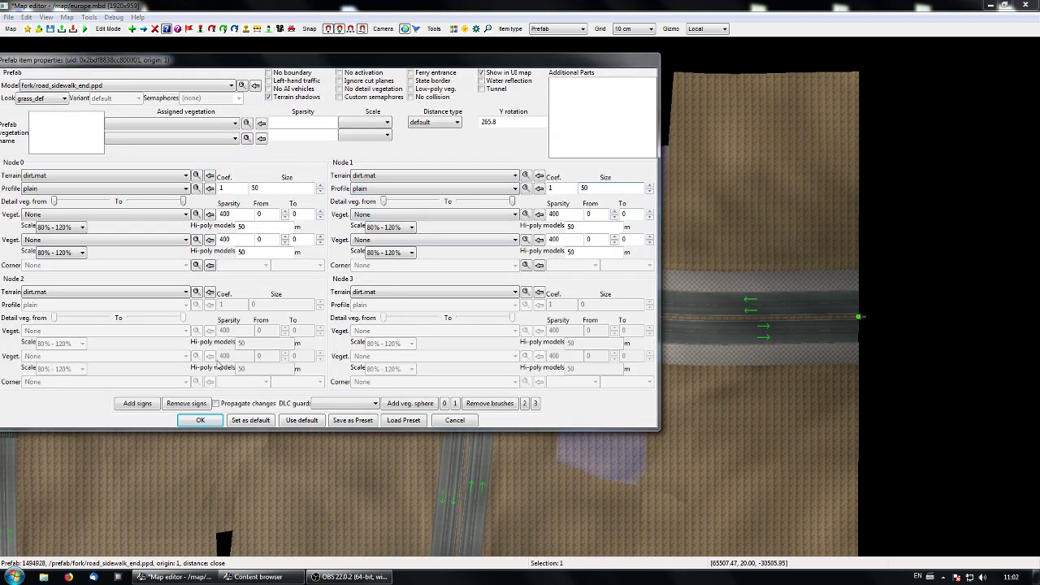
pyautogui.click(200, 420)
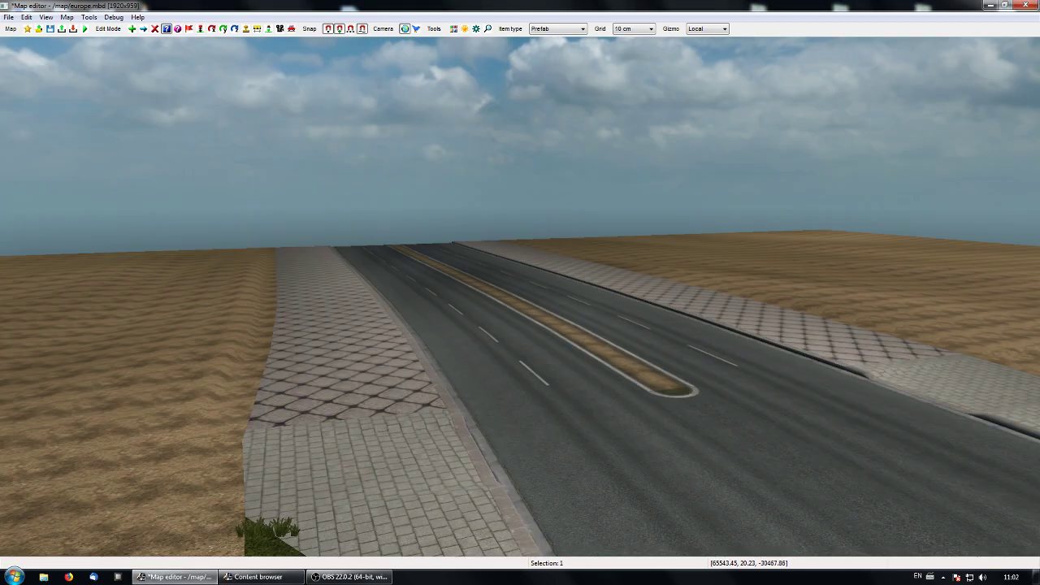
# Examine the terrain beside the sidewalk end prefab and its joint with the T-junction in perspective and top view.
pyautogui.moveTo(520, 297); pyautogui.dragTo(577, 321, button='right')
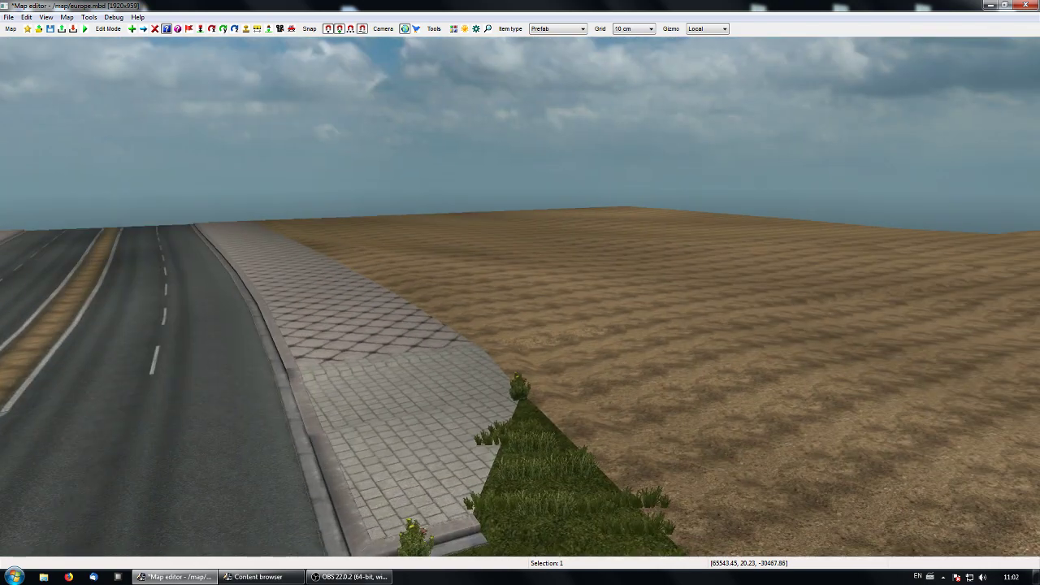
pyautogui.moveTo(515, 341); pyautogui.dragTo(268, 406, button='right')
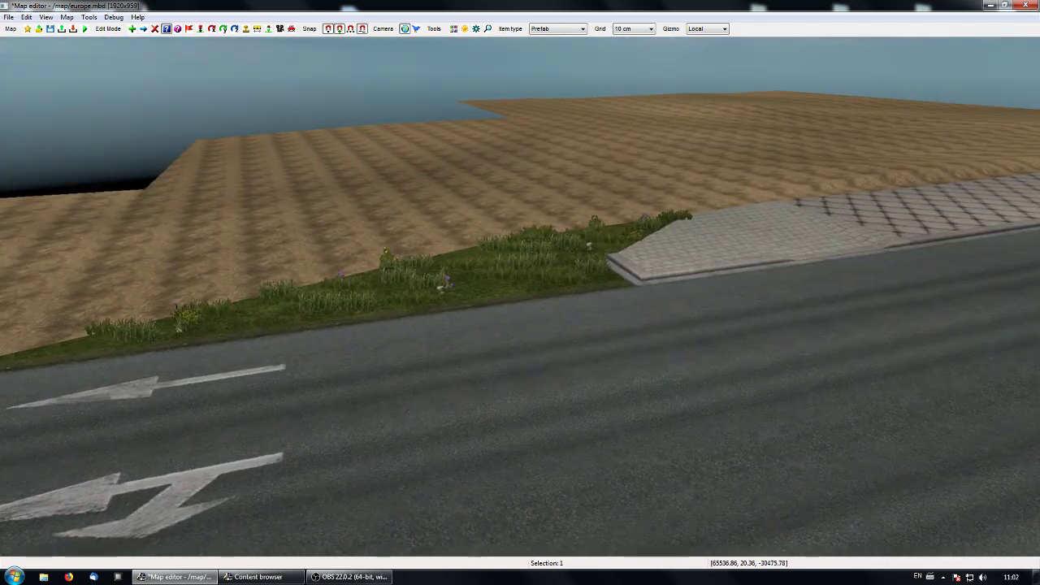
pyautogui.moveTo(586, 235); pyautogui.dragTo(308, 276, button='right')
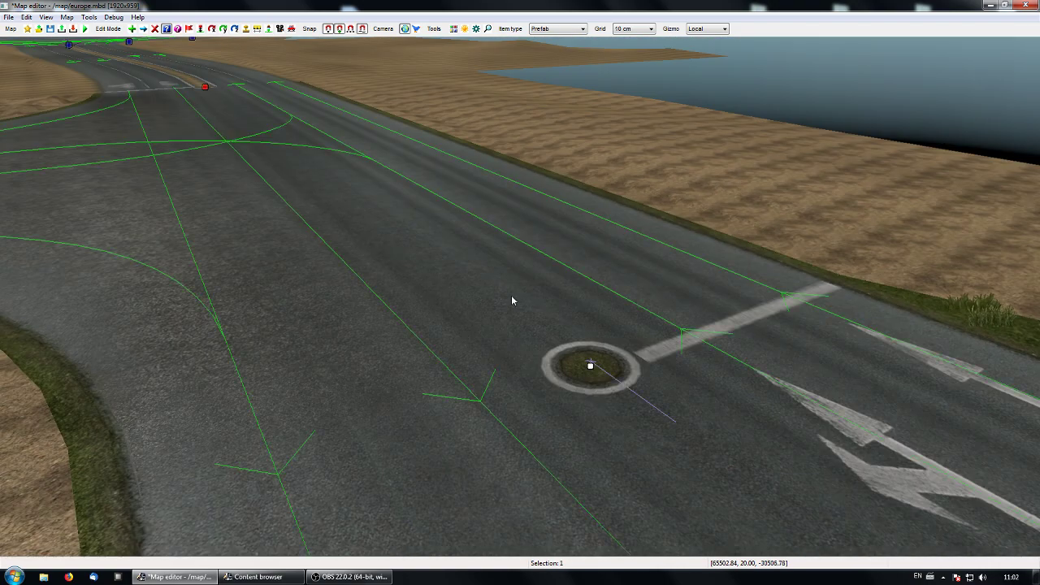
pyautogui.press('space')
pyautogui.press('space')
pyautogui.moveTo(515, 303)
pyautogui.mouseDown(button='right')
pyautogui.moveTo(455, 212)
pyautogui.moveTo(564, 264)
pyautogui.moveTo(780, 317)
pyautogui.moveTo(959, 289)
pyautogui.moveTo(952, 315)
pyautogui.moveTo(943, 264)
pyautogui.moveTo(520, 301)
pyautogui.mouseUp(button='right')
pyautogui.press('p')
pyautogui.moveTo(549, 373); pyautogui.dragTo(491, 330, button='right')
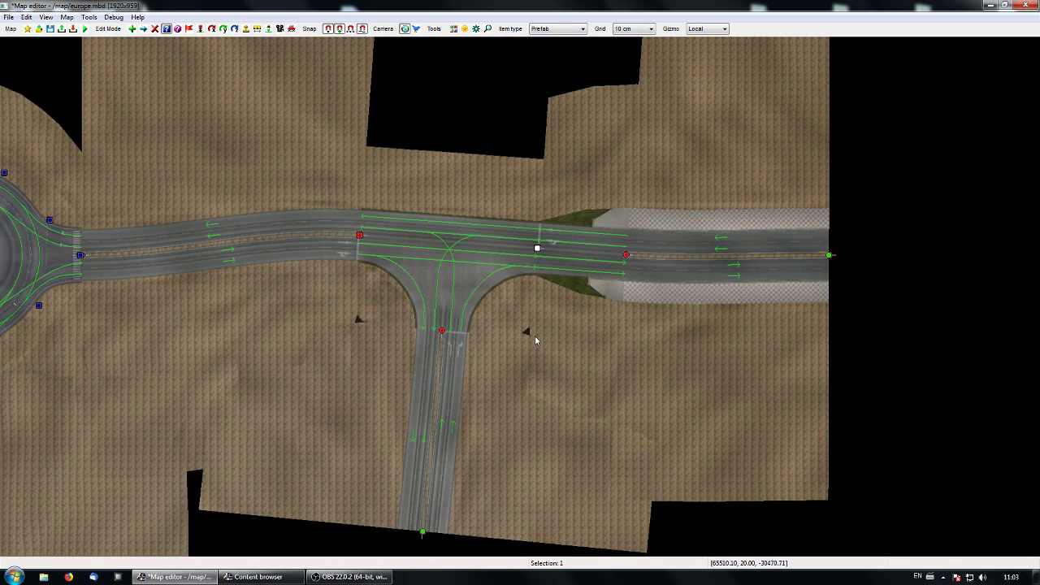
# Set the semaphores of the road2 T-junction prefab to cr_2x2 and apply the properties.
pyautogui.press('p')
pyautogui.moveTo(532, 337); pyautogui.dragTo(975, 350, button='right')
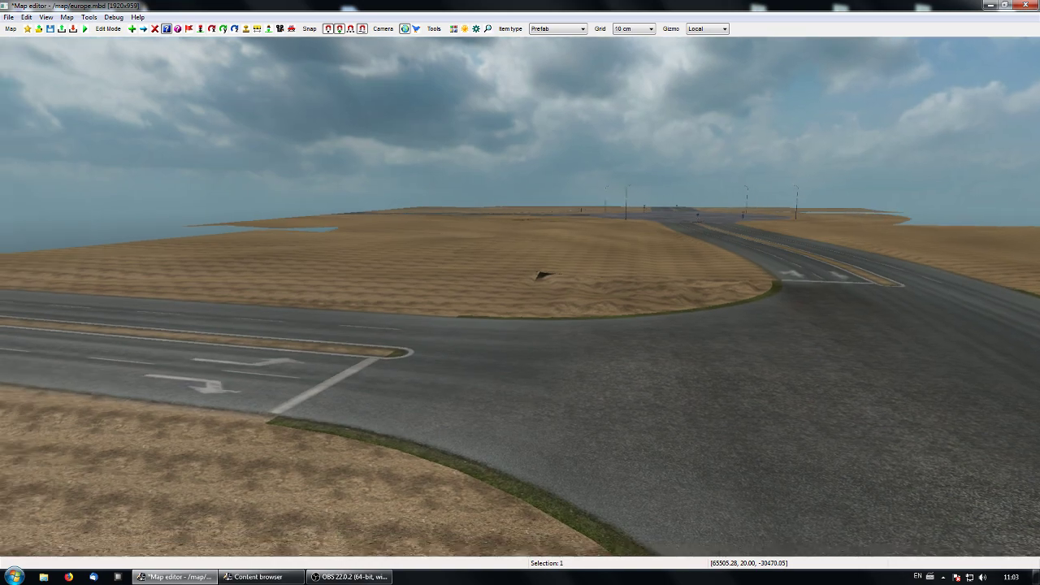
pyautogui.moveTo(650, 349); pyautogui.dragTo(793, 358, button='right')
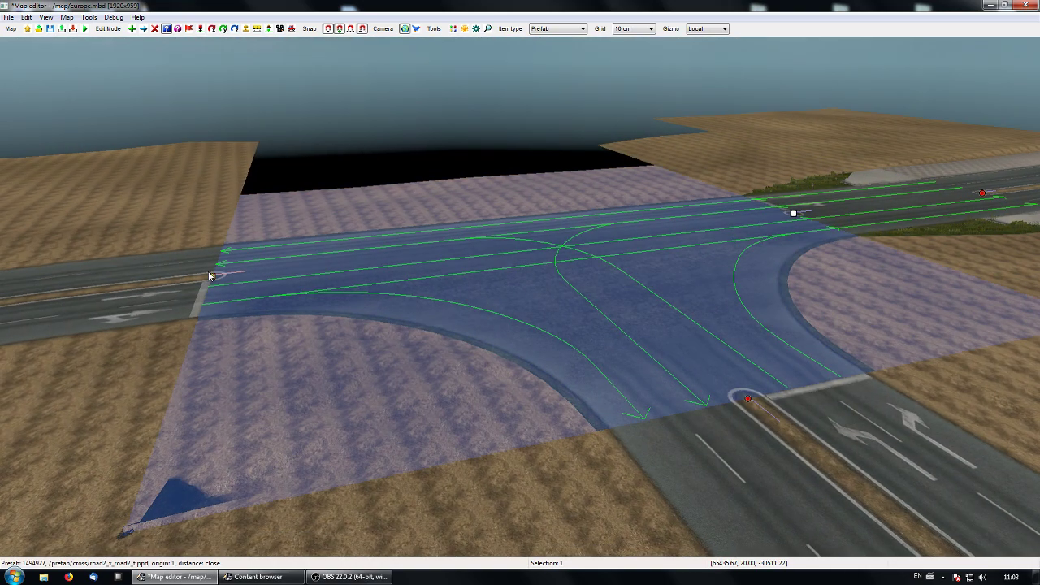
pyautogui.doubleClick(209, 277)
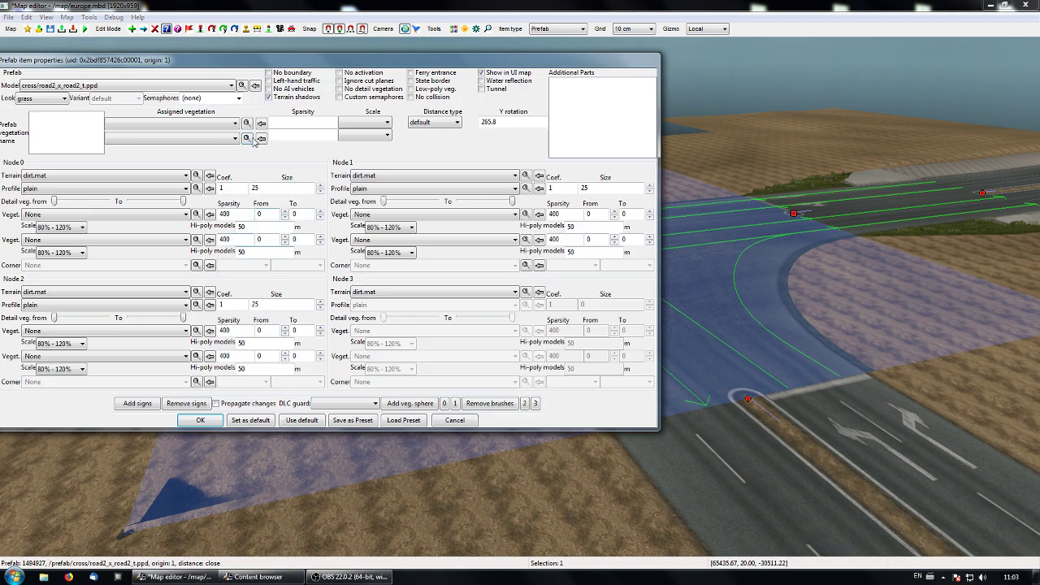
pyautogui.click(208, 98)
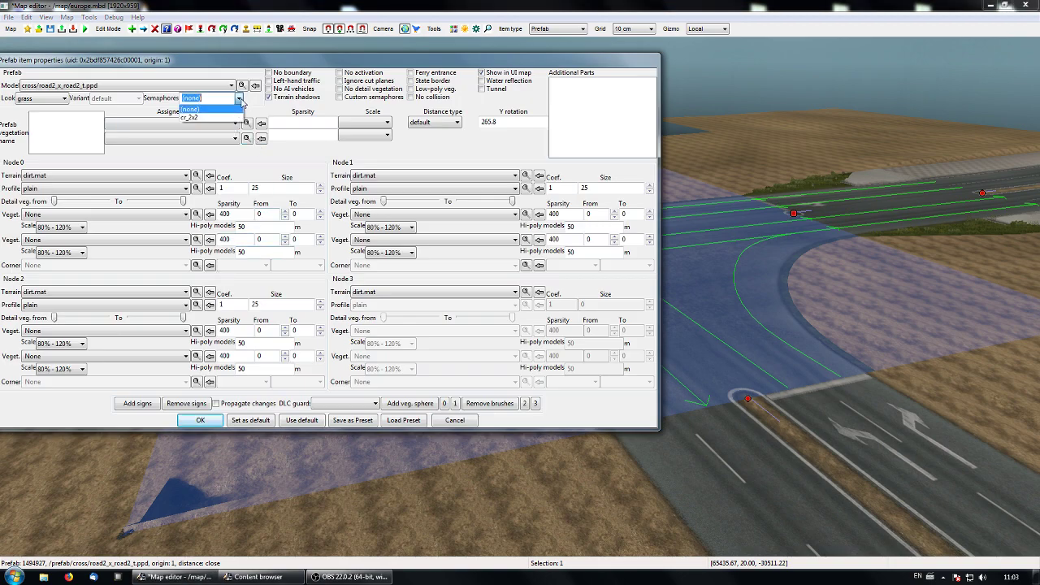
pyautogui.click(203, 119)
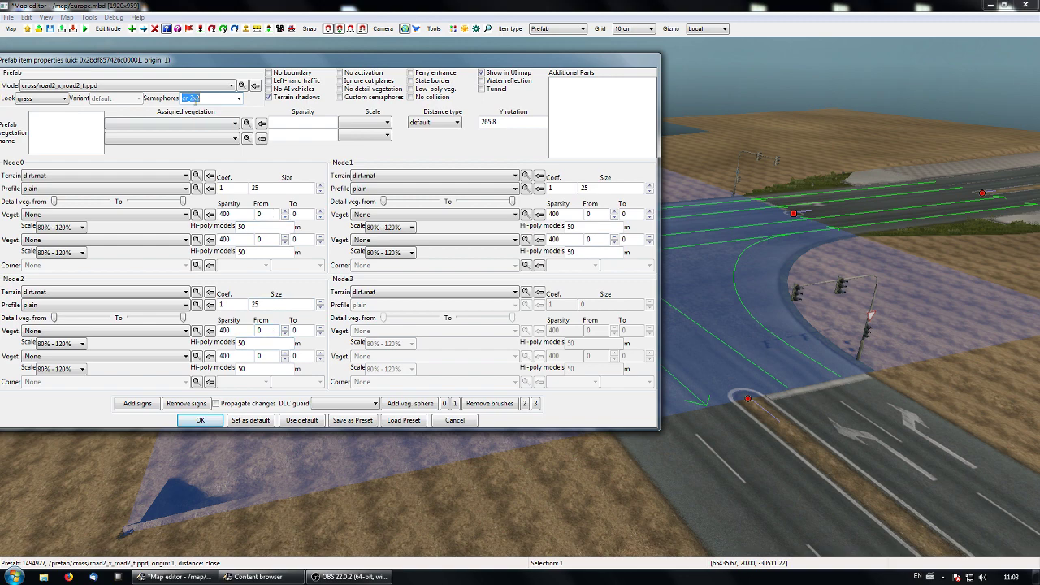
pyautogui.click(195, 420)
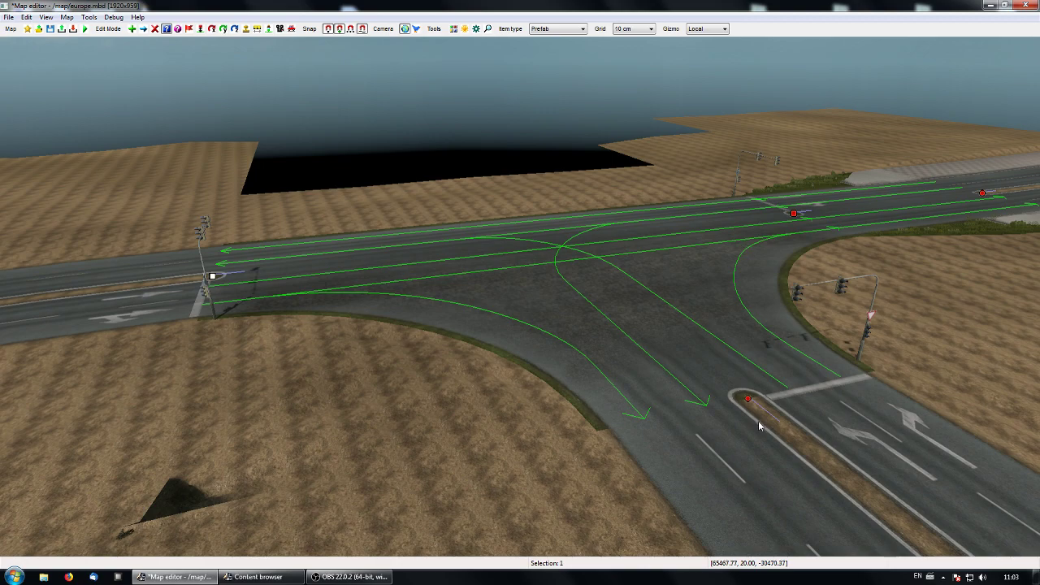
# Inspect the T-junction's traffic lights, the sidewalk road and the roundabout in perspective.
pyautogui.press('p')
pyautogui.press('p')
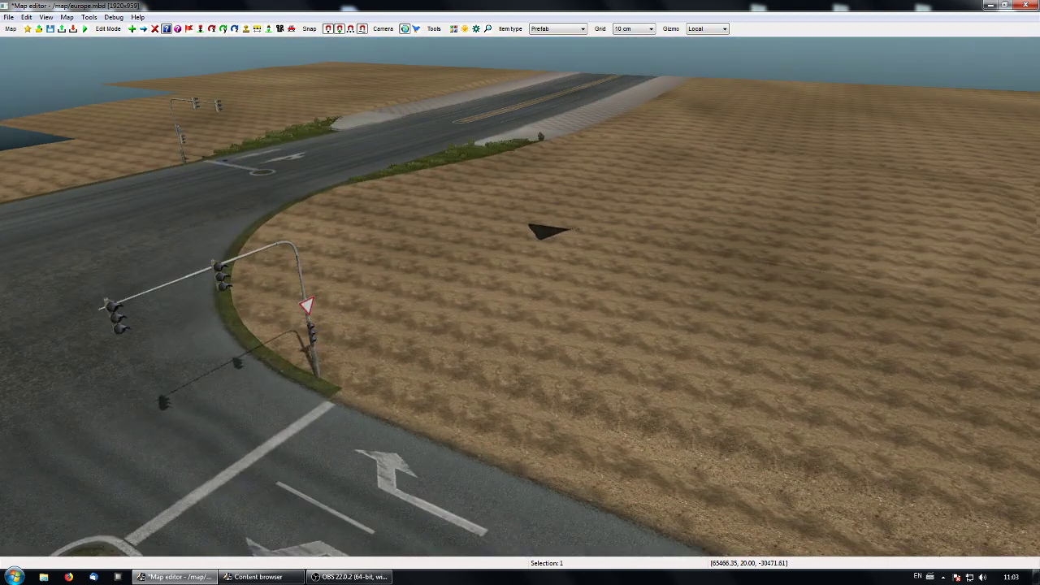
pyautogui.press('w')
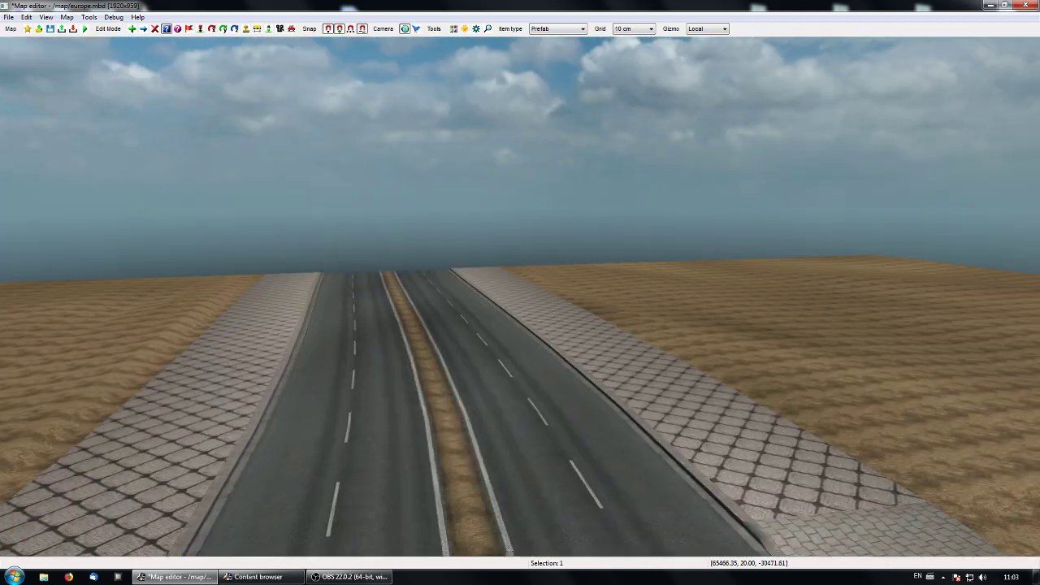
pyautogui.press('w')
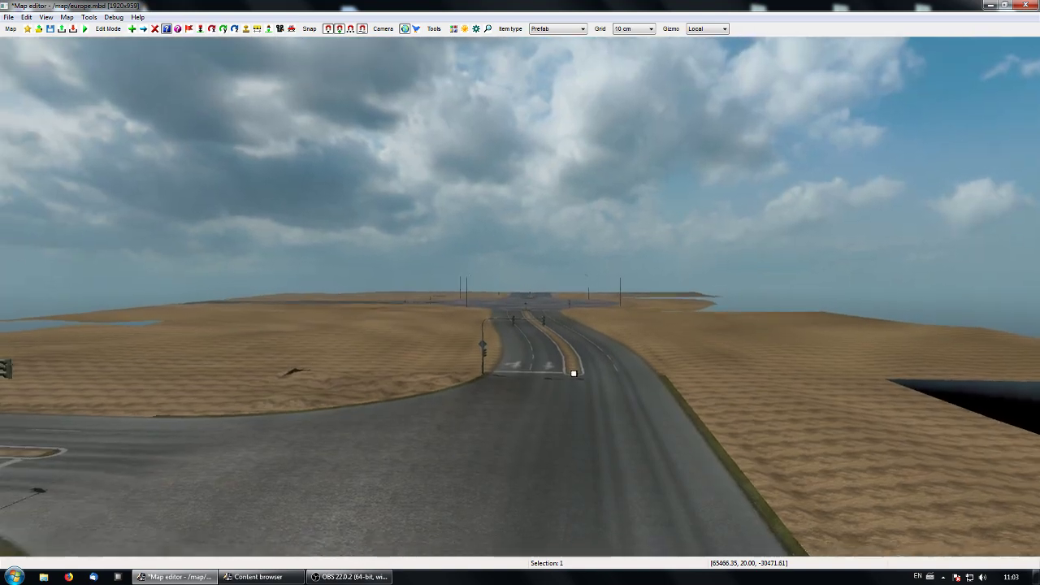
pyautogui.press('w')
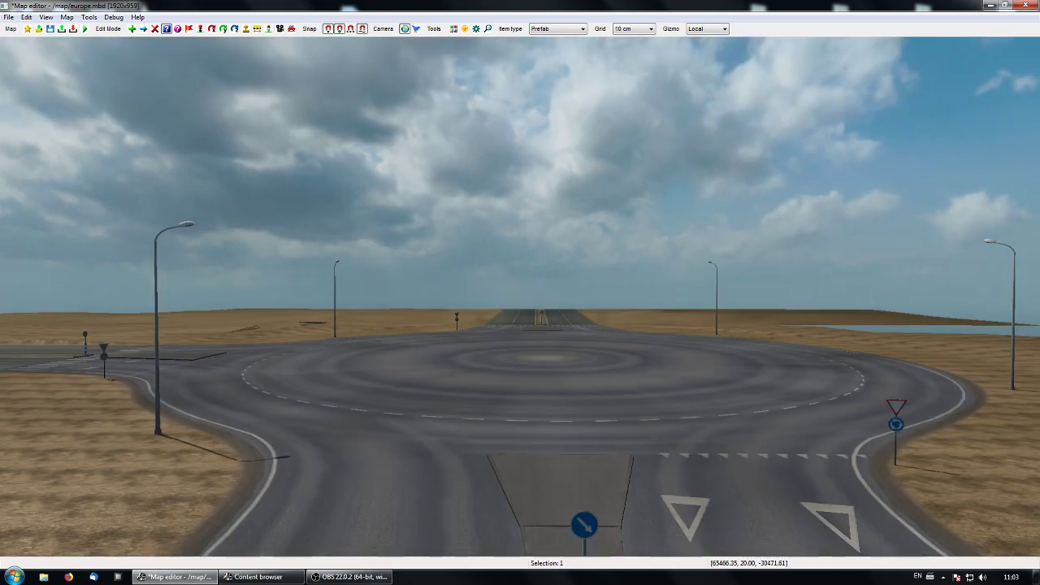
pyautogui.press('s')
pyautogui.press('p')
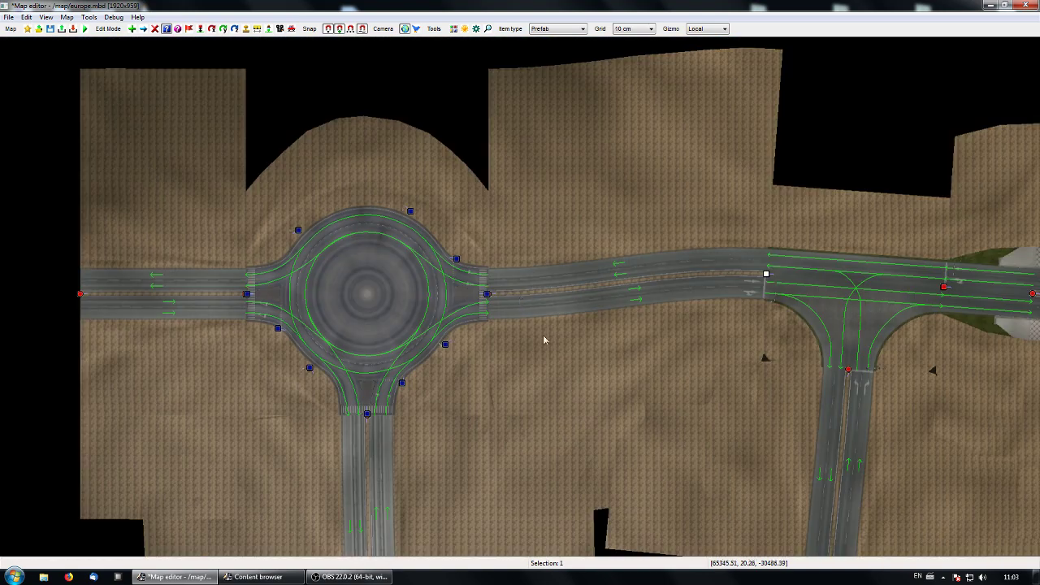
# Examine the gap between the T-junction's south road and the two separate one-way roads below it.
pyautogui.moveTo(540, 395); pyautogui.dragTo(447, 356, button='right')
pyautogui.moveTo(540, 435); pyautogui.dragTo(379, 268, button='right')
pyautogui.scroll(5, 423, 309)
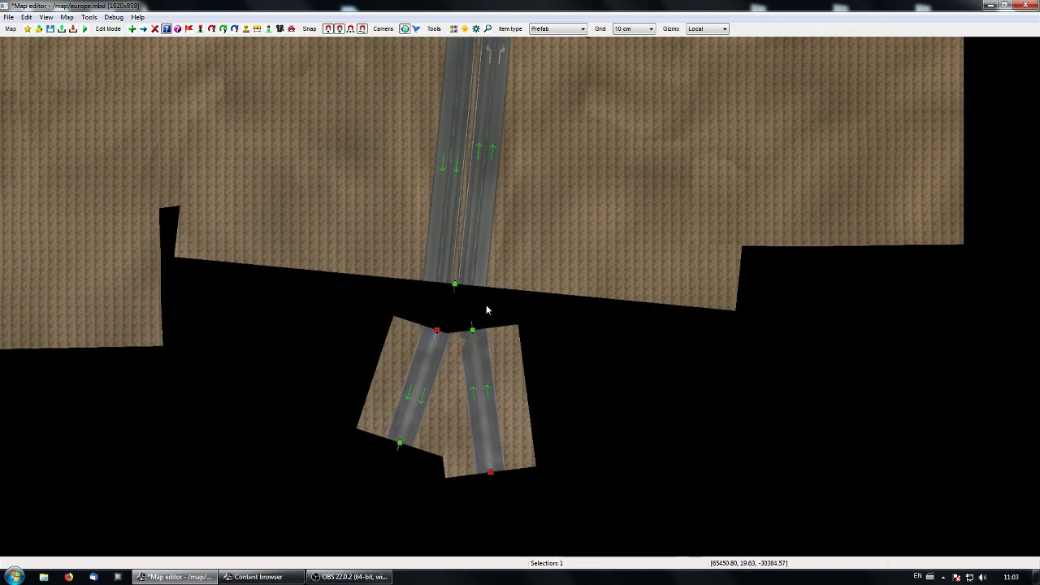
pyautogui.moveTo(543, 288); pyautogui.dragTo(566, 363, button='right')
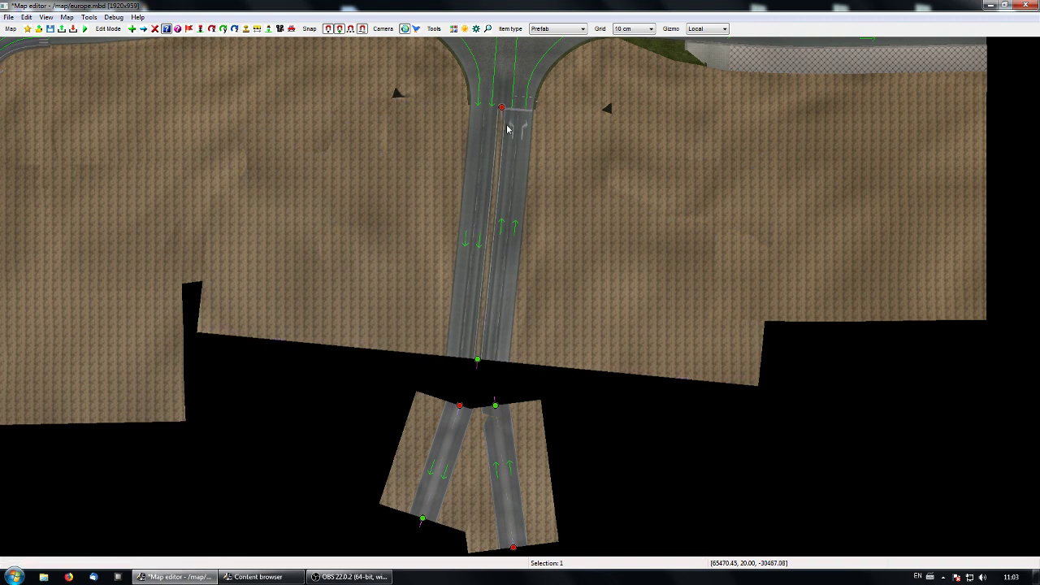
pyautogui.moveTo(481, 317); pyautogui.dragTo(483, 297, button='right')
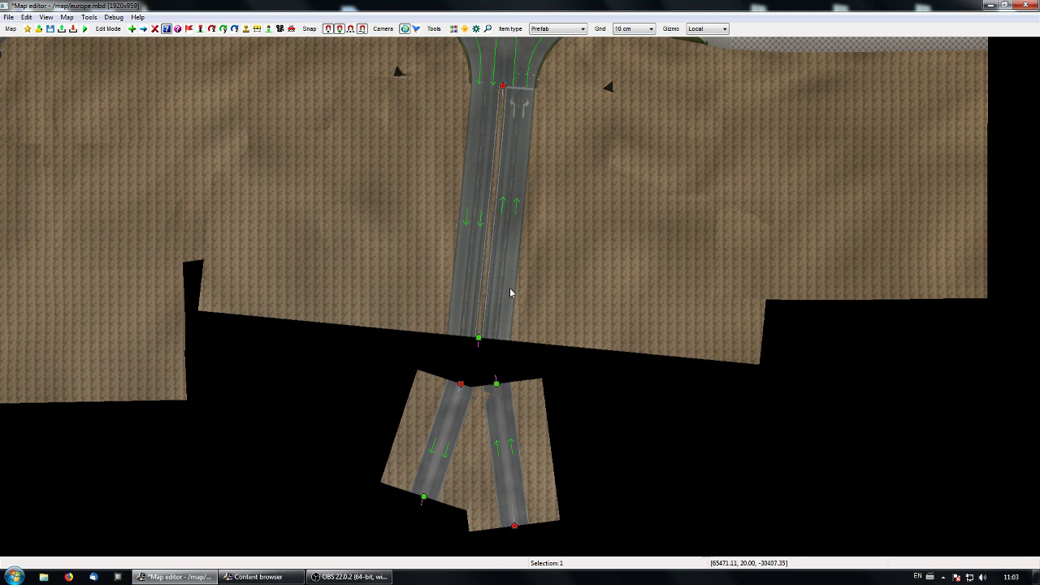
pyautogui.moveTo(511, 290); pyautogui.dragTo(516, 255, button='right')
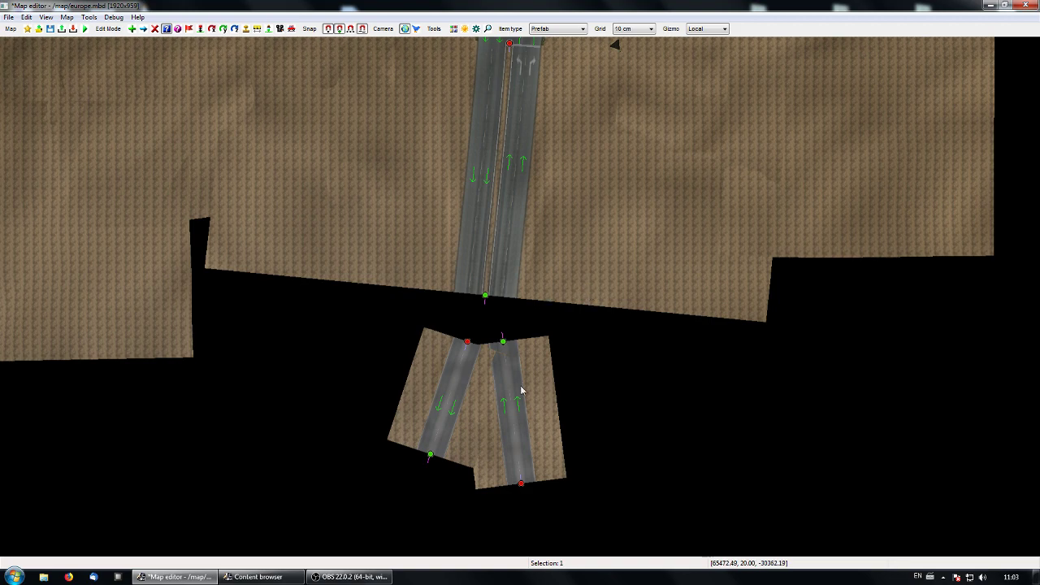
pyautogui.moveTo(577, 407); pyautogui.dragTo(571, 383, button='right')
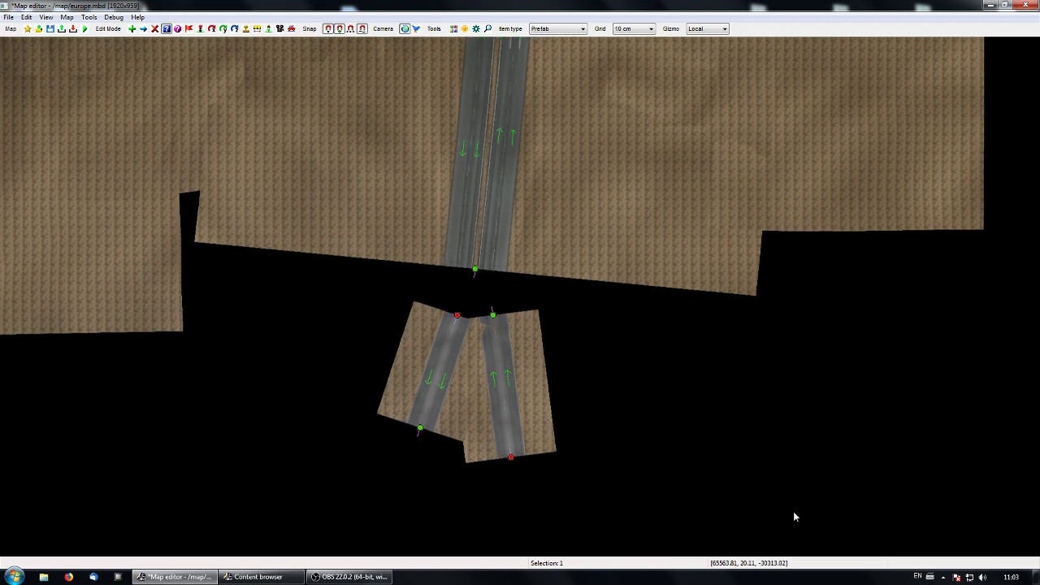
pyautogui.moveTo(295, 360); pyautogui.dragTo(273, 374, button='right')
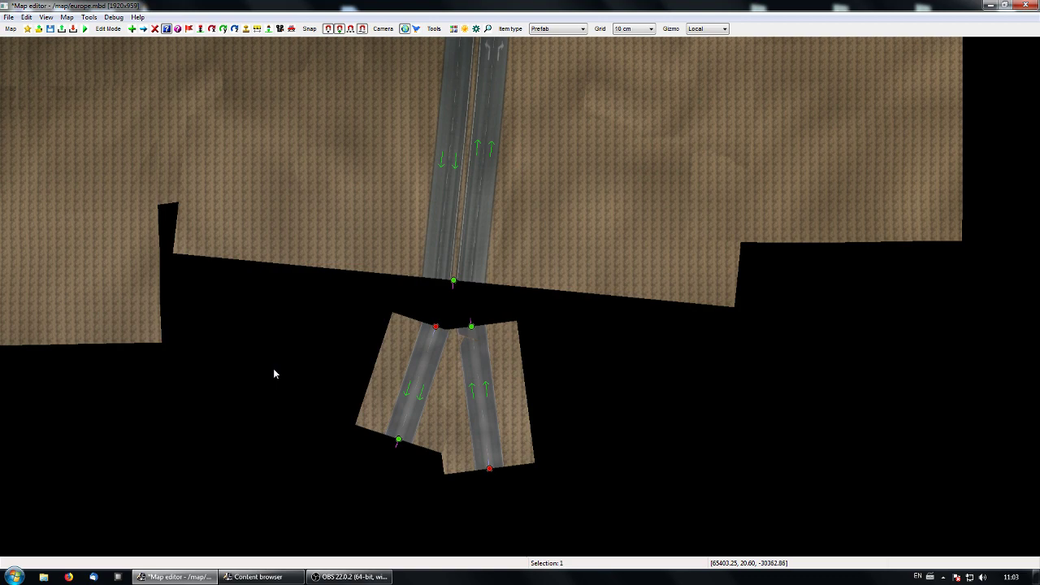
# Start a new prefab item, search the prefab assets for hw2 and choose the ger hw2 fork narrow tmpl model.
pyautogui.press('Insert')
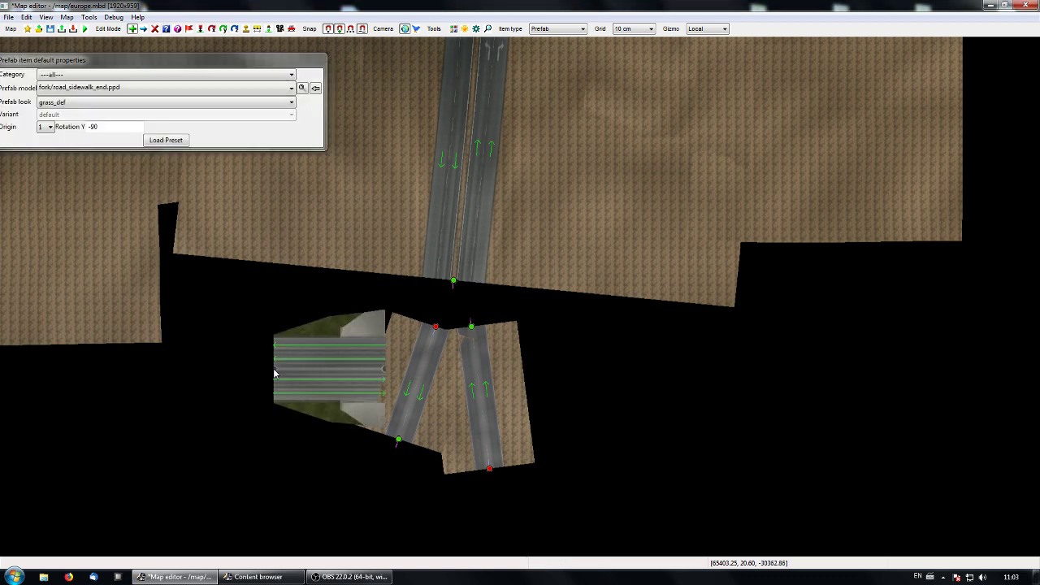
pyautogui.click(302, 88)
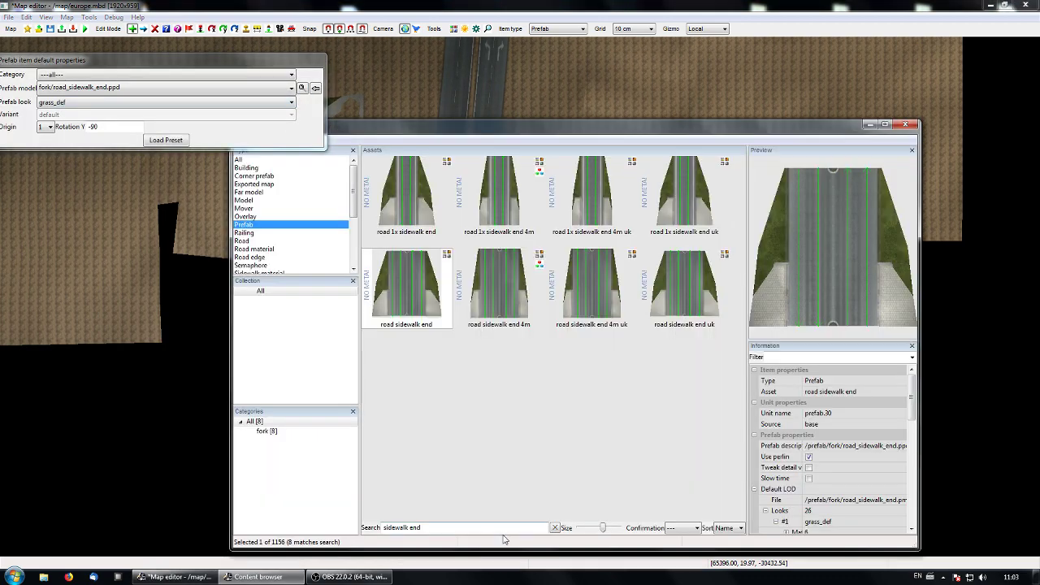
pyautogui.click(398, 527)
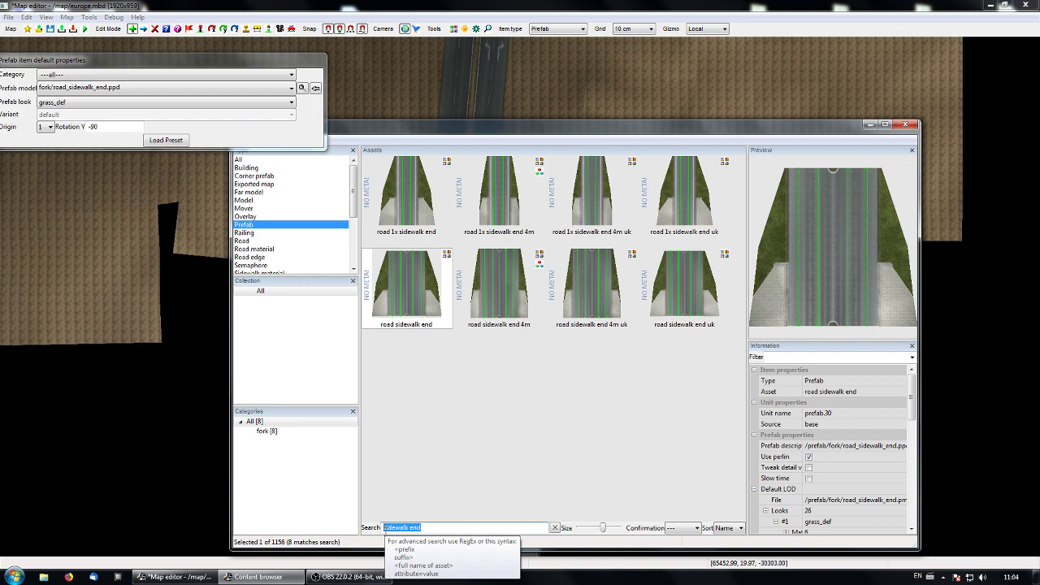
pyautogui.write('hw2')
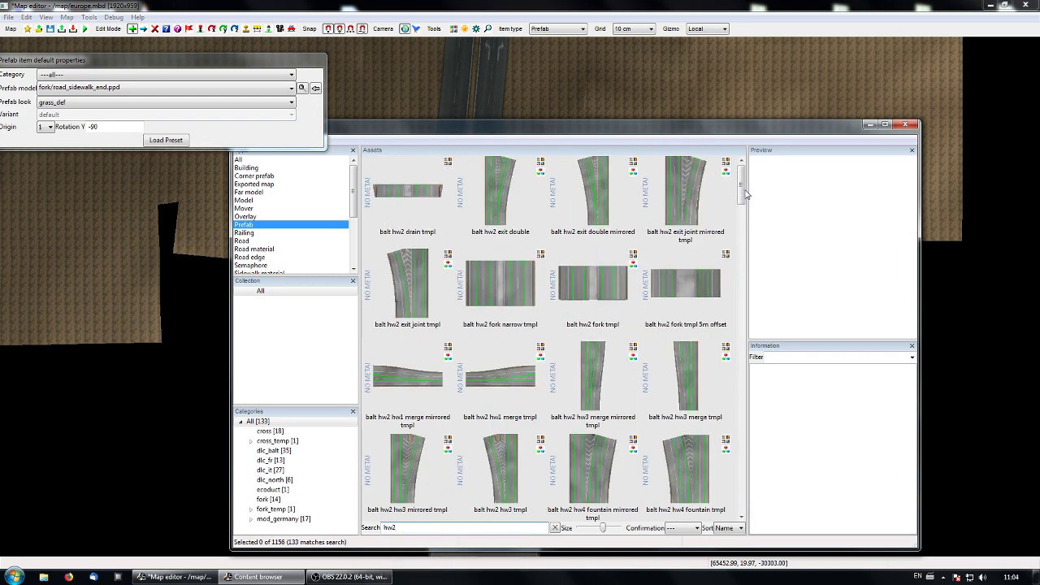
pyautogui.moveTo(745, 193); pyautogui.dragTo(751, 299)
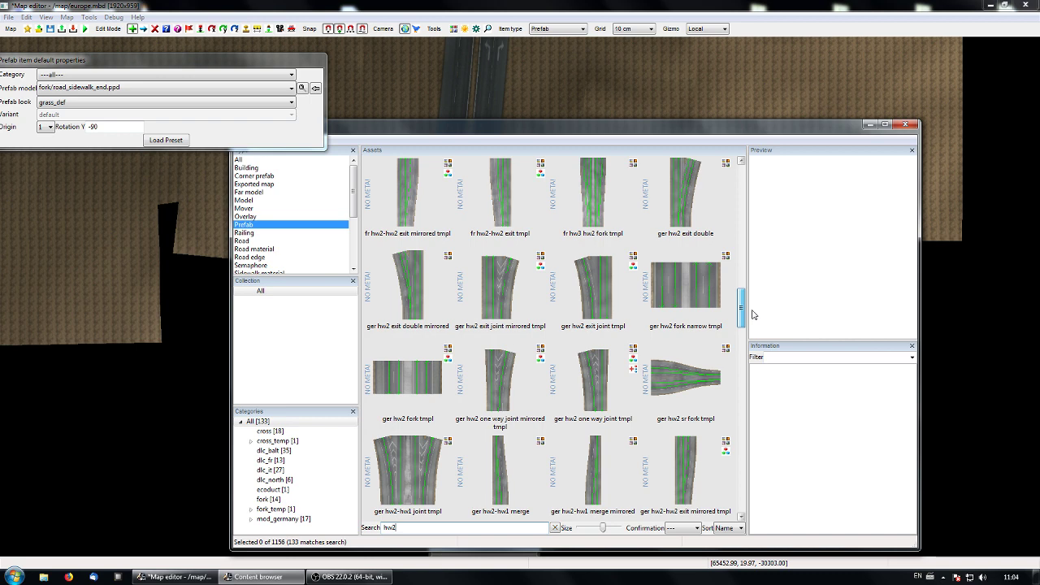
pyautogui.scroll(-1, 745, 302)
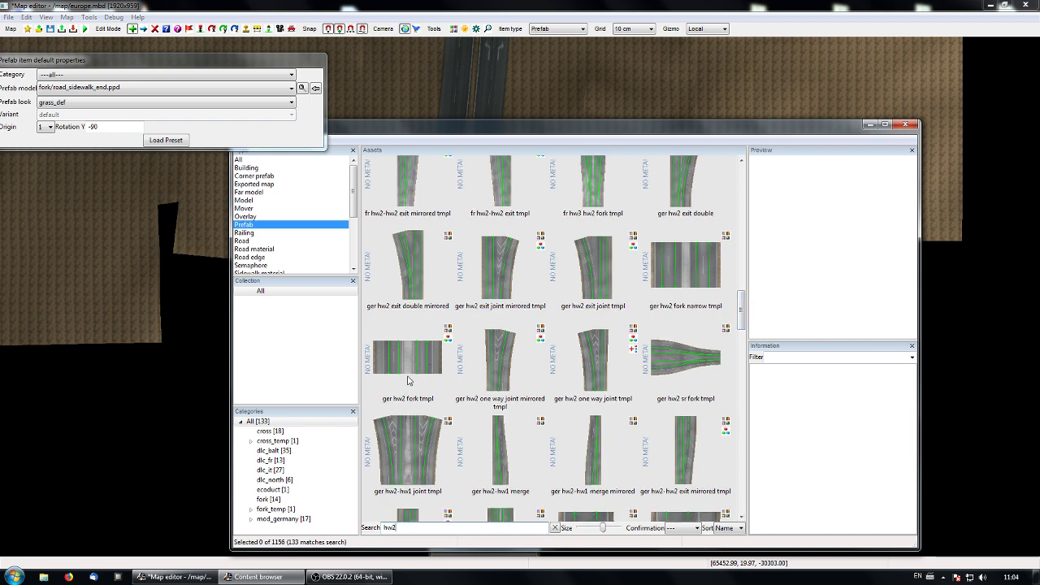
pyautogui.click(695, 279)
pyautogui.click(870, 124)
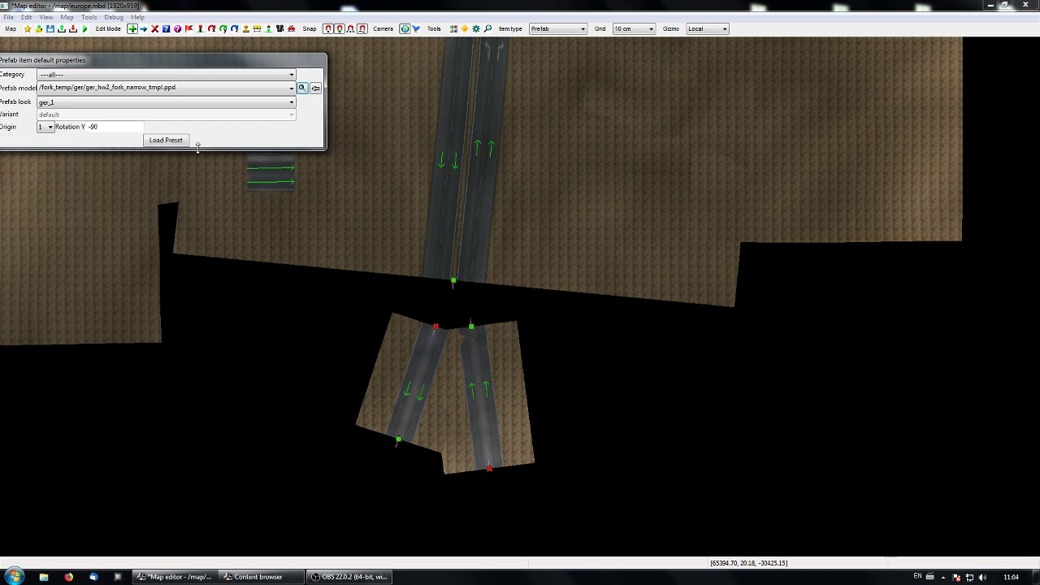
# Set the fork prefab's Y rotation to 0 and its origin to 1, and place it in the empty area east of the one-way roads.
pyautogui.doubleClick(111, 129)
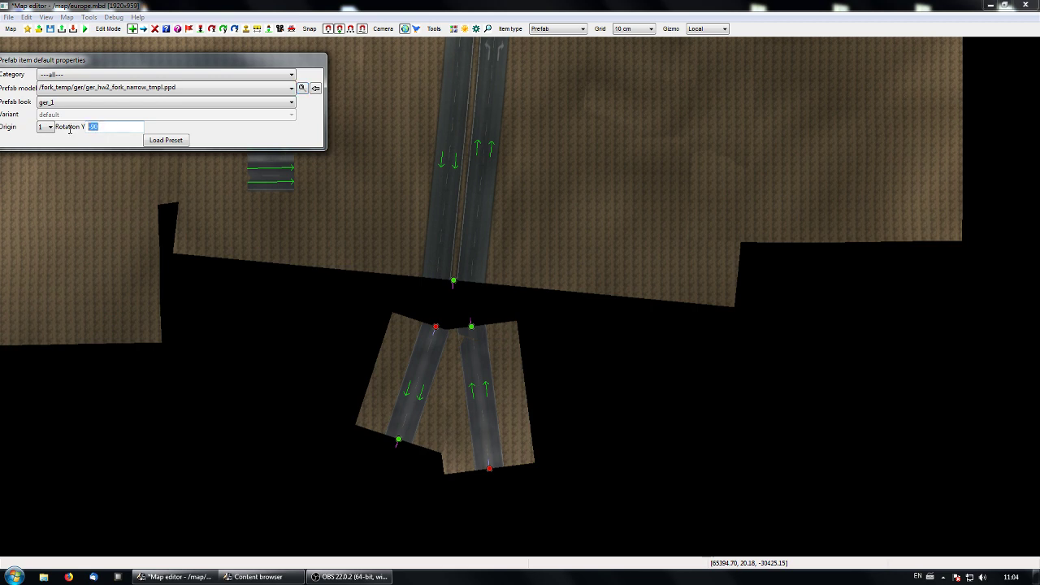
pyautogui.write('0')
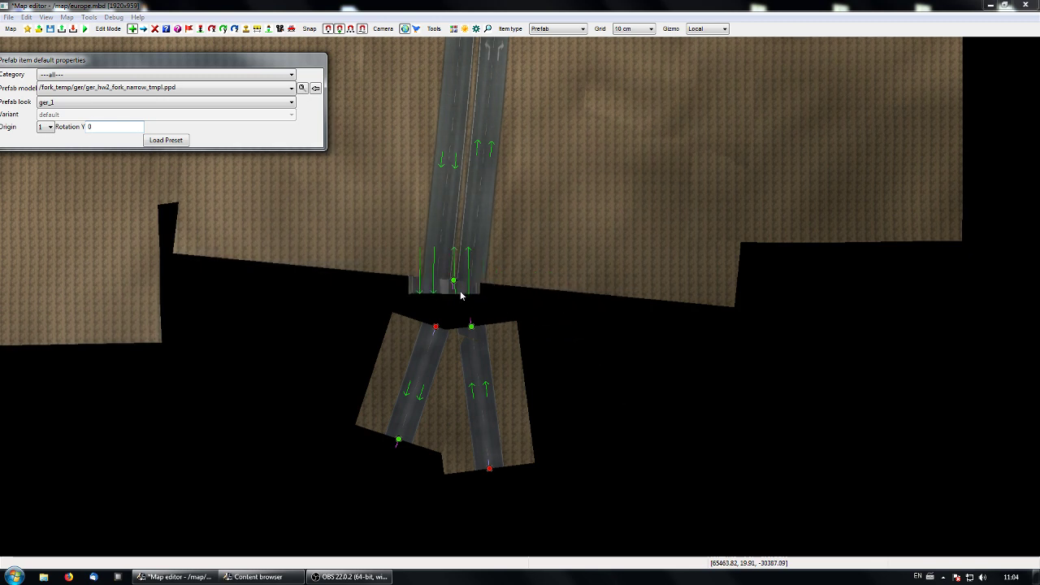
pyautogui.click(46, 127)
pyautogui.click(47, 139)
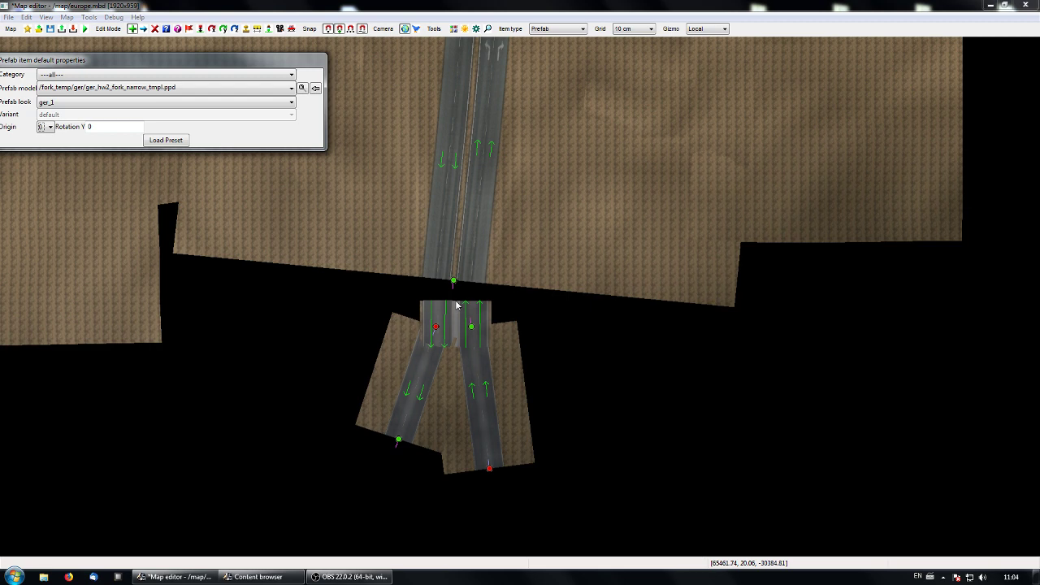
pyautogui.click(46, 127)
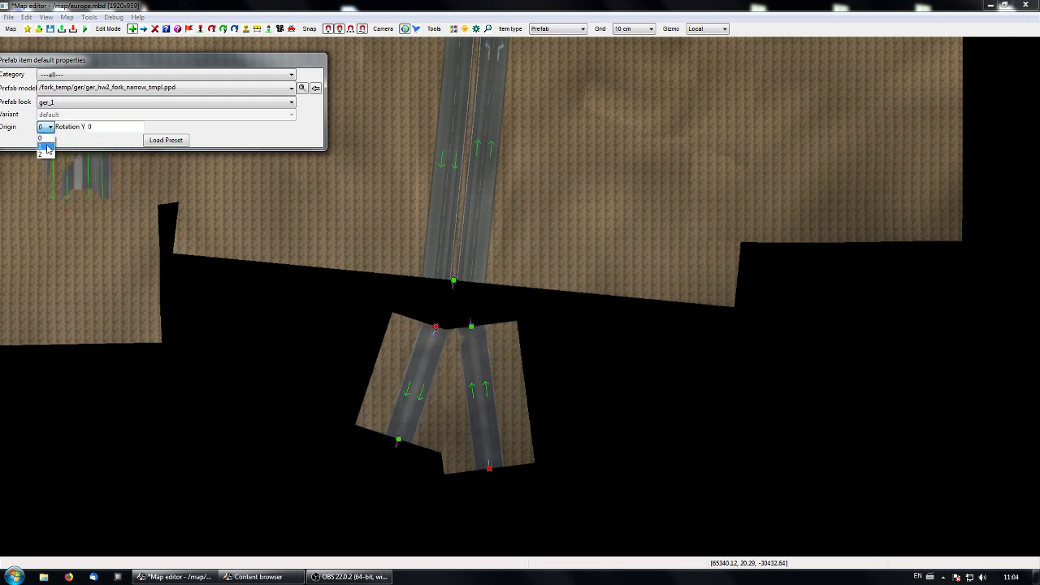
pyautogui.click(47, 145)
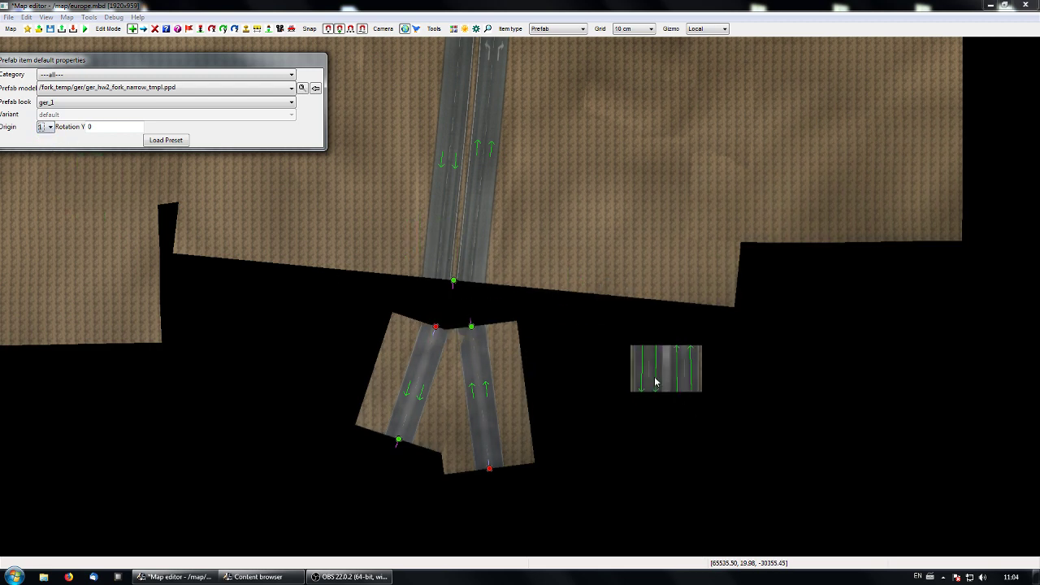
pyautogui.click(634, 378)
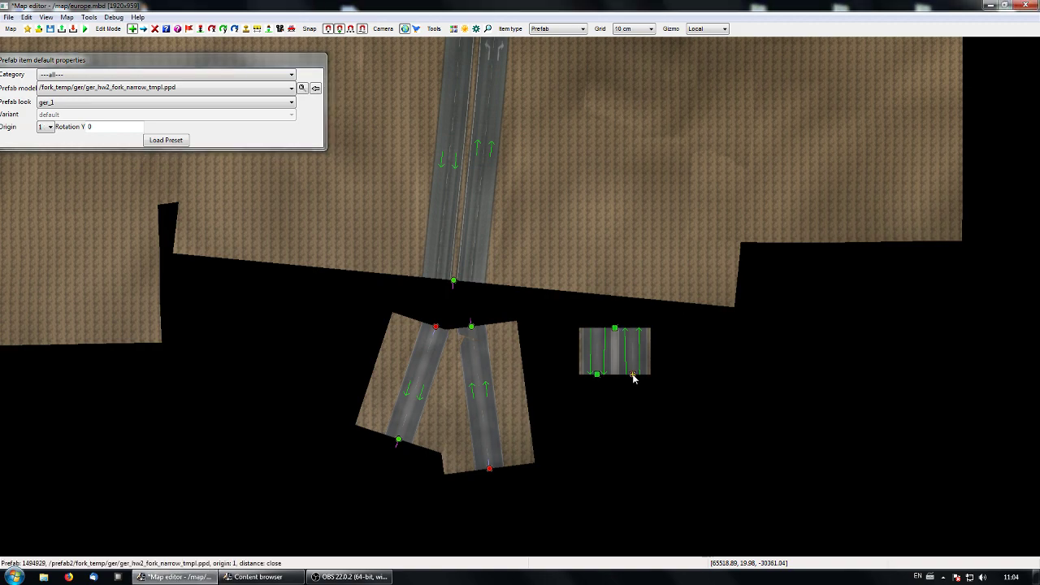
pyautogui.press('Escape')
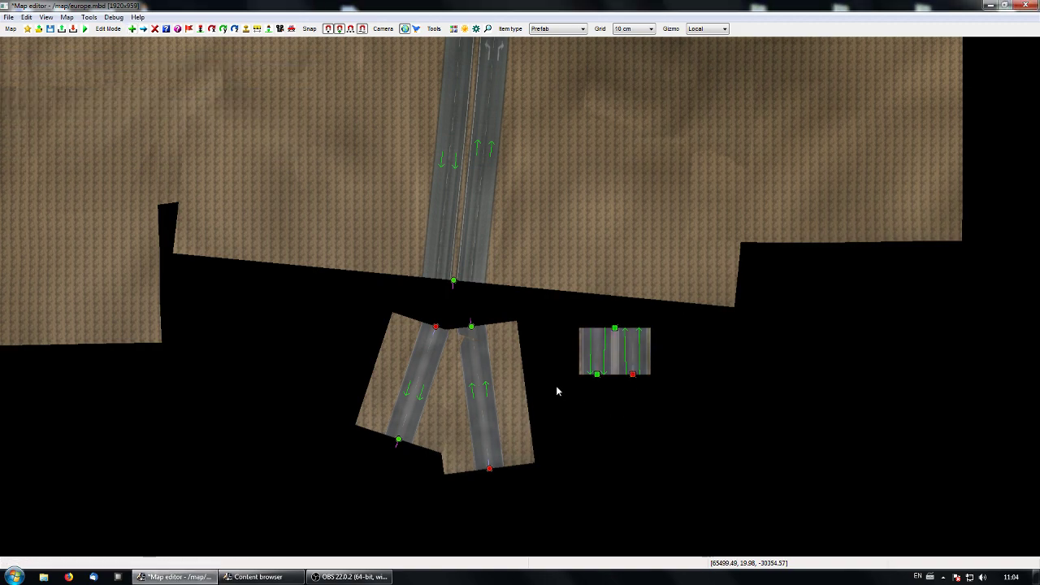
# Move the north end nodes of both one-way roads farther south to widen the gap below the T-junction's south road.
pyautogui.moveTo(396, 286); pyautogui.dragTo(518, 352)
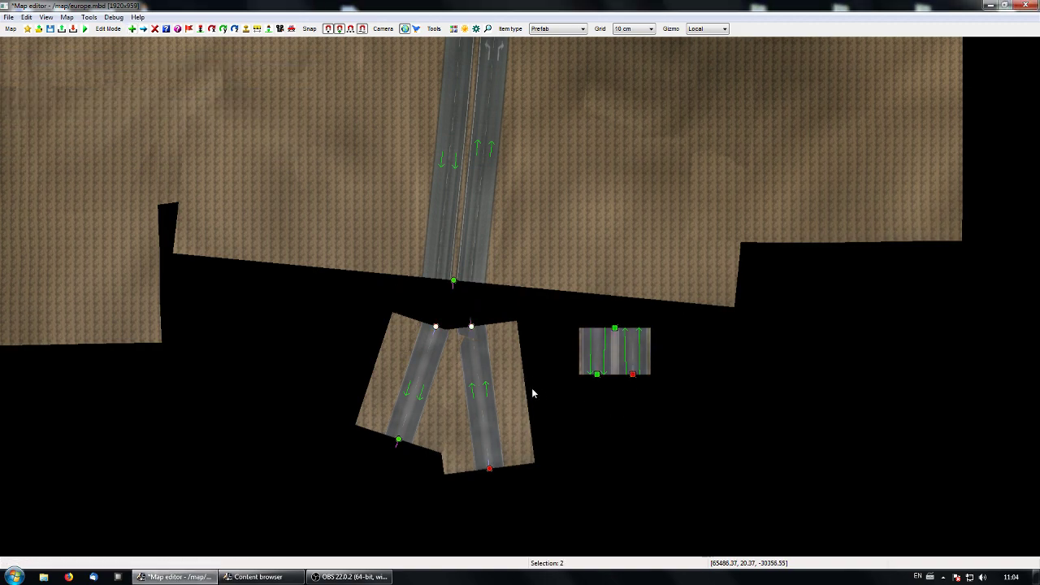
pyautogui.press('m')
pyautogui.moveTo(447, 302); pyautogui.dragTo(454, 355)
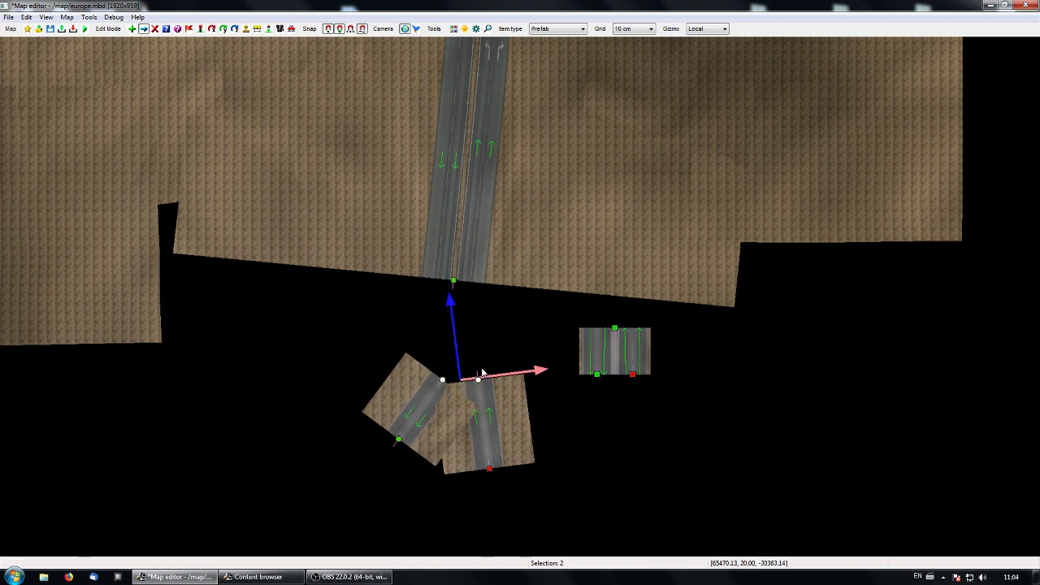
pyautogui.click(647, 462)
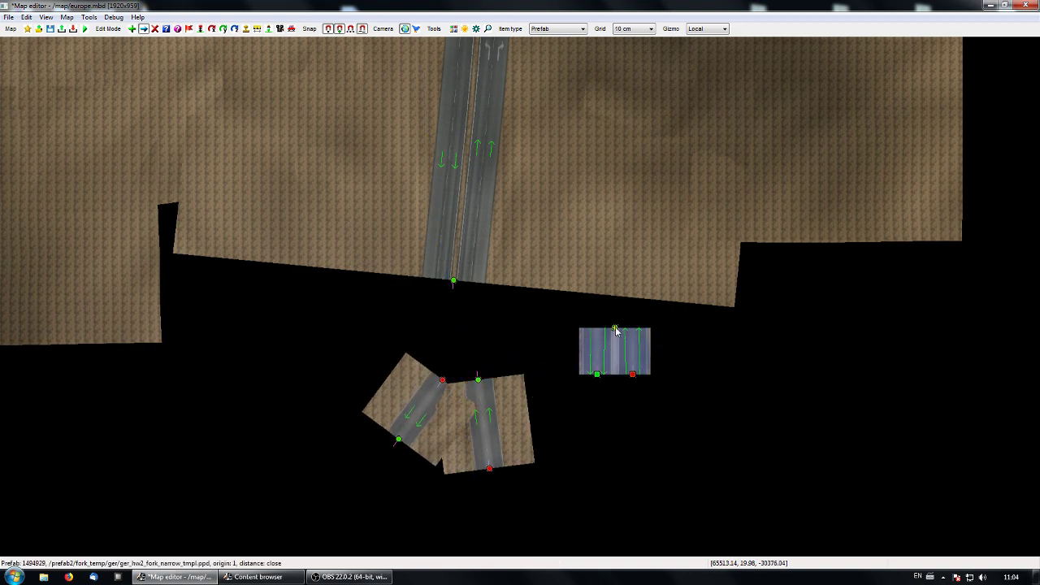
# Move the fork prefab by its single north node and snap it to the south end of the T-junction's road.
pyautogui.moveTo(615, 330); pyautogui.dragTo(453, 283)
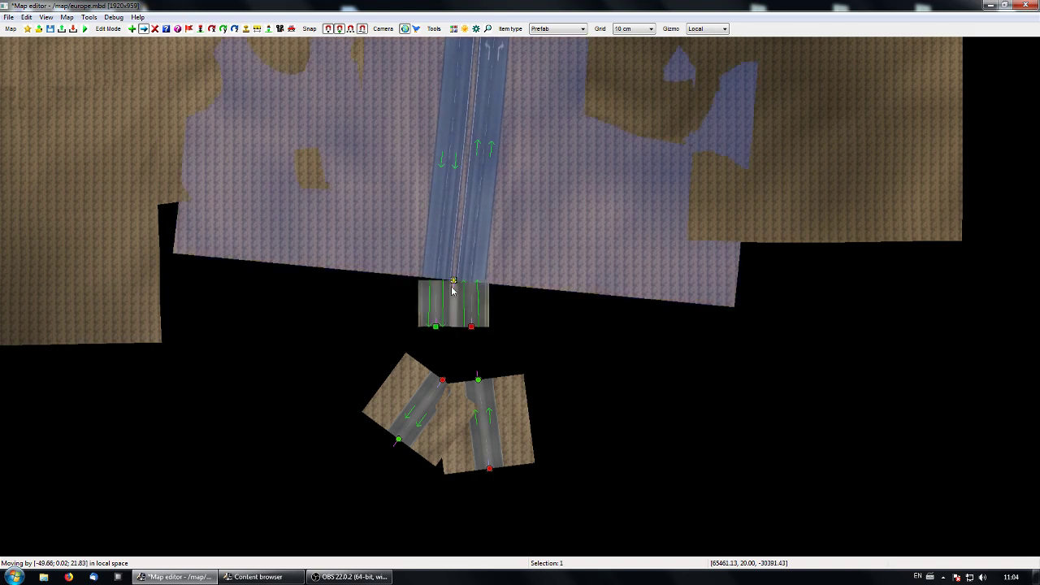
pyautogui.moveTo(541, 190); pyautogui.dragTo(535, 289, button='right')
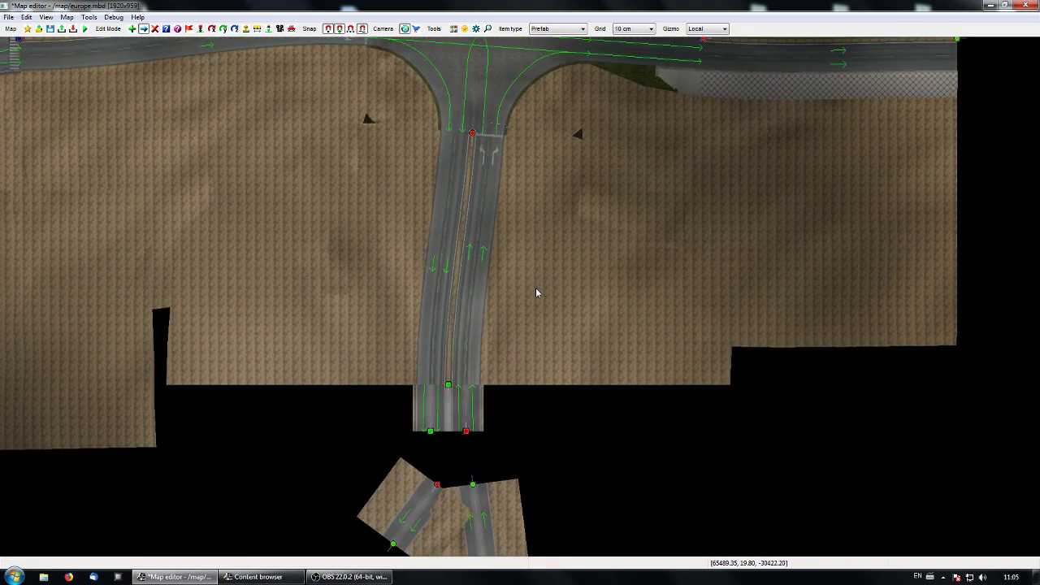
pyautogui.moveTo(510, 425); pyautogui.dragTo(570, 329, button='right')
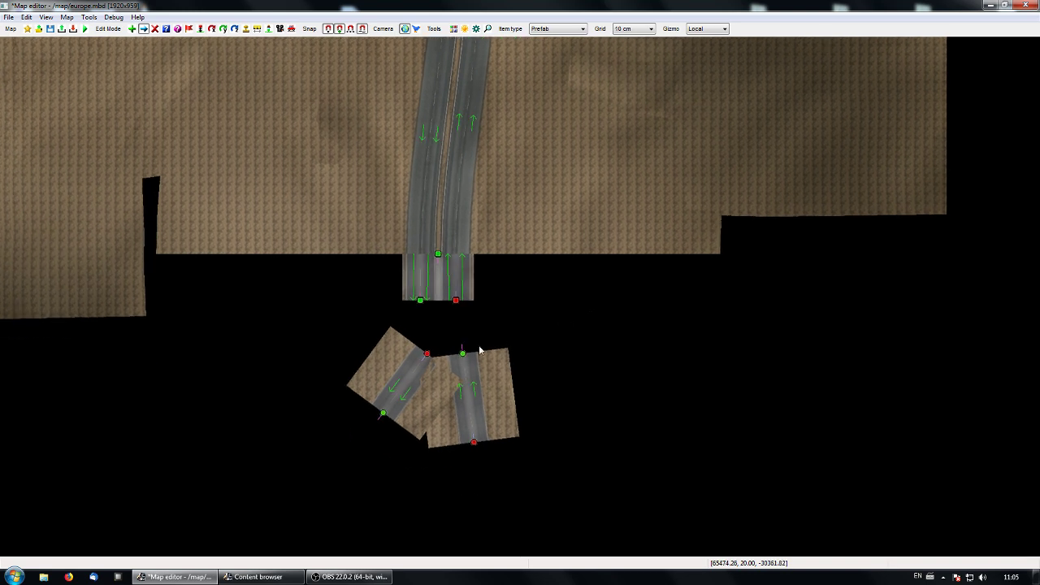
# Connect the north end nodes of the two one-way roads to the fork prefab's matching south nodes.
pyautogui.moveTo(462, 353); pyautogui.dragTo(456, 303)
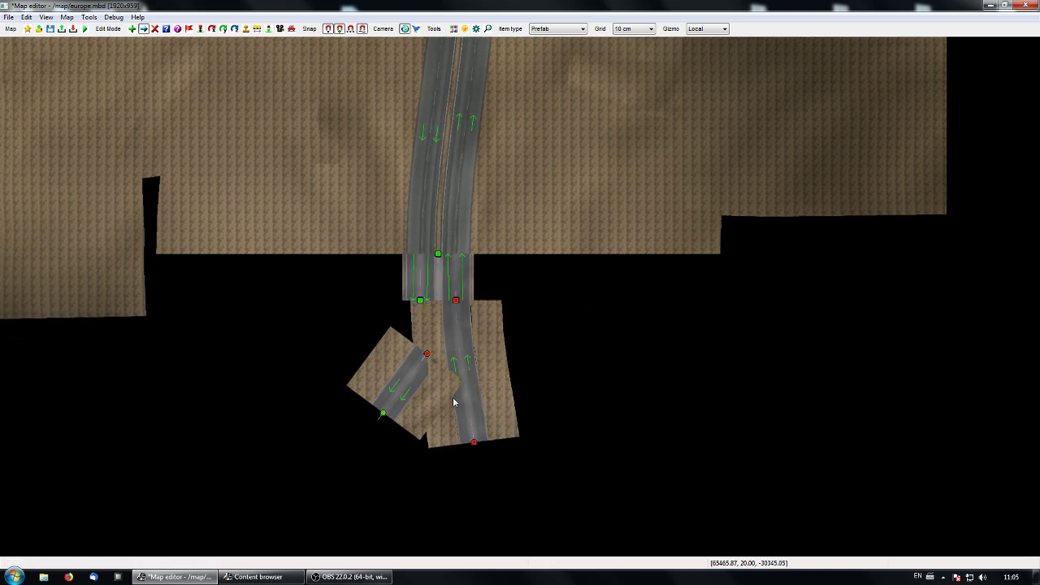
pyautogui.moveTo(429, 360); pyautogui.dragTo(420, 300)
pyautogui.moveTo(414, 459); pyautogui.dragTo(432, 424, button='right')
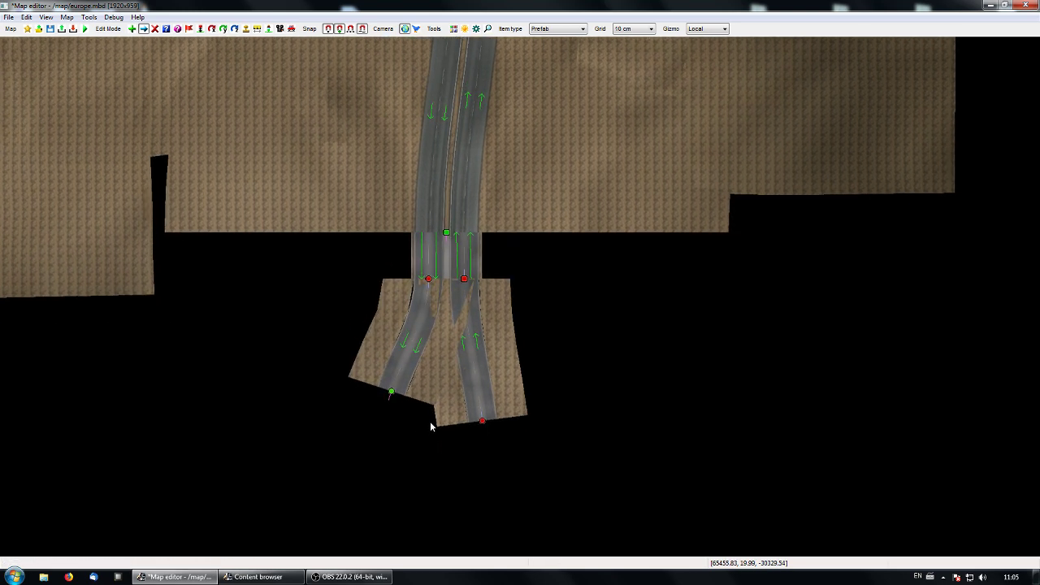
# Lengthen the western one-way road by moving its south end node farther along the road's direction.
pyautogui.click(395, 399)
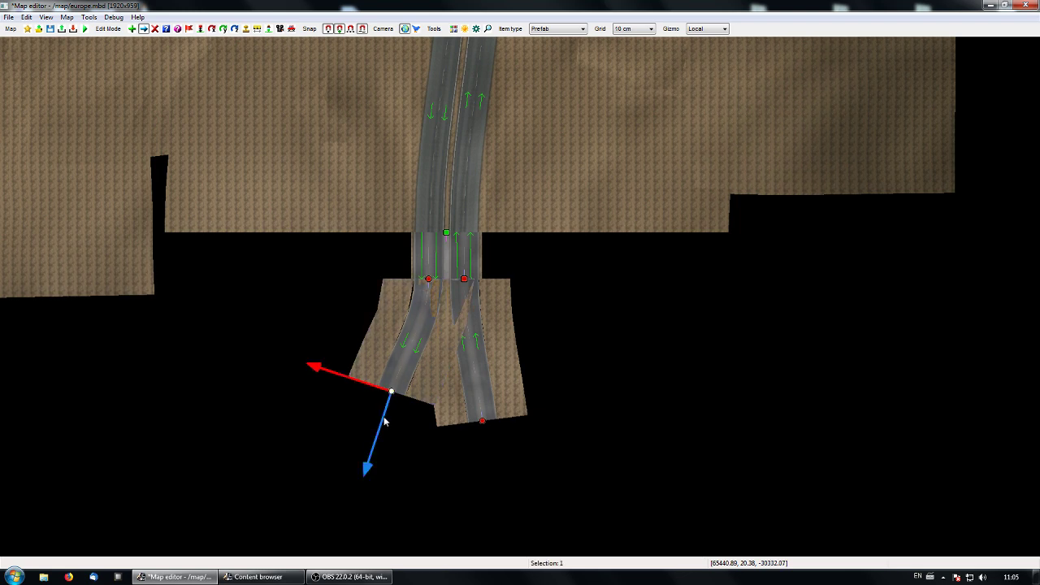
pyautogui.moveTo(385, 420); pyautogui.dragTo(379, 444)
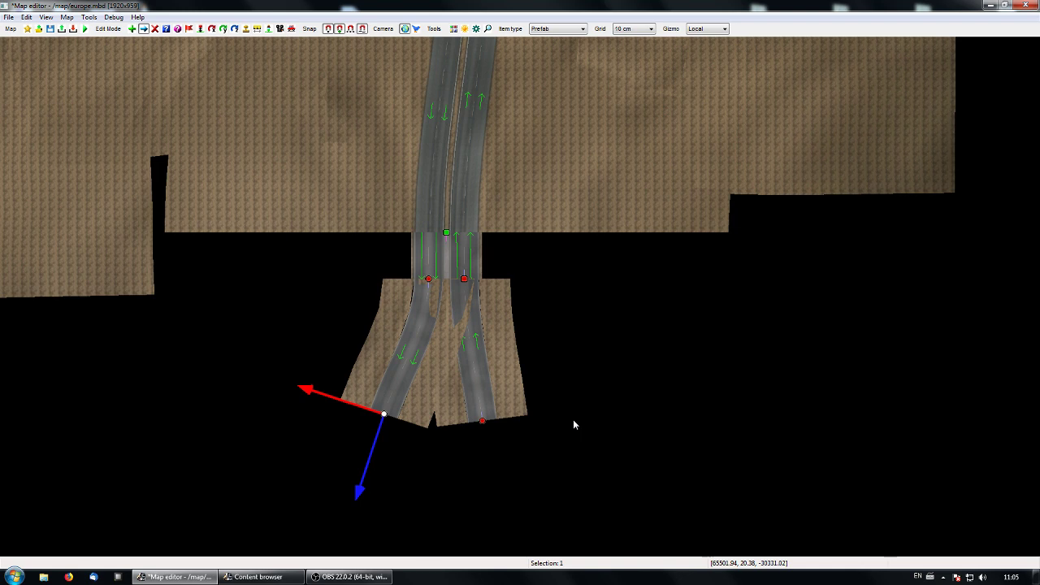
pyautogui.moveTo(579, 422); pyautogui.dragTo(597, 426, button='right')
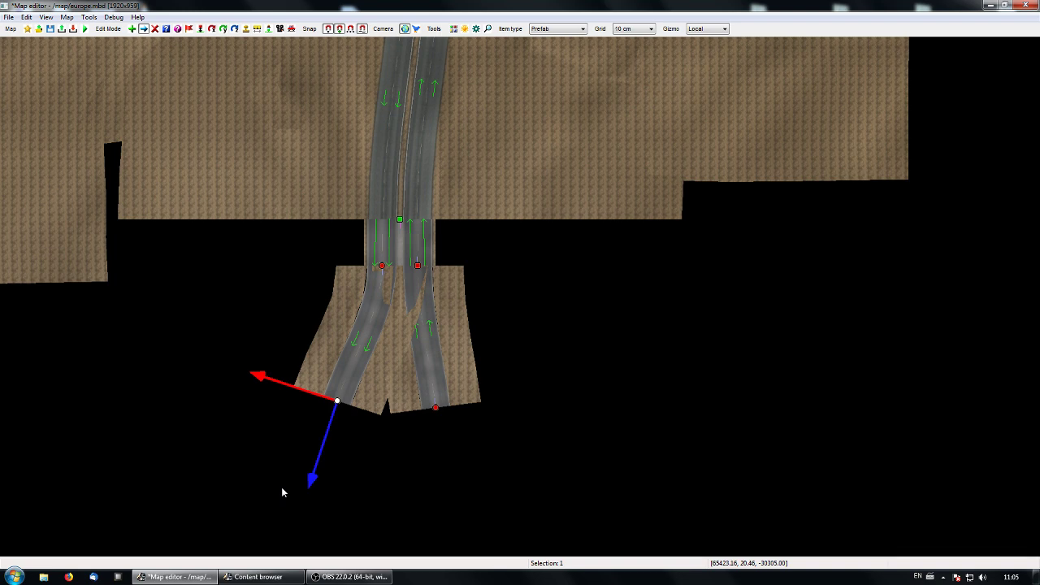
pyautogui.click(585, 363)
# Start a new road item, search the road types for one way and select it road 2 narrow one way tmpl.
pyautogui.press('r')
pyautogui.press('e')
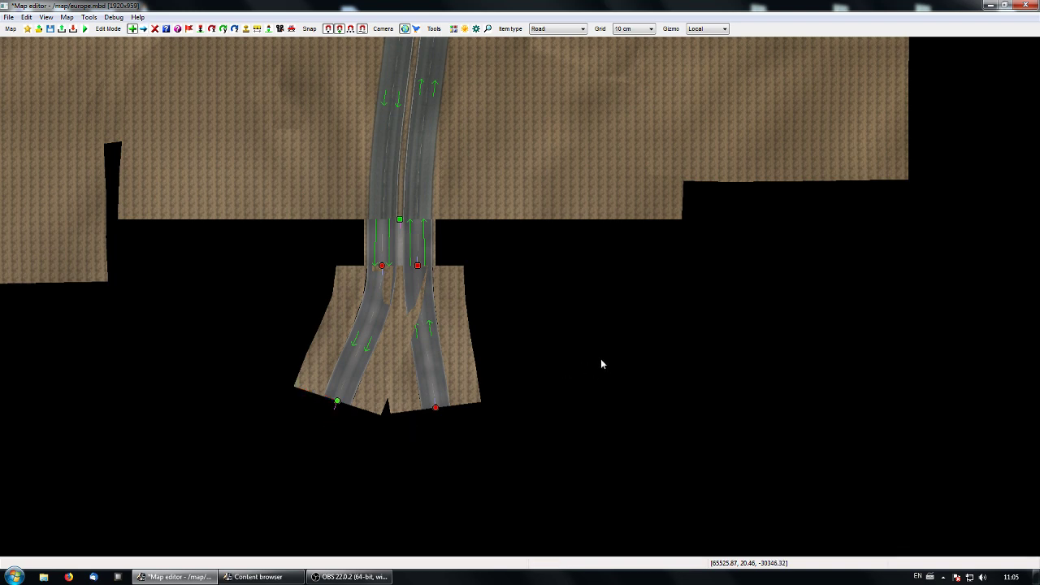
pyautogui.press('d')
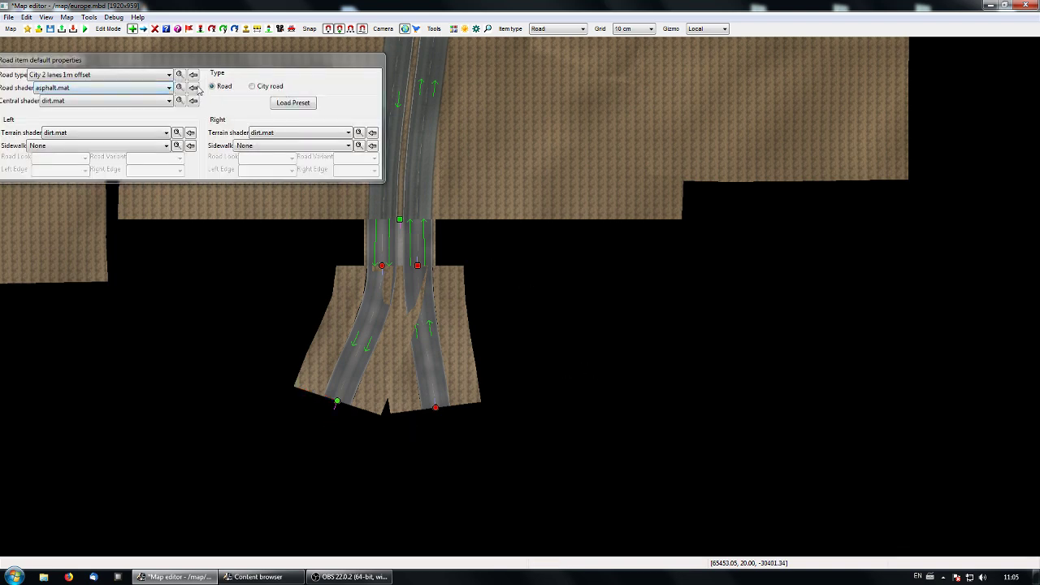
pyautogui.click(181, 76)
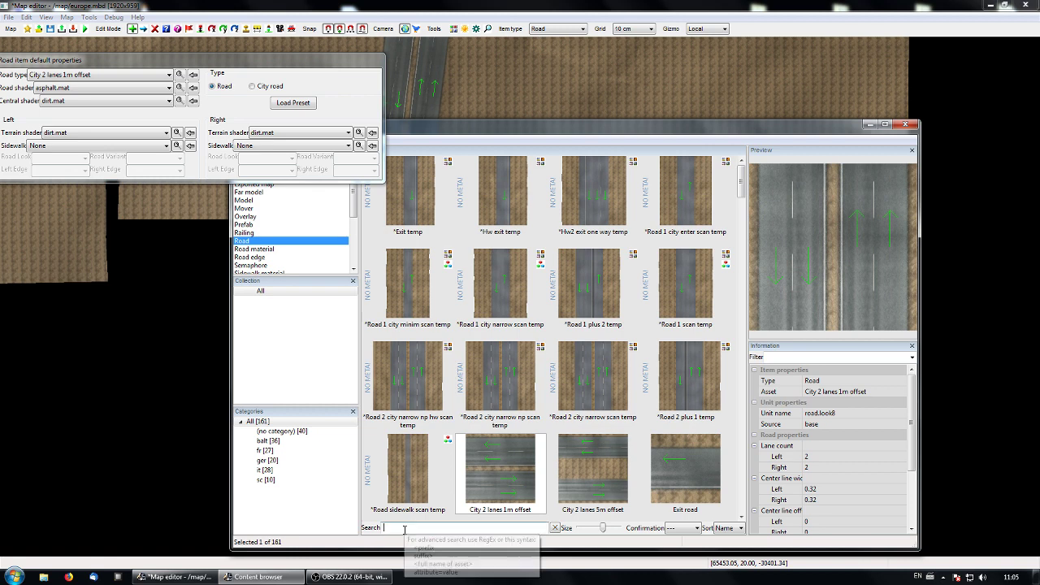
pyautogui.write('one way')
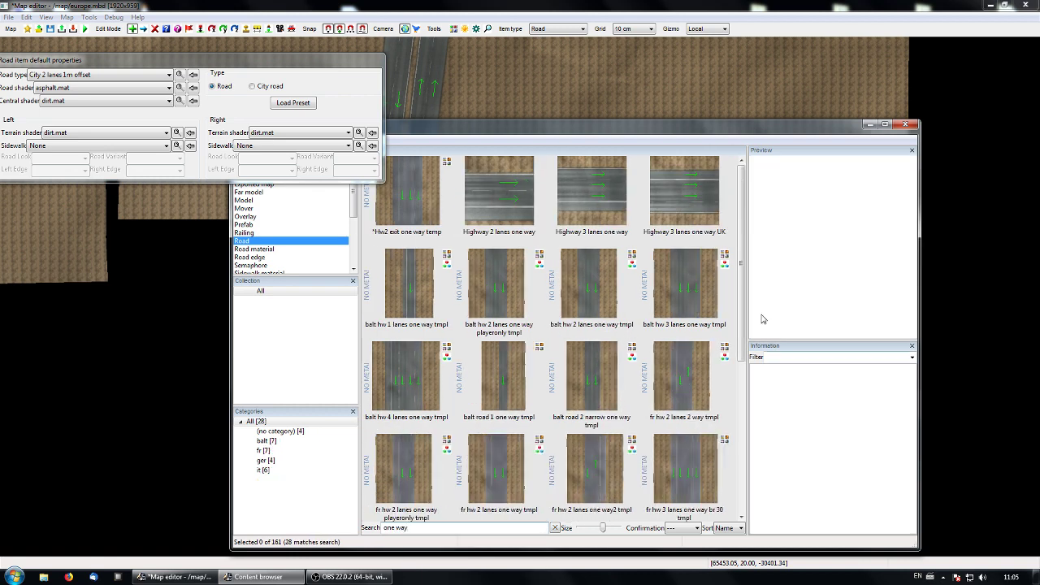
pyautogui.moveTo(742, 199); pyautogui.dragTo(741, 371)
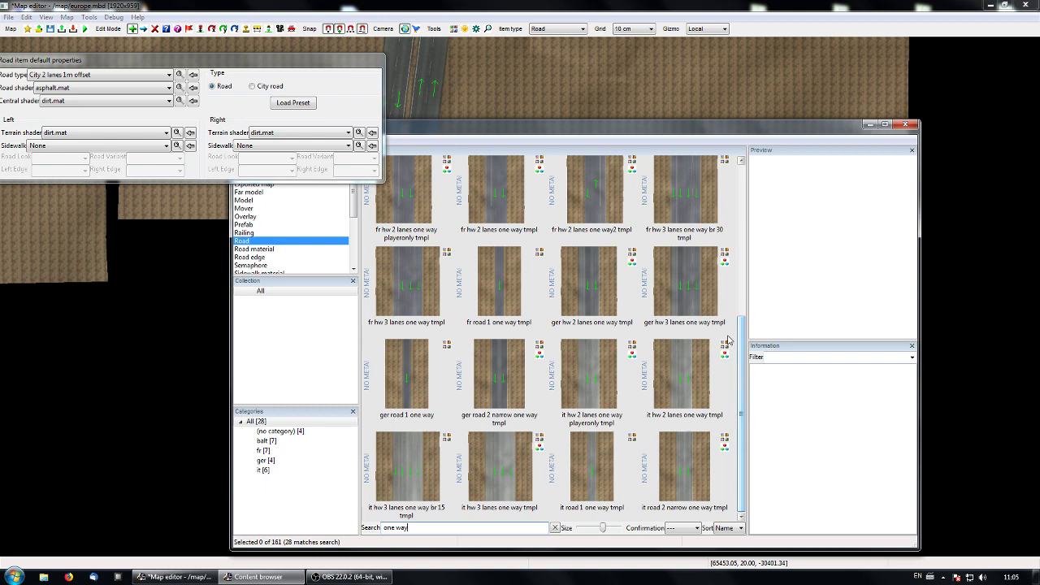
pyautogui.click(692, 462)
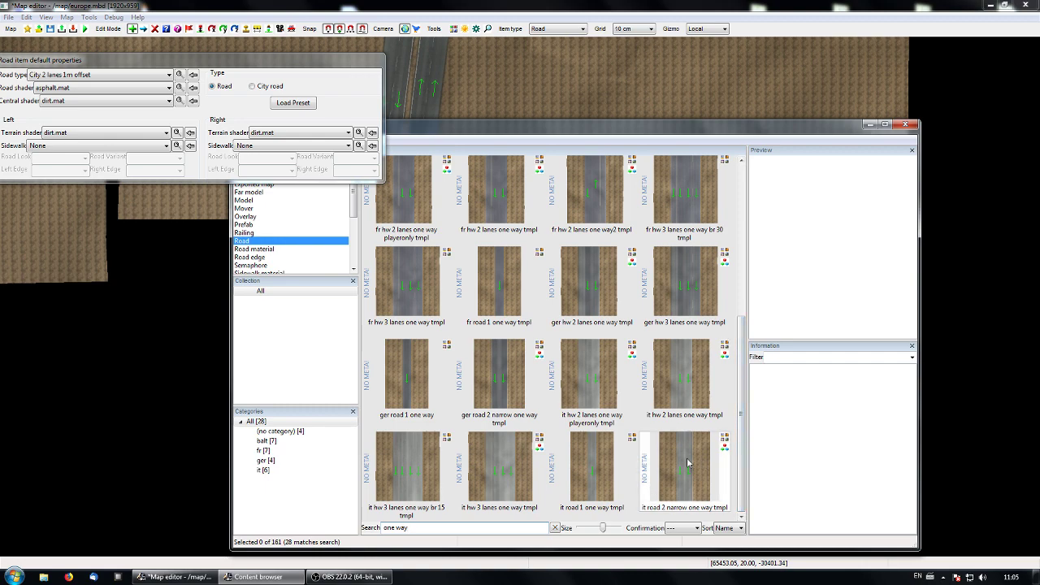
# Draw a trial 'it road 2 narrow one way tmpl' road about 49 m long beside the fork, heading away from the highway, and delete it.
pyautogui.click(869, 123)
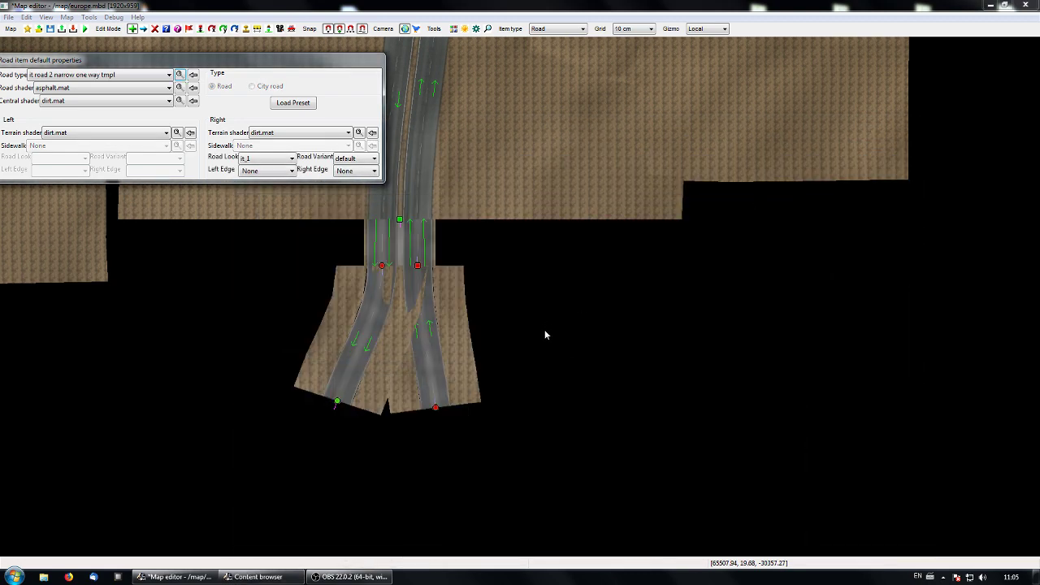
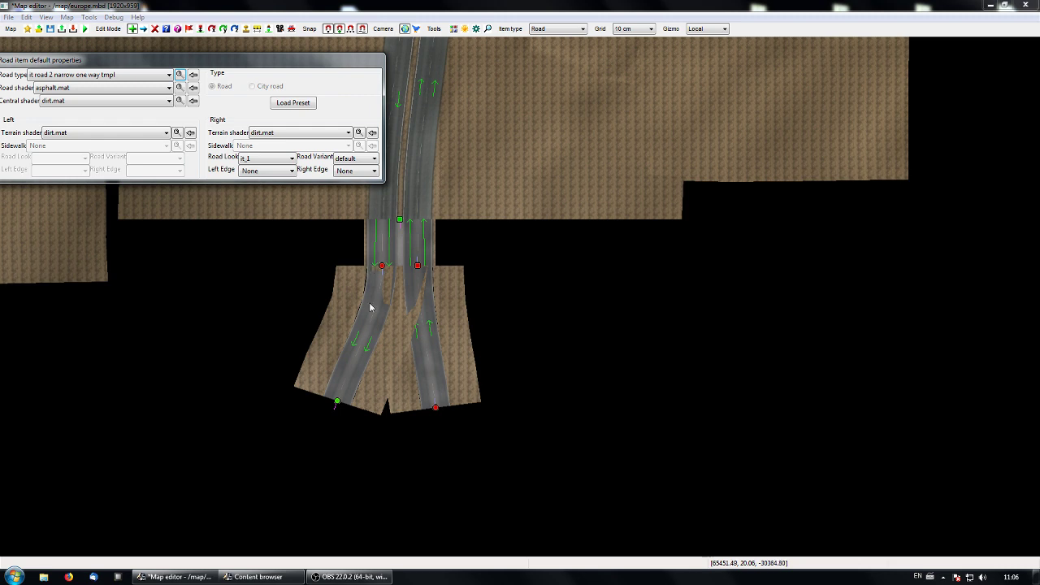
pyautogui.click(309, 271)
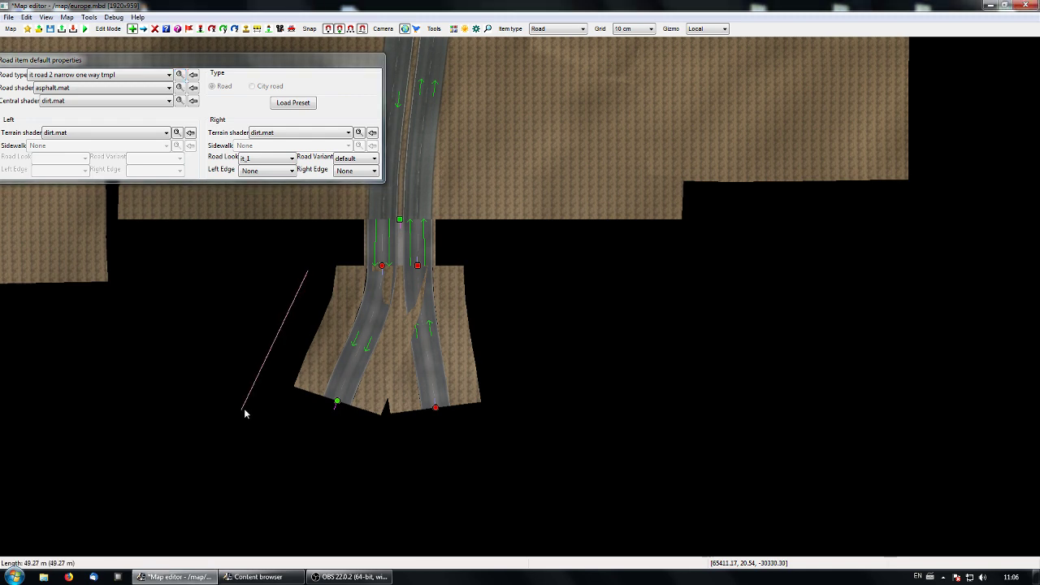
pyautogui.click(244, 412)
pyautogui.press('Escape')
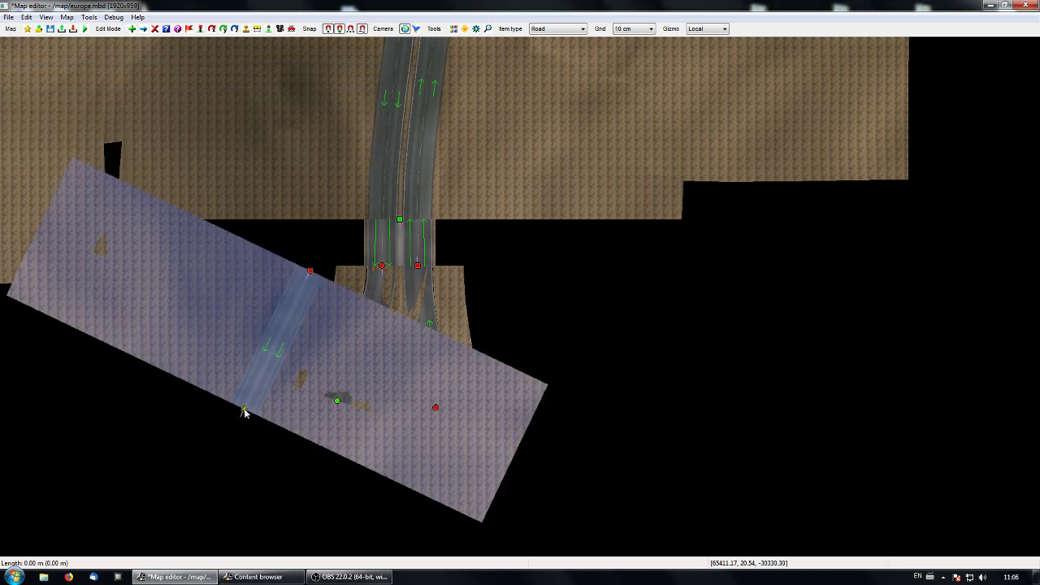
pyautogui.press('d')
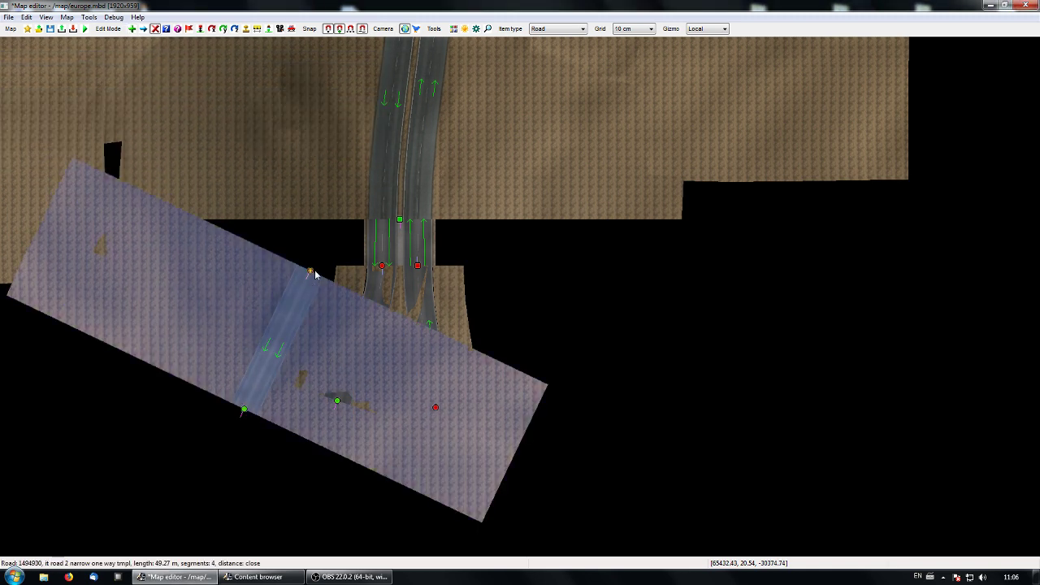
pyautogui.click(314, 272)
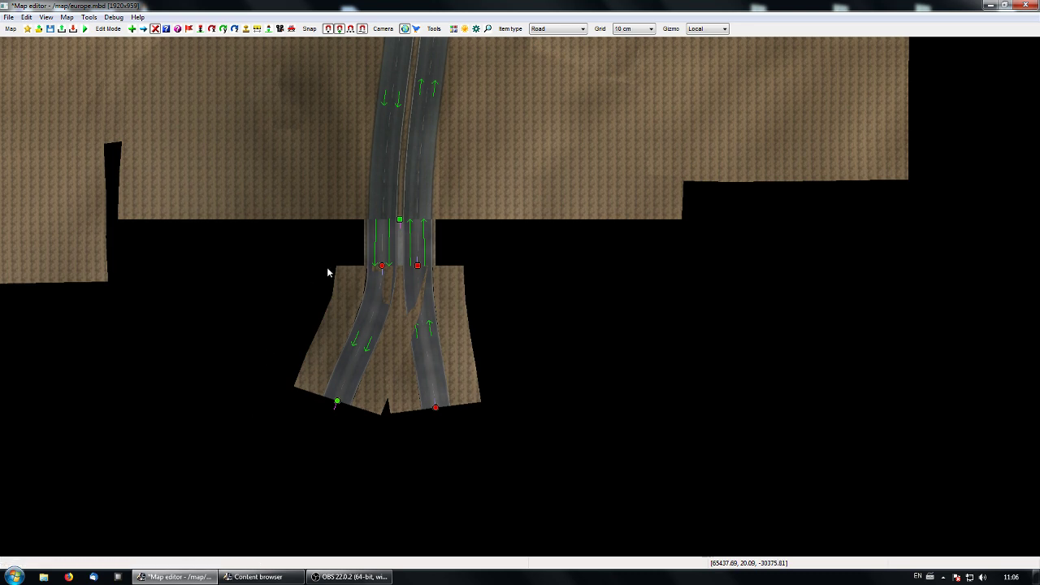
# Draw a trial one-way road about 42 m long beside the fork, heading toward the highway, and delete it.
pyautogui.press('a')
pyautogui.click(256, 386)
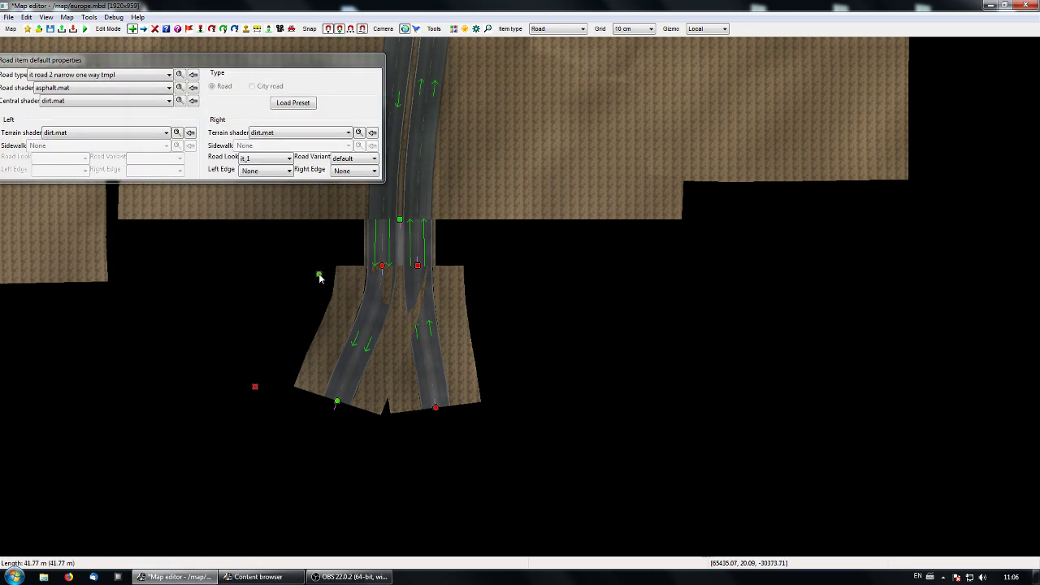
pyautogui.click(318, 274)
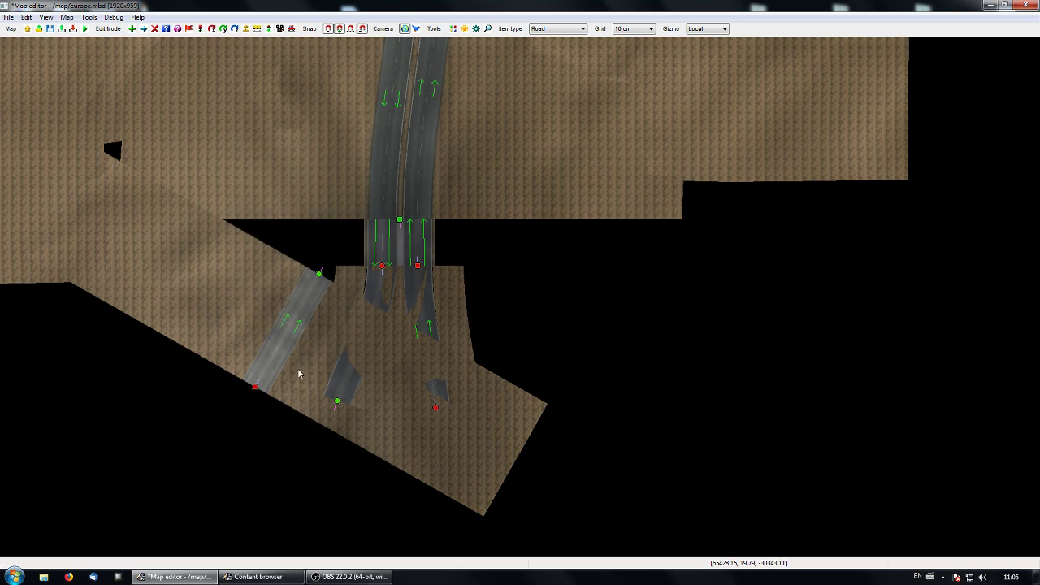
pyautogui.press('d')
pyautogui.click(260, 390)
# Lengthen the fork's right branch road by moving its outer end node farther away from the highway along the road.
pyautogui.moveTo(495, 372); pyautogui.dragTo(479, 408, button='right')
pyautogui.press('m')
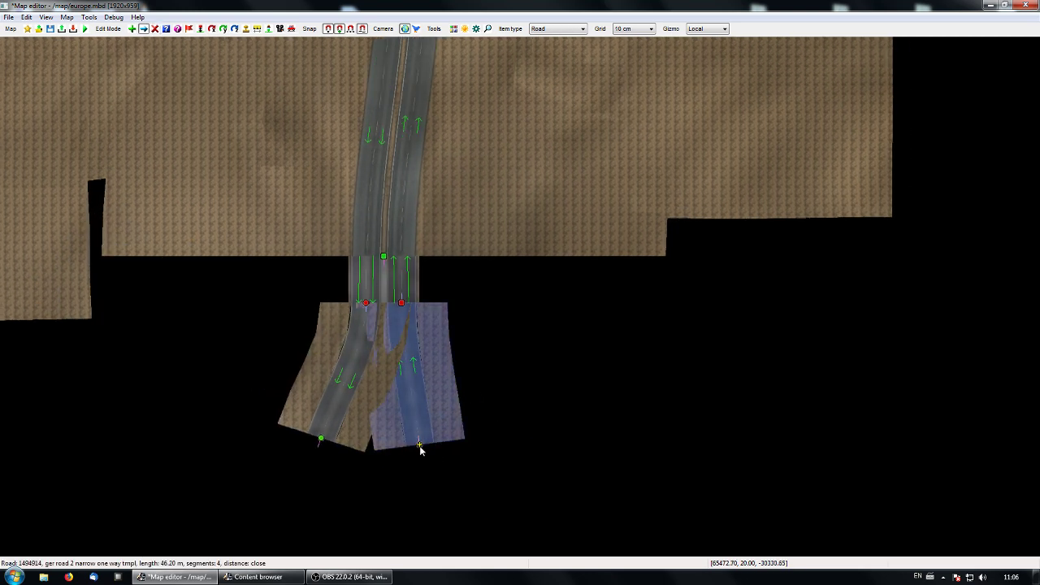
pyautogui.click(419, 445)
pyautogui.moveTo(419, 435); pyautogui.dragTo(437, 549)
# Lengthen the fork's left branch road by moving its outer end node farther away from the highway along the road.
pyautogui.moveTo(446, 508); pyautogui.dragTo(520, 341, button='right')
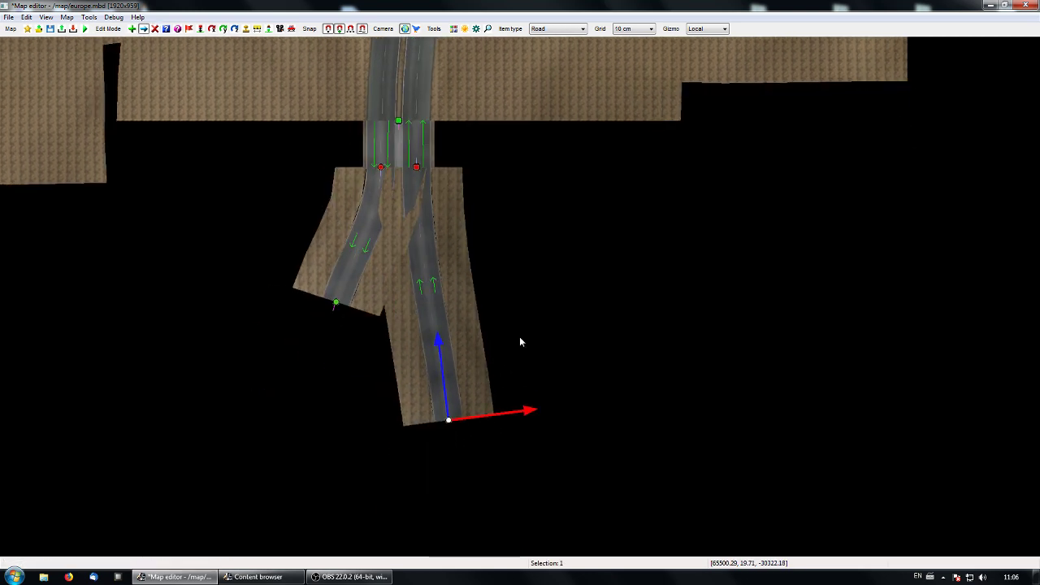
pyautogui.click(336, 304)
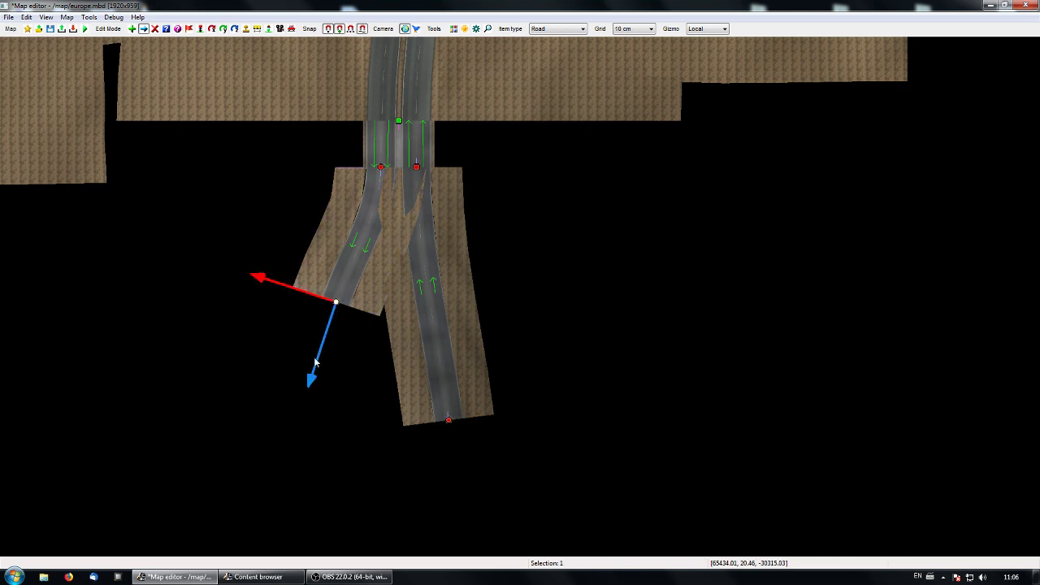
pyautogui.moveTo(334, 313); pyautogui.dragTo(277, 473)
# Move the left branch road's outer end node sideways toward the right branch to narrow the gap between the two roads.
pyautogui.scroll(2, 626, 365)
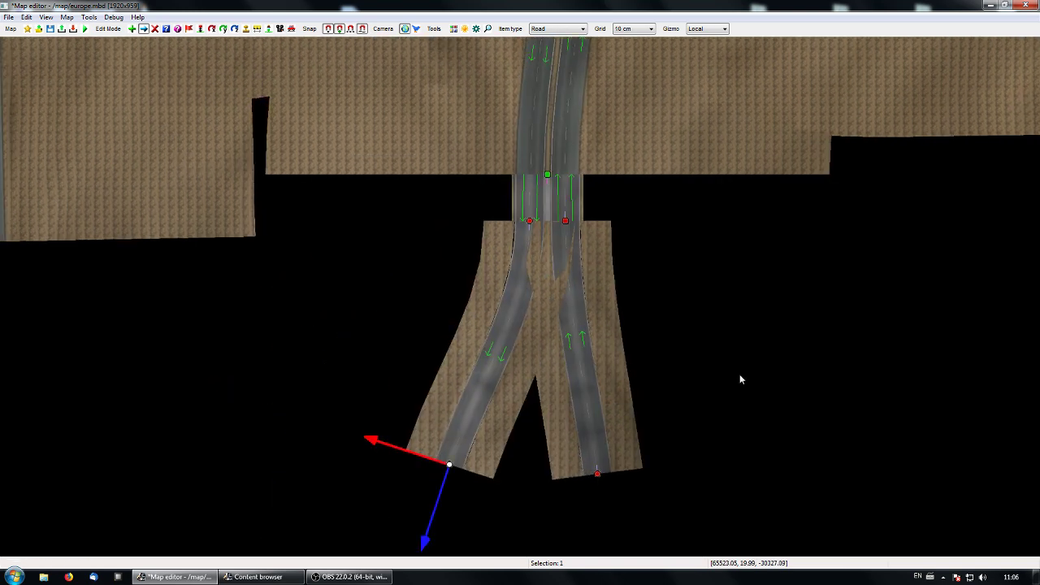
pyautogui.moveTo(740, 379); pyautogui.dragTo(602, 369, button='right')
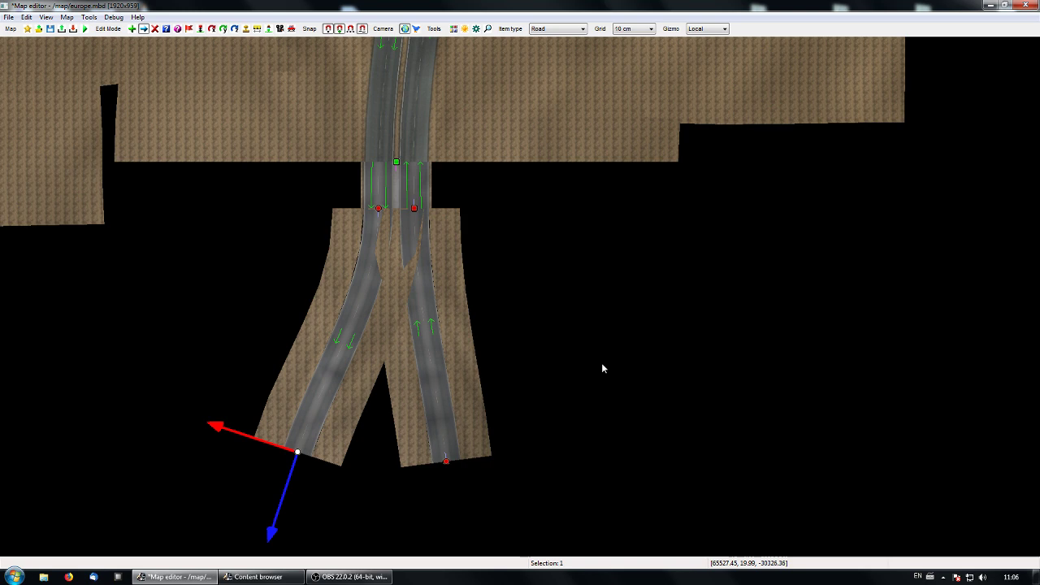
pyautogui.moveTo(594, 333); pyautogui.dragTo(602, 259, button='right')
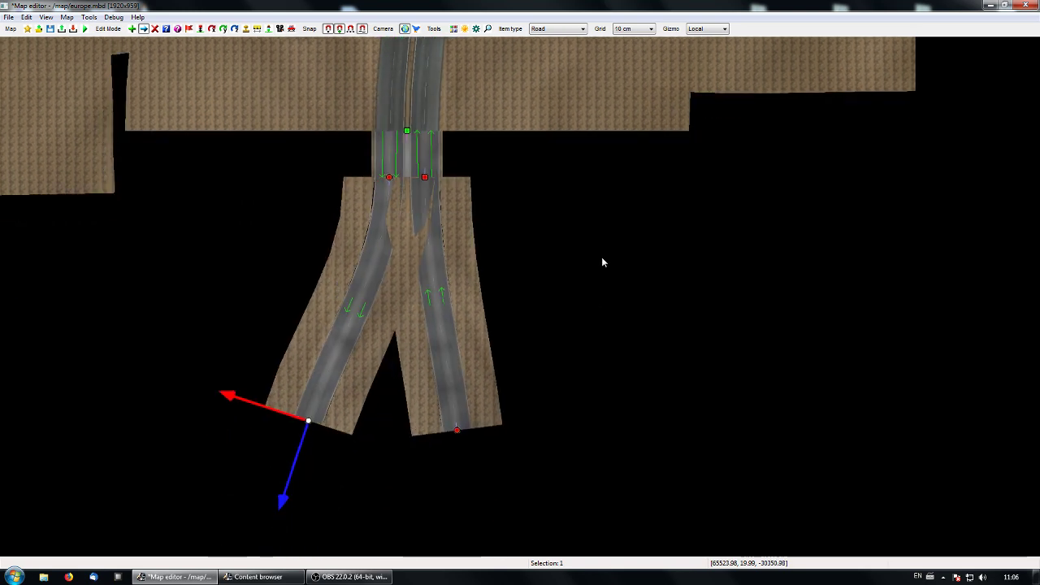
pyautogui.moveTo(600, 369); pyautogui.dragTo(641, 334, button='right')
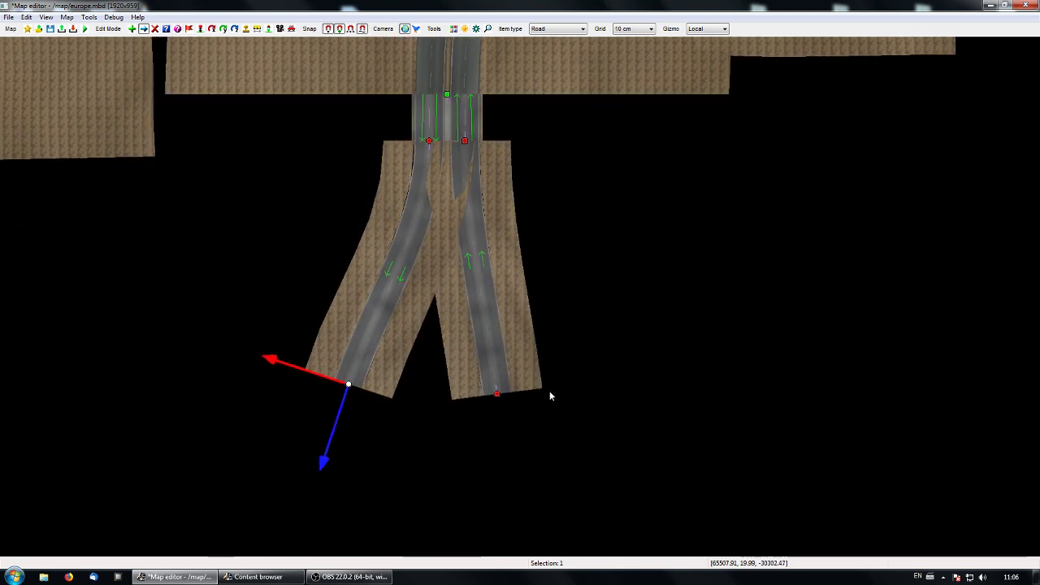
pyautogui.moveTo(282, 368); pyautogui.dragTo(315, 372)
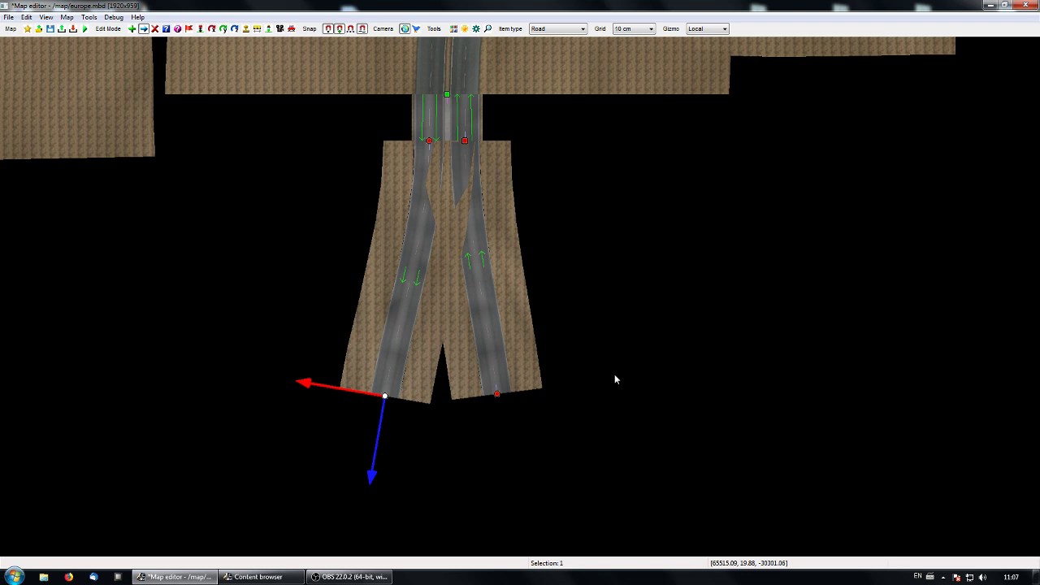
# Switch to the perspective view of the fork and select both branch roads.
pyautogui.moveTo(605, 371); pyautogui.dragTo(603, 463, button='right')
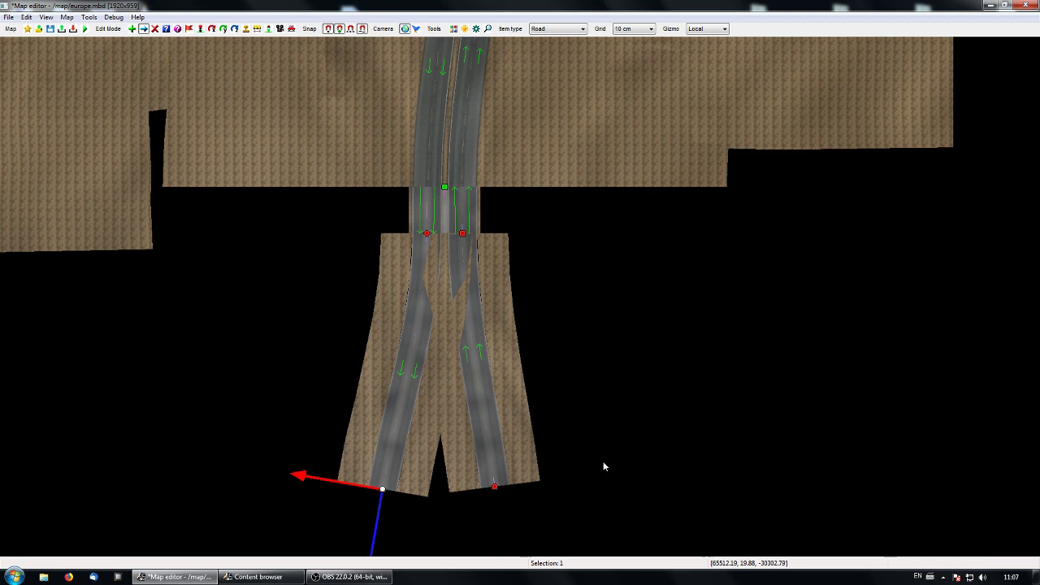
pyautogui.moveTo(587, 409); pyautogui.dragTo(588, 466, button='middle')
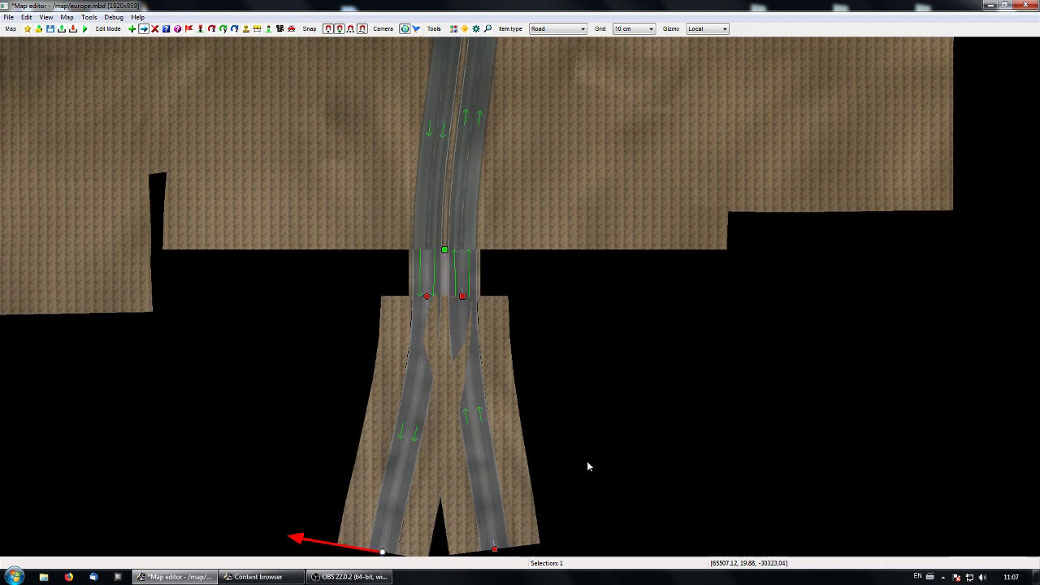
pyautogui.click(555, 429)
pyautogui.press('p')
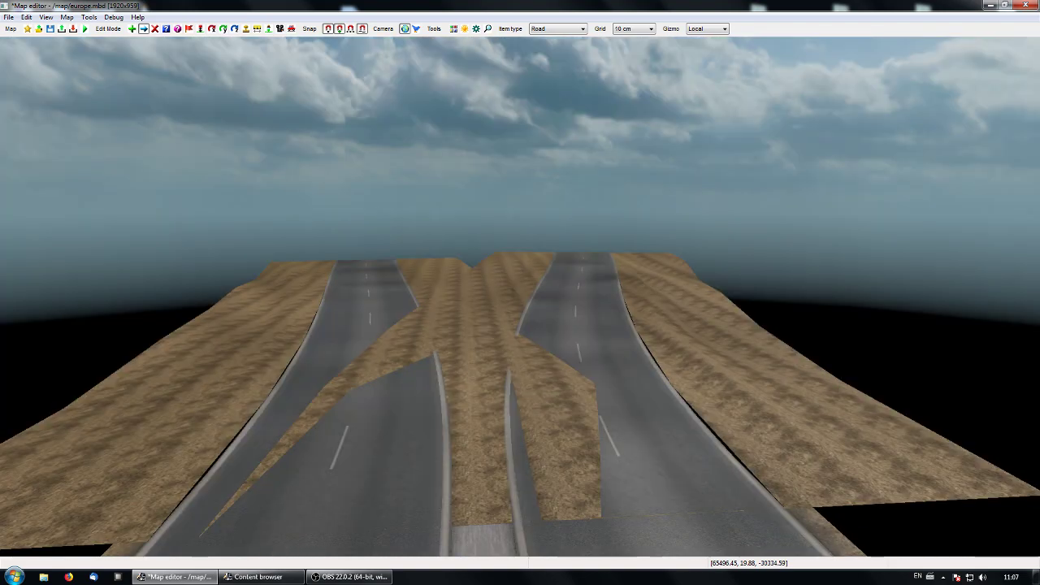
pyautogui.press('p')
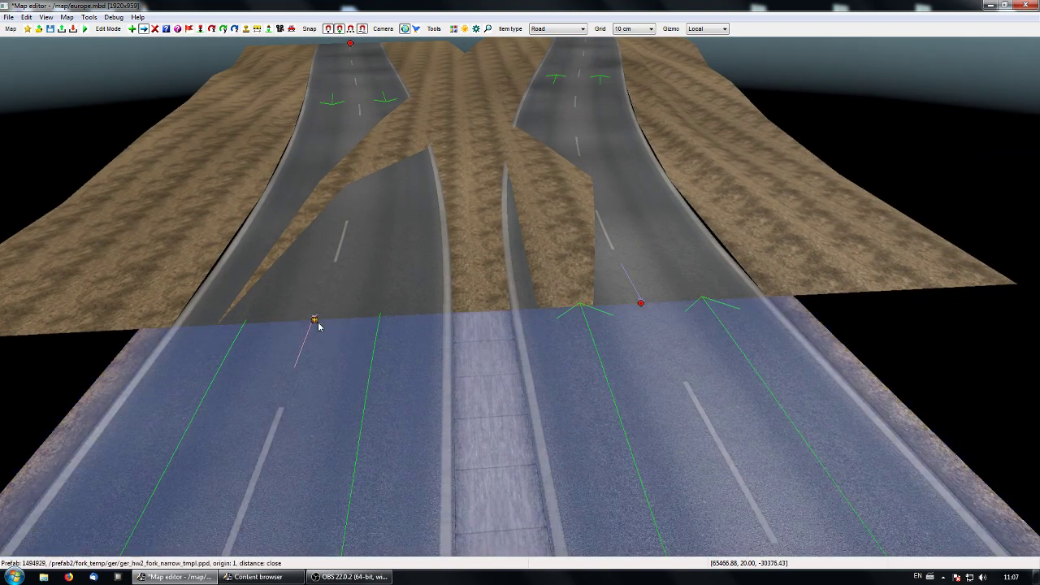
pyautogui.press('p')
pyautogui.press('p')
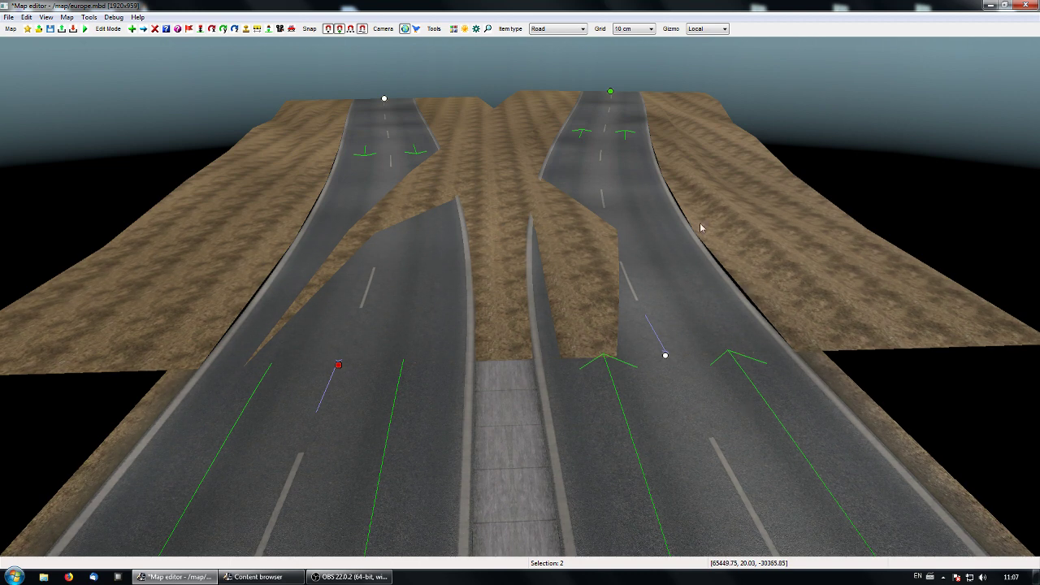
# Open the properties of the two selected branch roads and check the available road variants and road looks.
pyautogui.doubleClick(666, 357)
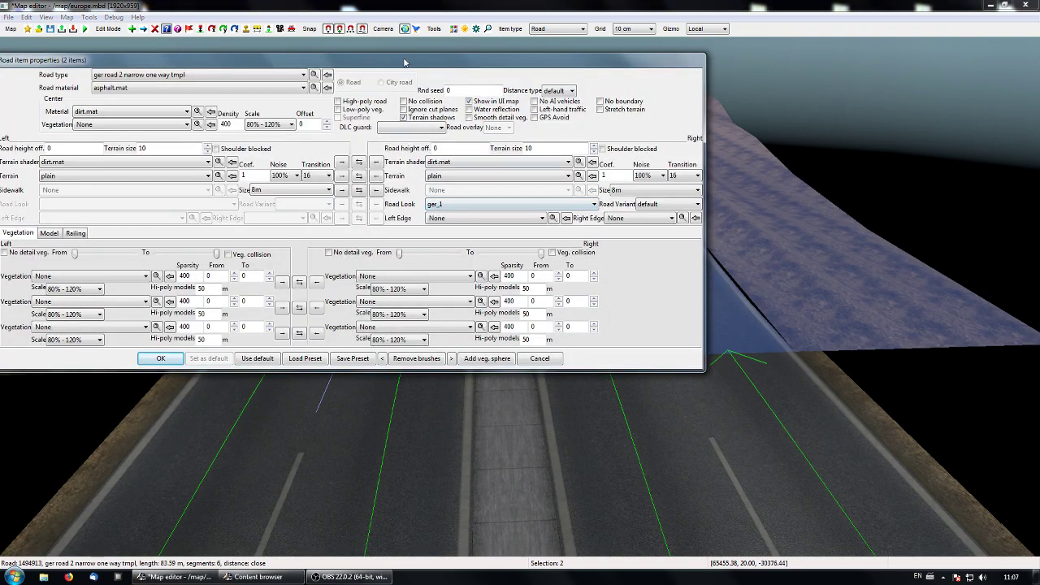
pyautogui.moveTo(404, 62); pyautogui.dragTo(360, 186)
pyautogui.click(624, 329)
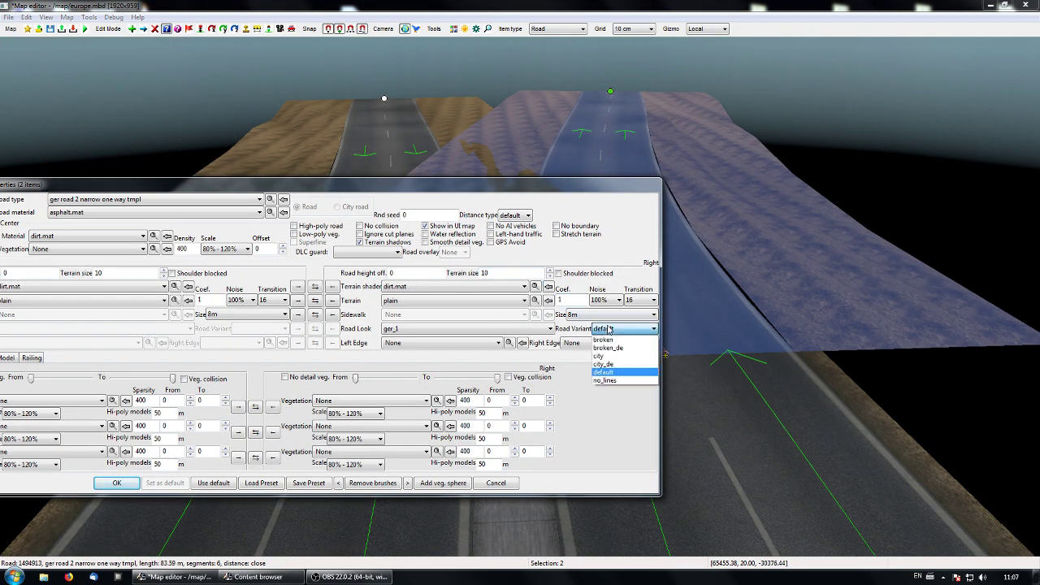
pyautogui.click(609, 328)
pyautogui.click(550, 328)
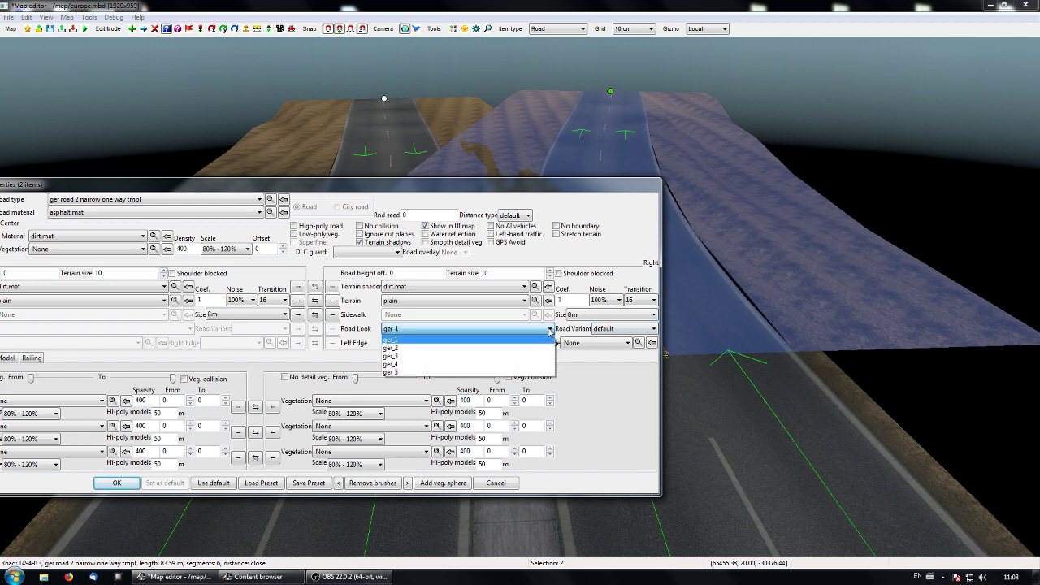
pyautogui.click(550, 330)
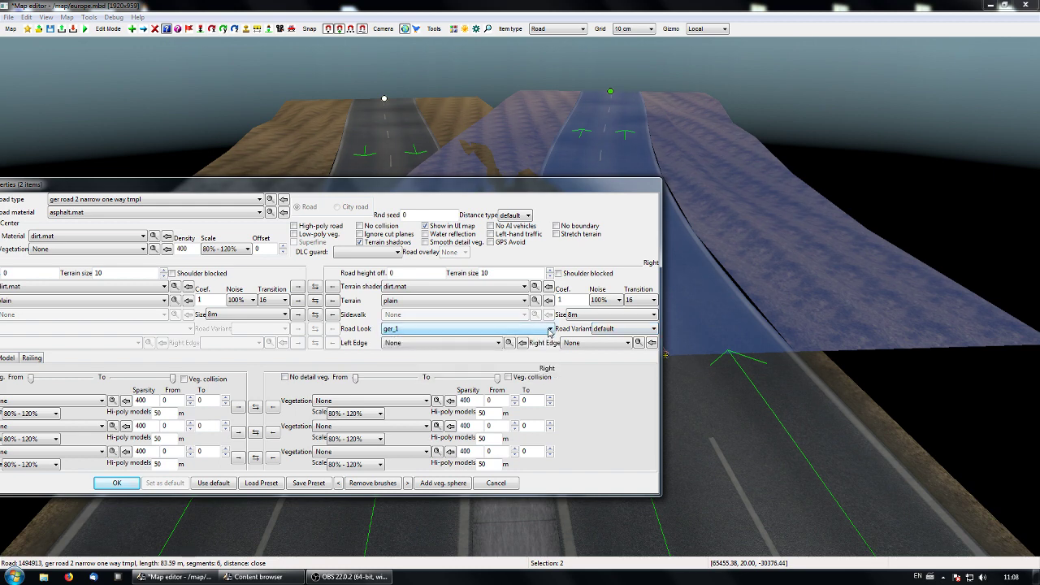
# Set the left and right edges of both branch roads to ger_shoulder_15 and apply the properties.
pyautogui.click(459, 348)
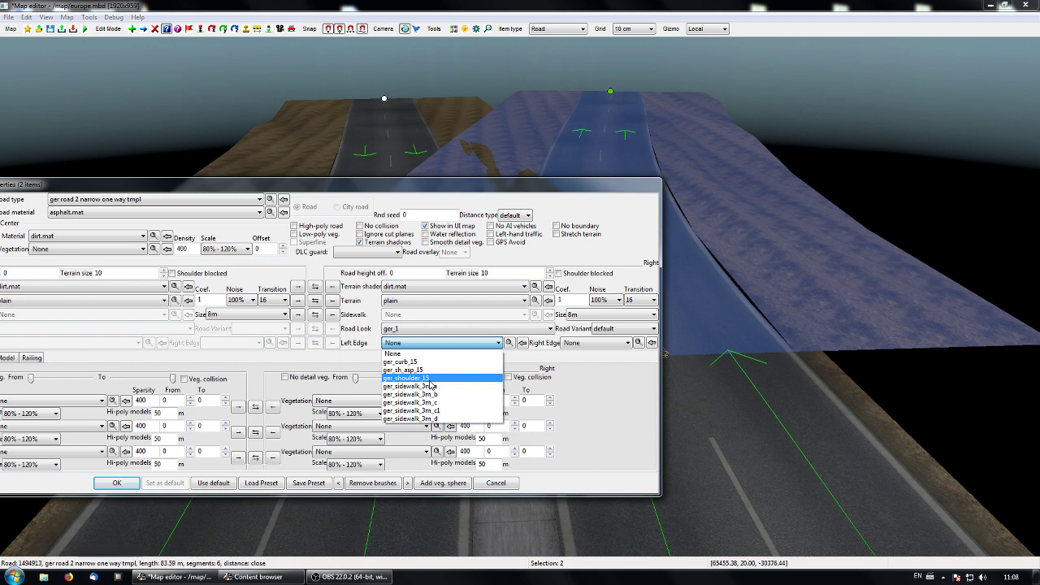
pyautogui.click(431, 378)
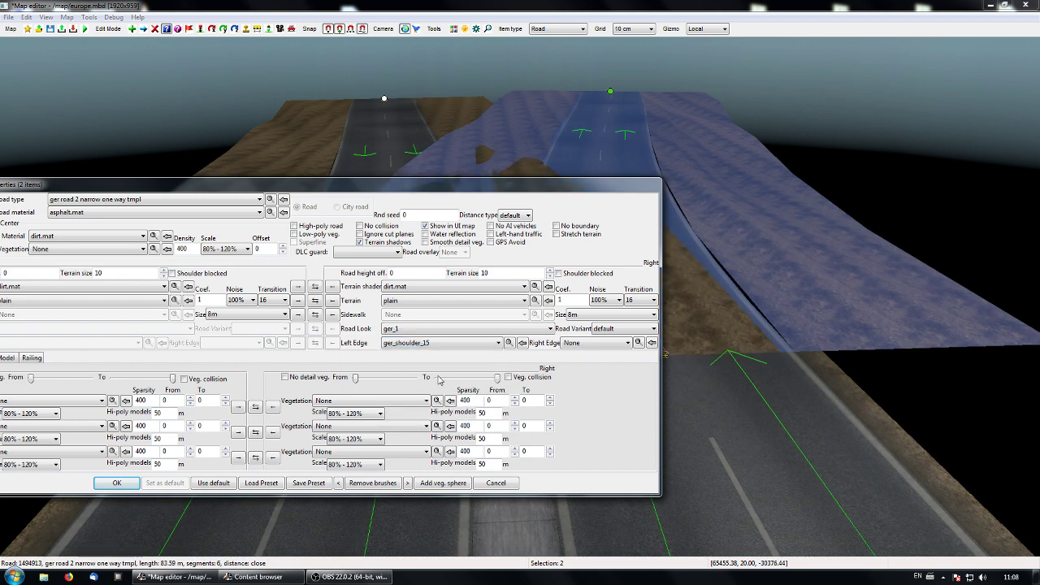
pyautogui.click(598, 342)
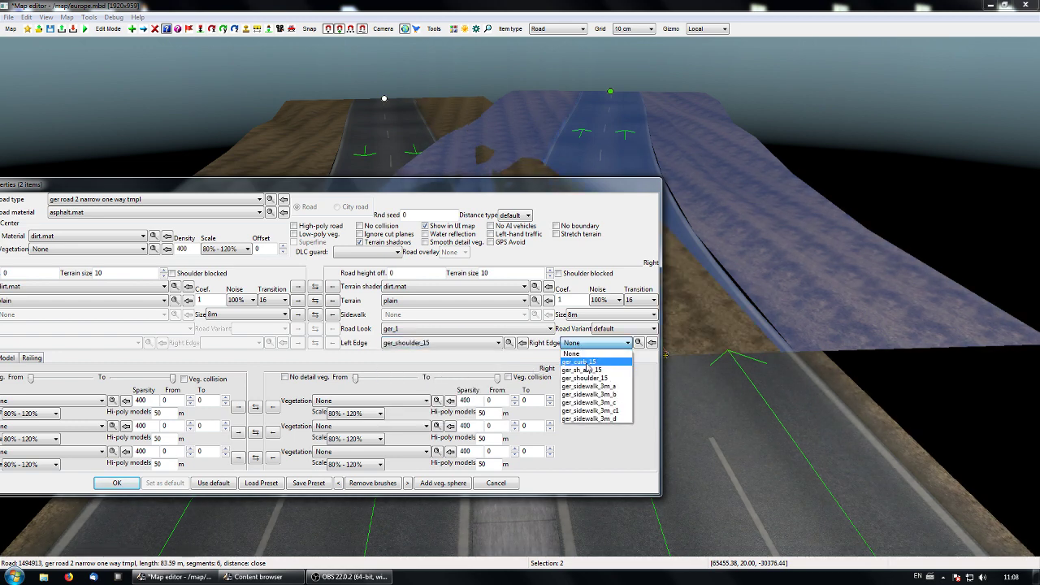
pyautogui.click(599, 378)
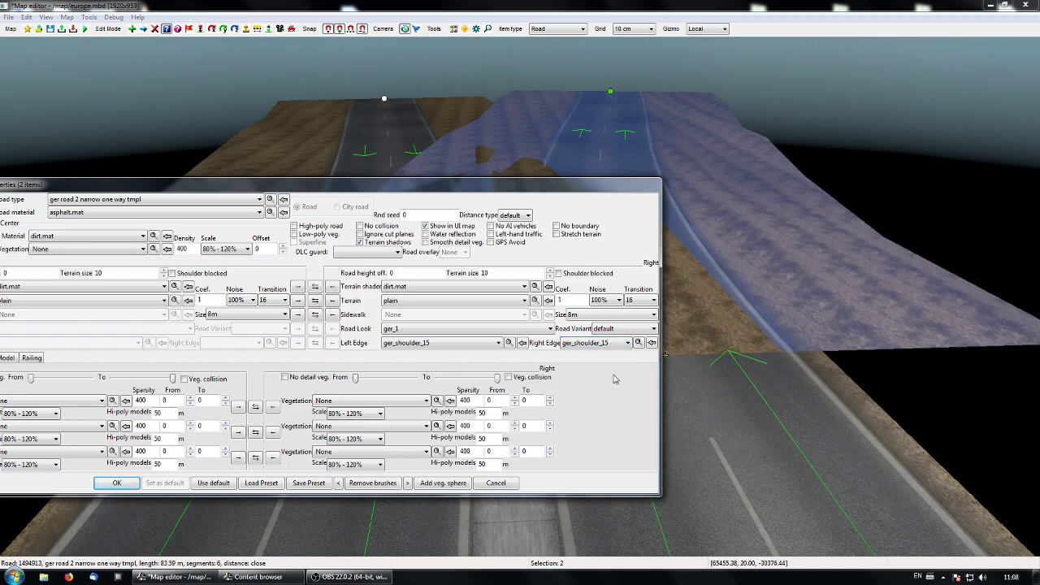
pyautogui.click(116, 483)
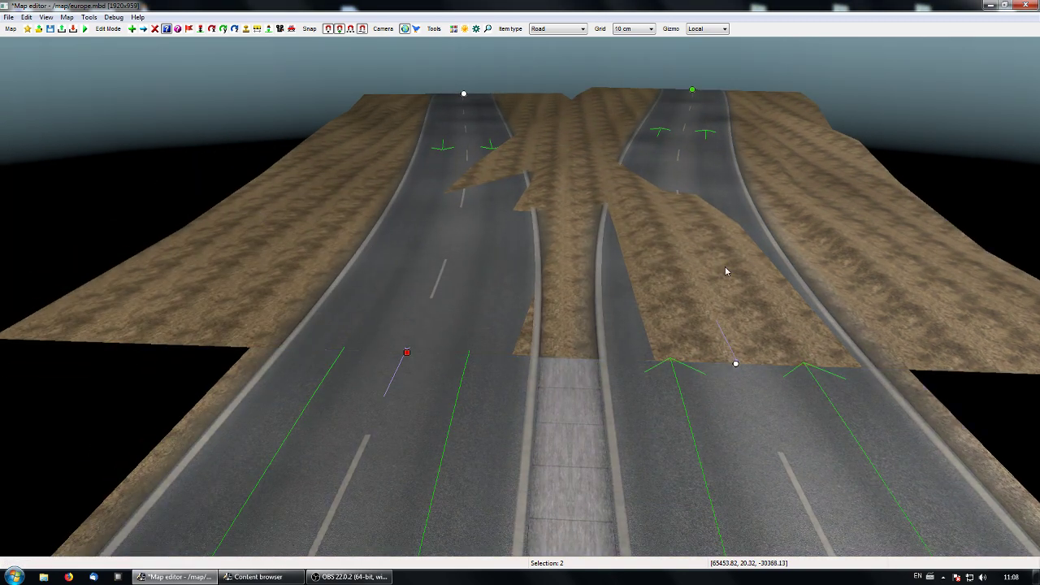
# Set the left terrain profile of both branch roads to 45 degree slope straight and apply the properties.
pyautogui.moveTo(721, 341); pyautogui.dragTo(520, 302, button='middle')
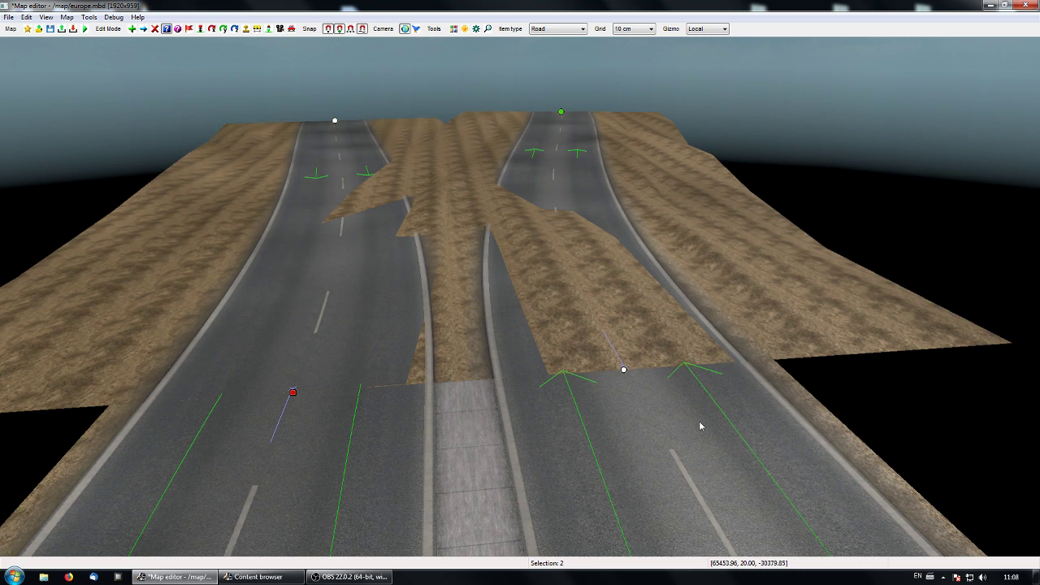
pyautogui.moveTo(700, 422); pyautogui.dragTo(520, 297, button='middle')
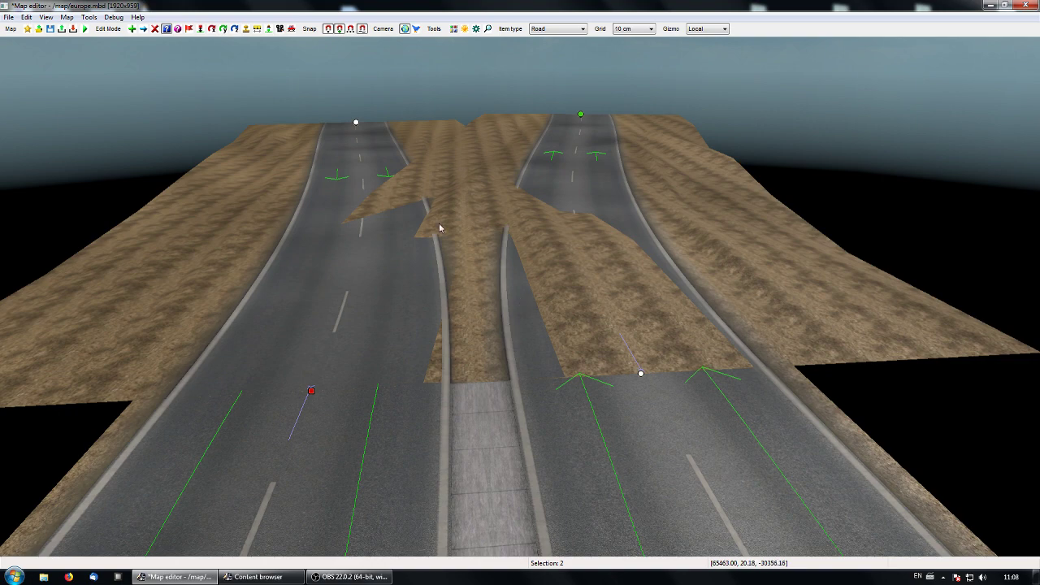
pyautogui.click(640, 376)
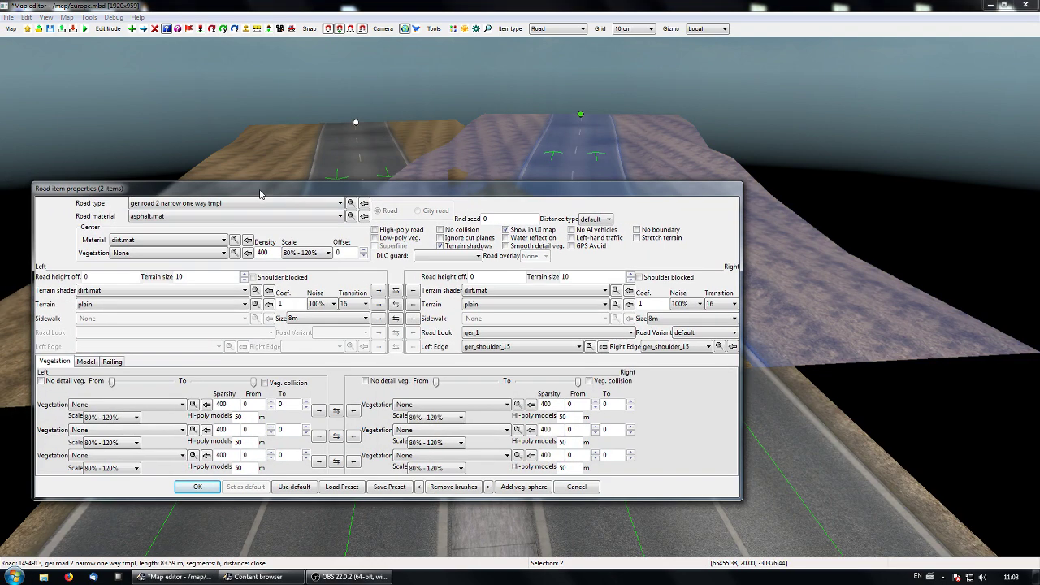
pyautogui.click(172, 307)
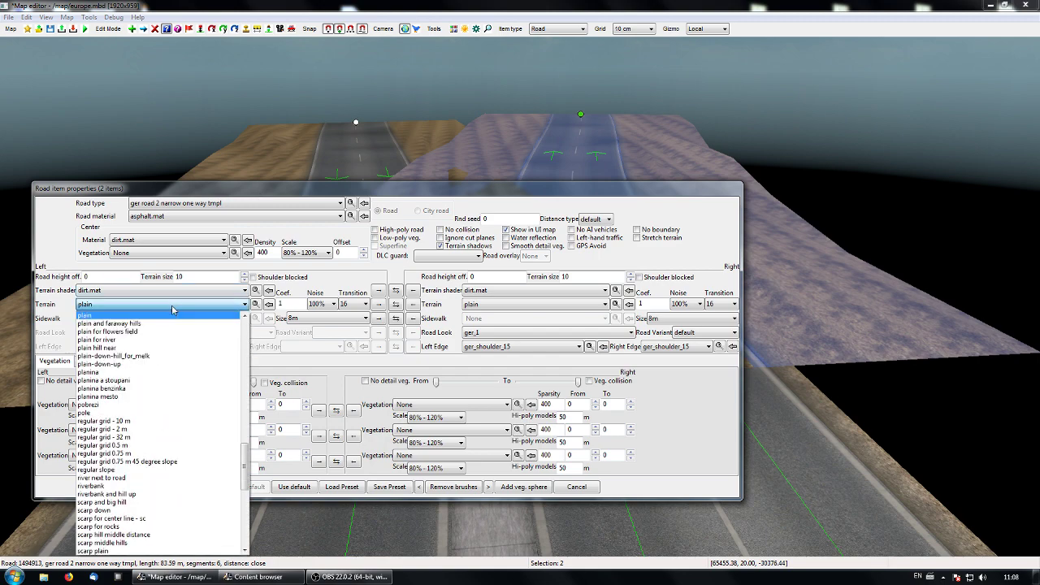
pyautogui.moveTo(245, 445); pyautogui.dragTo(257, 326)
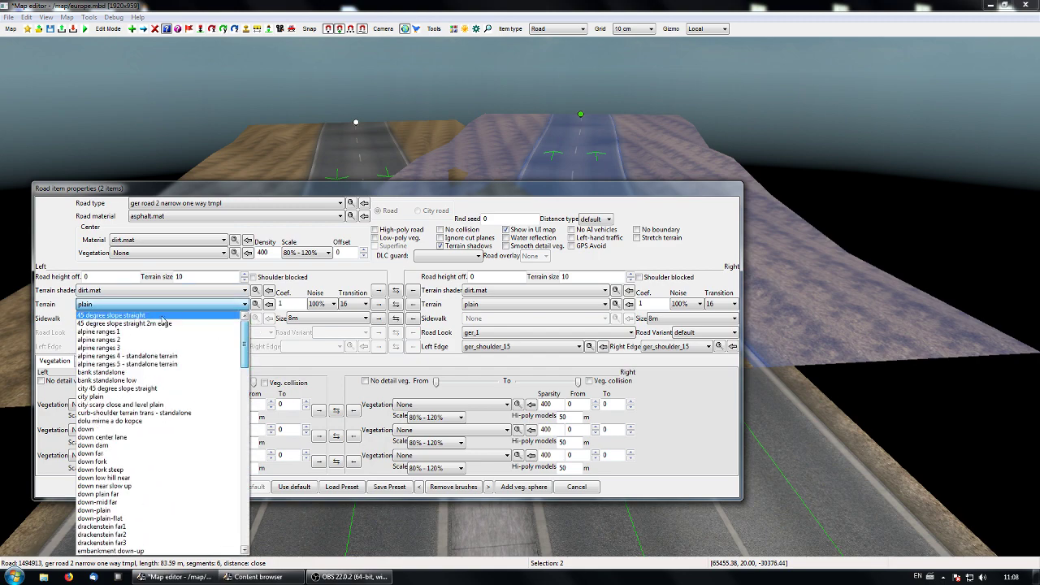
pyautogui.click(114, 315)
pyautogui.click(203, 486)
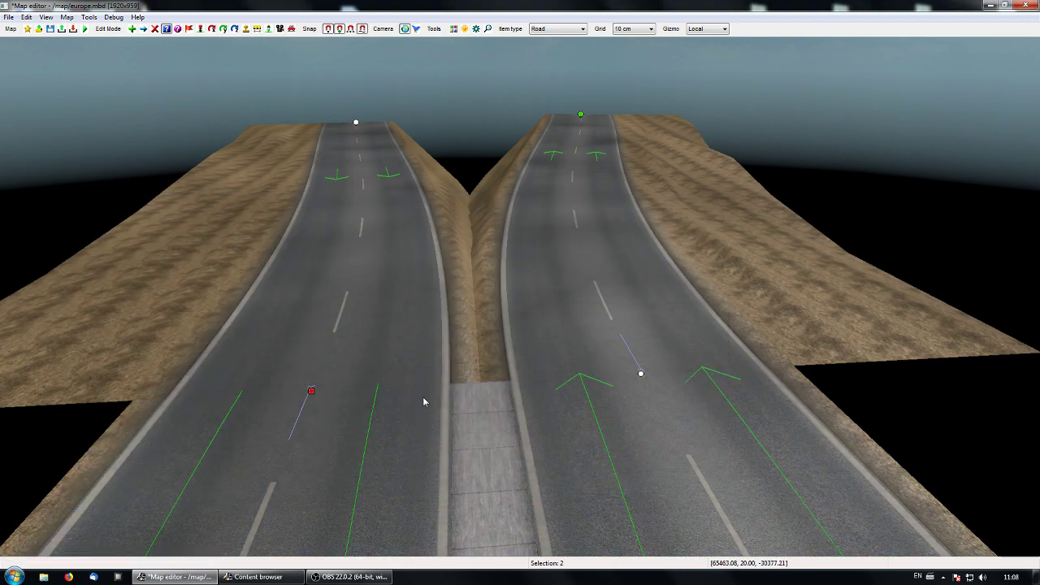
# Deselect the branch roads in the top-down view and turn on the display of collisions.
pyautogui.moveTo(423, 401); pyautogui.dragTo(638, 354, button='middle')
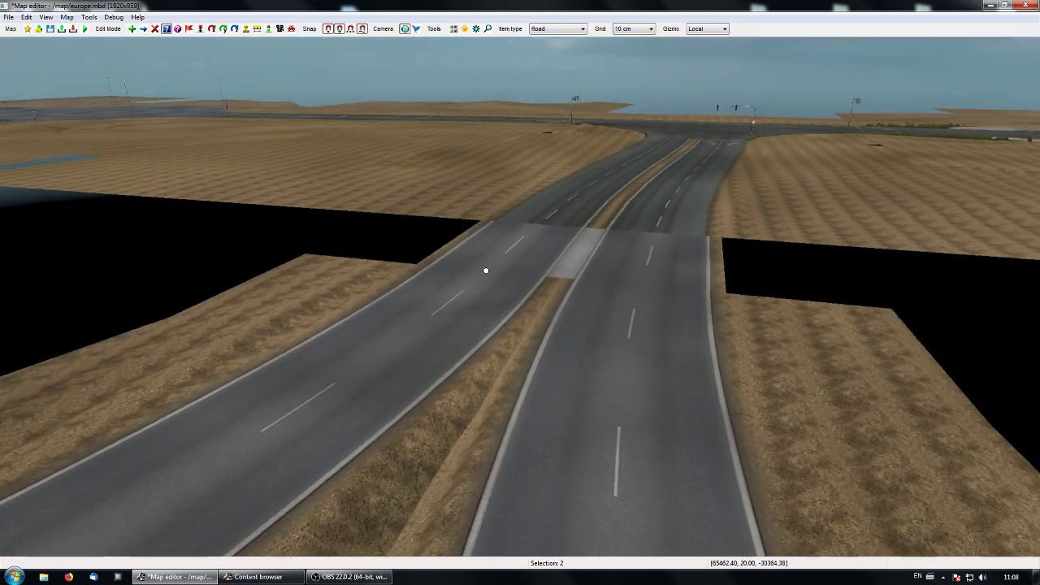
pyautogui.moveTo(520, 297); pyautogui.dragTo(477, 399, button='middle')
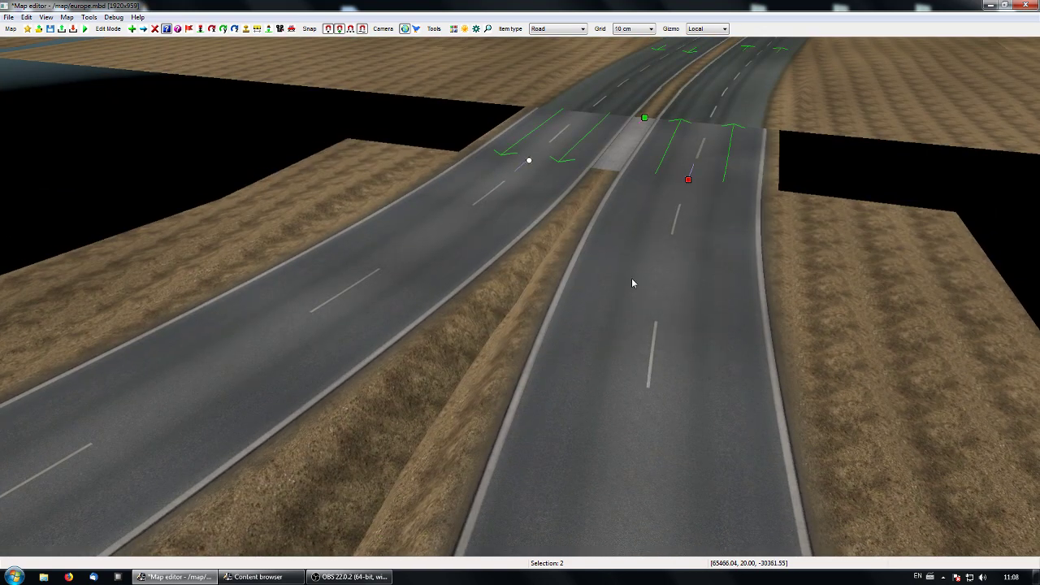
pyautogui.moveTo(651, 292); pyautogui.dragTo(520, 301, button='middle')
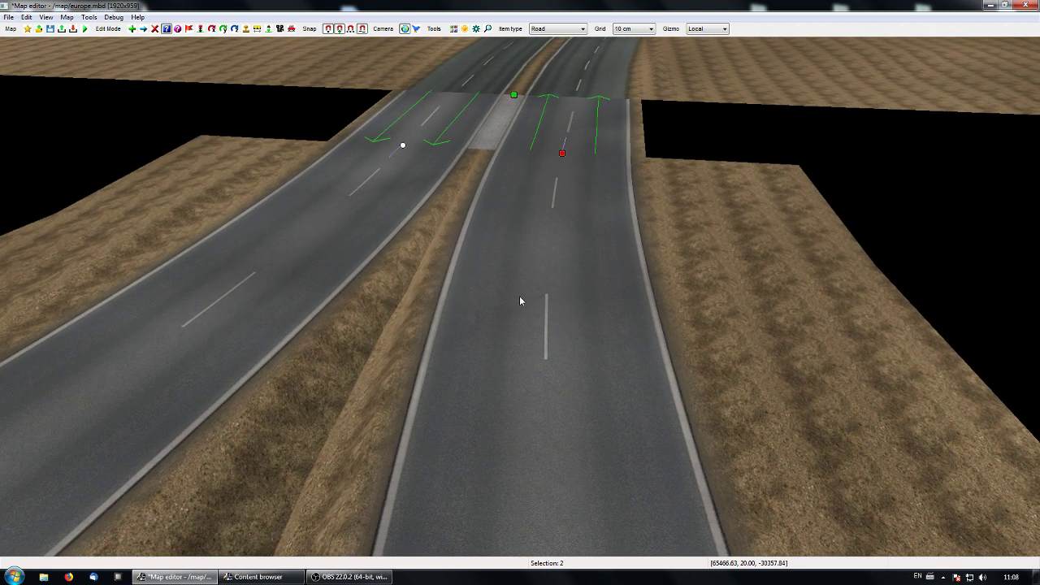
pyautogui.press('space')
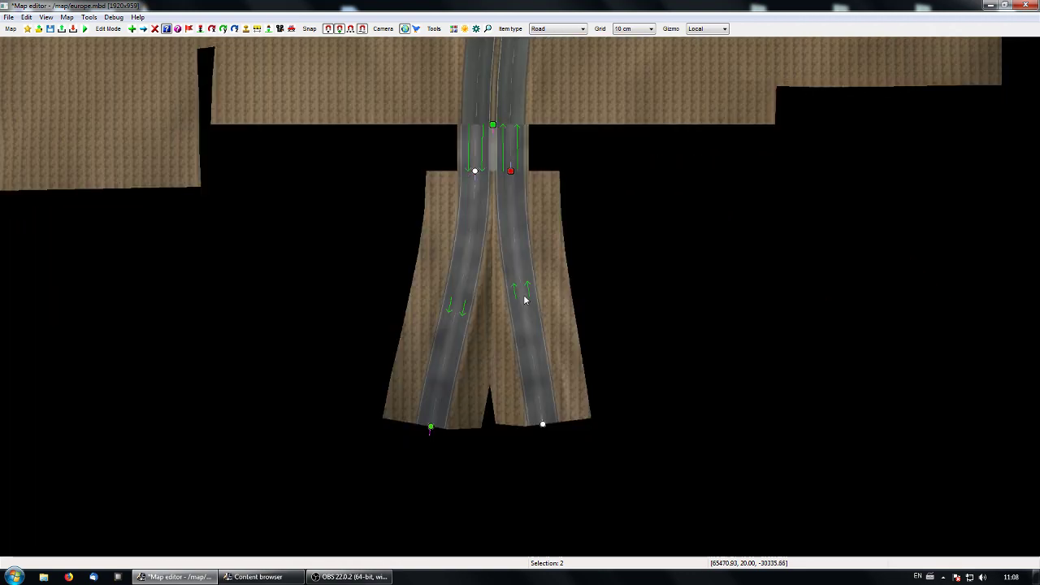
pyautogui.moveTo(524, 296); pyautogui.dragTo(520, 325, button='right')
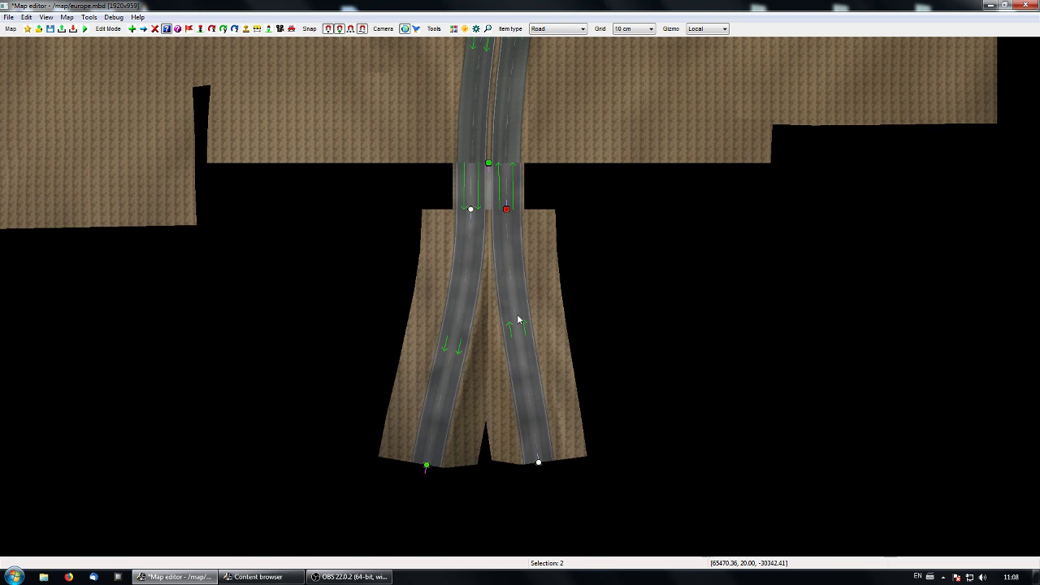
pyautogui.click(382, 289)
pyautogui.click(27, 18)
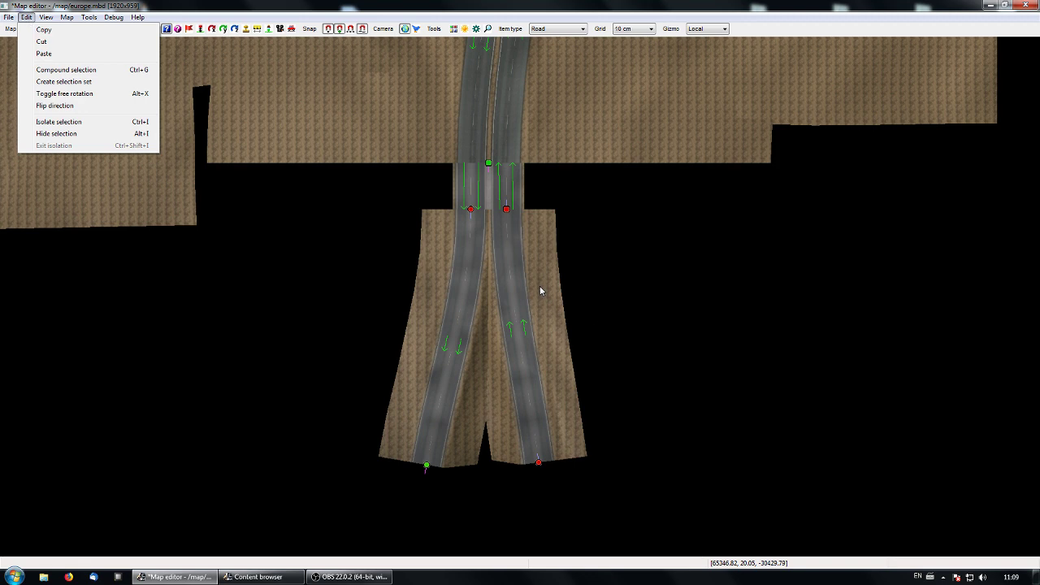
pyautogui.moveTo(46, 17)
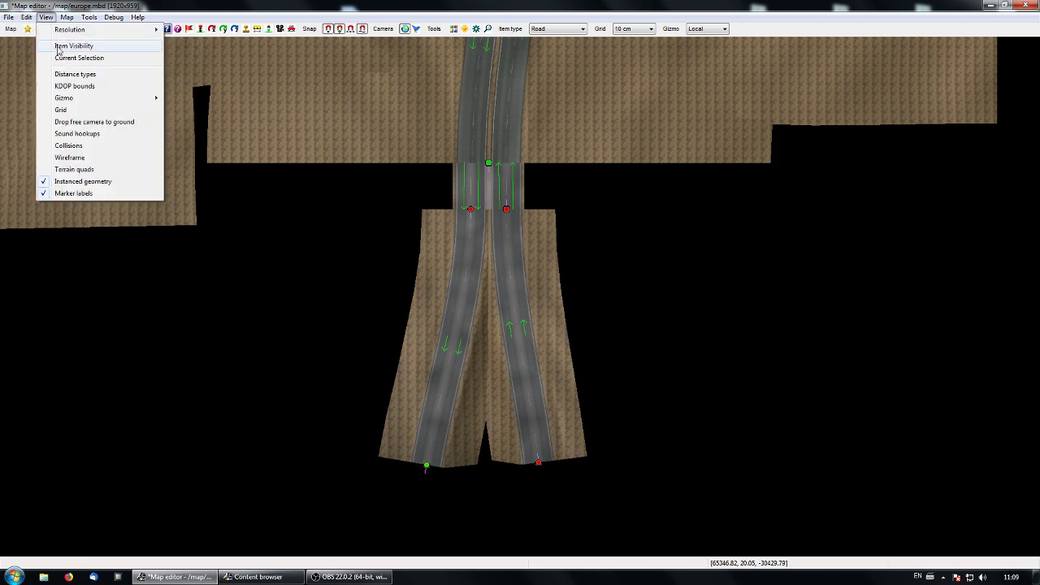
pyautogui.click(88, 146)
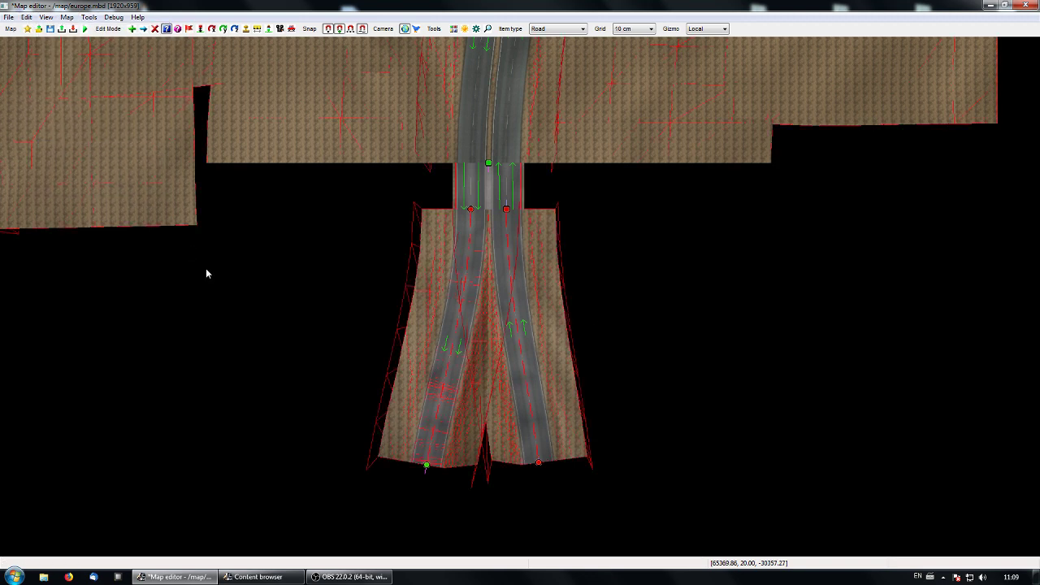
# Examine the collision boundaries along the outer edges and in the gap between the two branch roads.
pyautogui.moveTo(206, 269); pyautogui.dragTo(180, 303, button='right')
pyautogui.press('p')
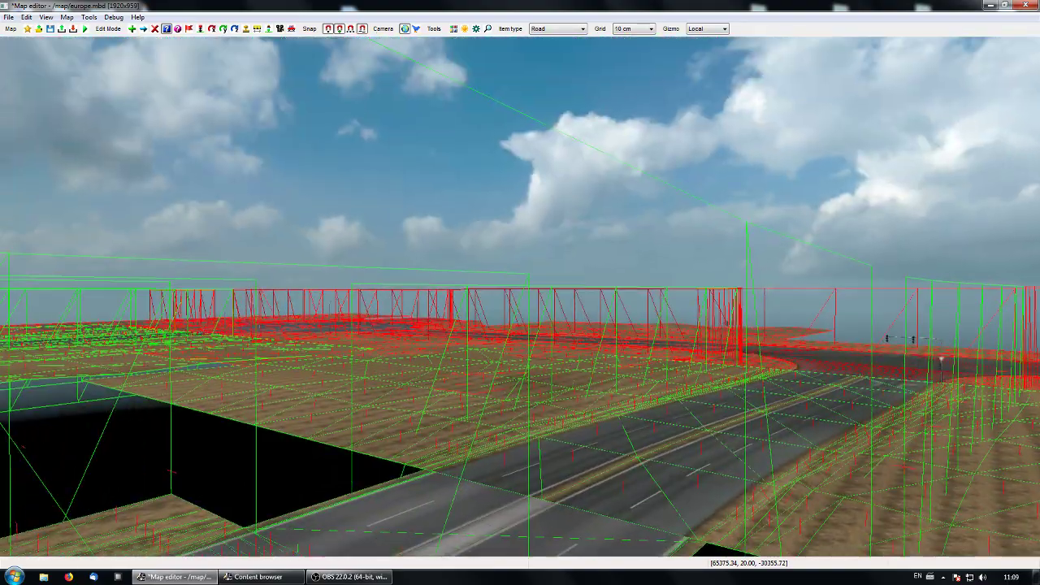
pyautogui.press('KP_8')
pyautogui.press('KP_8')
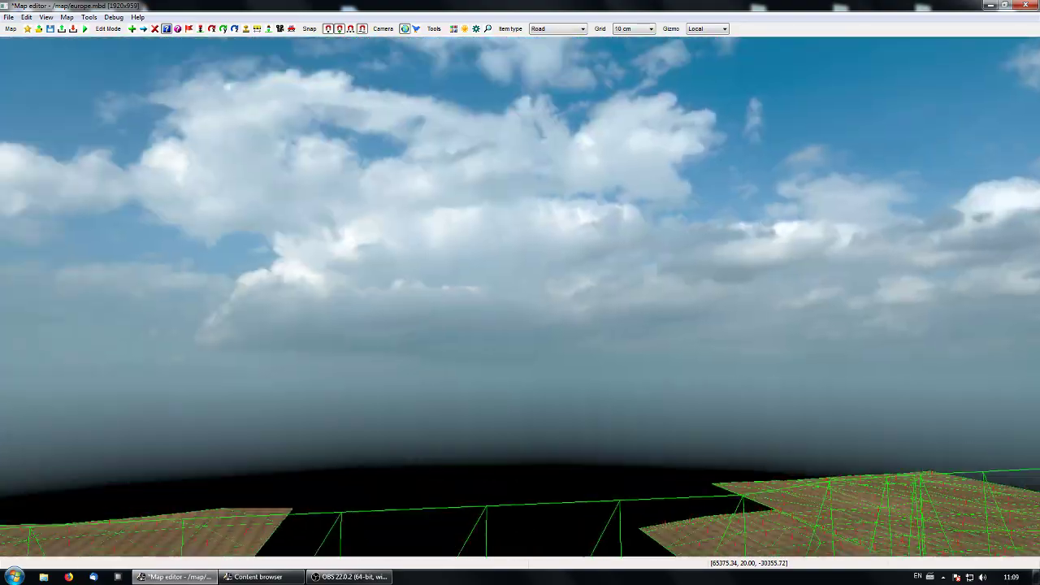
pyautogui.press('KP_8')
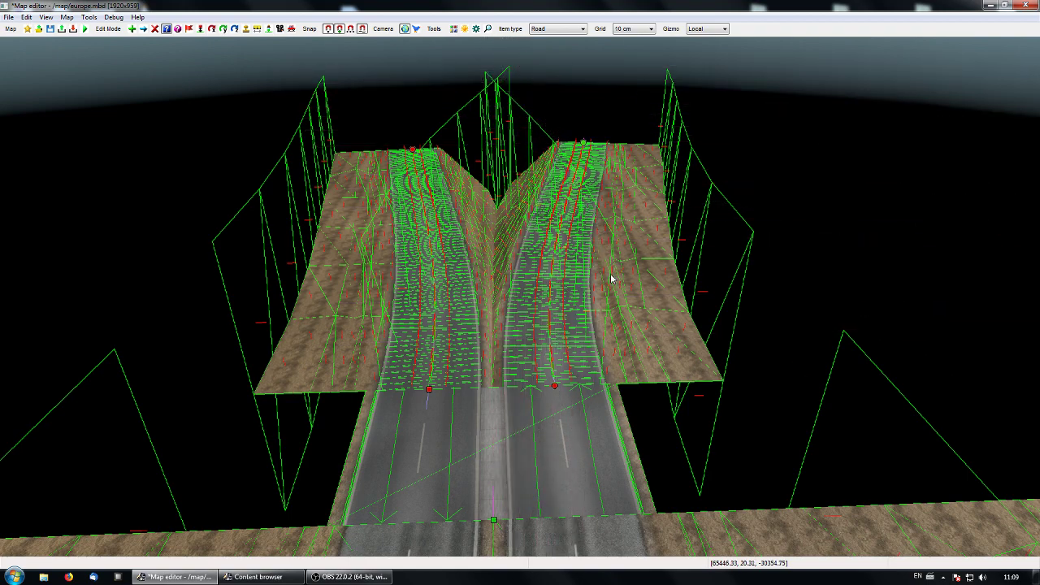
pyautogui.moveTo(444, 295); pyautogui.dragTo(651, 266, button='right')
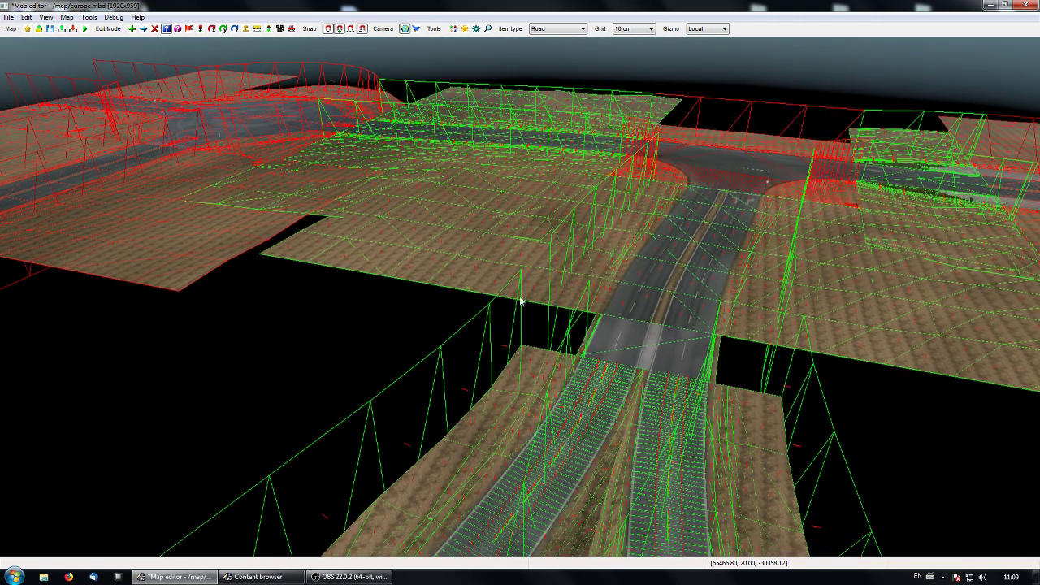
pyautogui.press('r')
pyautogui.scroll(5, 521, 304)
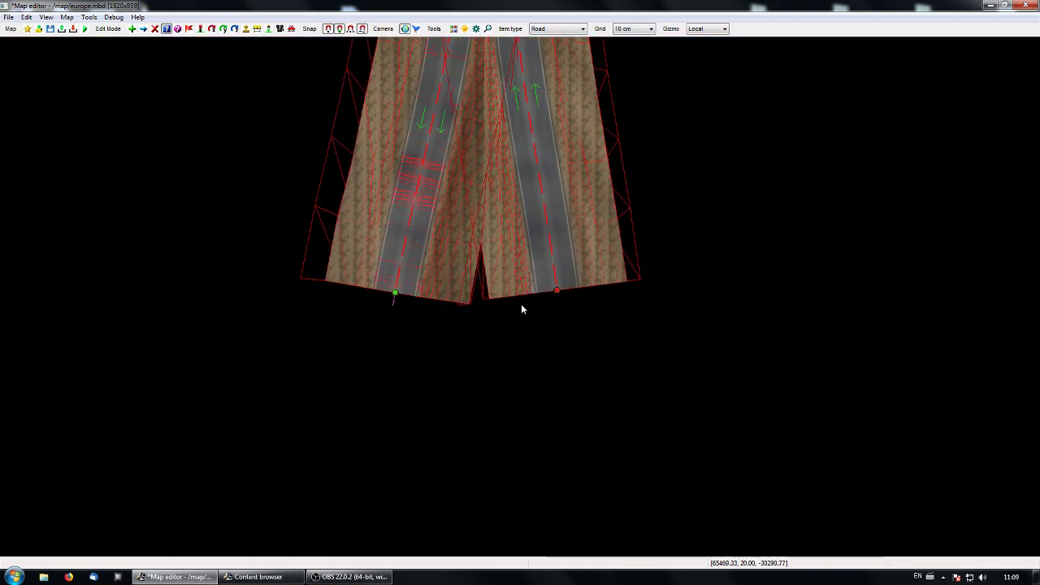
pyautogui.moveTo(539, 106); pyautogui.dragTo(551, 411, button='right')
pyautogui.moveTo(558, 284); pyautogui.dragTo(502, 387, button='right')
pyautogui.press('r')
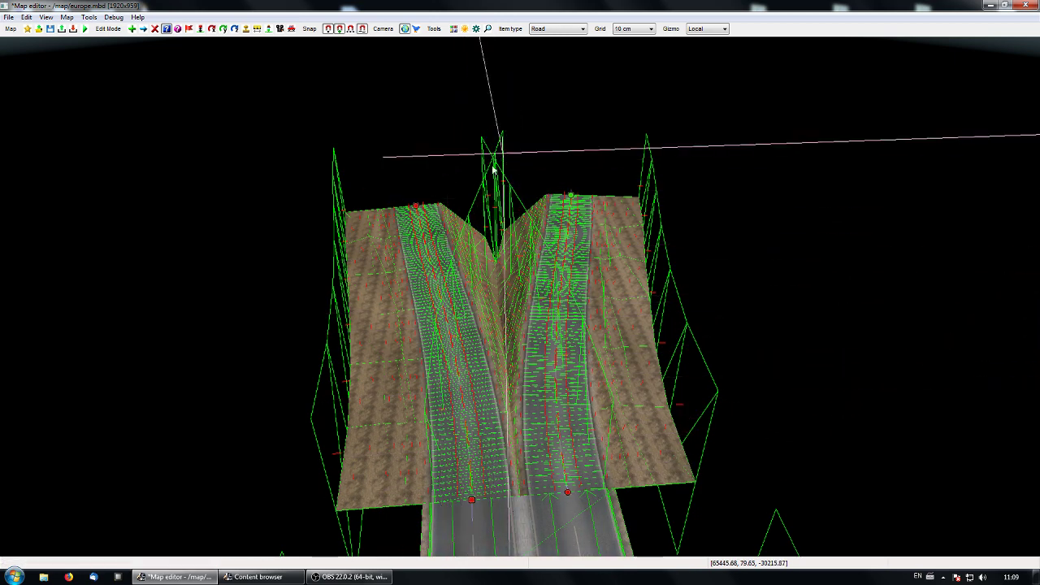
pyautogui.moveTo(402, 395); pyautogui.dragTo(380, 460, button='right')
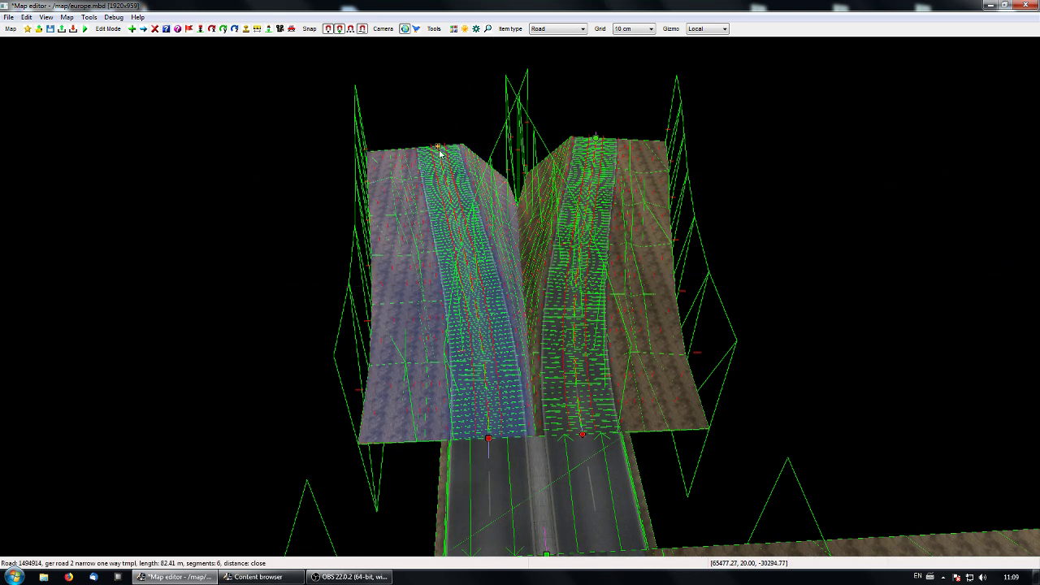
# Enable No boundary and High-poly road for both branch roads and apply the properties.
pyautogui.doubleClick(584, 439)
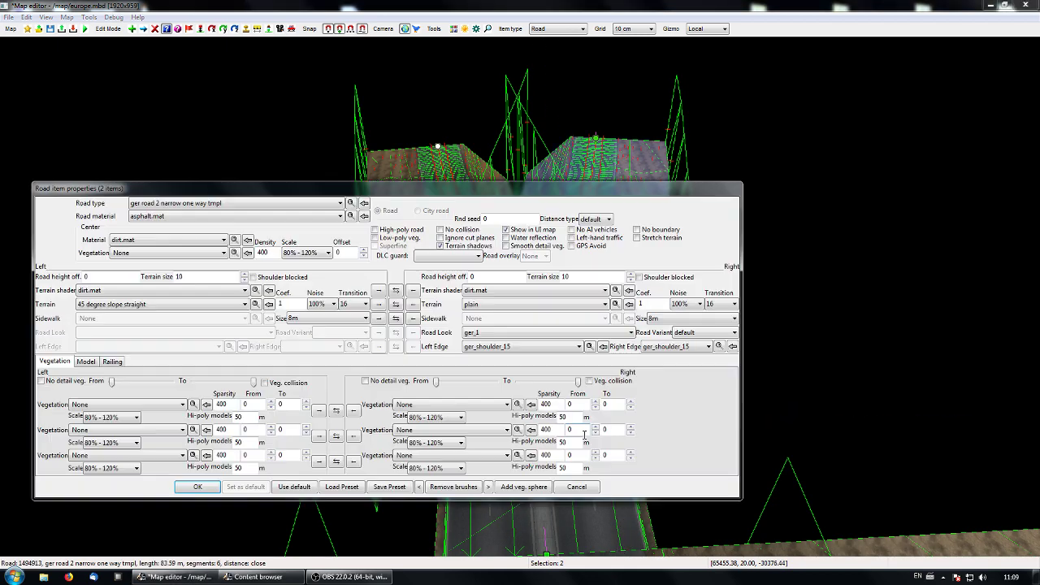
pyautogui.click(637, 230)
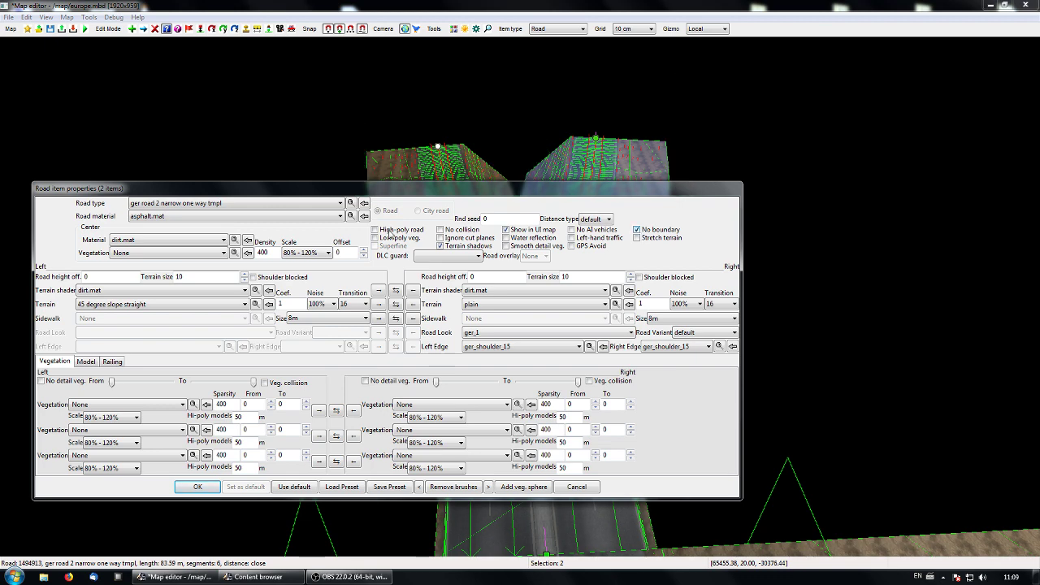
pyautogui.click(376, 230)
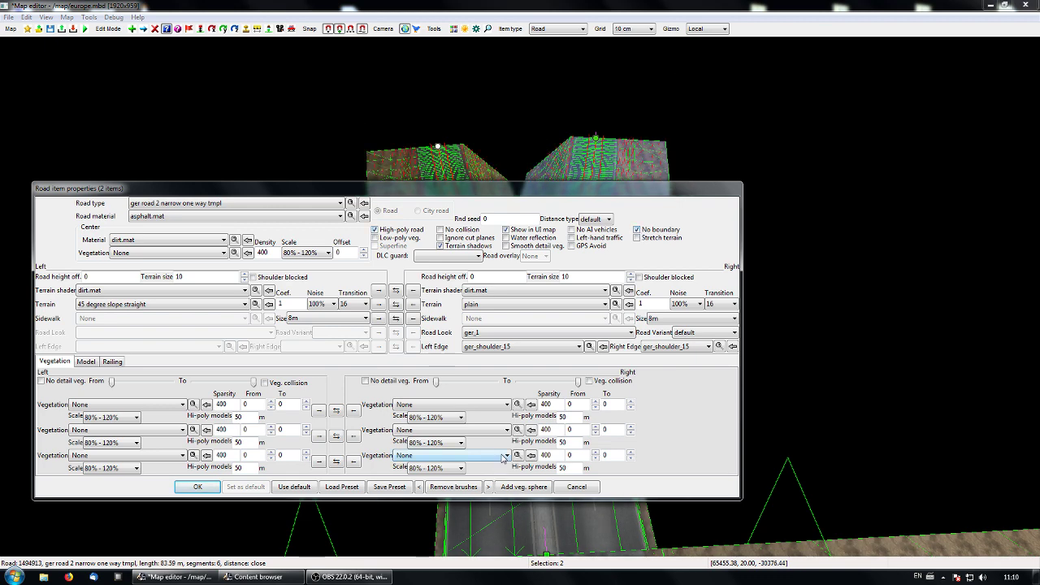
pyautogui.click(204, 488)
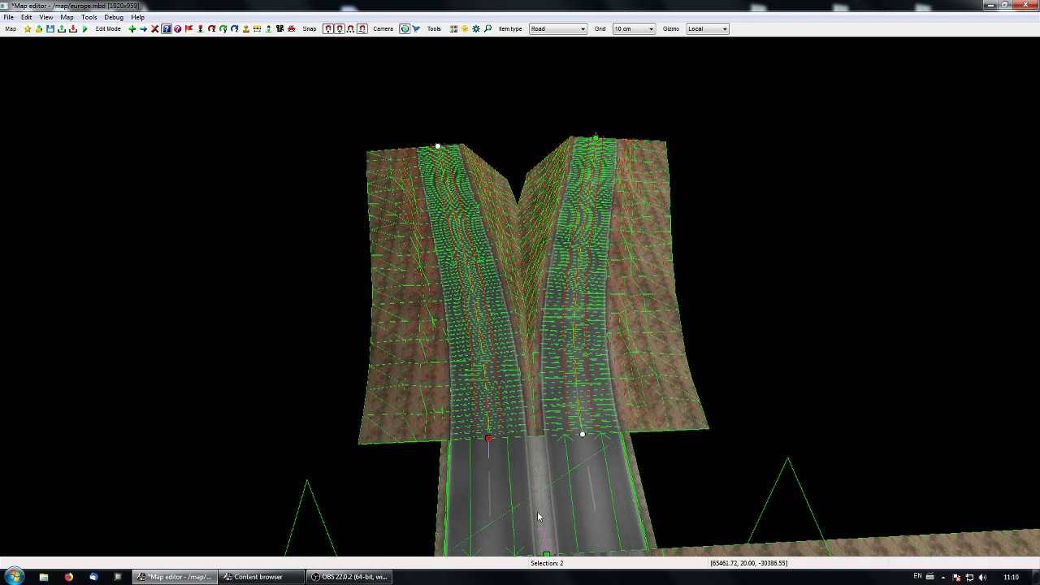
# Inspect the collision geometry of the branch roads and the boundaries along the adjoining highway in the perspective view.
pyautogui.moveTo(537, 513); pyautogui.dragTo(598, 508, button='middle')
pyautogui.moveTo(520, 296); pyautogui.dragTo(517, 154, button='middle')
pyautogui.scroll(8, 520, 296)
pyautogui.moveTo(520, 297); pyautogui.dragTo(388, 199, button='middle')
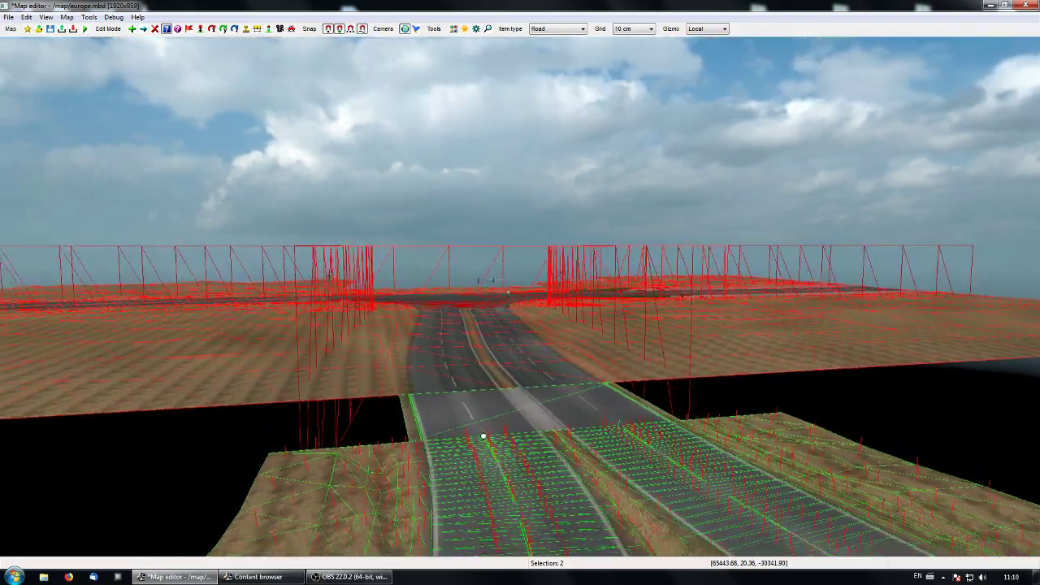
pyautogui.scroll(3, 520, 296)
pyautogui.moveTo(520, 297); pyautogui.dragTo(801, 252, button='middle')
pyautogui.press('Up')
pyautogui.press('Up')
pyautogui.press('Up')
pyautogui.press('Up')
pyautogui.press('Up')
pyautogui.press('Up')
pyautogui.moveTo(520, 297); pyautogui.dragTo(561, 326, button='middle')
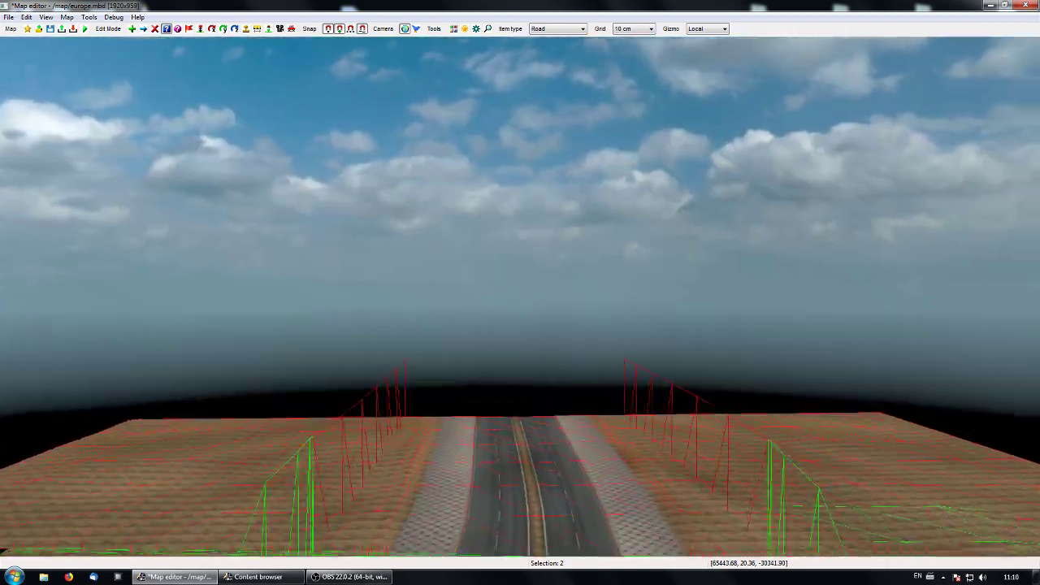
pyautogui.moveTo(520, 297); pyautogui.dragTo(525, 465, button='middle')
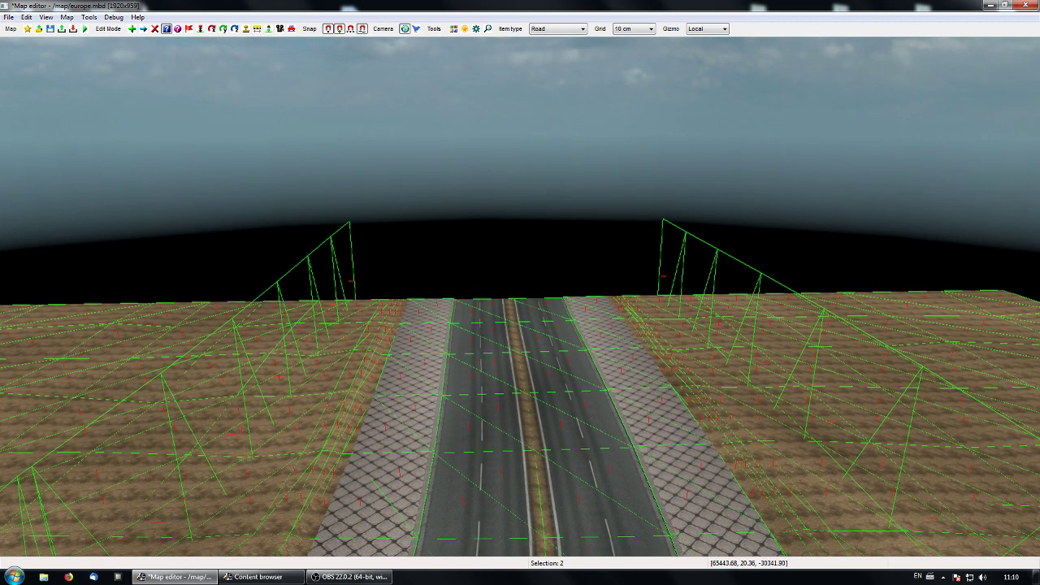
pyautogui.moveTo(520, 297); pyautogui.dragTo(662, 298, button='middle')
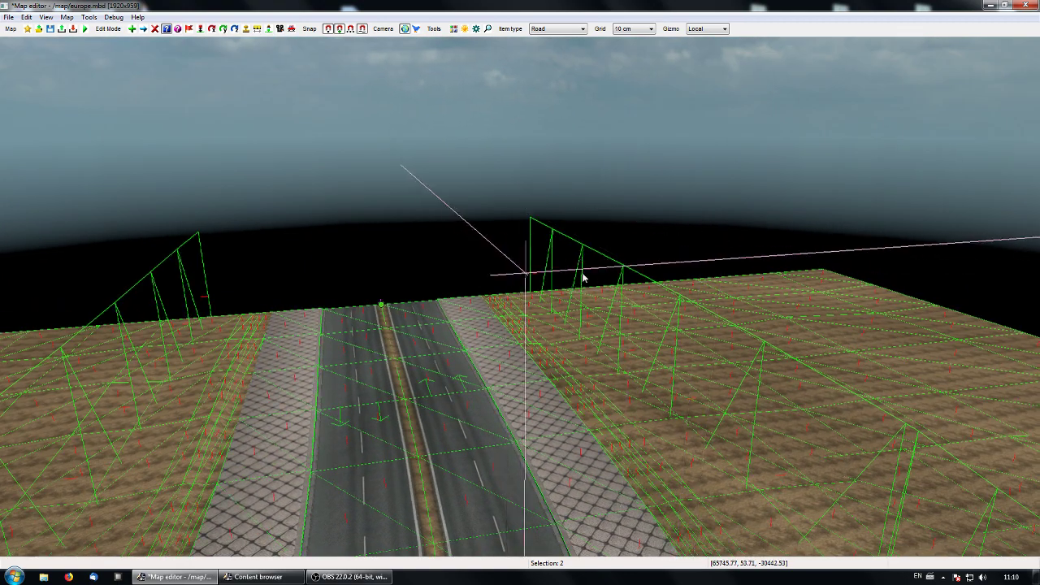
# Examine the collision boundaries along the highway leading to the roundabout and around the roundabout's arms in the perspective view.
pyautogui.moveTo(335, 325); pyautogui.dragTo(625, 338, button='middle')
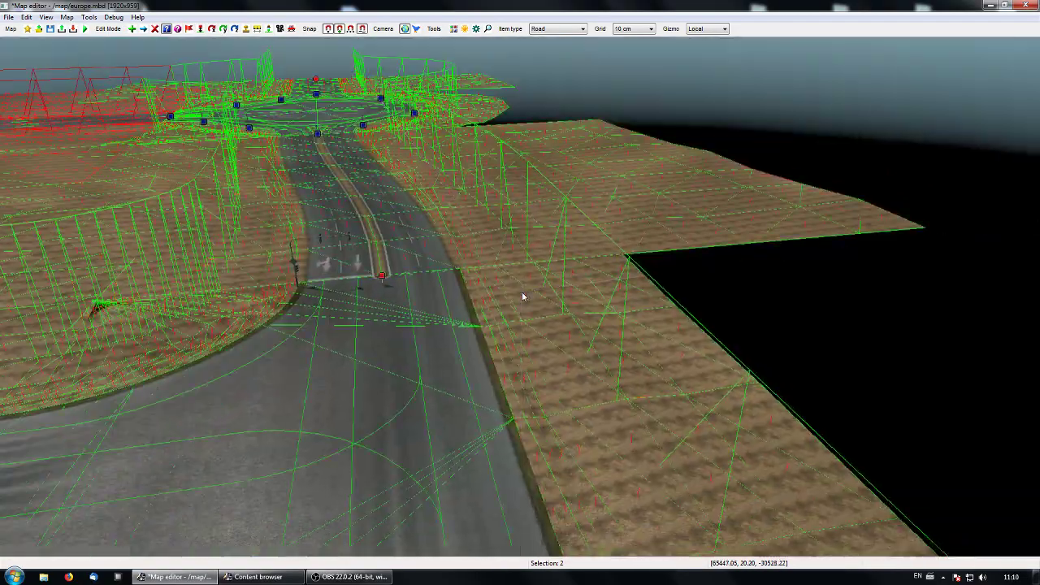
pyautogui.press('p')
pyautogui.press('p')
pyautogui.moveTo(520, 298); pyautogui.dragTo(386, 97, button='middle')
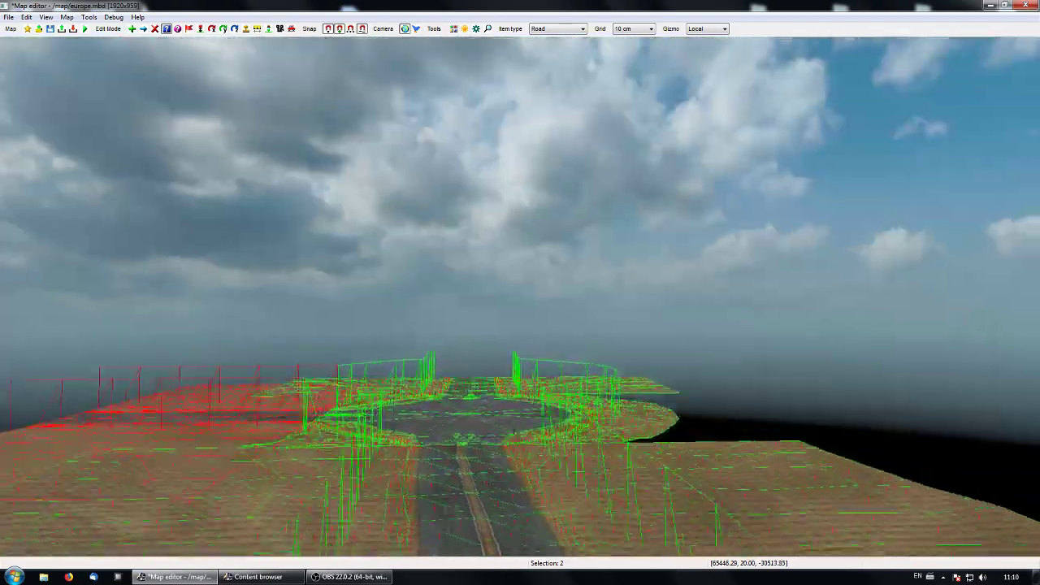
pyautogui.press('Up')
pyautogui.moveTo(520, 298); pyautogui.dragTo(487, 544, button='middle')
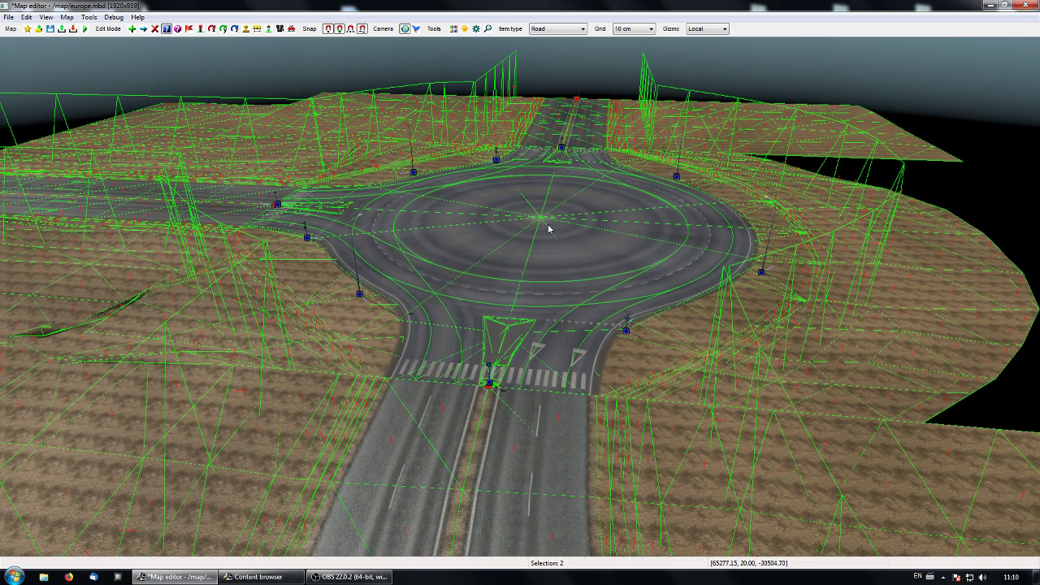
pyautogui.press('p')
pyautogui.press('p')
pyautogui.press('Up')
pyautogui.moveTo(548, 229); pyautogui.dragTo(543, 61, button='middle')
pyautogui.moveTo(520, 297); pyautogui.dragTo(705, 520, button='middle')
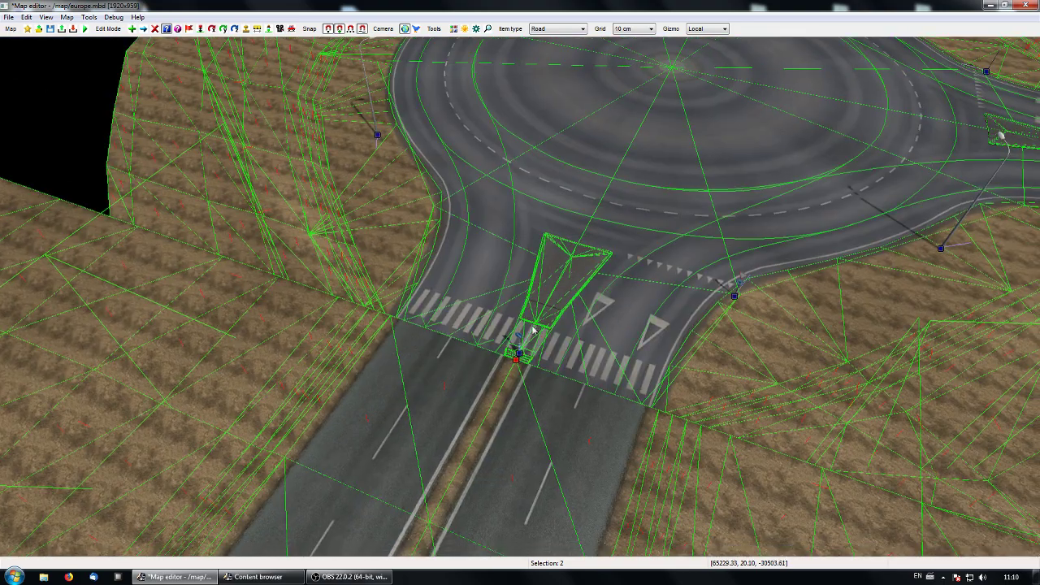
# Enable No boundary for the roundabout prefab and apply its properties.
pyautogui.doubleClick(518, 361)
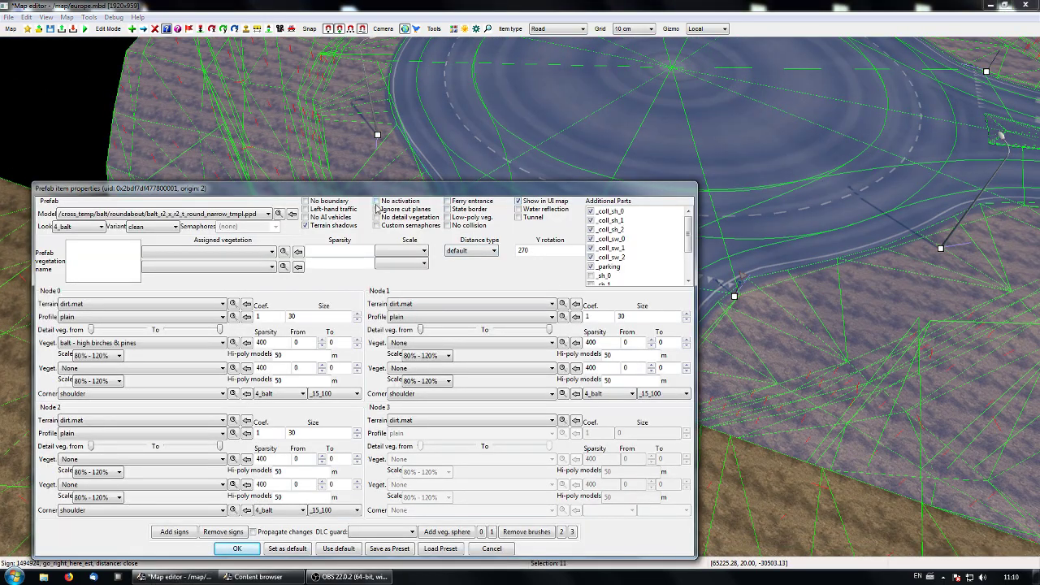
pyautogui.click(333, 202)
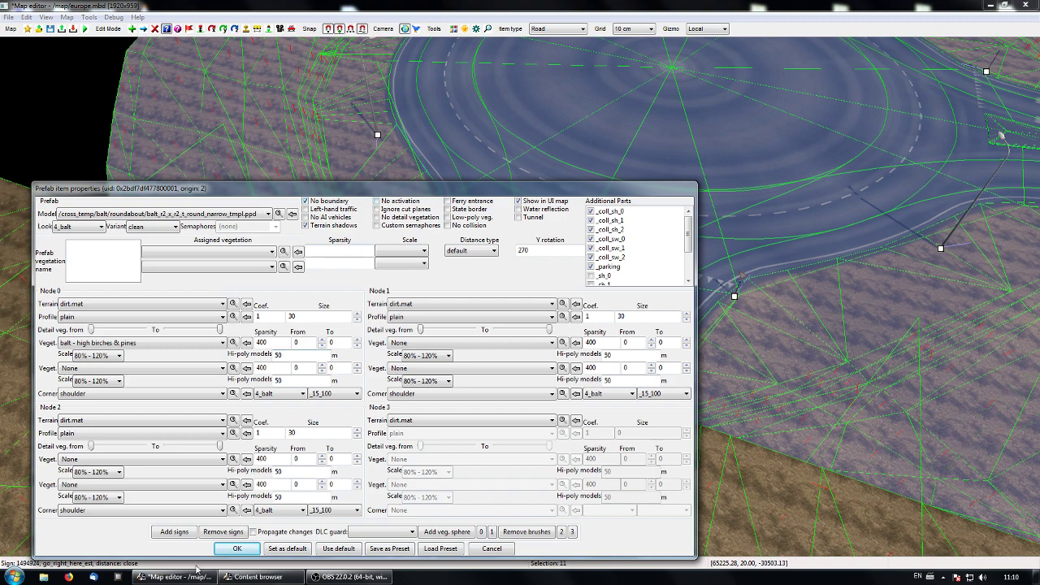
pyautogui.click(237, 549)
pyautogui.moveTo(520, 297); pyautogui.dragTo(523, 300, button='right')
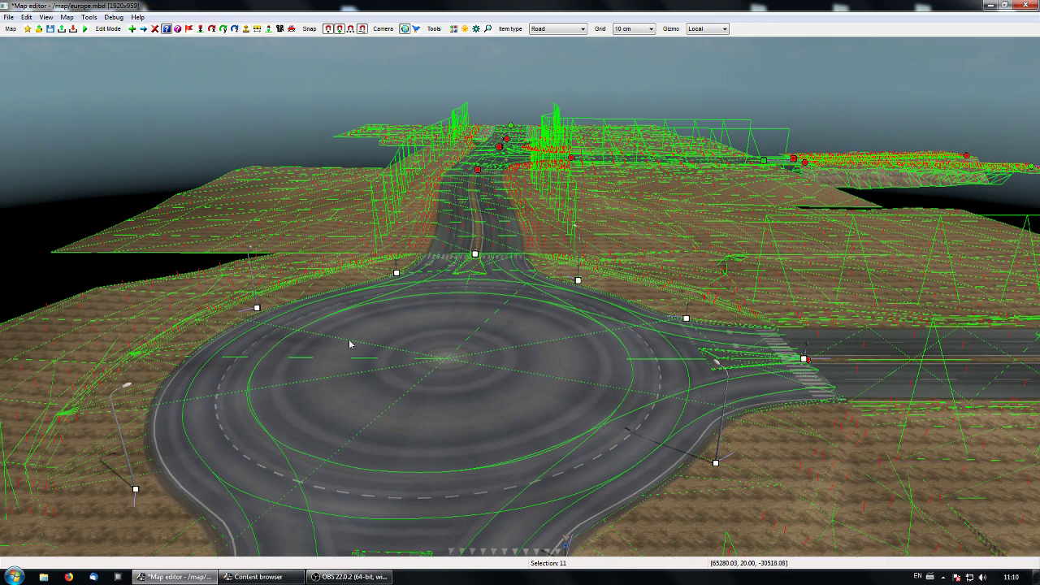
# Turn off the display of collisions and deselect the roundabout.
pyautogui.click(69, 18)
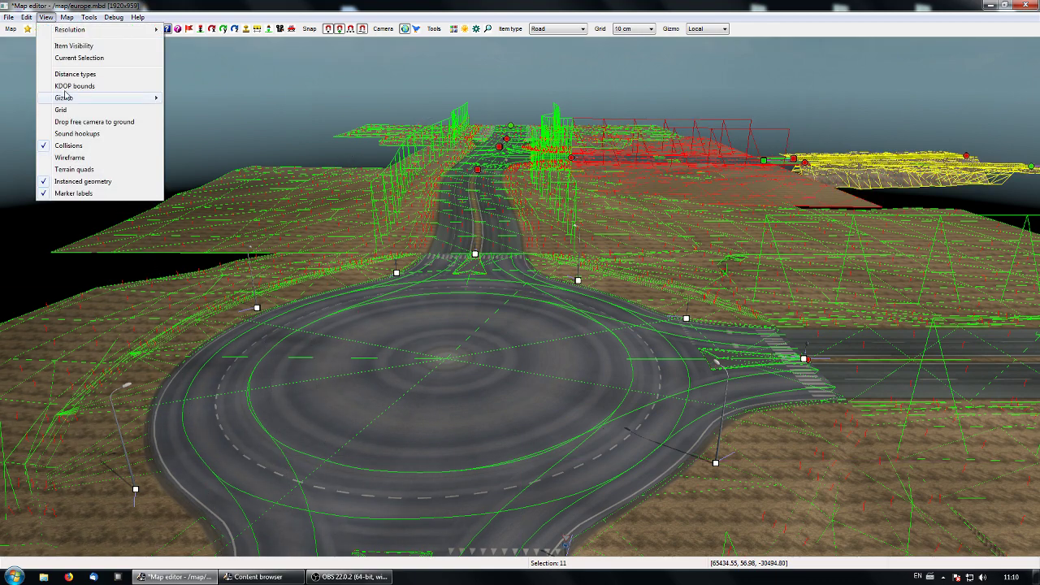
pyautogui.click(70, 143)
pyautogui.moveTo(227, 256); pyautogui.dragTo(455, 244, button='middle')
pyautogui.click(582, 343)
# Start adding a prefab near the sidewalk-lined road's open end, searching the models for road2 and choosing "road2 x road2 t sidewalk all".
pyautogui.press('Tab')
pyautogui.press('Tab')
pyautogui.press('Up')
pyautogui.moveTo(583, 343); pyautogui.dragTo(532, 414, button='middle')
pyautogui.press('Up')
pyautogui.press('Tab')
pyautogui.moveTo(519, 300); pyautogui.dragTo(305, 418, button='right')
pyautogui.scroll(-4, 297, 433)
pyautogui.scroll(-2, 221, 392)
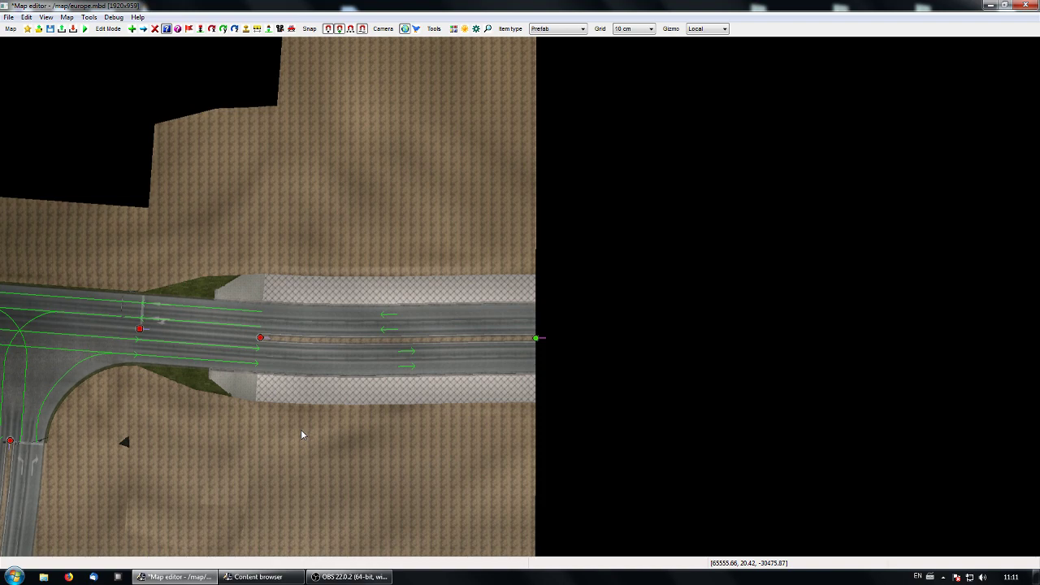
pyautogui.press('Insert')
pyautogui.click(352, 217)
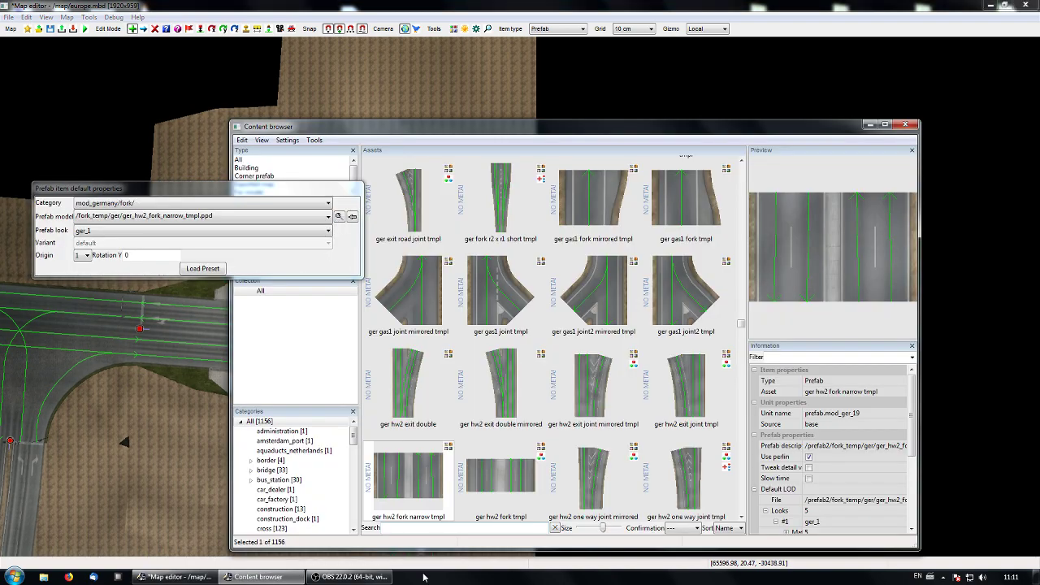
pyautogui.click(397, 528)
pyautogui.write('road2')
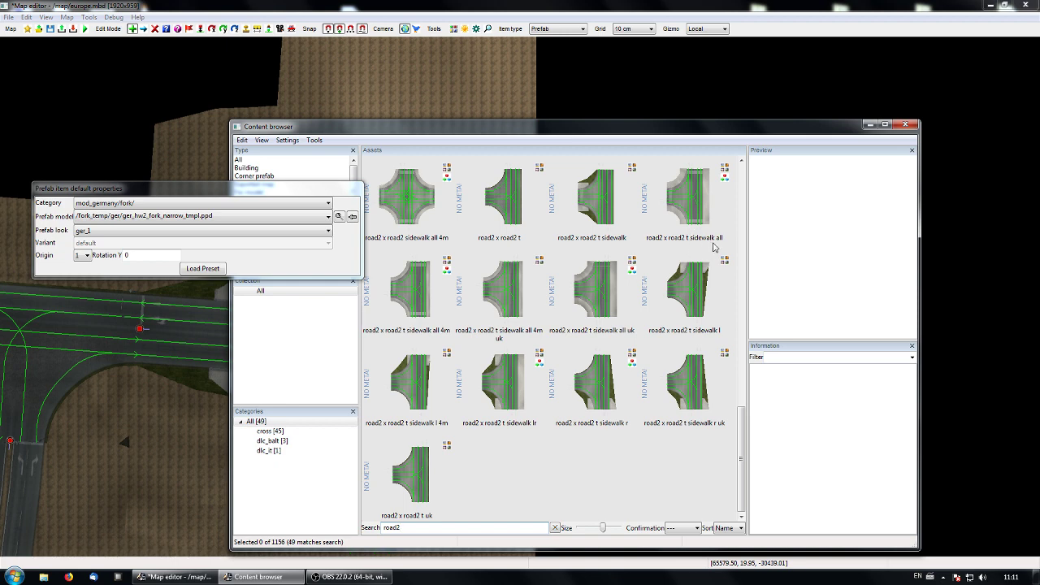
pyautogui.click(681, 198)
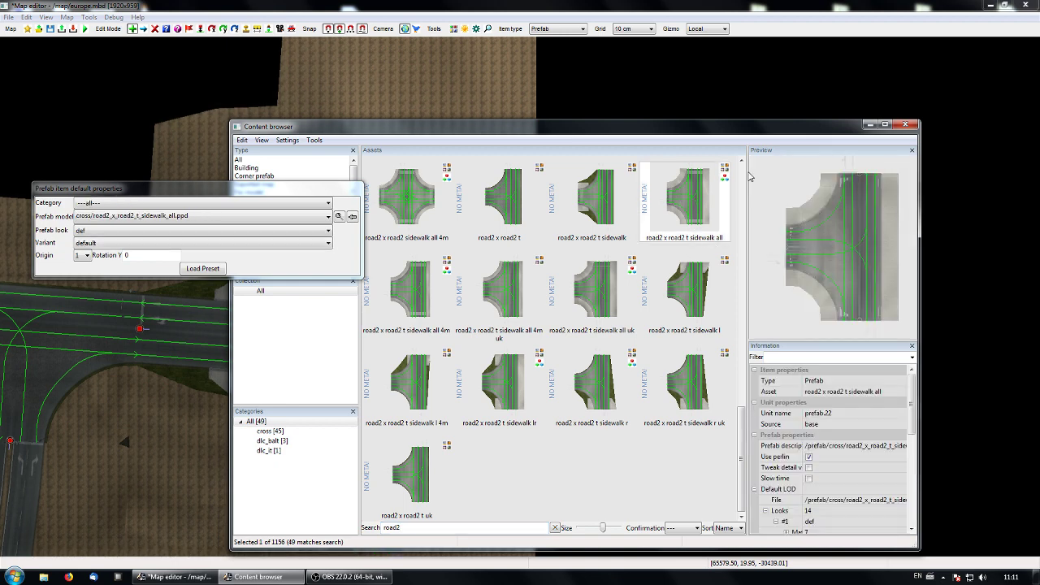
pyautogui.click(870, 124)
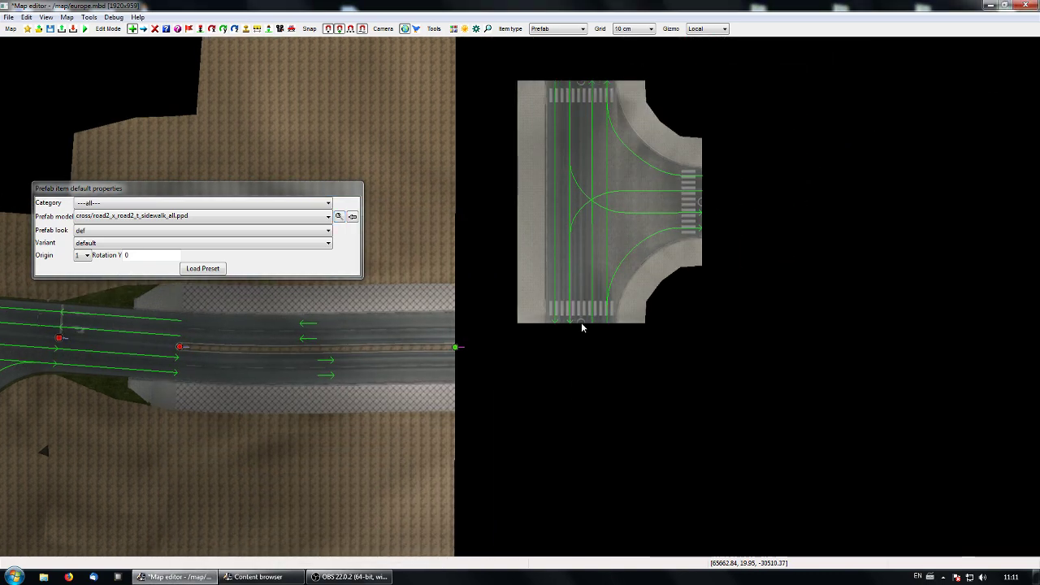
# Set the new T-junction prefab's Y rotation to 90 and its origin to 2.
pyautogui.moveTo(581, 323); pyautogui.dragTo(498, 324, button='right')
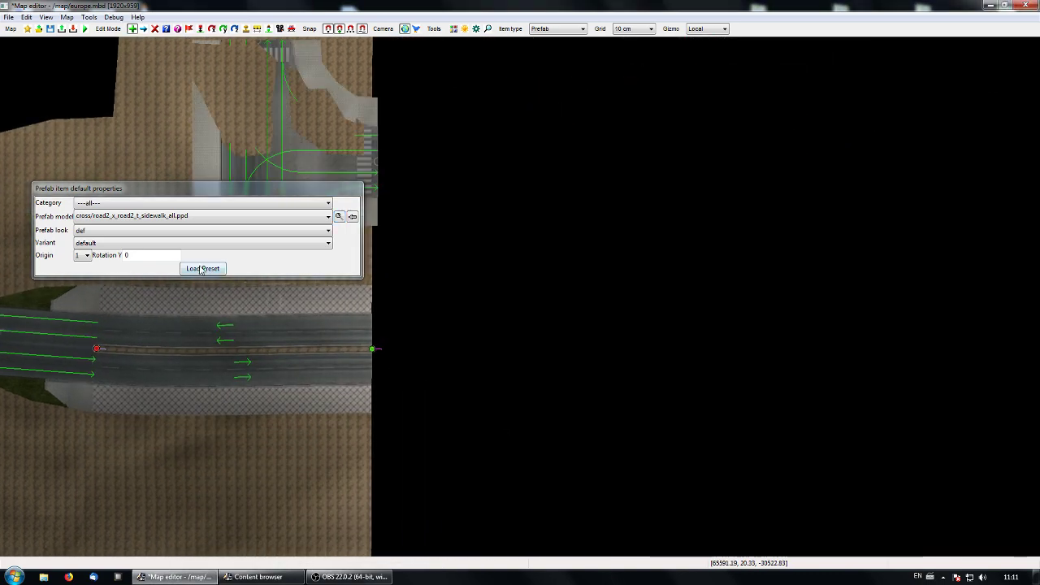
pyautogui.doubleClick(143, 255)
pyautogui.write('90')
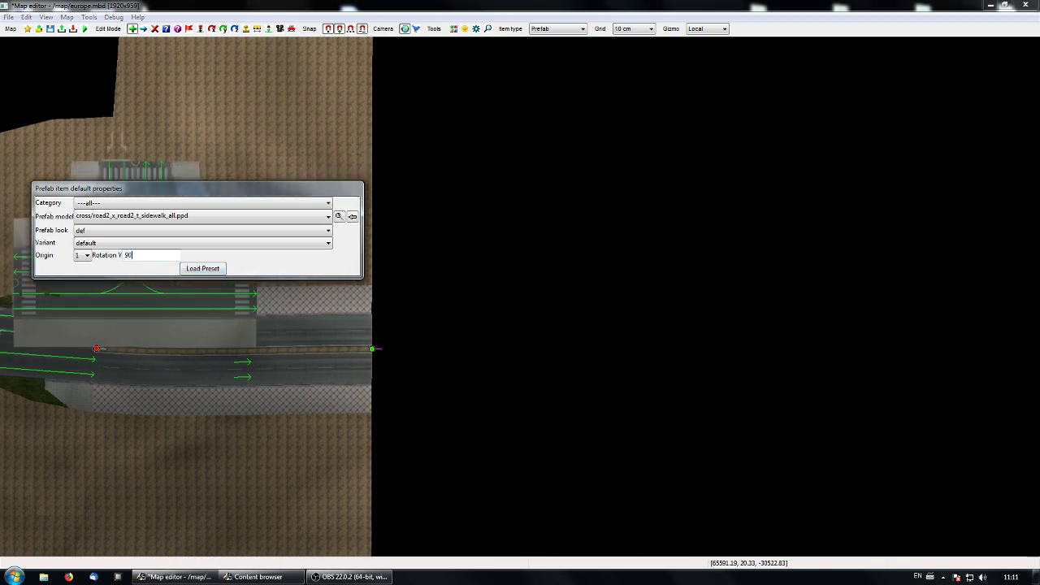
pyautogui.moveTo(674, 344); pyautogui.dragTo(706, 394, button='right')
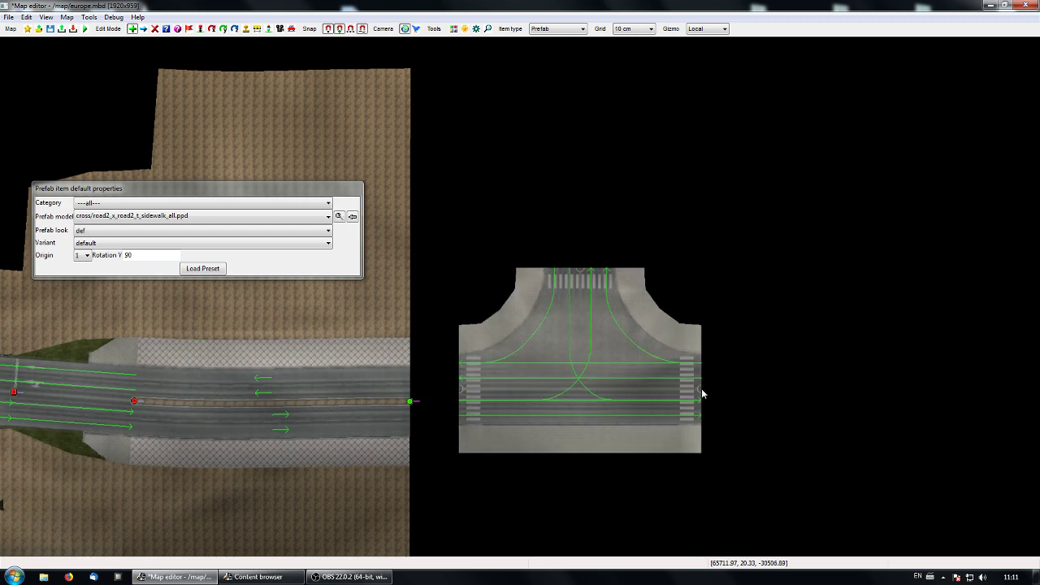
pyautogui.click(77, 257)
pyautogui.click(80, 283)
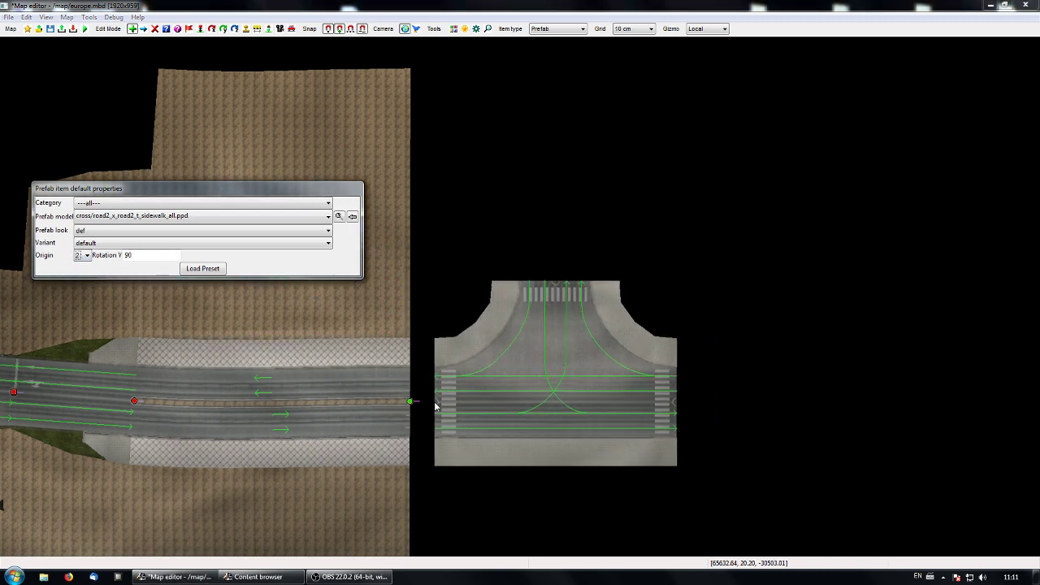
# Place the T-junction just beyond the road's open end and attach its origin node to the road's end node.
pyautogui.click(435, 404)
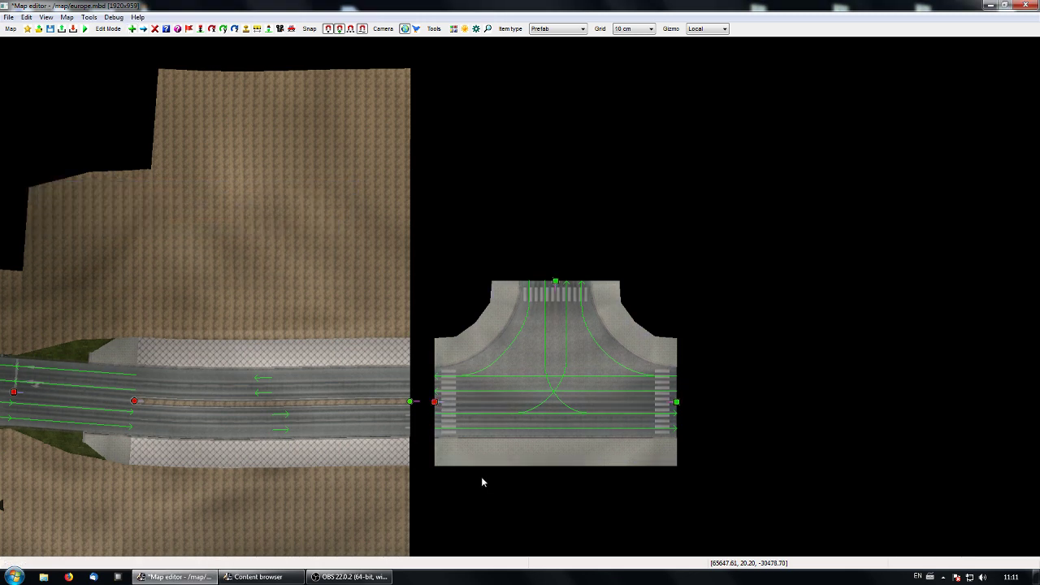
pyautogui.press('m')
pyautogui.moveTo(435, 405); pyautogui.dragTo(412, 409)
# Copy the sidewalk-lined city road and attach the pasted copy to the T-junction's opposite straight arm.
pyautogui.moveTo(384, 489); pyautogui.dragTo(490, 459, button='right')
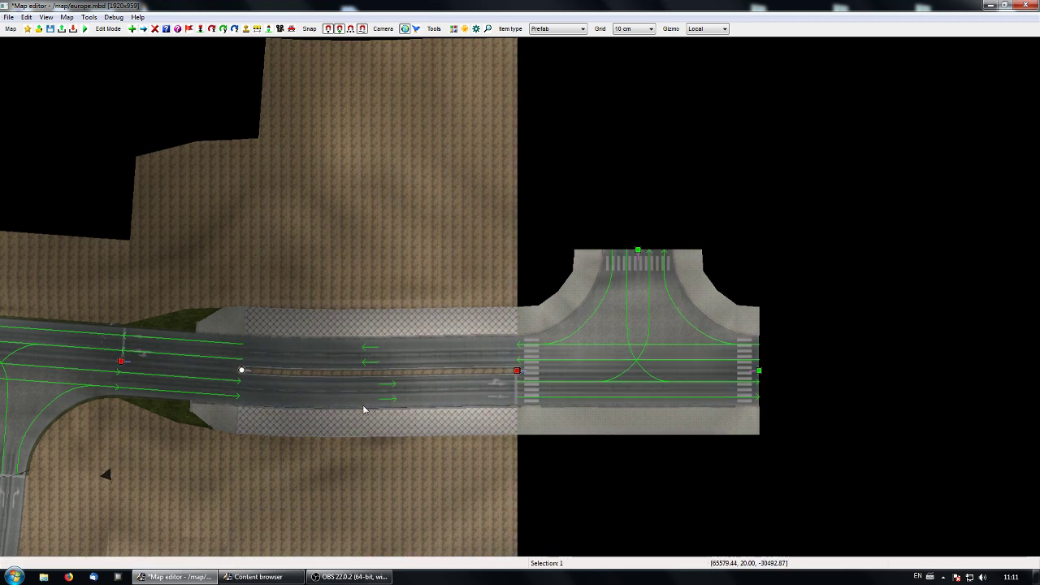
pyautogui.moveTo(687, 400); pyautogui.dragTo(513, 415, button='right')
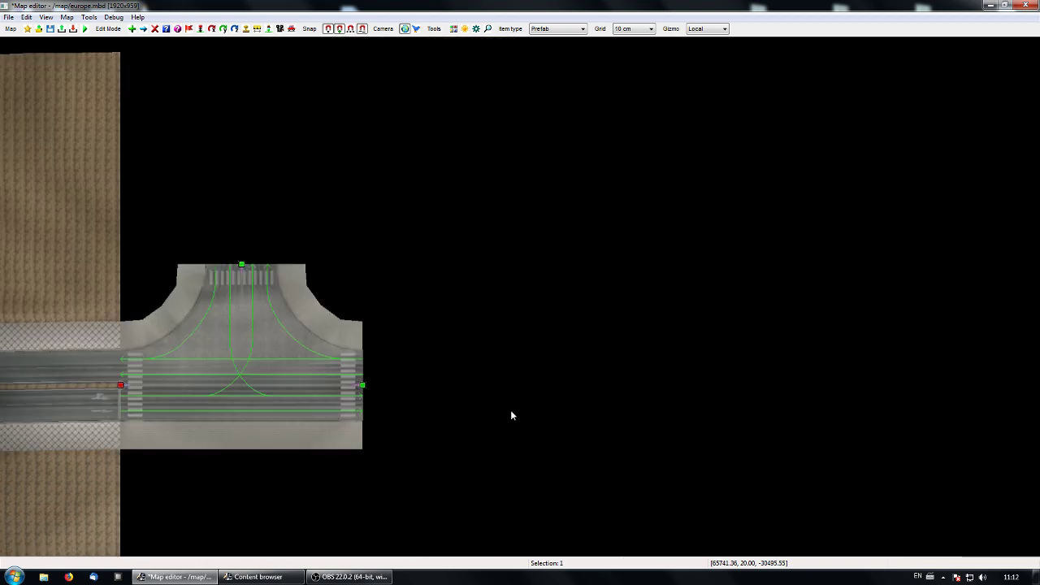
pyautogui.hotkey('ctrl', 'v')
pyautogui.click(477, 396)
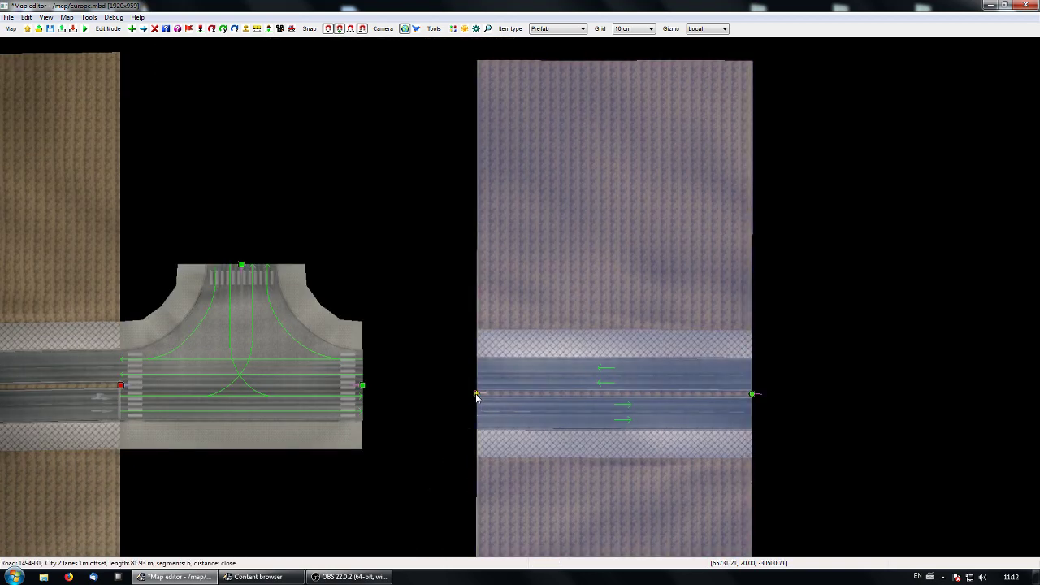
pyautogui.press('m')
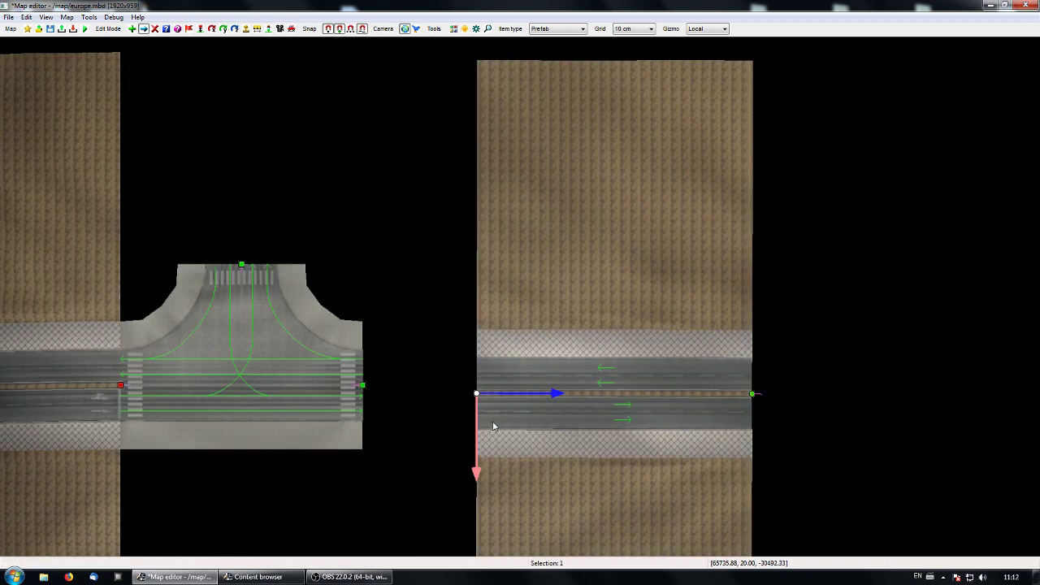
pyautogui.moveTo(476, 395); pyautogui.dragTo(362, 385)
# Paste another copy of the city road beyond the T-junction's side arm and rotate it about 94° around its local Y axis.
pyautogui.moveTo(434, 443); pyautogui.dragTo(641, 454, button='right')
pyautogui.moveTo(448, 391); pyautogui.dragTo(440, 473, button='right')
pyautogui.click(428, 321)
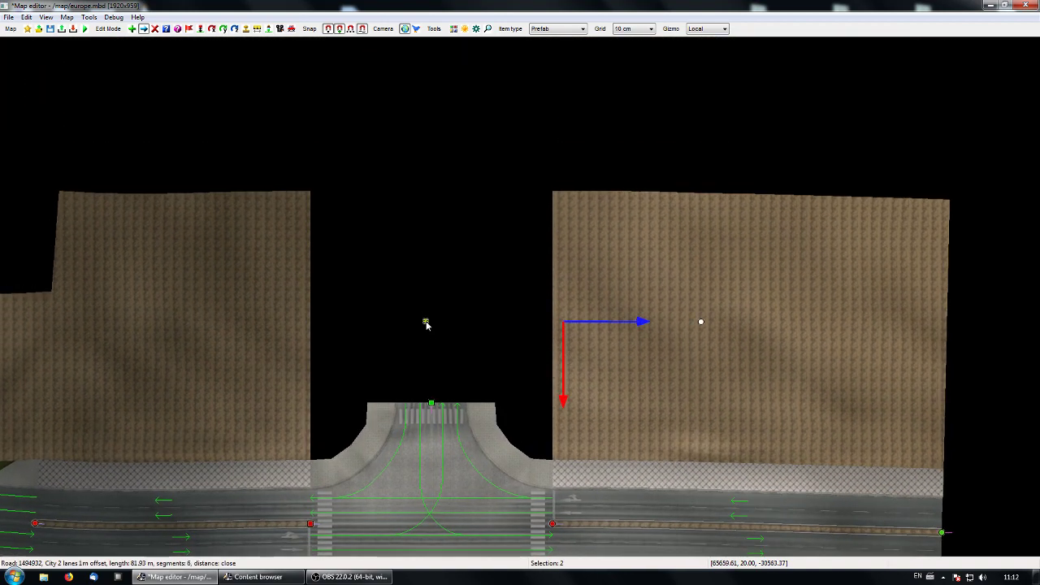
pyautogui.press('r')
pyautogui.moveTo(427, 306); pyautogui.dragTo(425, 239)
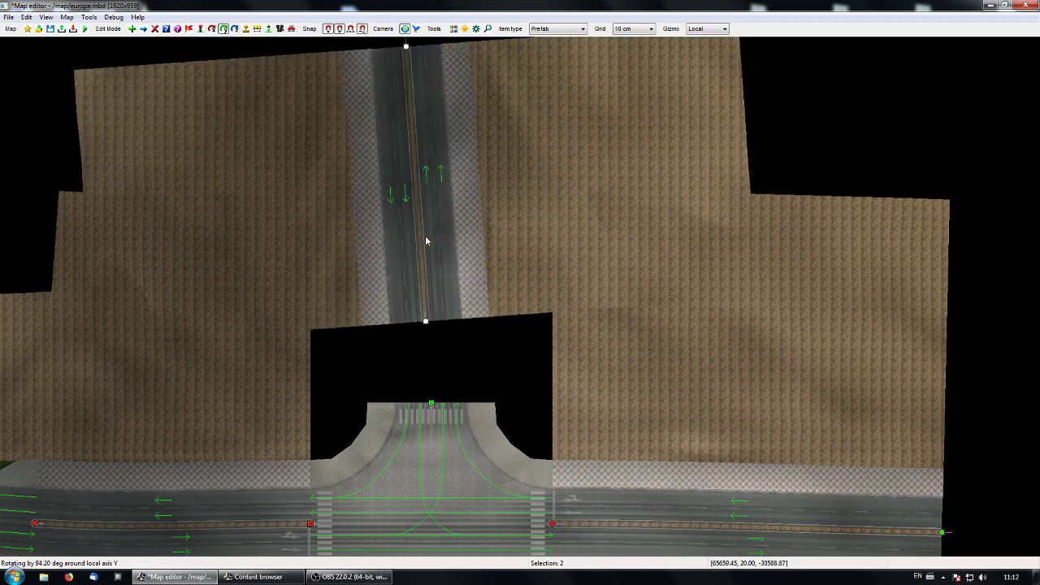
pyautogui.click(476, 416)
# Attach the rotated road's near node to the T-junction's side arm.
pyautogui.click(425, 321)
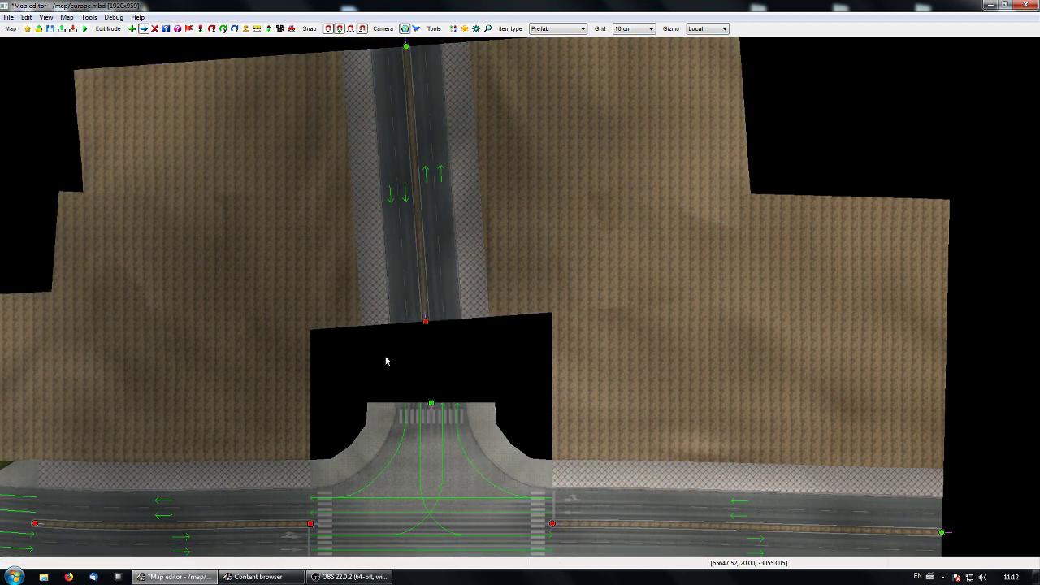
pyautogui.moveTo(428, 328); pyautogui.dragTo(430, 411)
pyautogui.moveTo(434, 494); pyautogui.dragTo(464, 320, button='right')
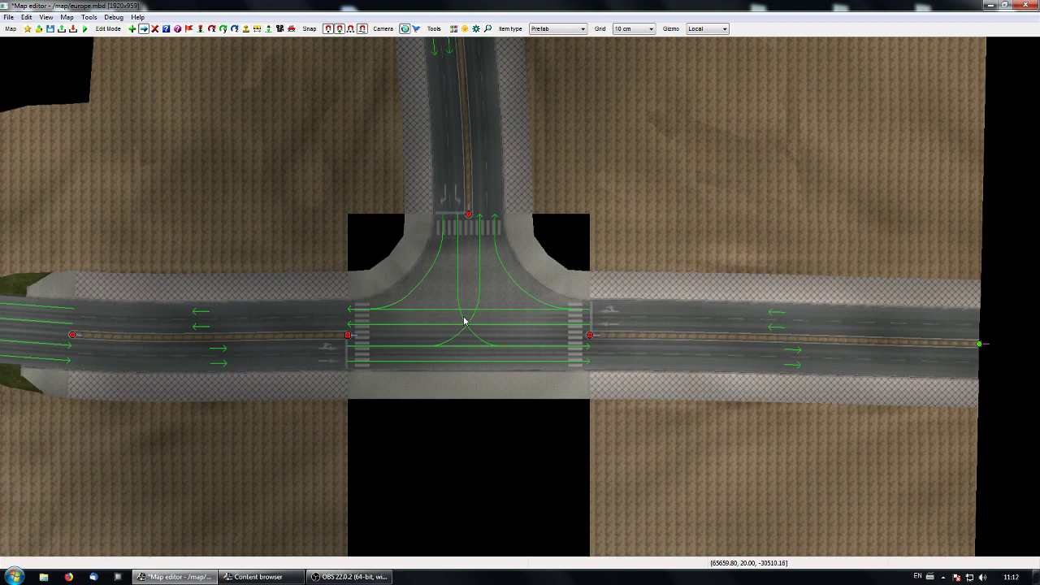
# Set the T-junction prefab's semaphores to cr_2x2 and apply the properties.
pyautogui.press('p')
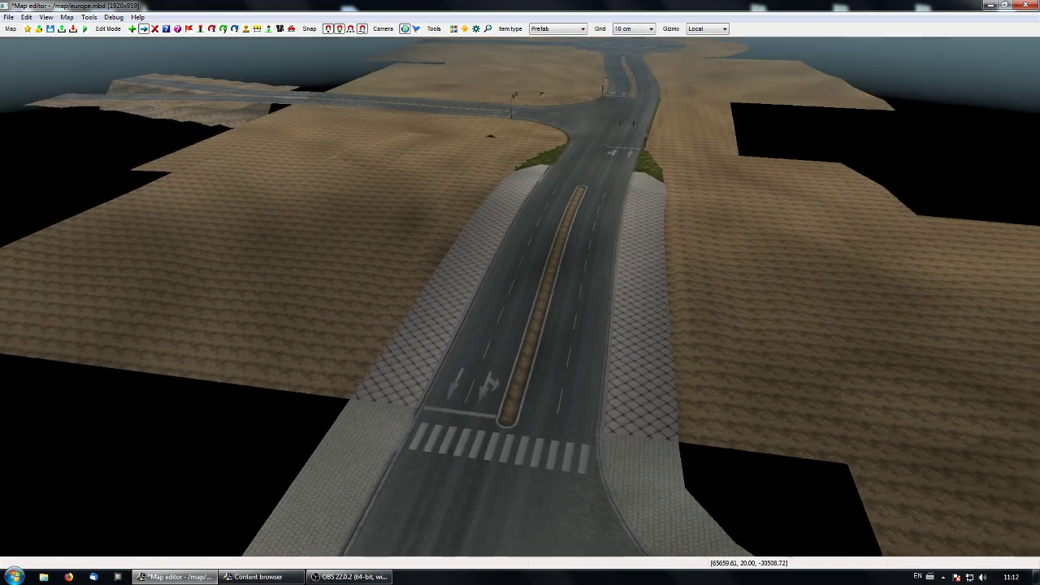
pyautogui.press('KP_8')
pyautogui.press('KP_8')
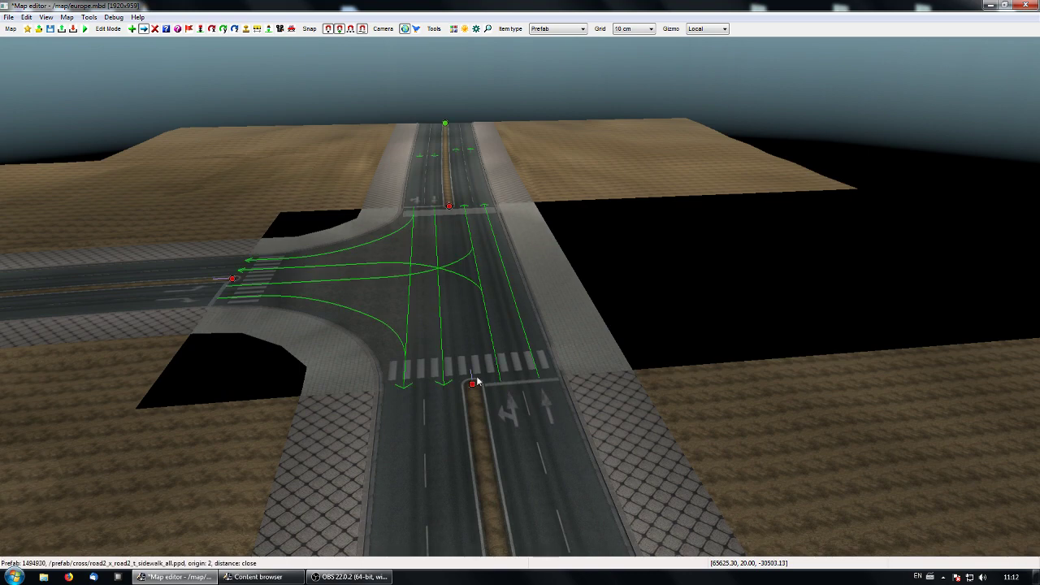
pyautogui.click(468, 392)
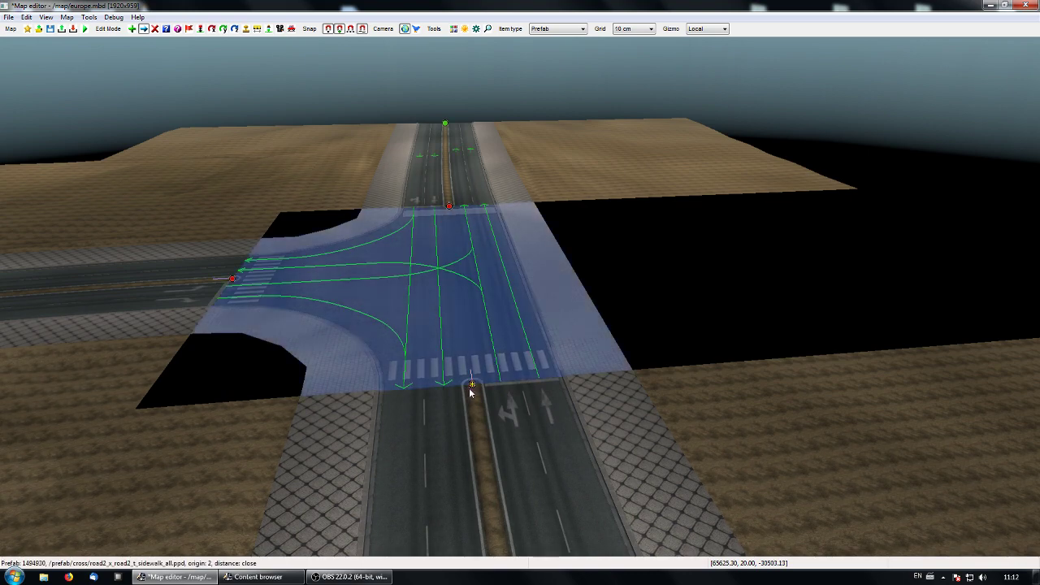
pyautogui.doubleClick(469, 390)
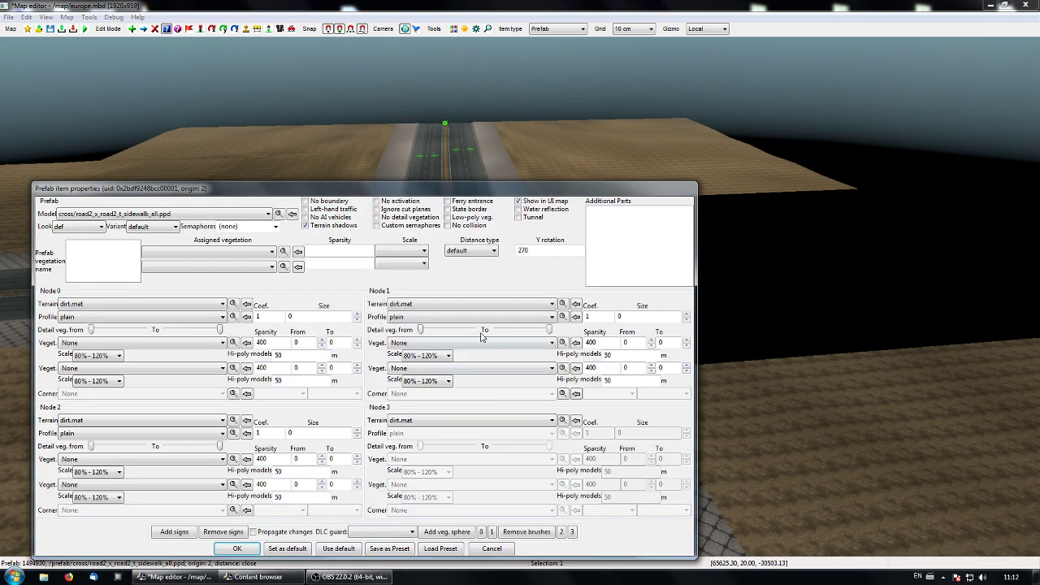
pyautogui.click(275, 227)
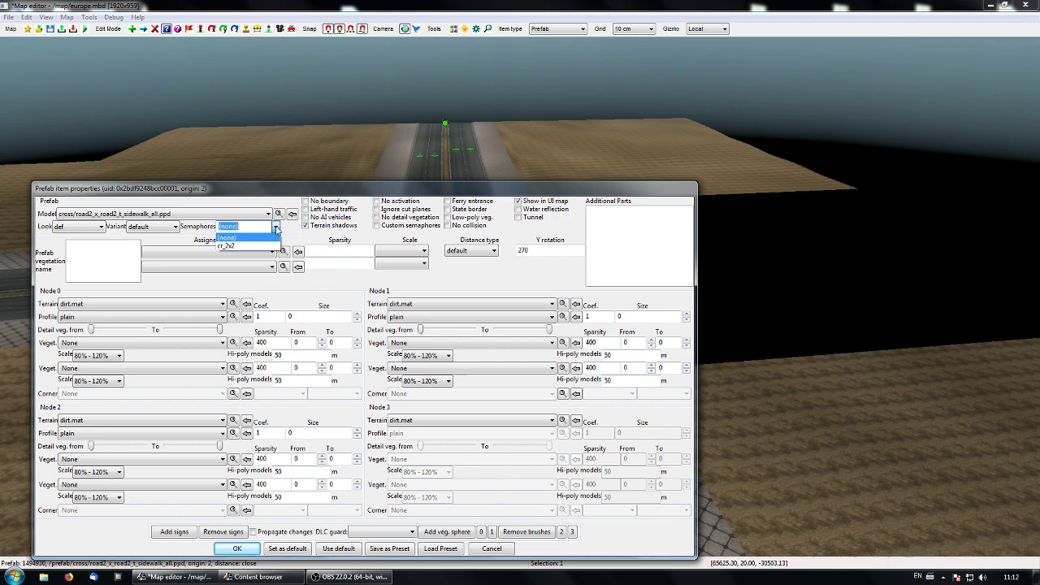
pyautogui.click(234, 252)
pyautogui.click(238, 548)
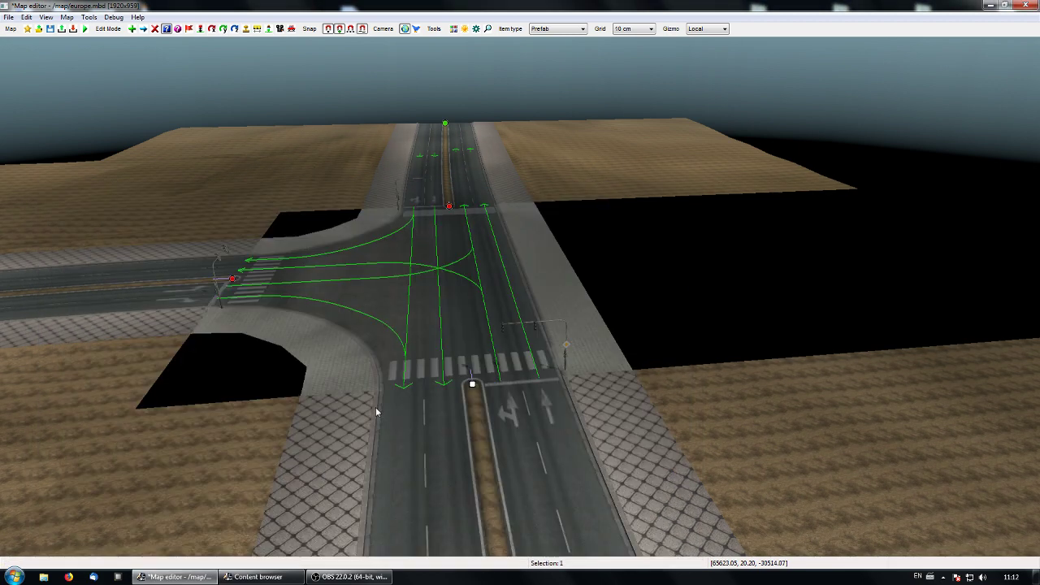
# Deselect the T-junction and inspect the median, sidewalks and traffic lights along the road back to the roundabout.
pyautogui.moveTo(376, 410); pyautogui.dragTo(280, 337, button='middle')
pyautogui.click(510, 306)
pyautogui.moveTo(558, 290)
pyautogui.mouseDown(button='middle')
pyautogui.moveTo(618, 204)
pyautogui.moveTo(557, 290)
pyautogui.mouseUp(button='middle')
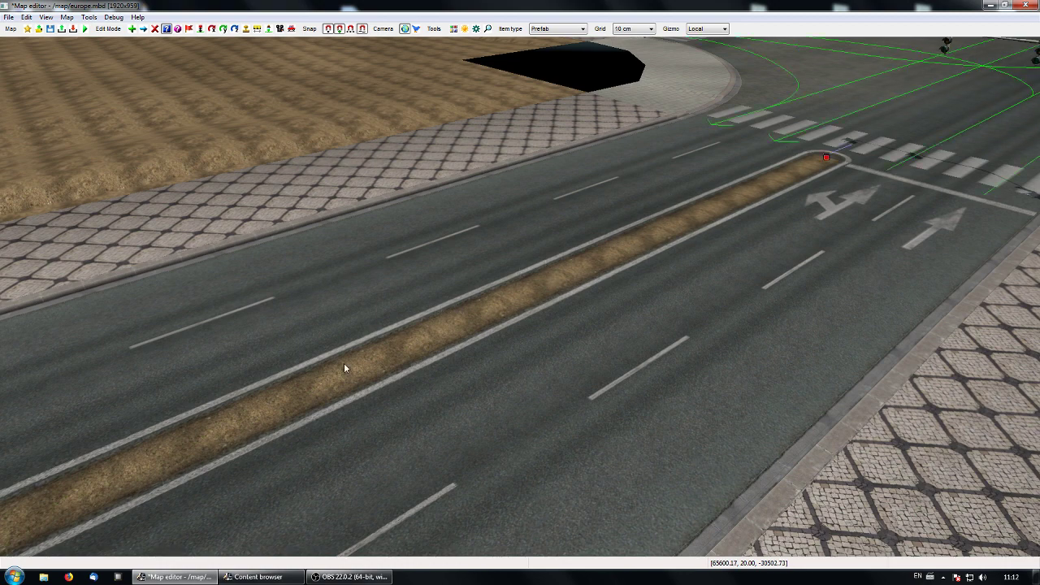
pyautogui.moveTo(237, 359); pyautogui.dragTo(520, 175, button='middle')
pyautogui.moveTo(520, 292); pyautogui.dragTo(593, 254, button='middle')
pyautogui.press('Up')
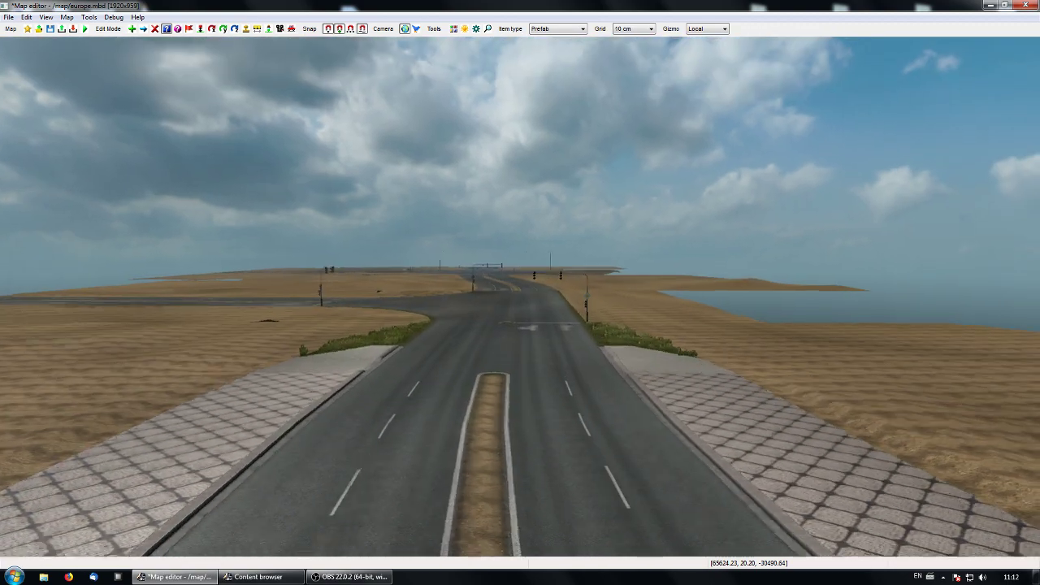
pyautogui.press('Up')
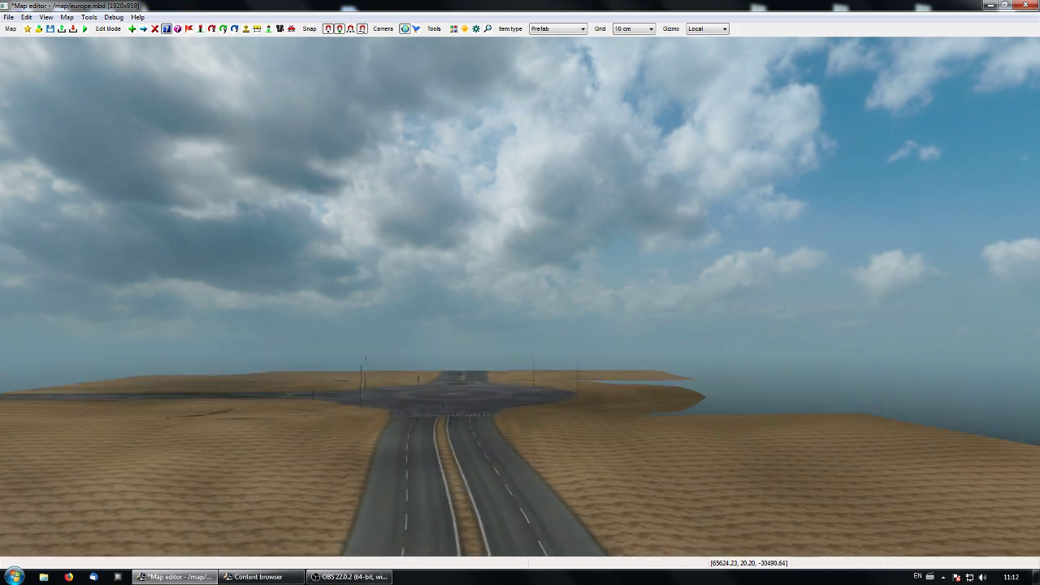
# Set up a new prefab with the model fork/city_x_road_1.ppd, found by searching the prefab assets for "city road".
pyautogui.moveTo(520, 293); pyautogui.dragTo(342, 374, button='middle')
pyautogui.moveTo(520, 293); pyautogui.dragTo(260, 333, button='right')
pyautogui.press('p')
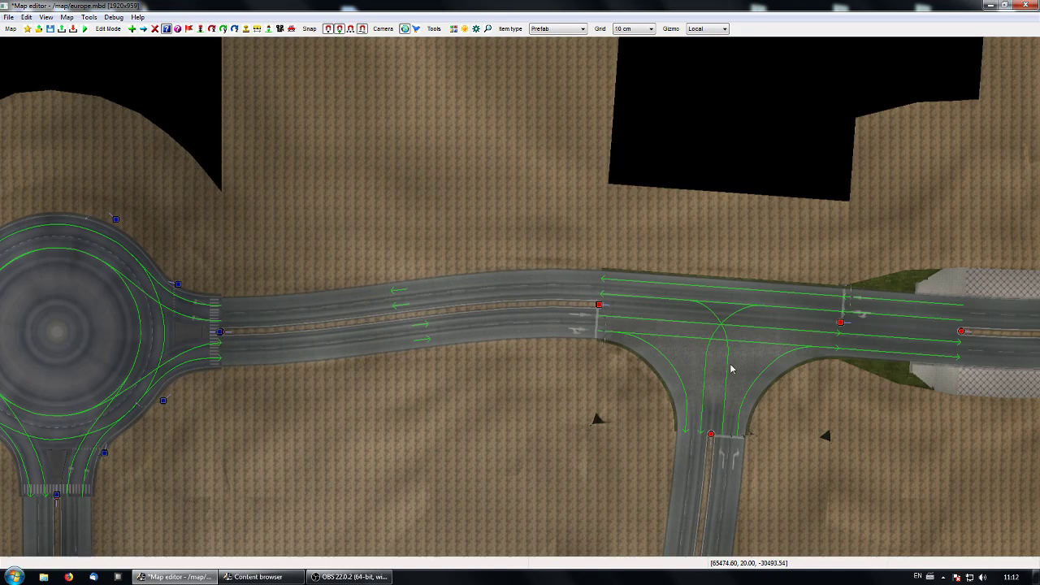
pyautogui.moveTo(821, 379); pyautogui.dragTo(331, 343, button='right')
pyautogui.moveTo(149, 336); pyautogui.dragTo(902, 364, button='right')
pyautogui.moveTo(333, 343); pyautogui.dragTo(827, 357, button='right')
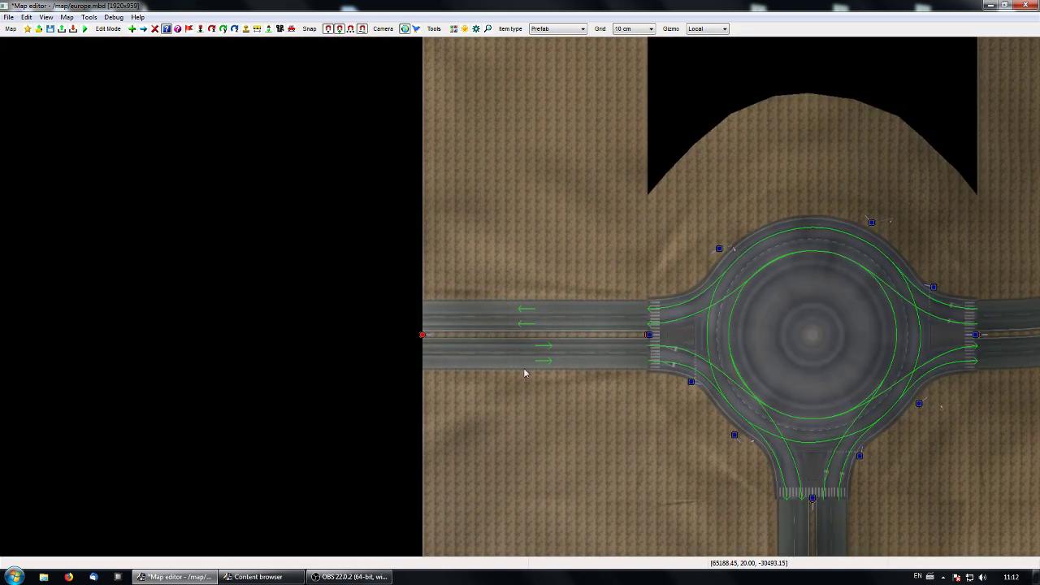
pyautogui.moveTo(524, 373); pyautogui.dragTo(766, 353, button='right')
pyautogui.moveTo(799, 388); pyautogui.dragTo(656, 399, button='right')
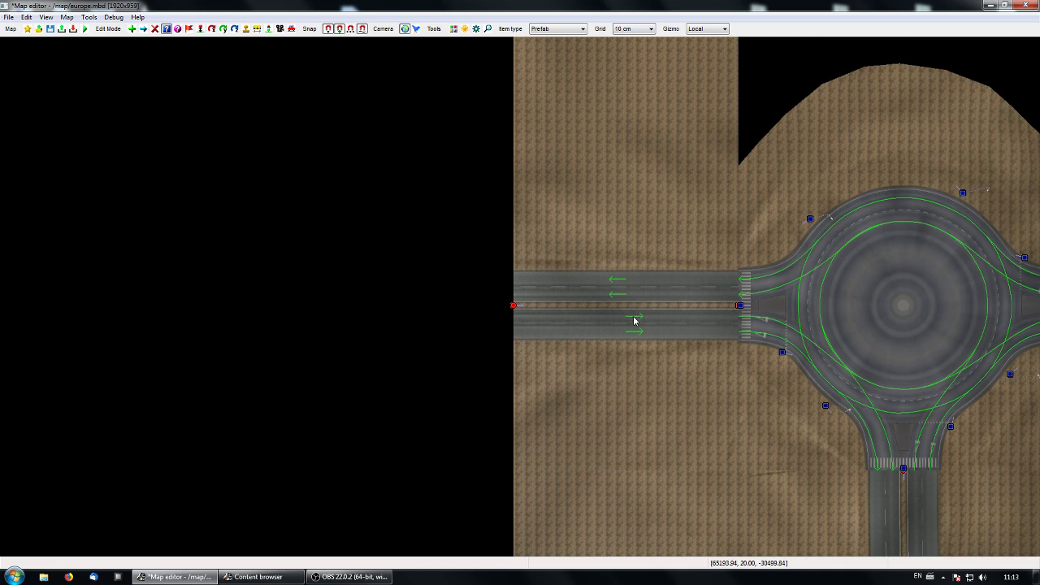
pyautogui.press('e')
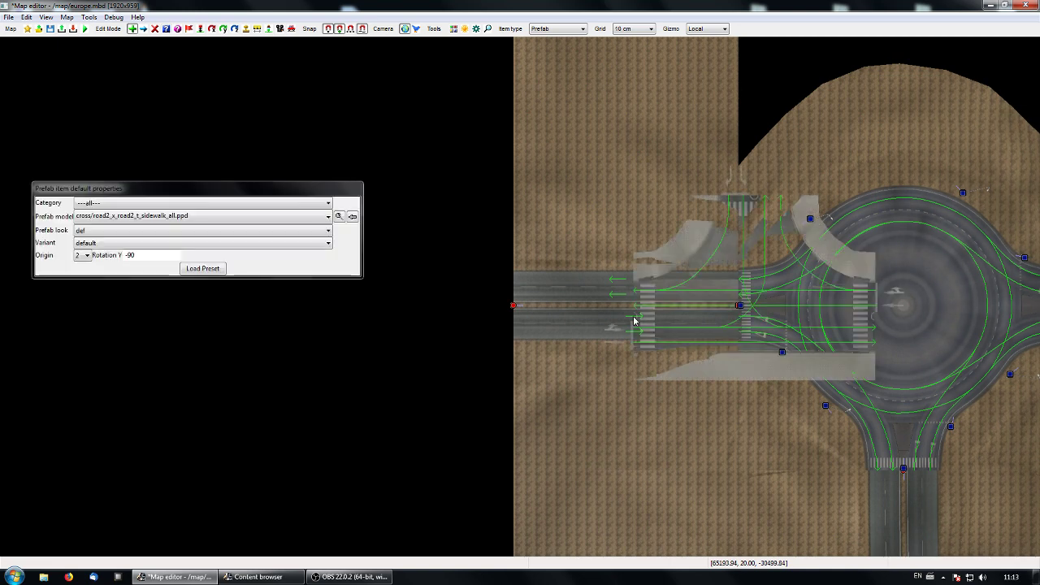
pyautogui.click(338, 217)
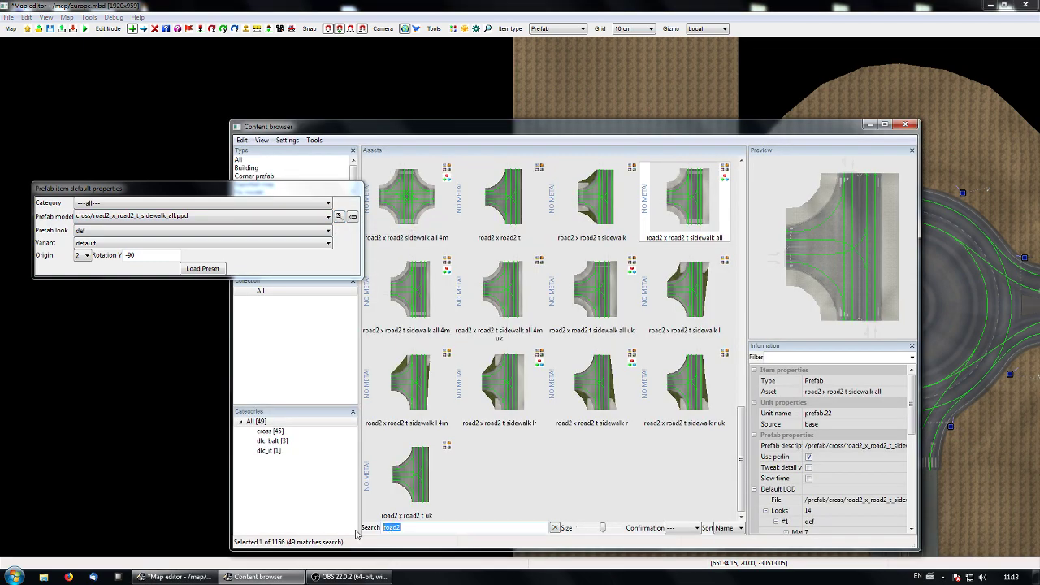
pyautogui.write('city')
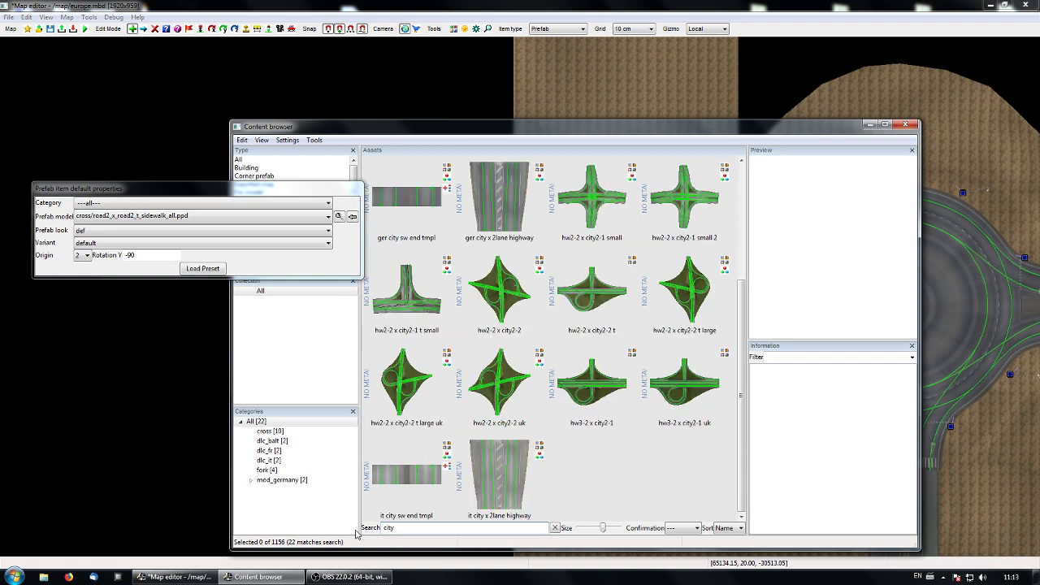
pyautogui.write(' on')
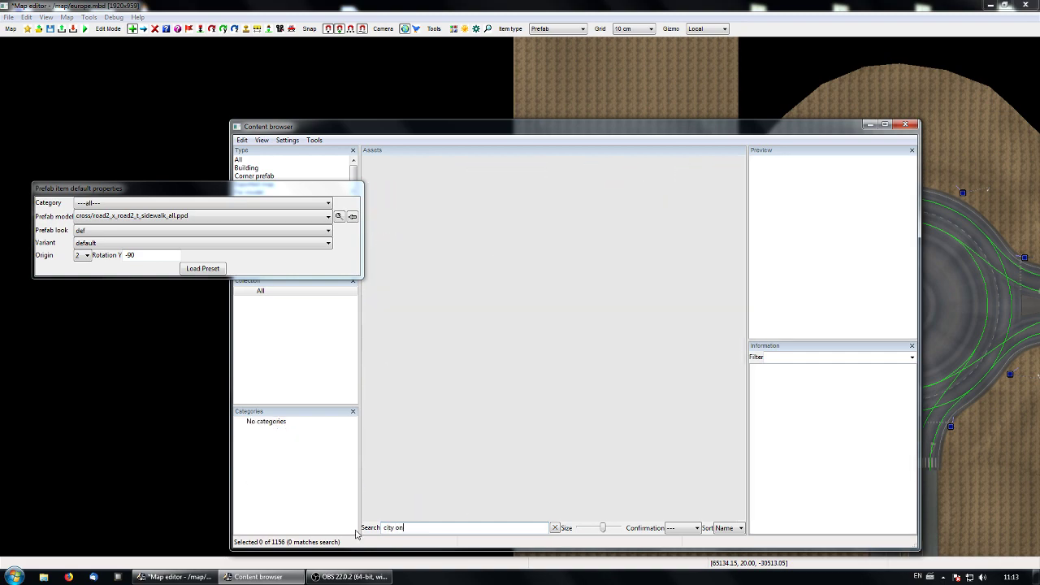
pyautogui.press('BackSpace')
pyautogui.press('BackSpace')
pyautogui.press('BackSpace')
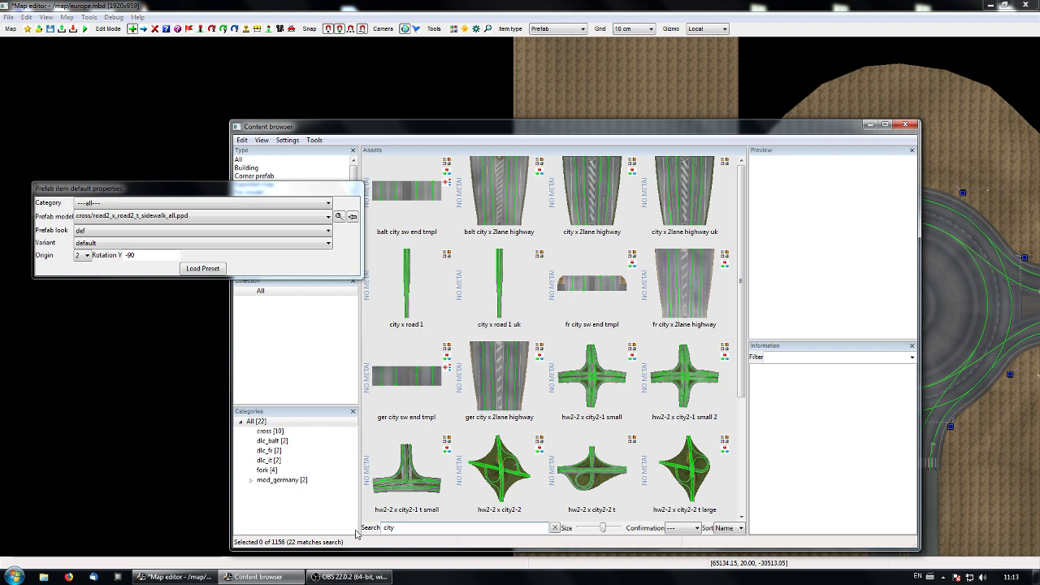
pyautogui.write('road')
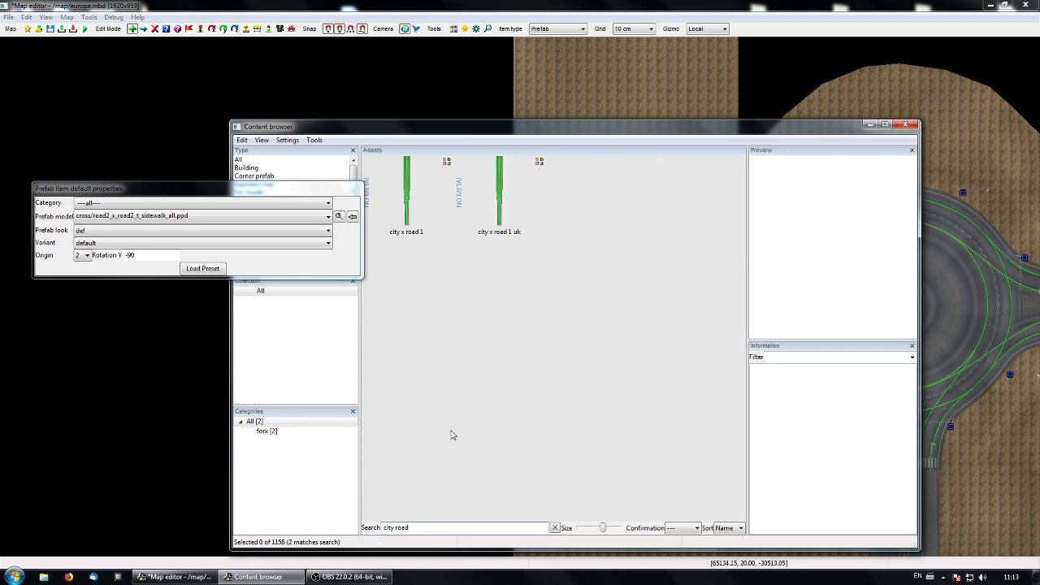
pyautogui.click(405, 195)
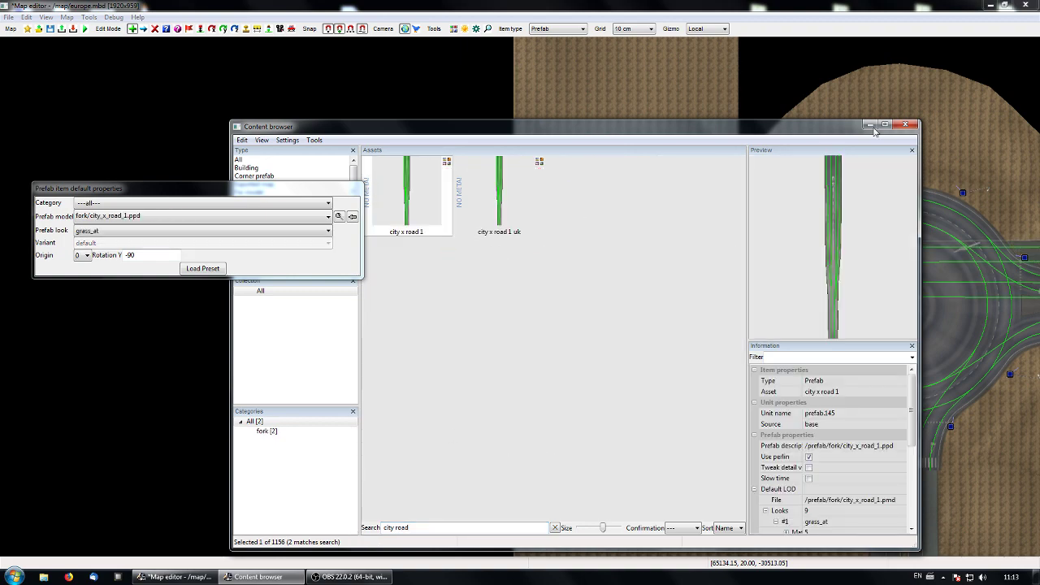
pyautogui.click(871, 127)
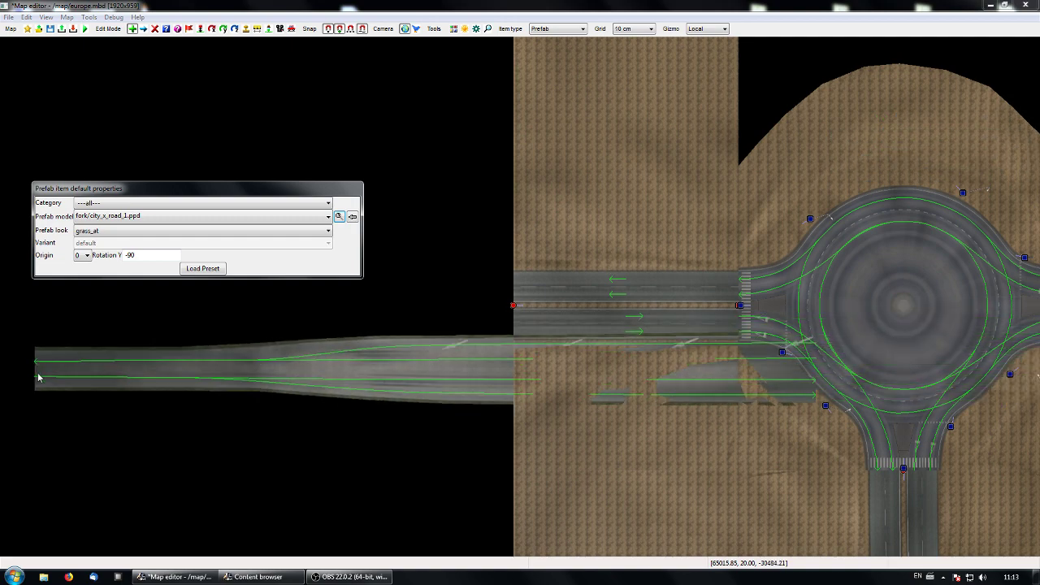
# Place the city x road 1 prefab just beyond the open end of the road leaving the roundabout.
pyautogui.scroll(-5, 37, 377)
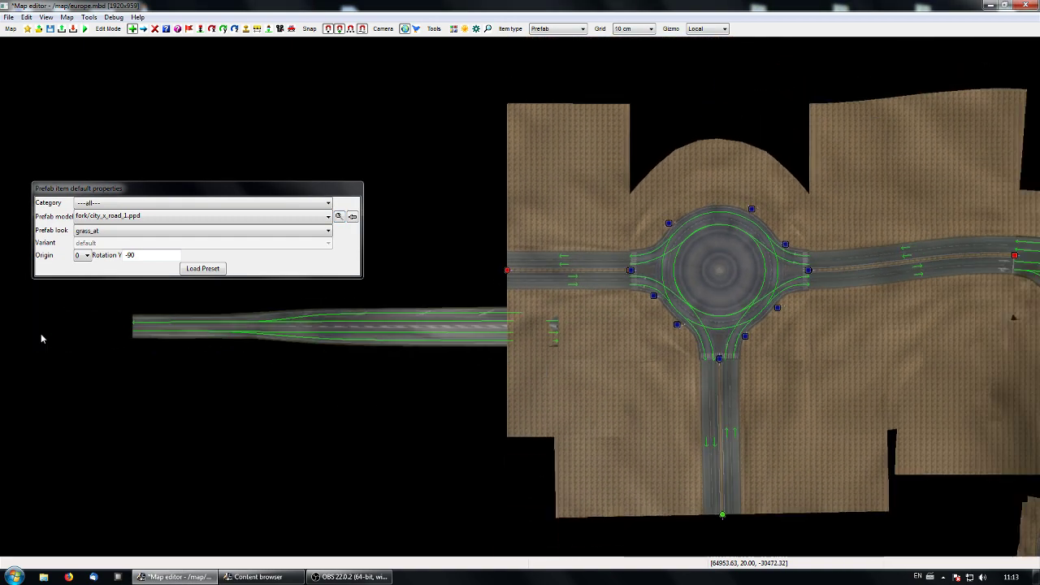
pyautogui.moveTo(67, 340); pyautogui.dragTo(70, 387, button='right')
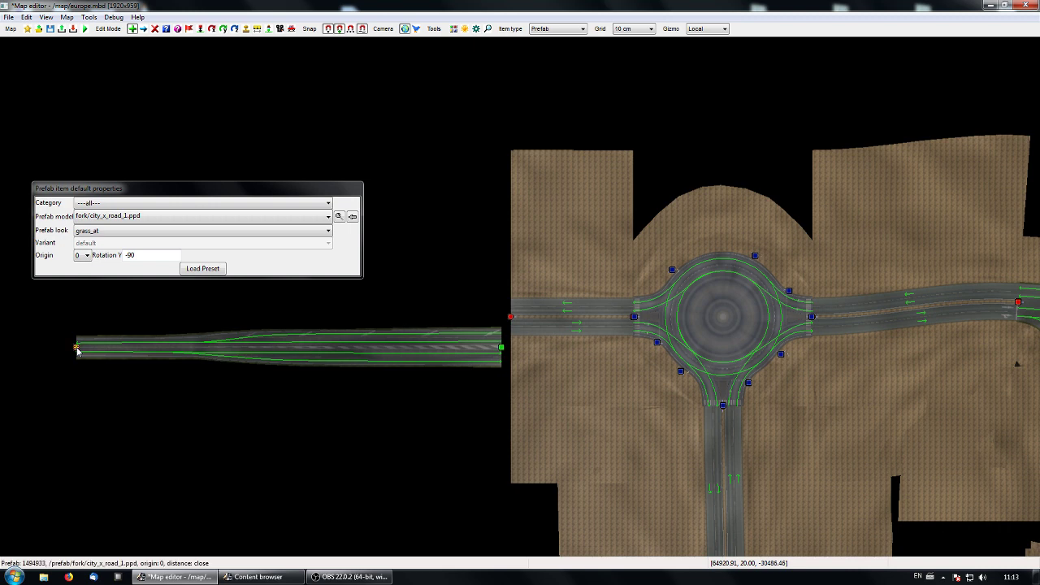
pyautogui.click(77, 351)
pyautogui.press('Escape')
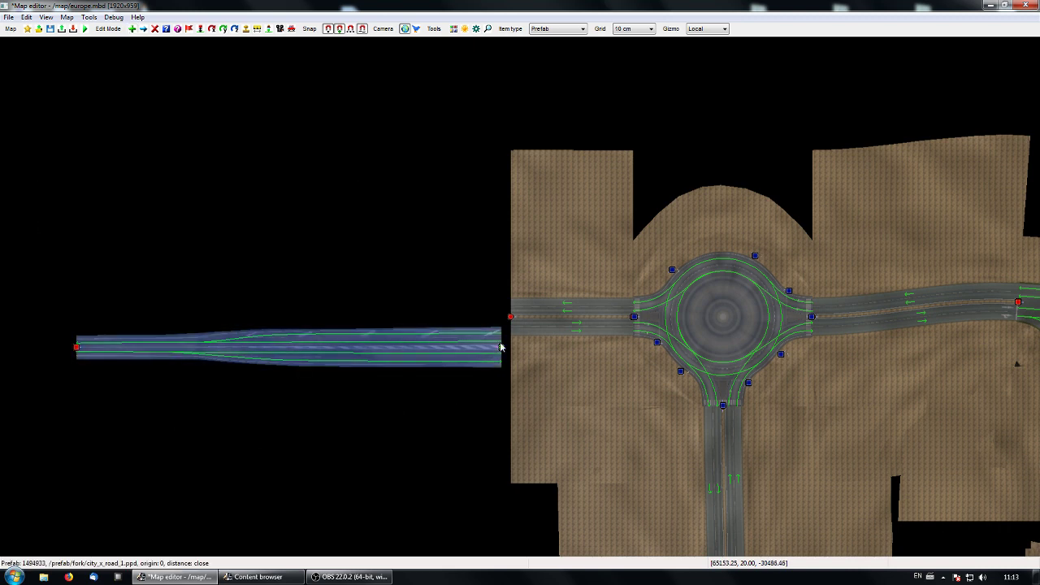
# Attach the city x road 1 prefab's wide end to the roundabout road's open node, check the joint and cancel the autosave.
pyautogui.moveTo(423, 416); pyautogui.dragTo(366, 416, button='right')
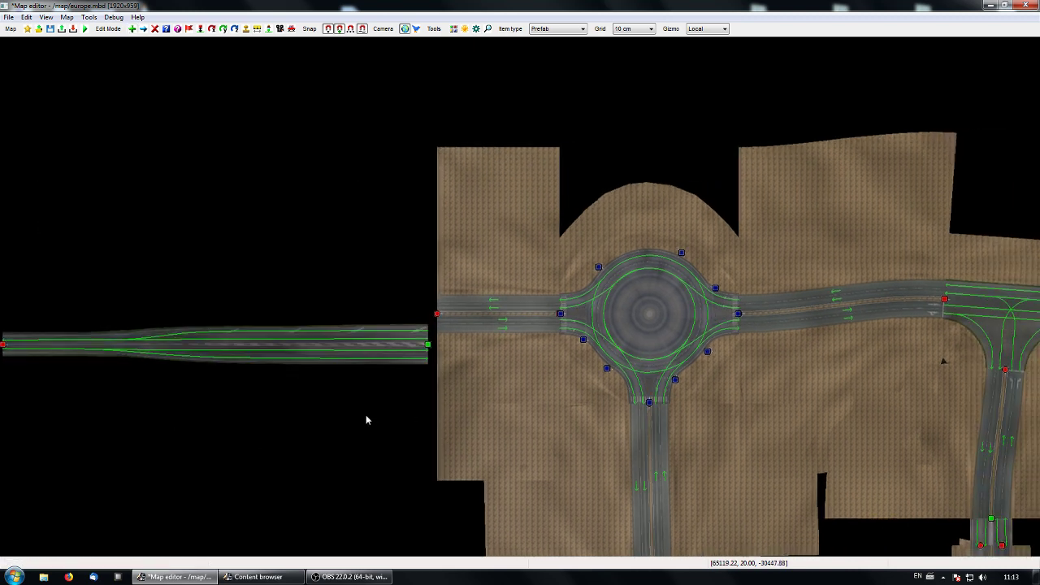
pyautogui.moveTo(428, 345); pyautogui.dragTo(443, 319)
pyautogui.moveTo(460, 380); pyautogui.dragTo(511, 281, button='right')
pyautogui.press('p')
pyautogui.press('Up')
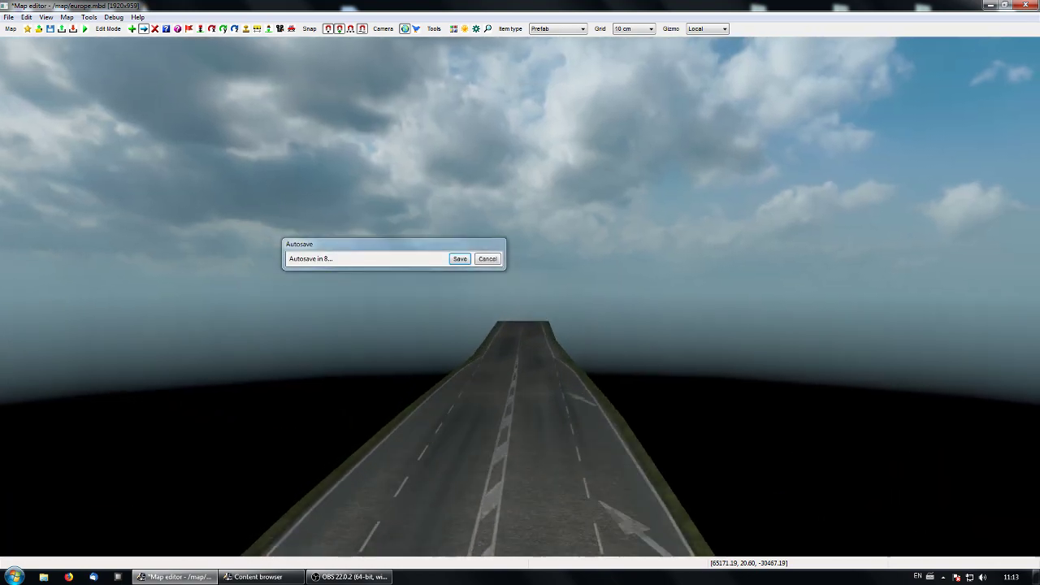
pyautogui.click(487, 259)
# Set up a new road item with the road type Road 1 lane broken.
pyautogui.press('p')
pyautogui.moveTo(406, 336); pyautogui.dragTo(565, 384, button='right')
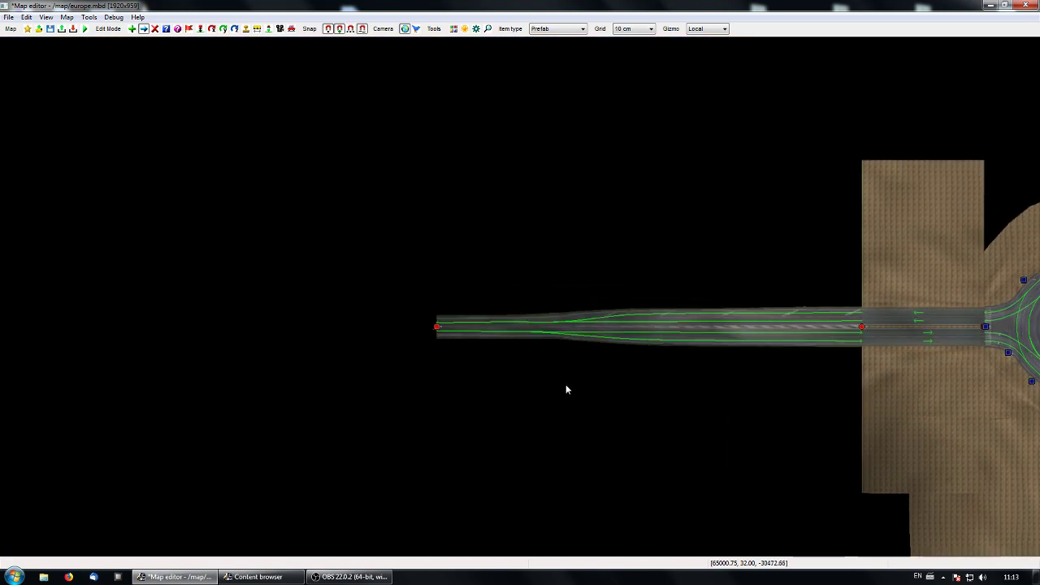
pyautogui.press('r')
pyautogui.press('e')
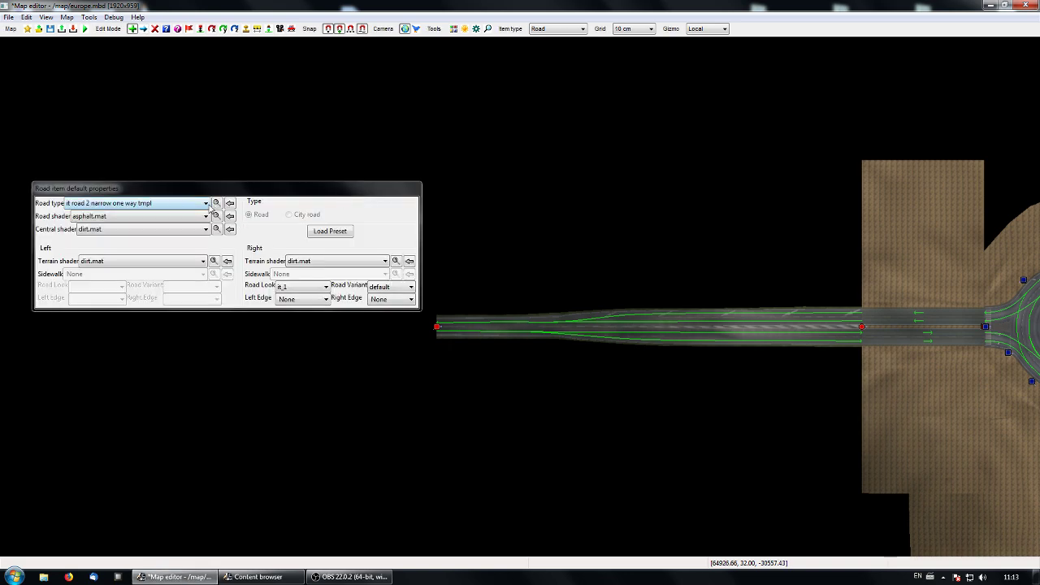
pyautogui.click(206, 204)
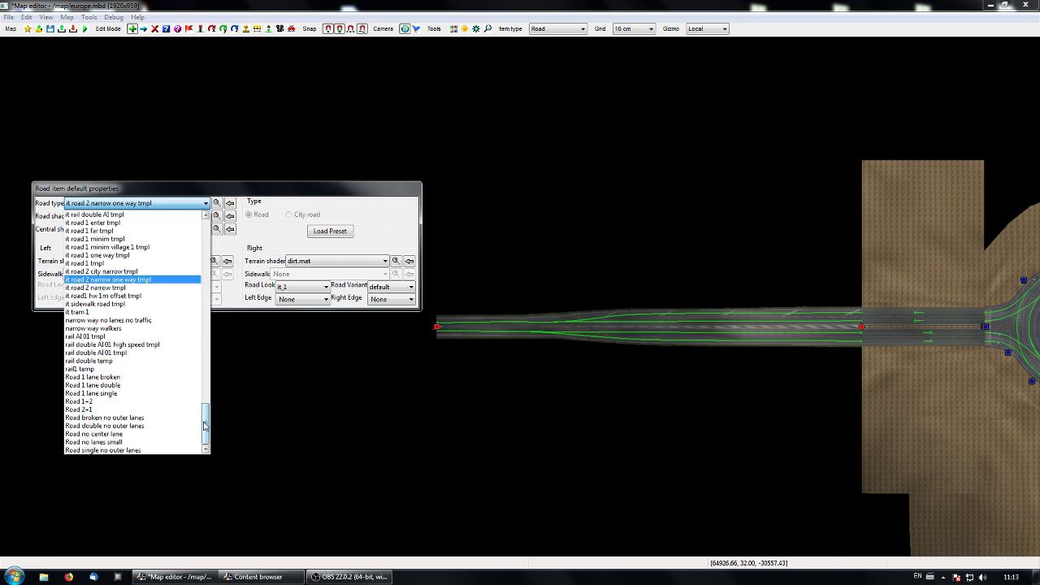
pyautogui.click(111, 379)
pyautogui.click(111, 379)
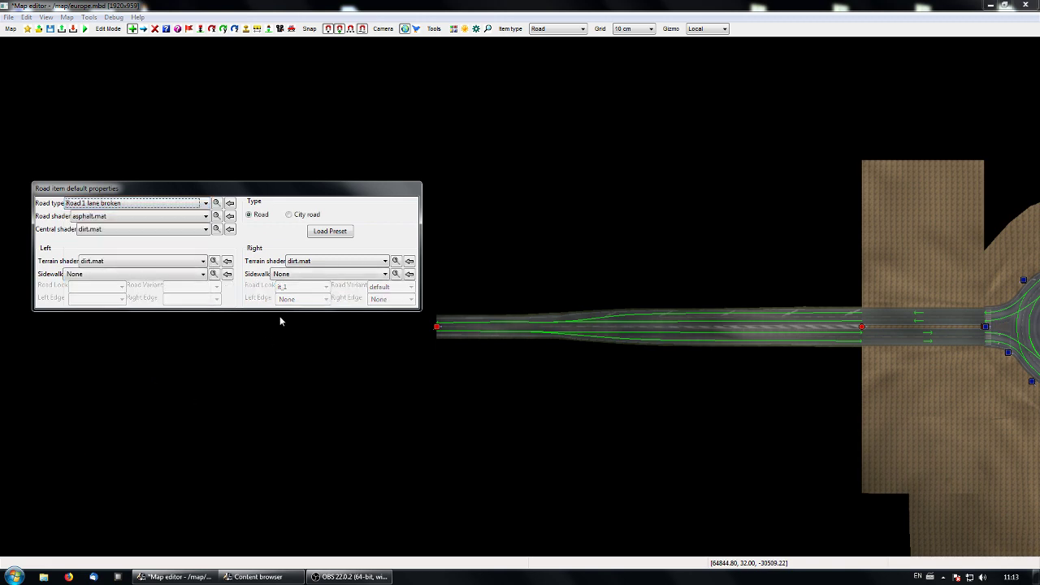
# Draw the new road beyond the city x road 1 prefab's narrow end and attach its near node to the prefab.
pyautogui.moveTo(374, 189); pyautogui.dragTo(548, 104)
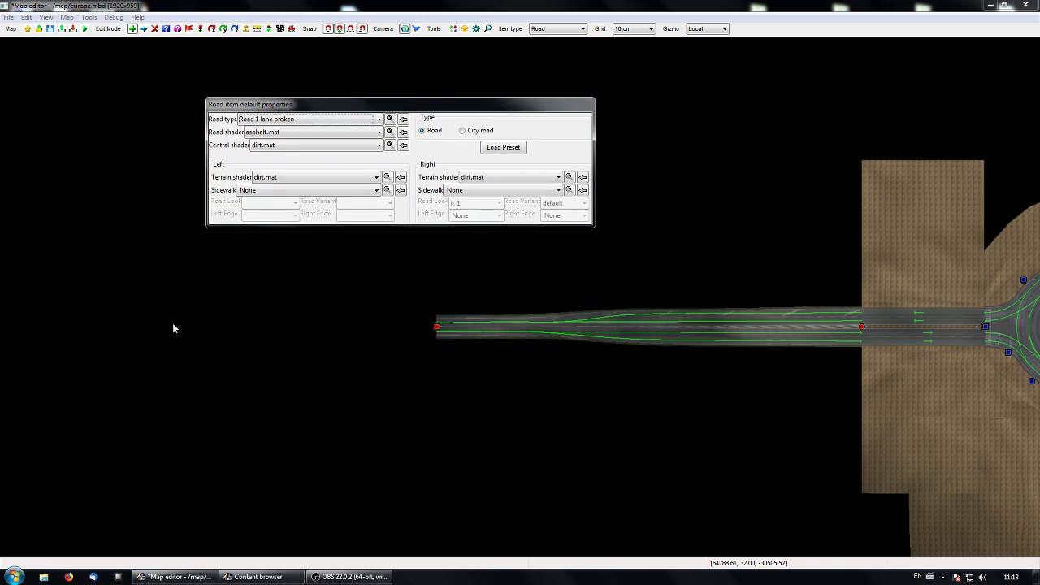
pyautogui.click(92, 339)
pyautogui.click(408, 330)
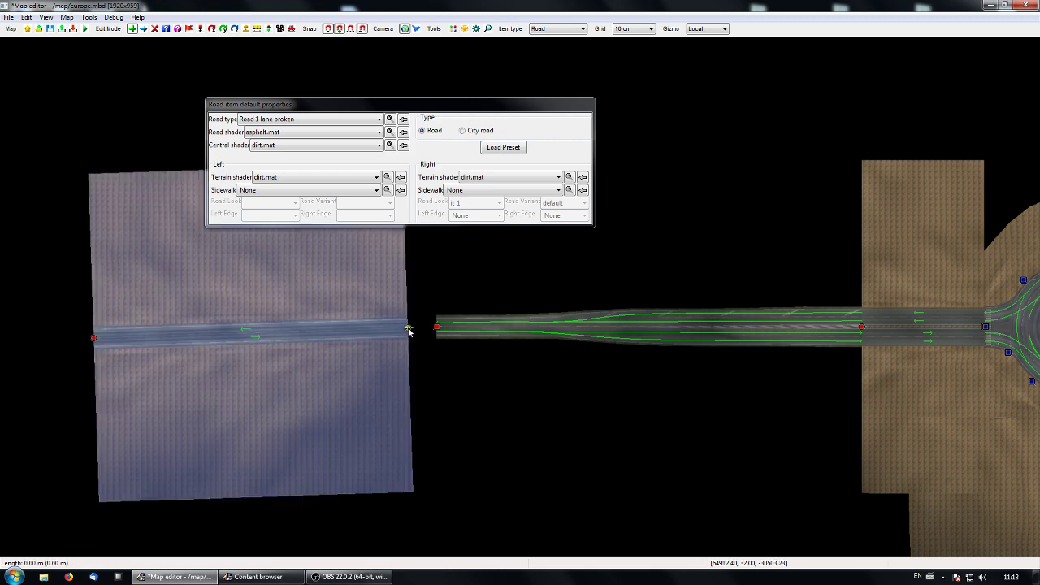
pyautogui.press('Escape')
pyautogui.press('m')
pyautogui.moveTo(408, 328); pyautogui.dragTo(437, 328)
# Examine the finished route in 3D from the new single-lane road through the transition and roundabout to the semaphore junctions and sidewalks.
pyautogui.moveTo(520, 403); pyautogui.dragTo(637, 422, button='right')
pyautogui.press('space')
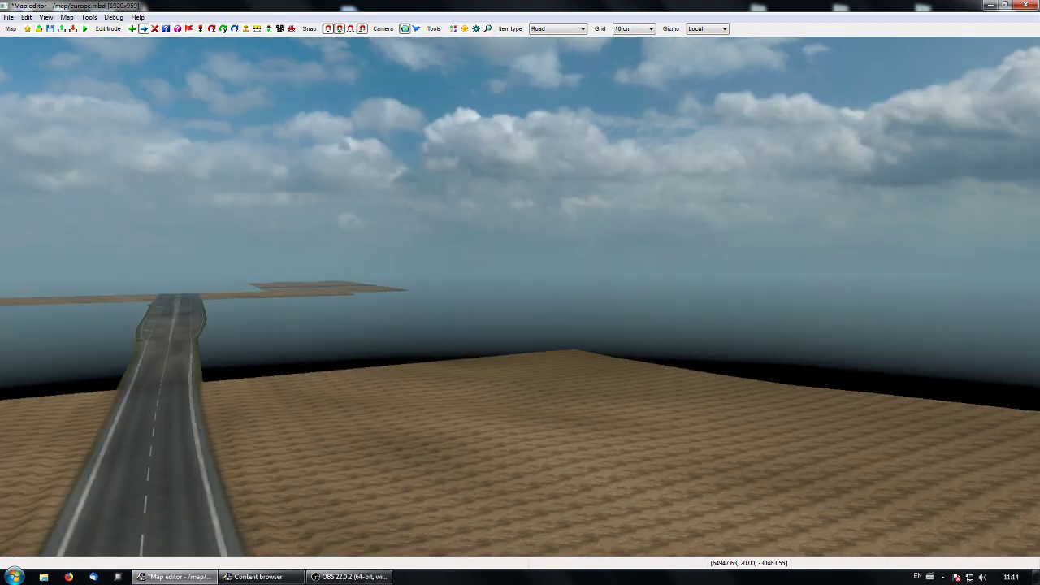
pyautogui.press('KP_8')
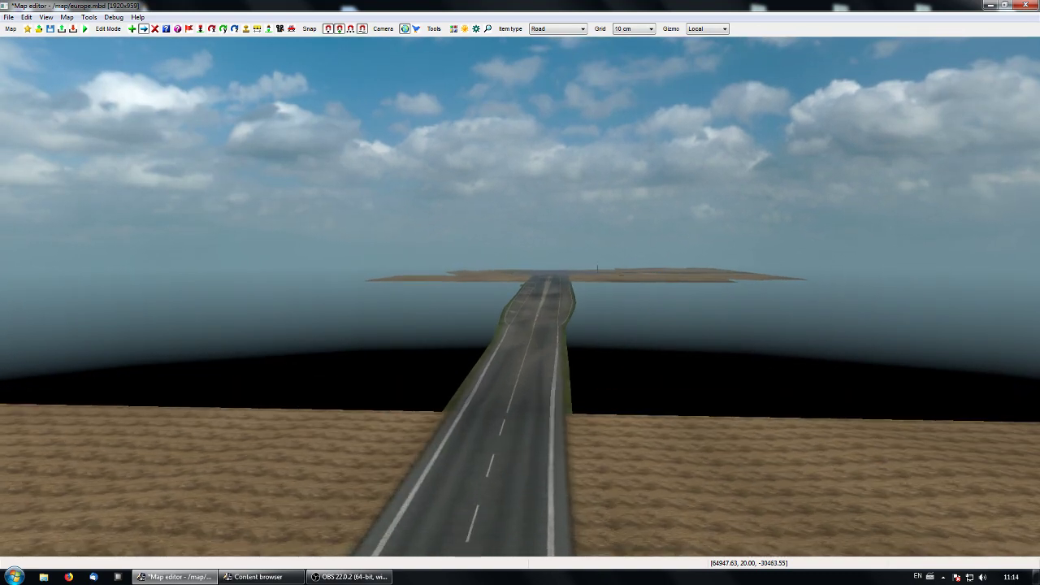
pyautogui.press('Up')
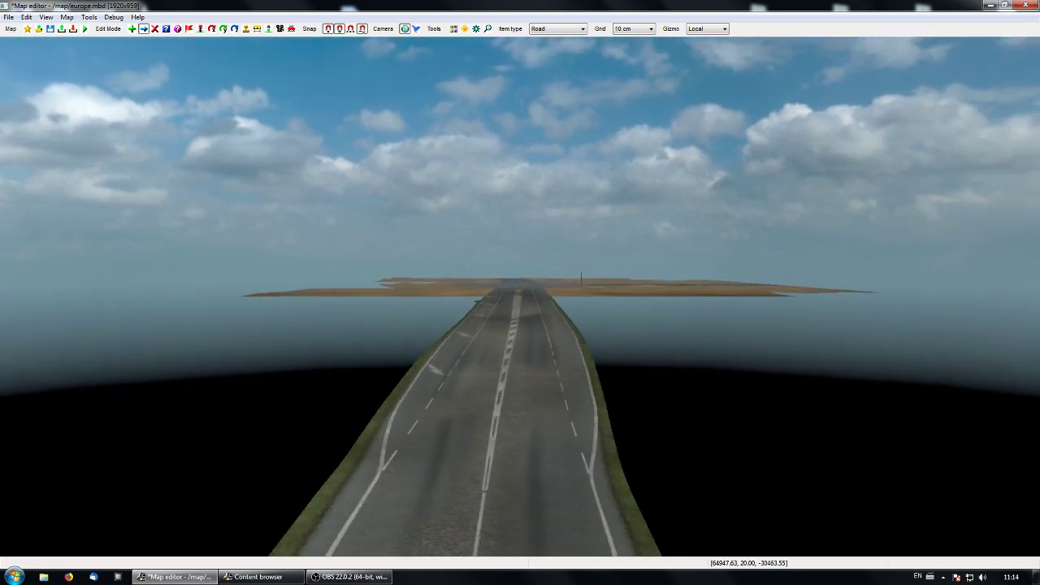
pyautogui.press('Up')
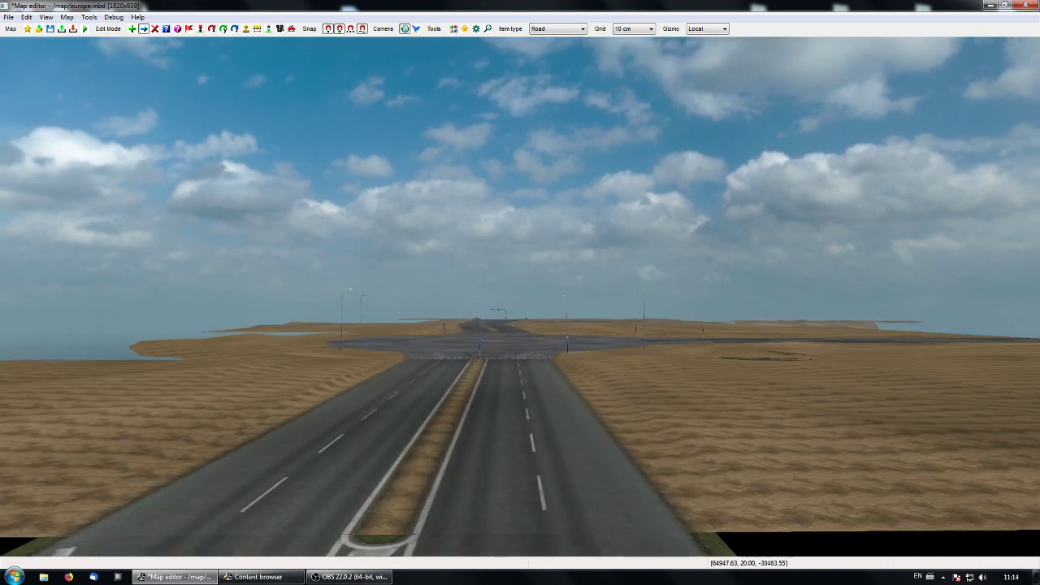
pyautogui.press('Up')
pyautogui.press('Up')
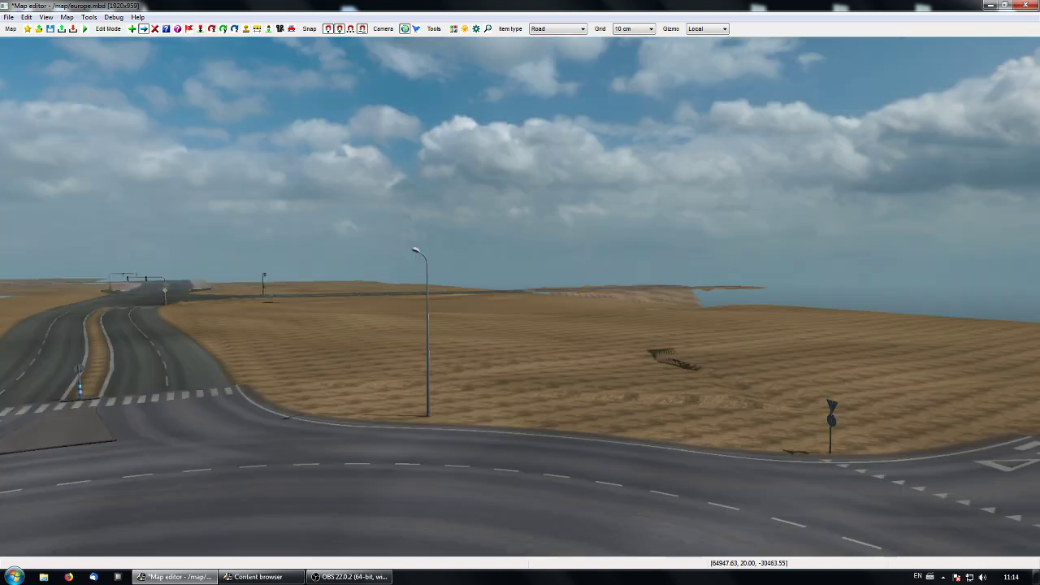
pyautogui.press('Up')
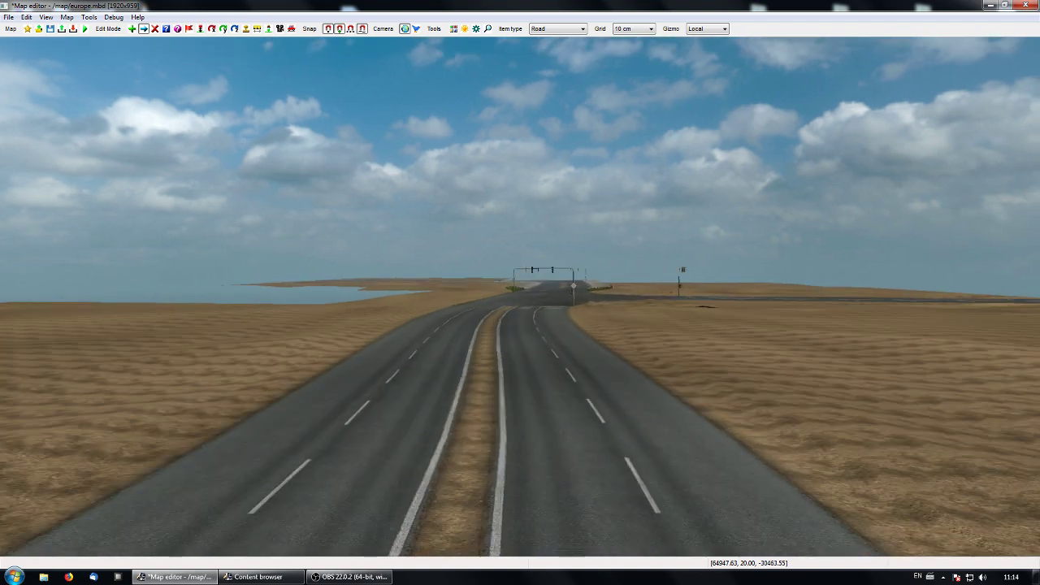
pyautogui.press('Up')
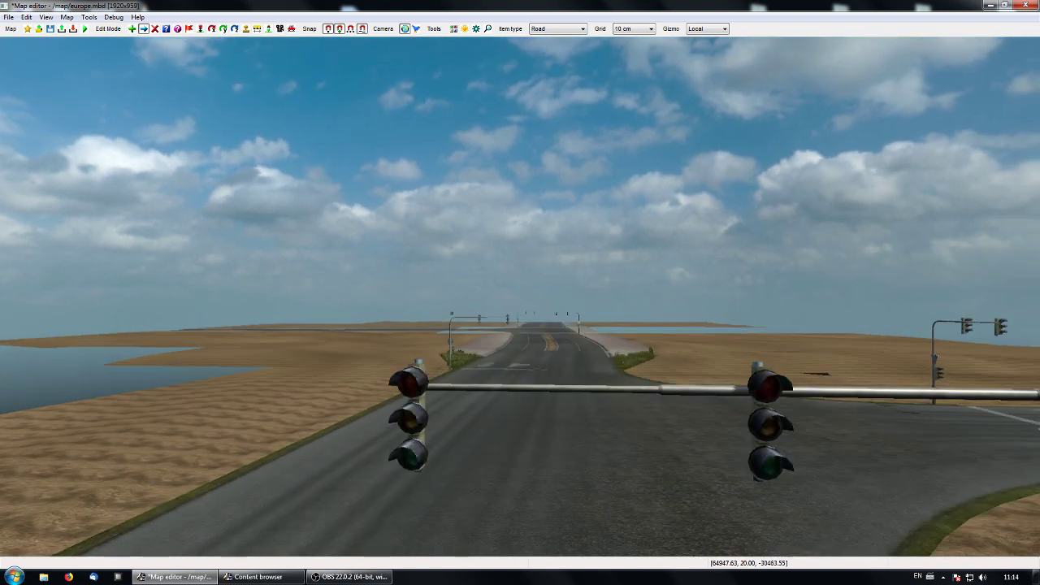
pyautogui.press('Up')
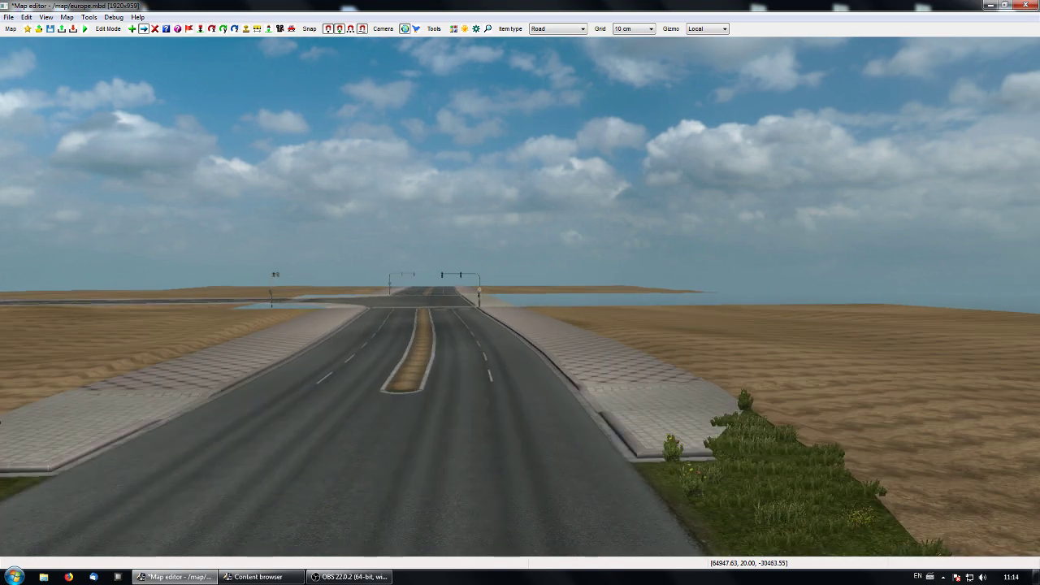
pyautogui.moveTo(520, 297); pyautogui.dragTo(525, 395, button='right')
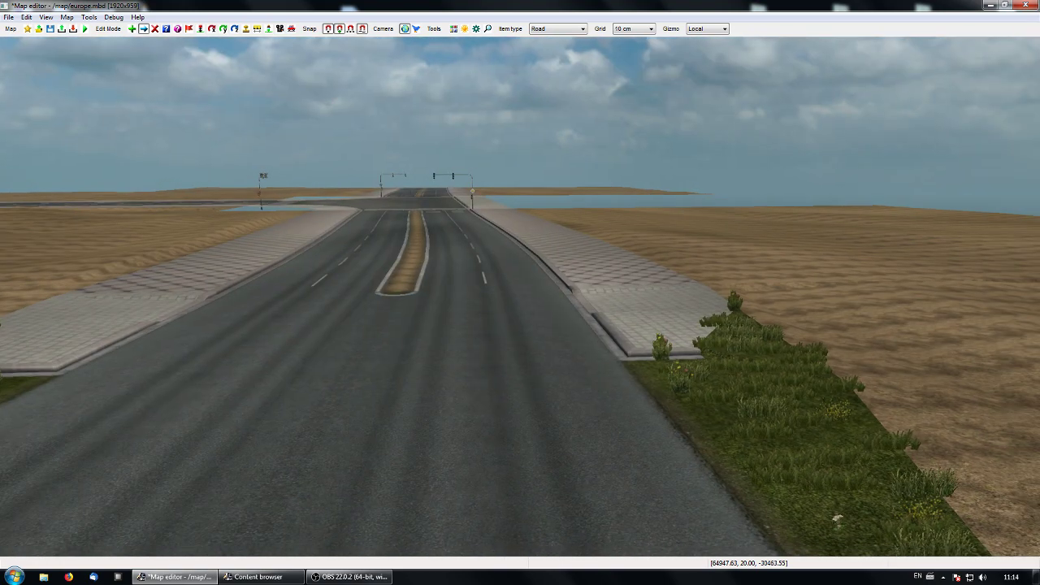
pyautogui.moveTo(520, 297); pyautogui.dragTo(520, 242, button='right')
pyautogui.press('w')
pyautogui.press('w')
pyautogui.moveTo(520, 296); pyautogui.dragTo(455, 292, button='right')
pyautogui.press('d')
pyautogui.press('w')
pyautogui.press('Escape')
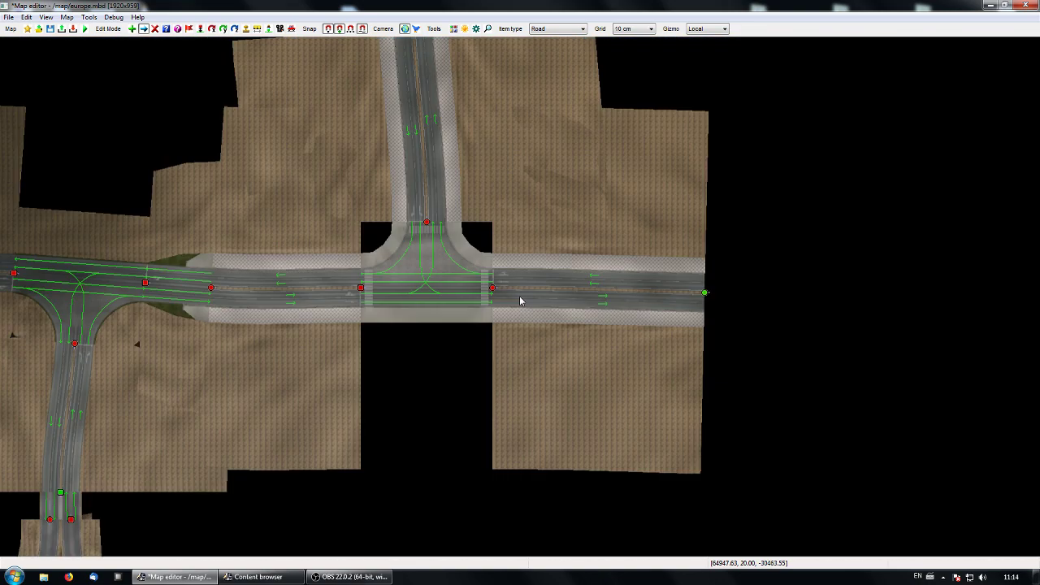
# Start a new prefab item beyond the city road's open end and search the prefab models for road1.
pyautogui.moveTo(586, 321); pyautogui.dragTo(461, 366, button='right')
pyautogui.moveTo(568, 404); pyautogui.dragTo(483, 370, button='right')
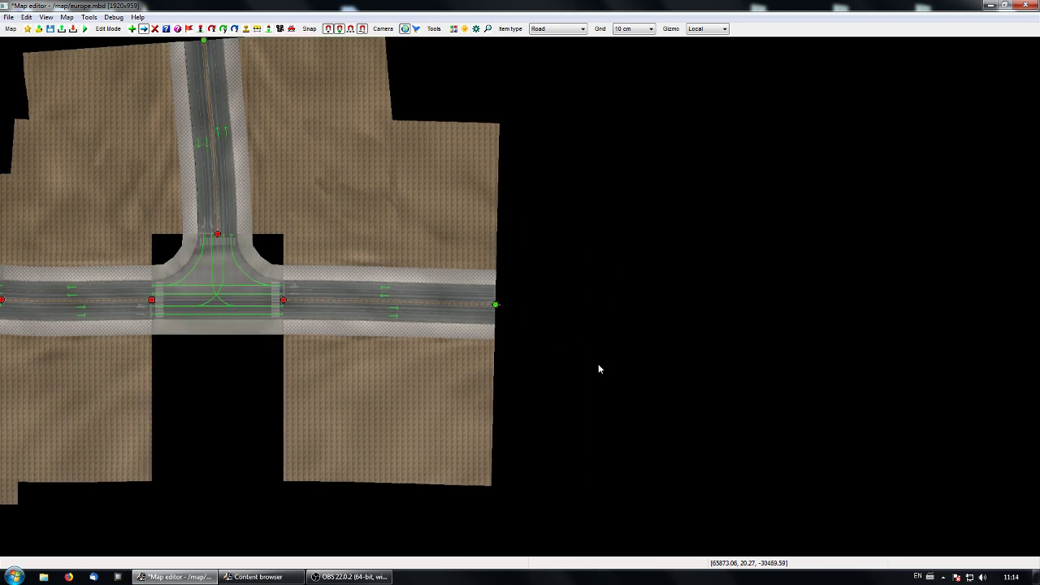
pyautogui.moveTo(598, 367); pyautogui.dragTo(527, 377, button='right')
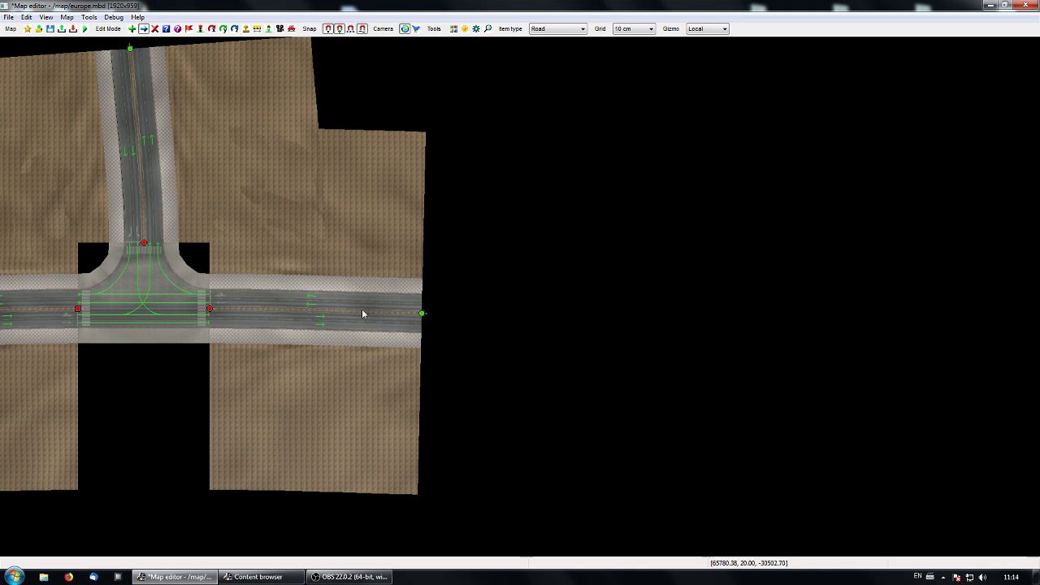
pyautogui.moveTo(362, 314); pyautogui.dragTo(382, 325, button='right')
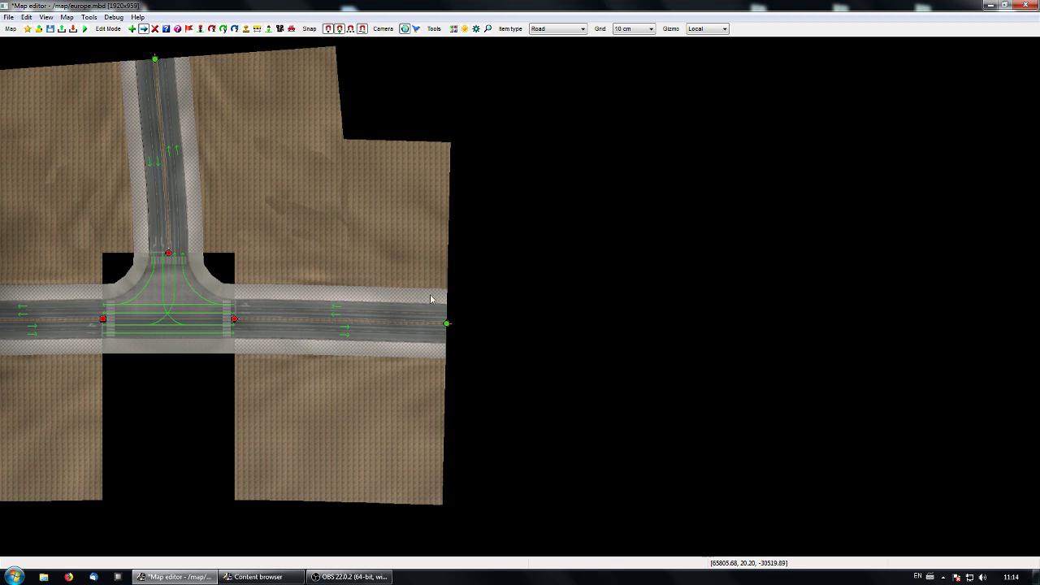
pyautogui.moveTo(357, 333); pyautogui.dragTo(413, 348, button='right')
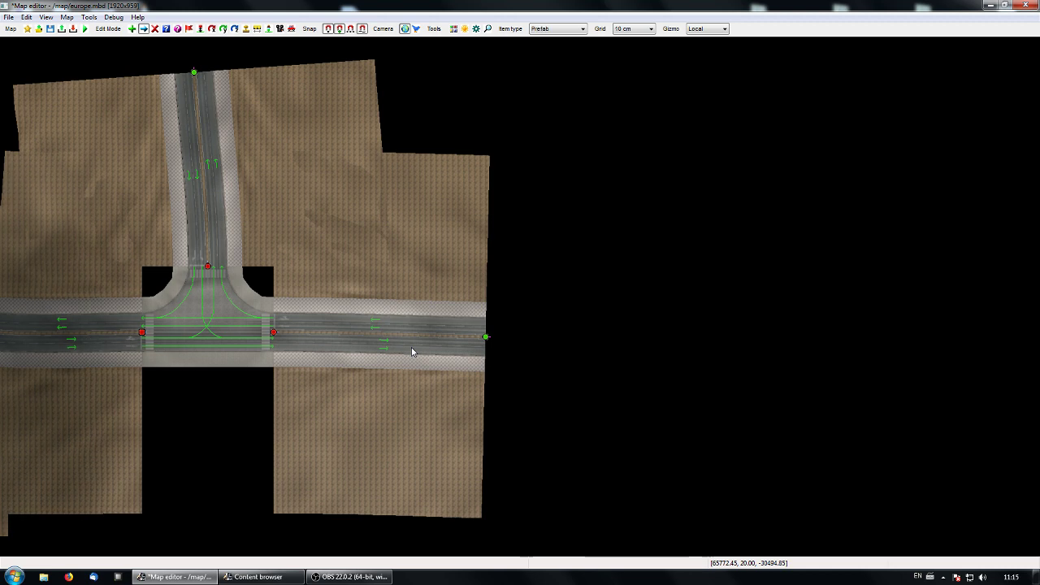
pyautogui.press('e')
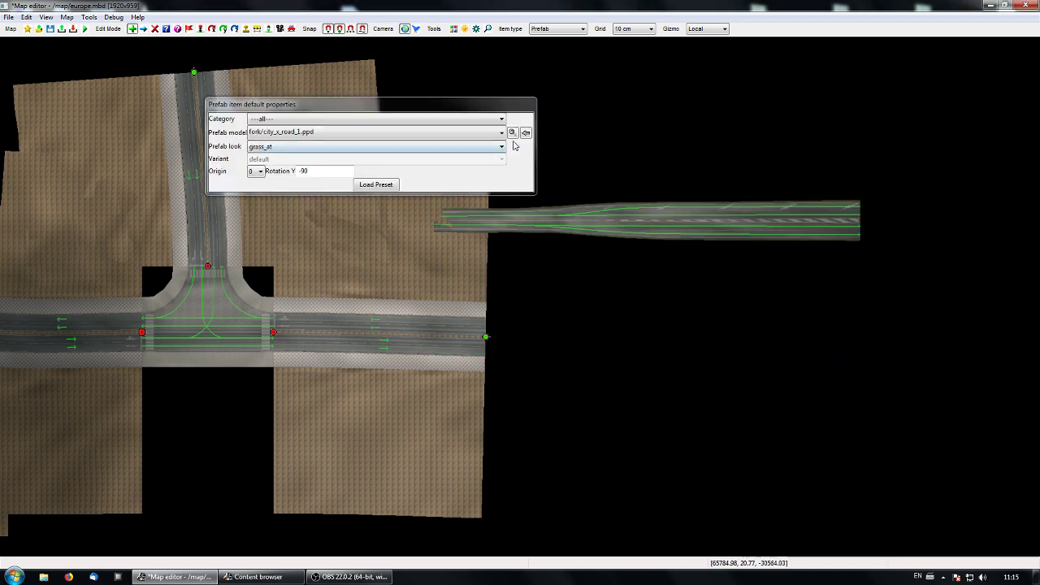
pyautogui.click(514, 134)
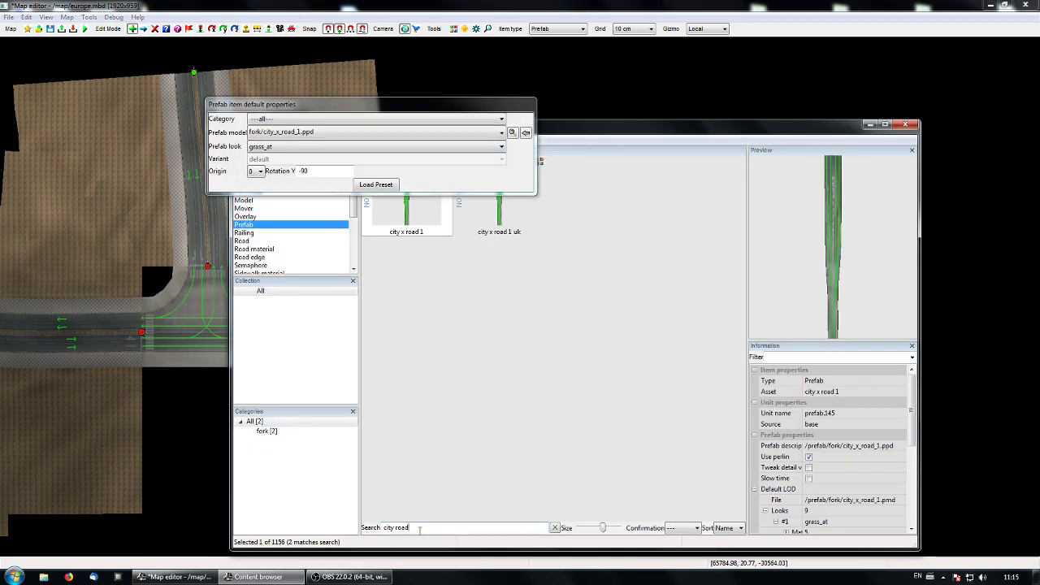
pyautogui.moveTo(418, 528); pyautogui.dragTo(368, 534)
pyautogui.write('road')
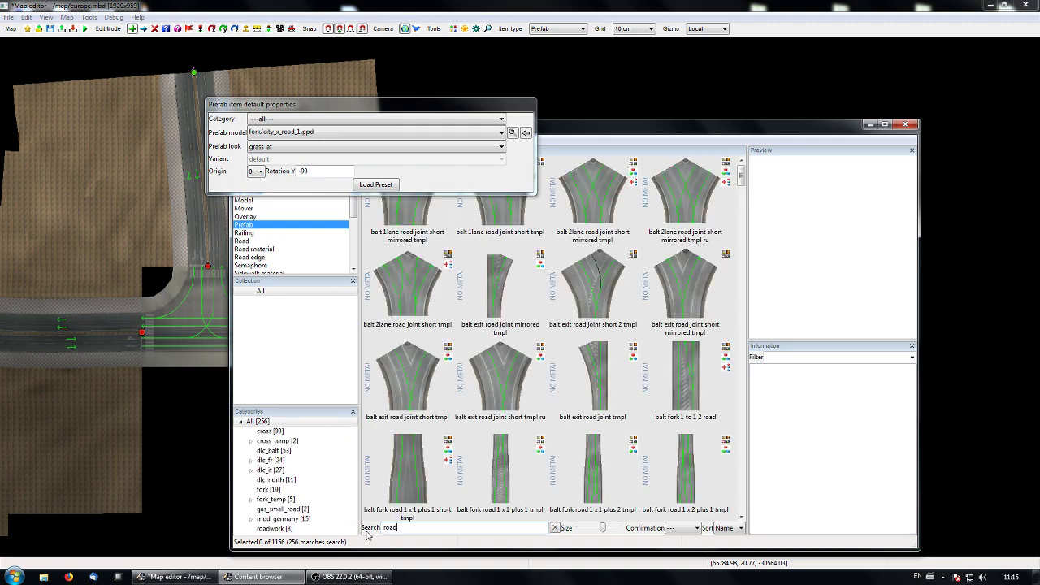
pyautogui.write('1')
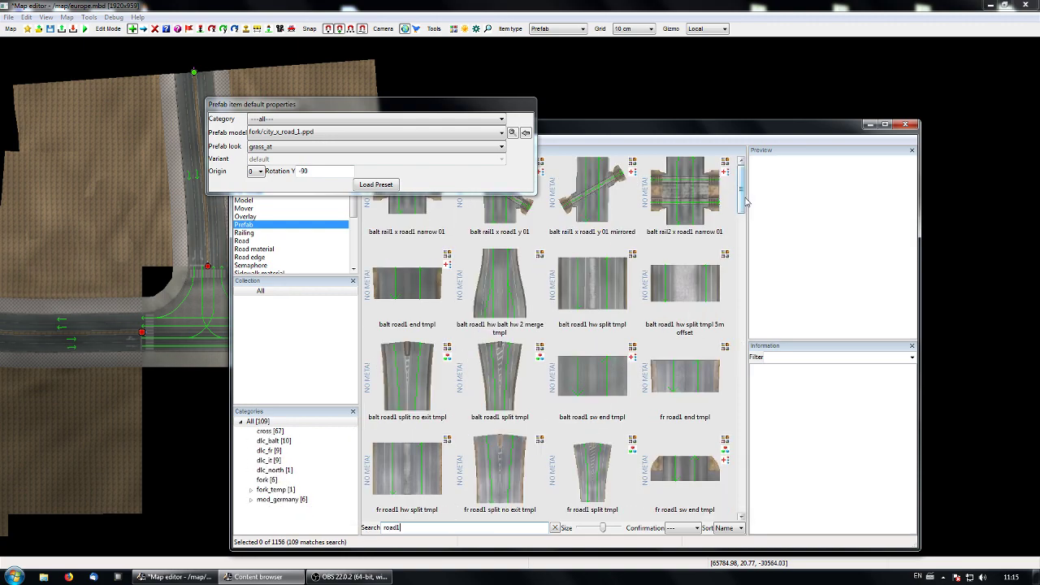
# Choose the road2 x road1 sidewalk all crossing as the model for the new prefab.
pyautogui.scroll(-5, 742, 209)
pyautogui.moveTo(742, 210); pyautogui.dragTo(742, 453)
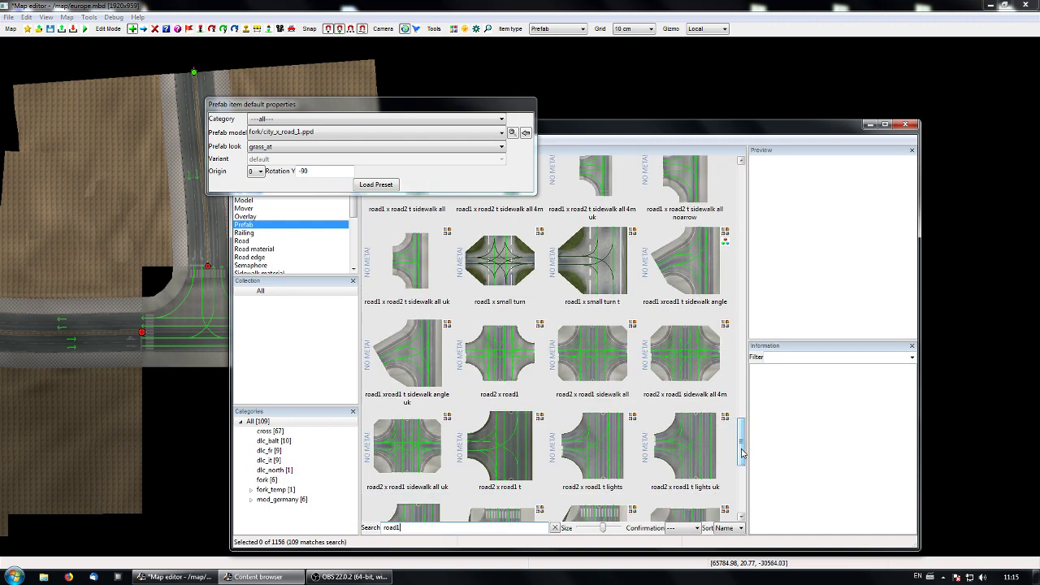
pyautogui.click(605, 365)
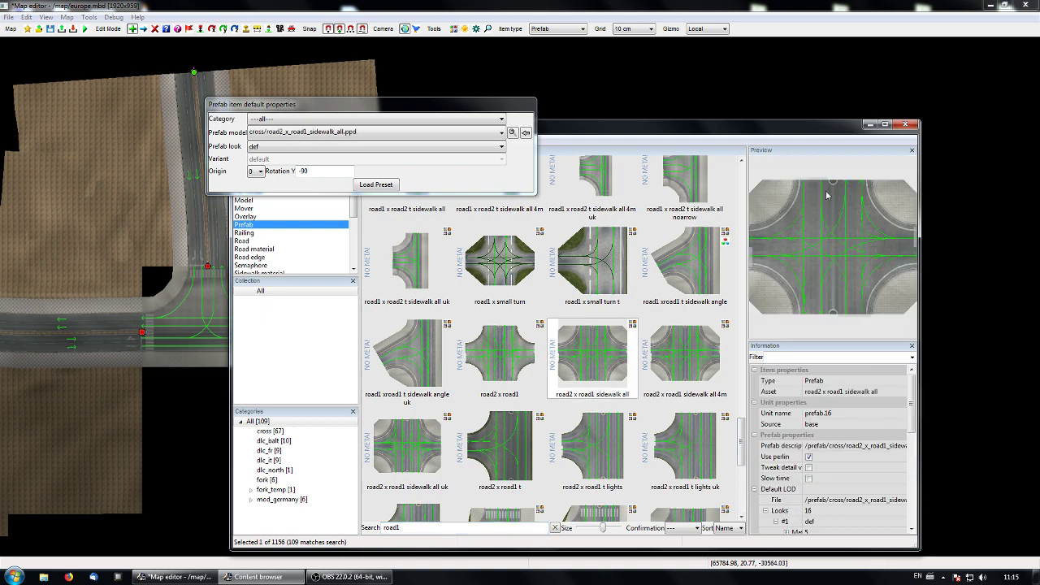
pyautogui.click(871, 124)
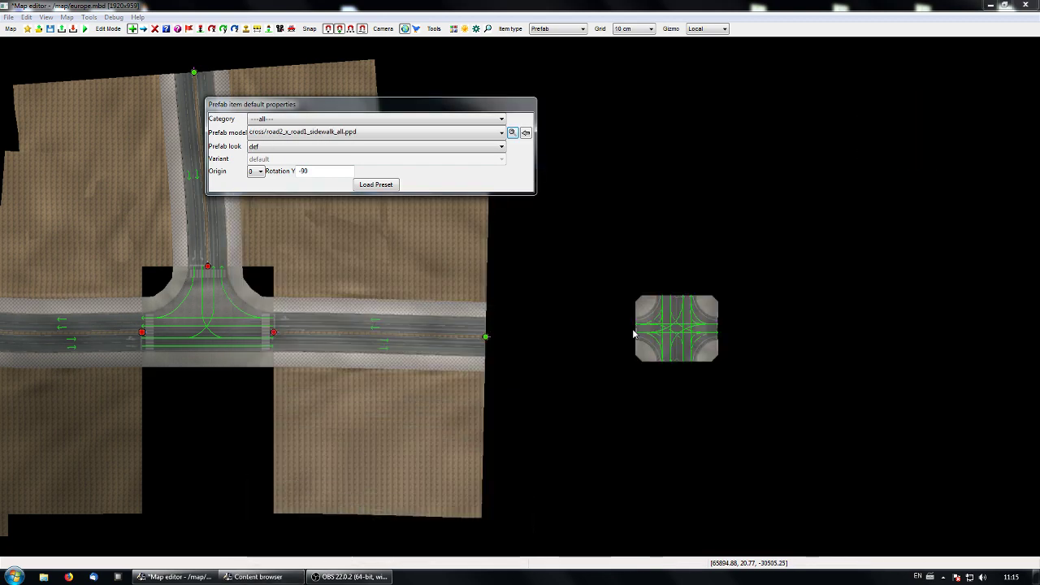
# Place the crossing prefab on the city road's open end node and inspect the joint in 3D.
pyautogui.click(489, 339)
pyautogui.press('Escape')
pyautogui.moveTo(531, 457); pyautogui.dragTo(476, 468, button='right')
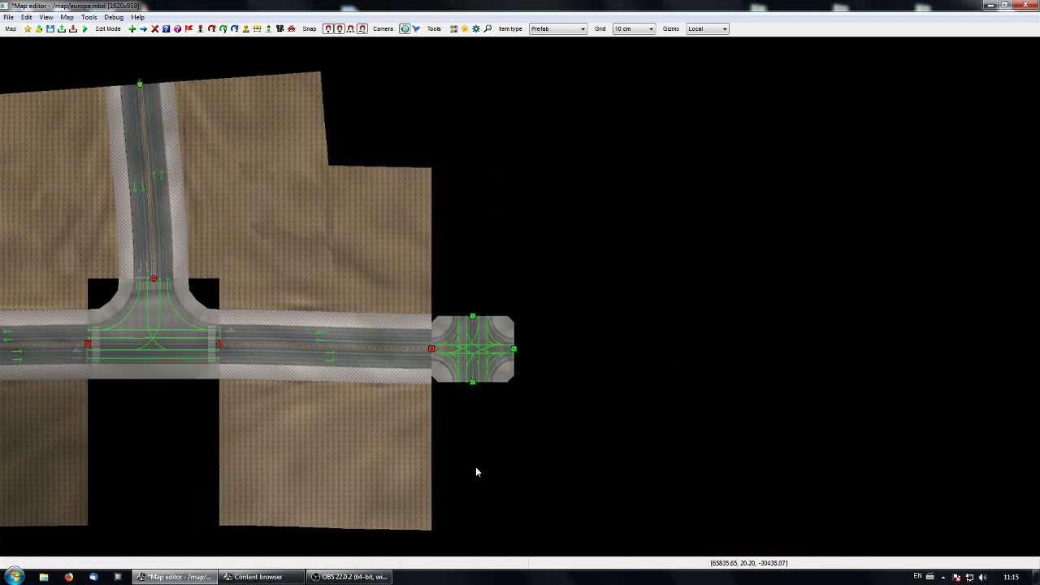
pyautogui.press('f')
pyautogui.press('Up')
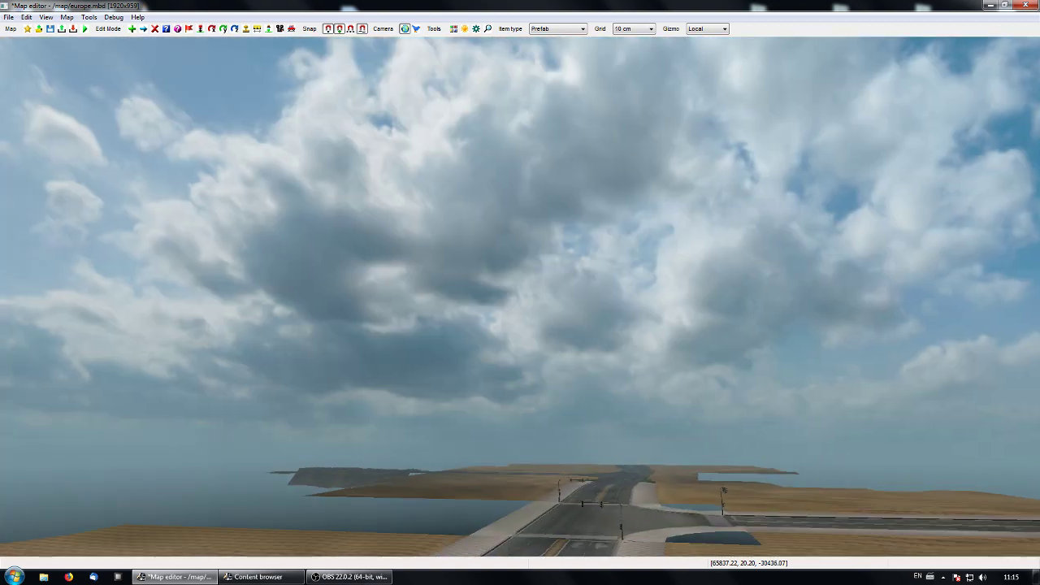
pyautogui.press('Up')
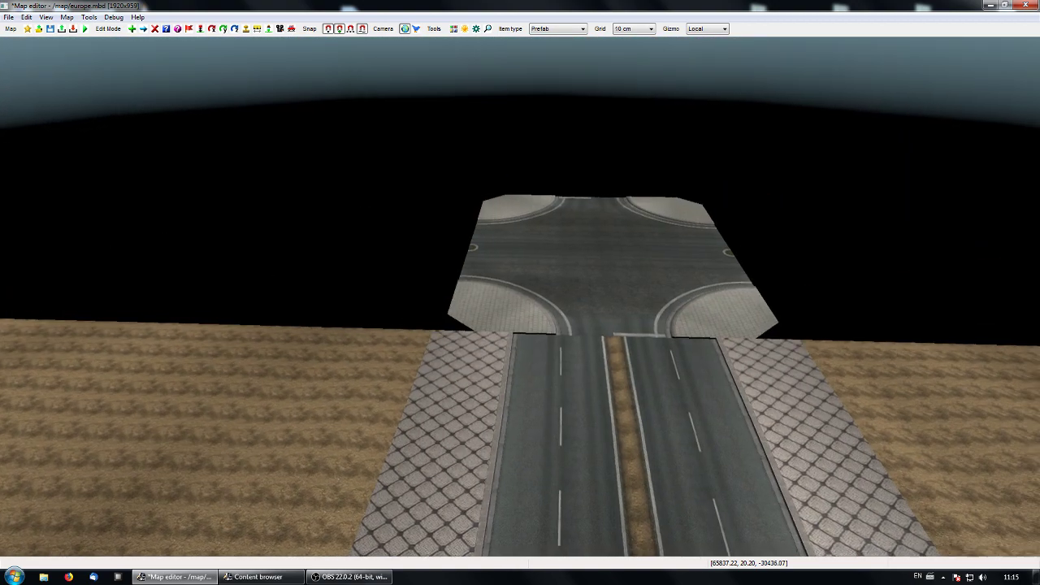
pyautogui.press('Up')
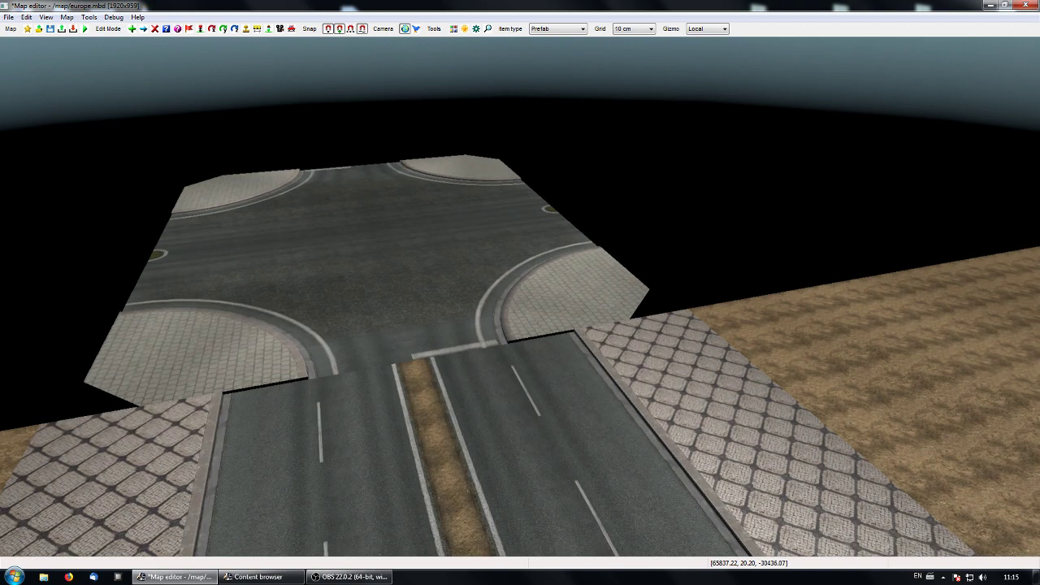
pyautogui.moveTo(520, 297); pyautogui.dragTo(443, 273, button='right')
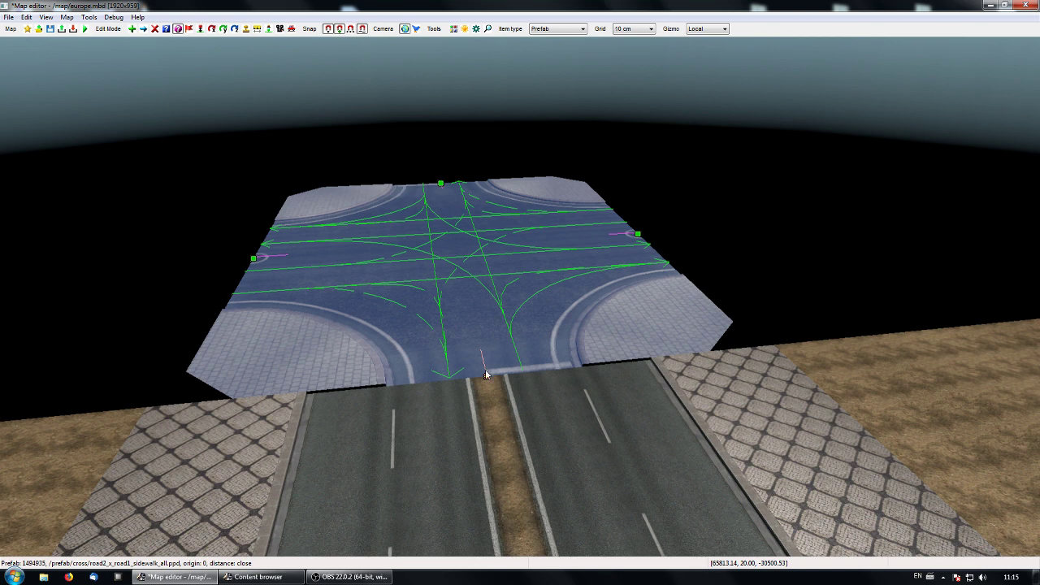
# Detach the crossing prefab from the city road's end and rotate it about its vertical axis so its wide side faces the road.
pyautogui.press('m')
pyautogui.click(486, 377)
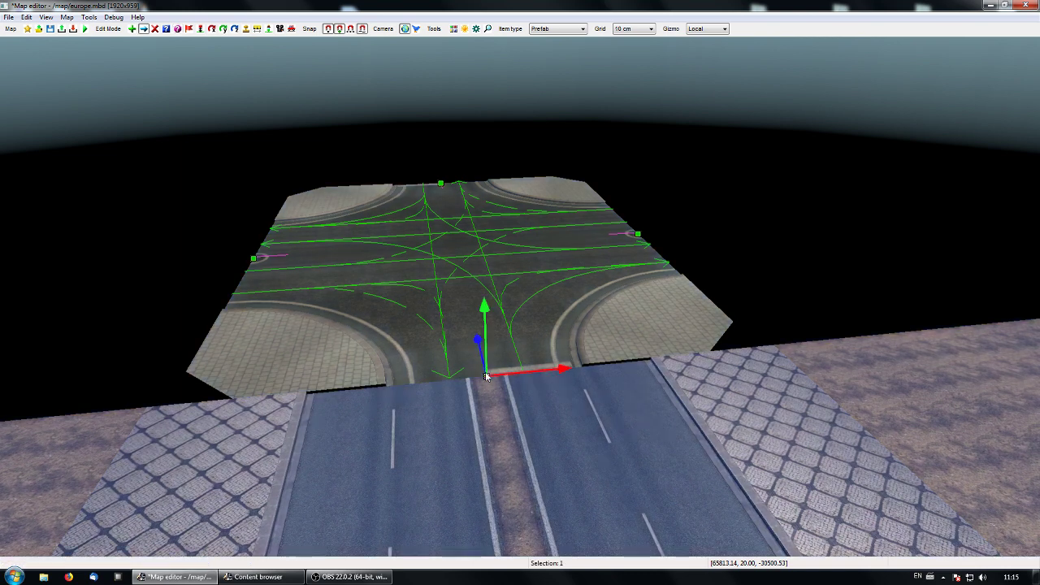
pyautogui.moveTo(486, 377); pyautogui.dragTo(465, 303)
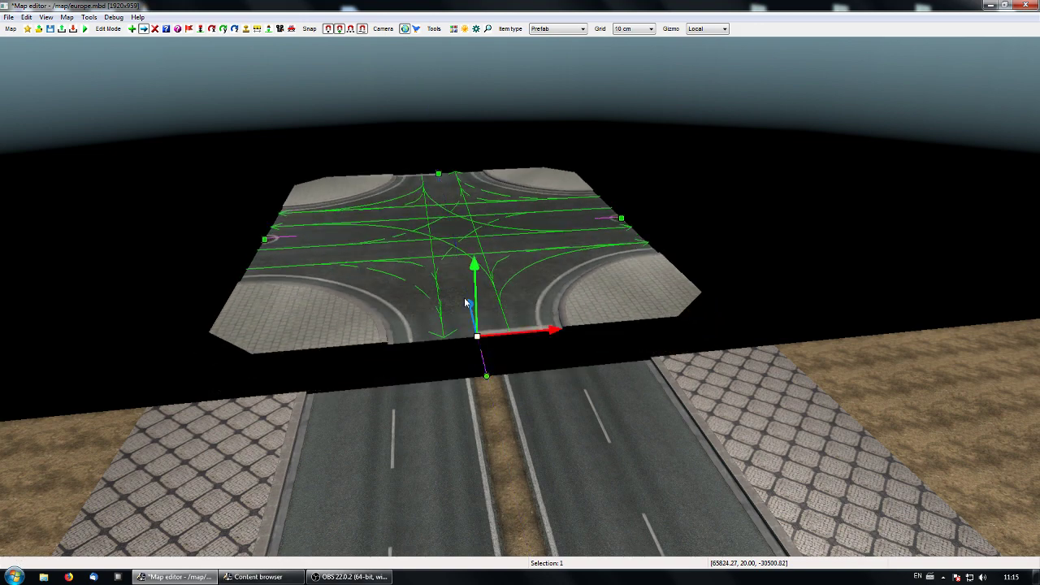
pyautogui.press('r')
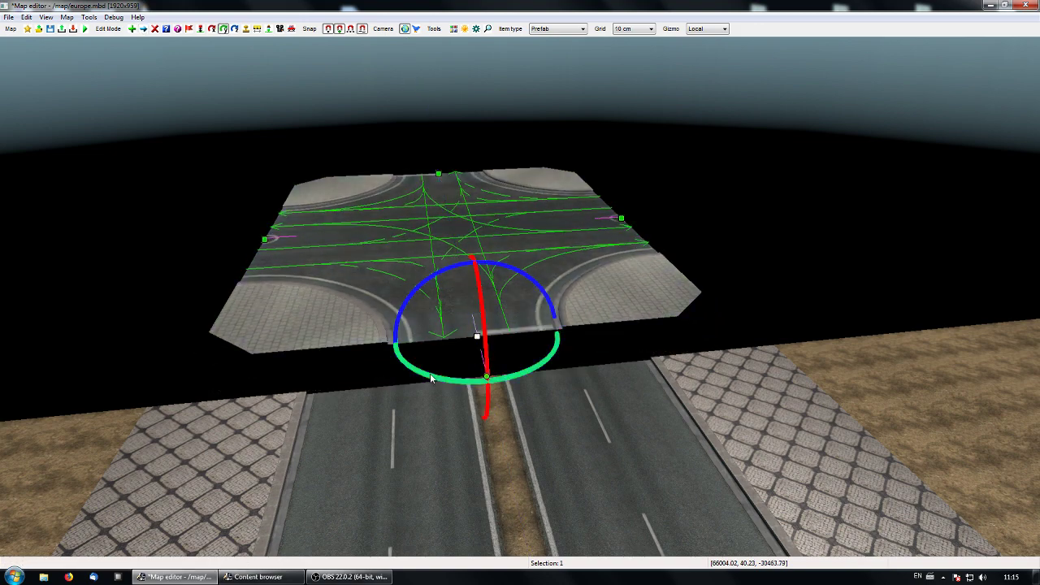
pyautogui.moveTo(429, 373); pyautogui.dragTo(542, 365)
# Move the rotated crossing and attach the city road's end node to its wide, two-lane side, checking the joint.
pyautogui.press('m')
pyautogui.moveTo(63, 345); pyautogui.dragTo(539, 416)
pyautogui.moveTo(603, 381); pyautogui.dragTo(567, 268)
pyautogui.moveTo(490, 240); pyautogui.dragTo(422, 241)
pyautogui.moveTo(488, 375); pyautogui.dragTo(476, 333)
pyautogui.moveTo(592, 405); pyautogui.dragTo(592, 455, button='right')
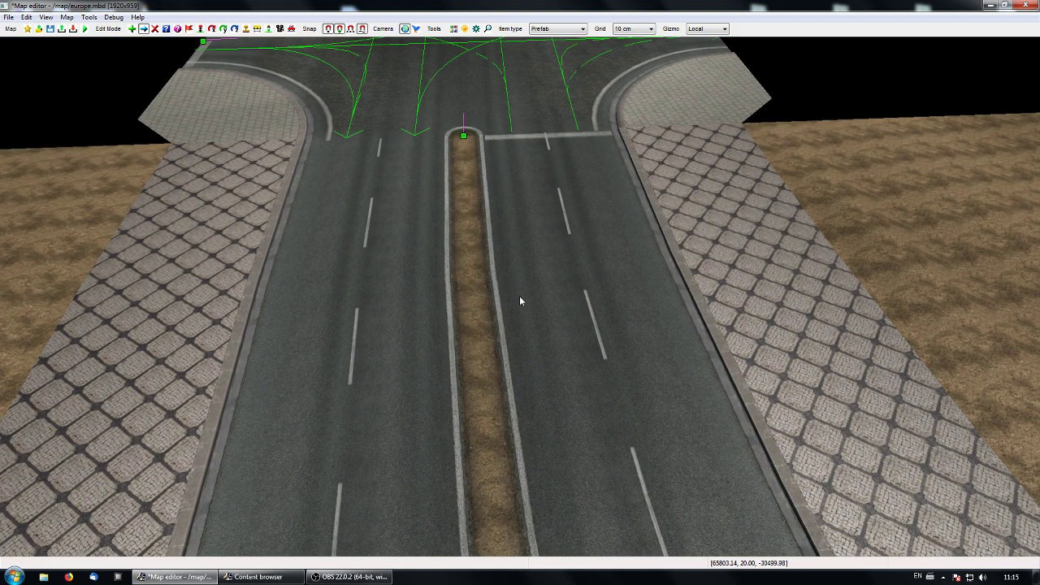
pyautogui.moveTo(519, 296); pyautogui.dragTo(519, 195, button='right')
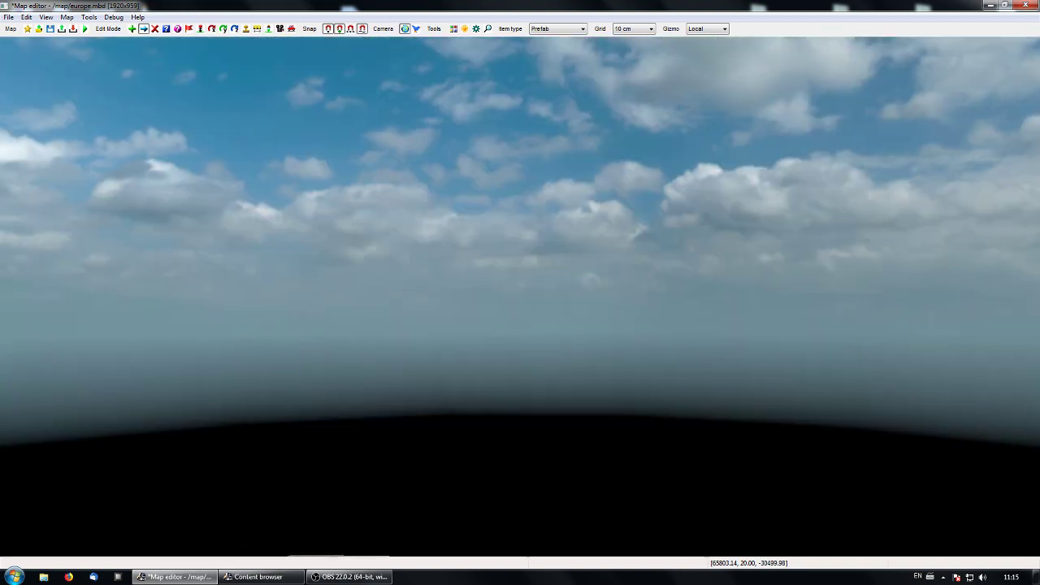
# Draw a Road 1 lane broken road about 95 m long from the crossing's open single-lane node.
pyautogui.moveTo(520, 297); pyautogui.dragTo(520, 390, button='middle')
pyautogui.moveTo(554, 297); pyautogui.dragTo(448, 300, button='right')
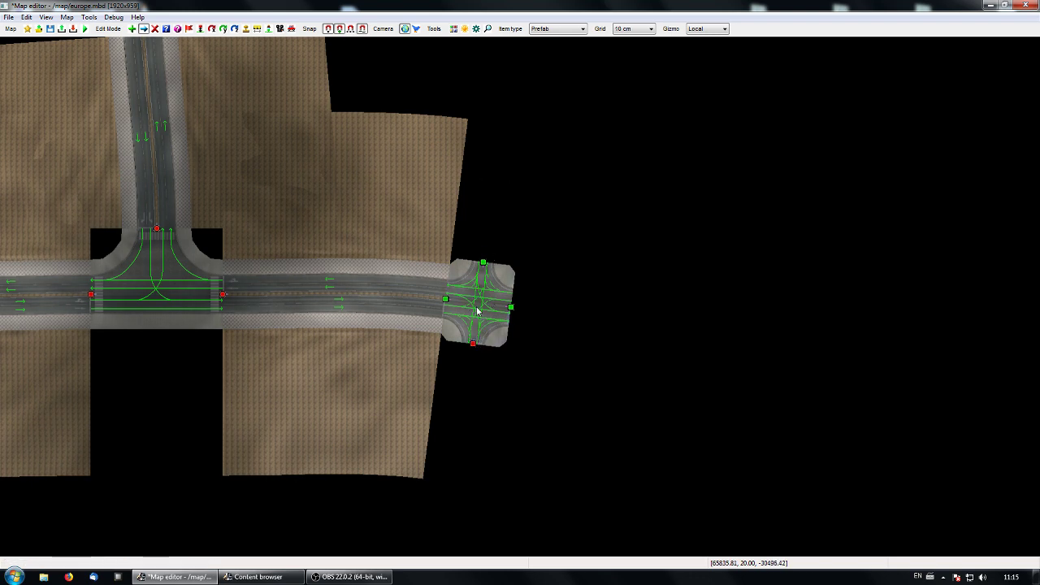
pyautogui.moveTo(475, 315); pyautogui.dragTo(463, 355, button='right')
pyautogui.press('r')
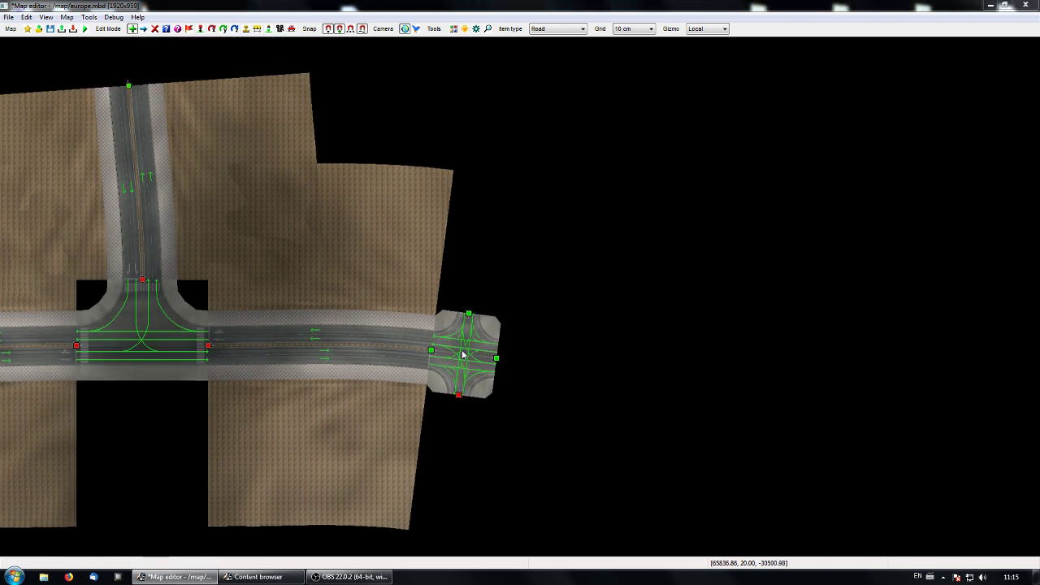
pyautogui.click(469, 314)
pyautogui.moveTo(504, 114); pyautogui.dragTo(254, 116)
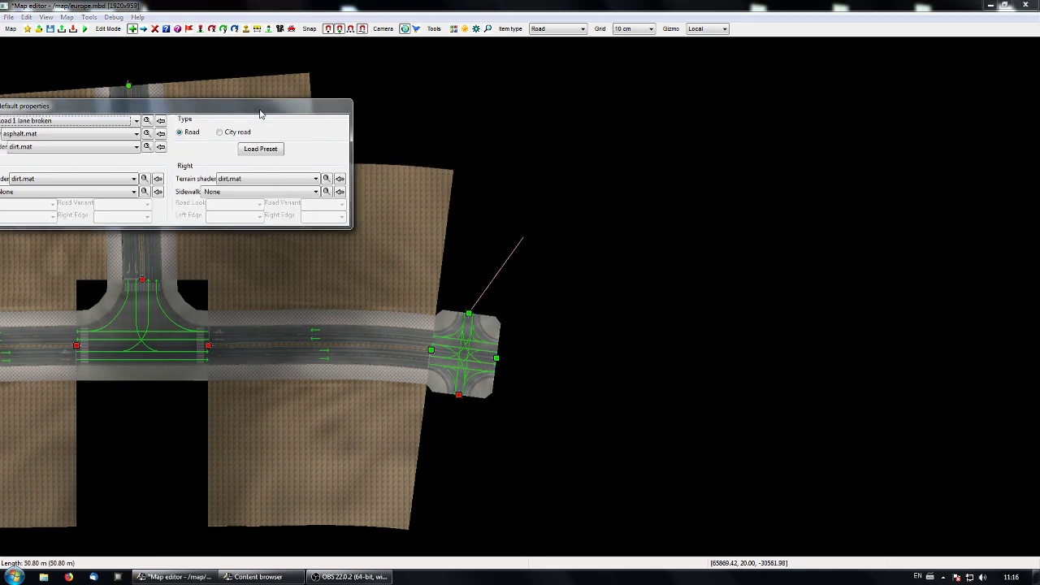
pyautogui.click(500, 145)
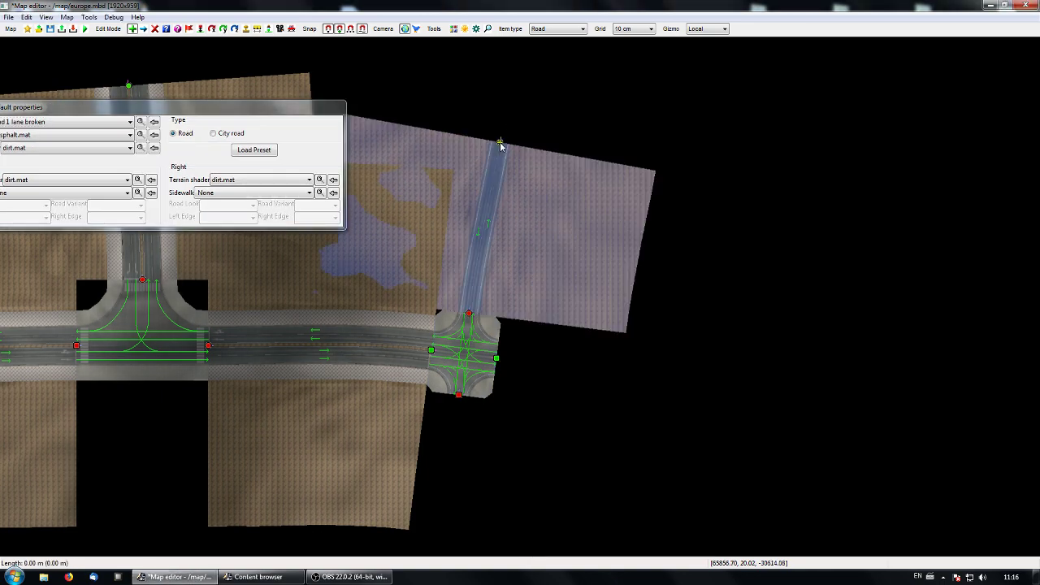
pyautogui.press('Escape')
pyautogui.moveTo(521, 236); pyautogui.dragTo(507, 249, button='right')
# Change the new single-lane road to a city road with sidewalk.mat sidewalks on both sides.
pyautogui.press('p')
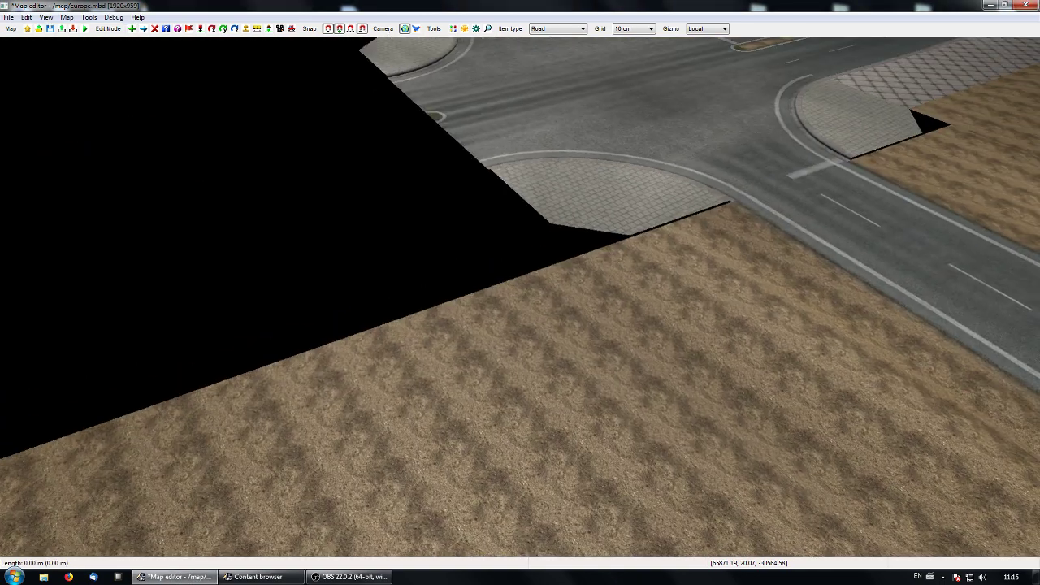
pyautogui.press('KP_8')
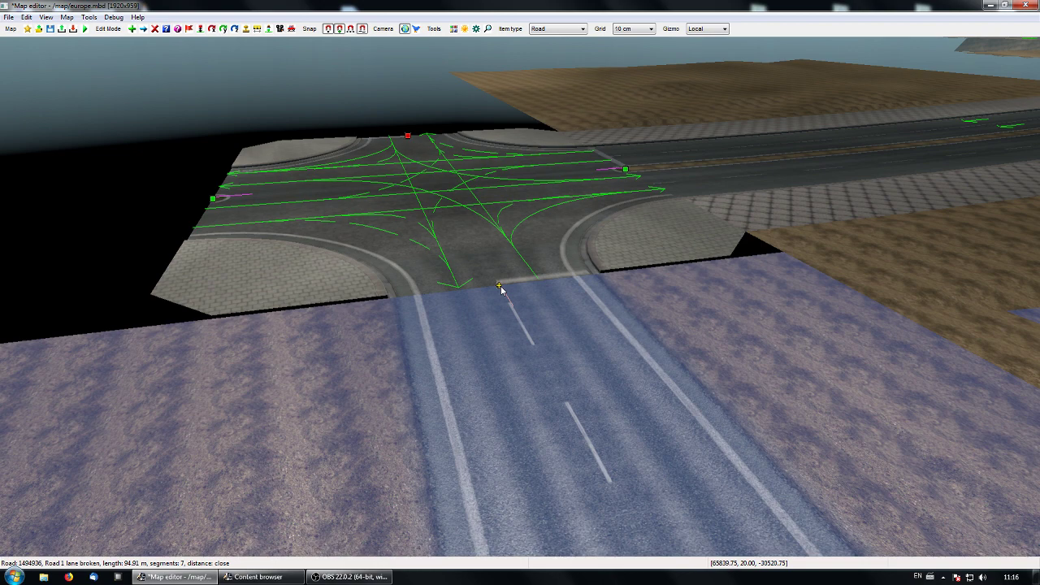
pyautogui.doubleClick(500, 289)
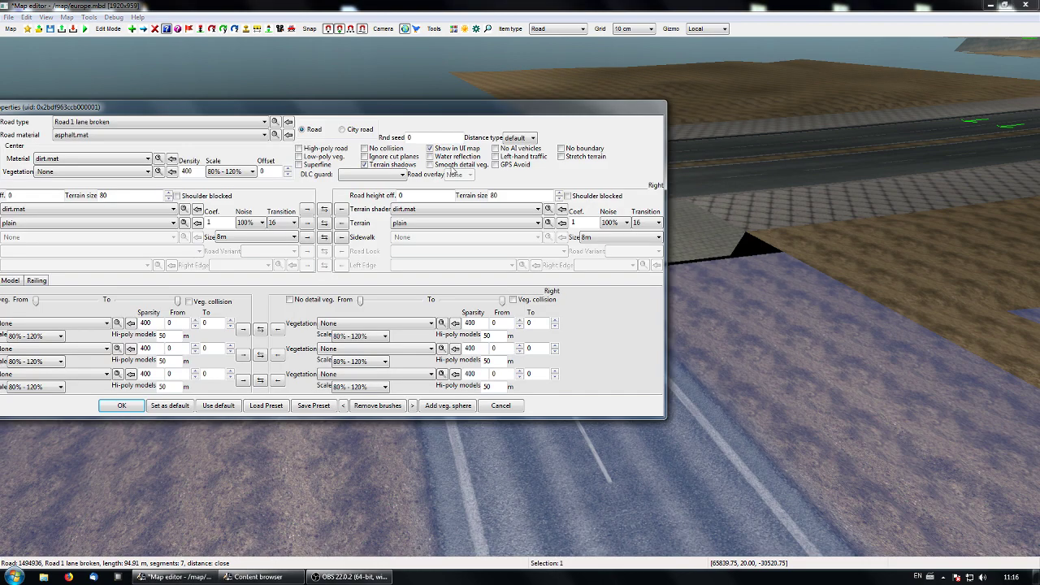
pyautogui.click(343, 130)
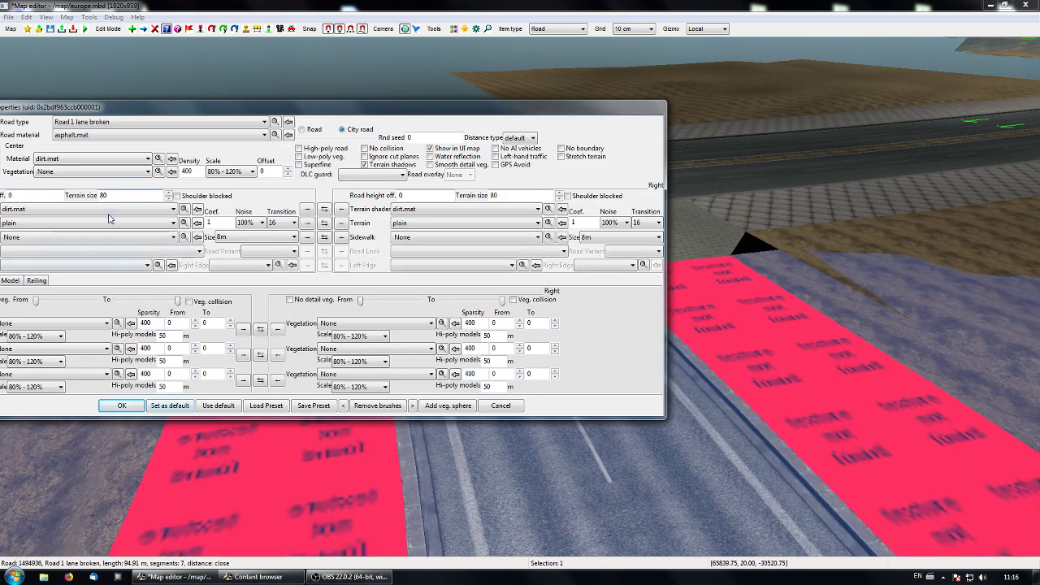
pyautogui.moveTo(151, 114); pyautogui.dragTo(328, 113)
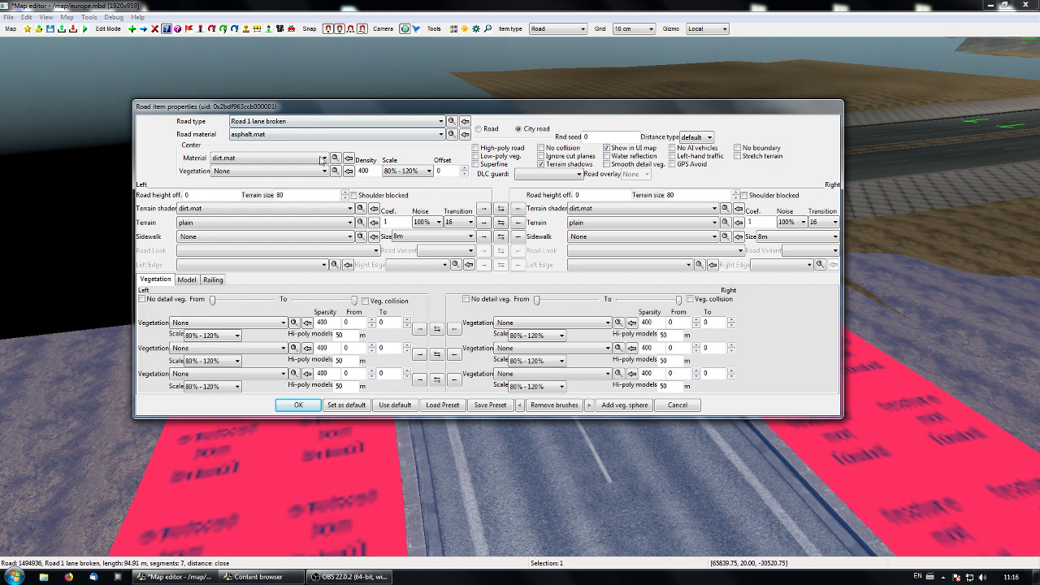
pyautogui.click(294, 238)
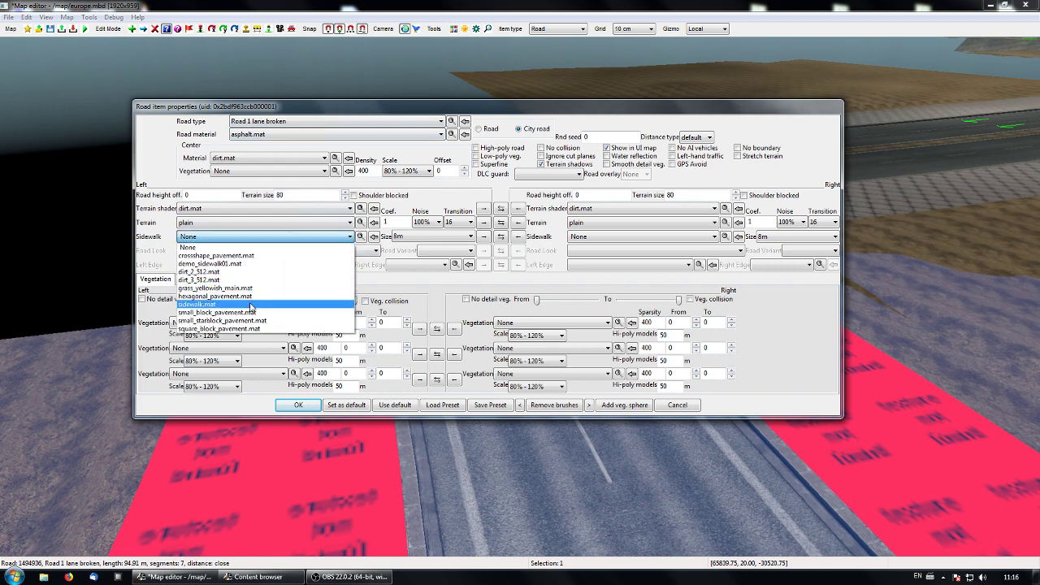
pyautogui.click(251, 304)
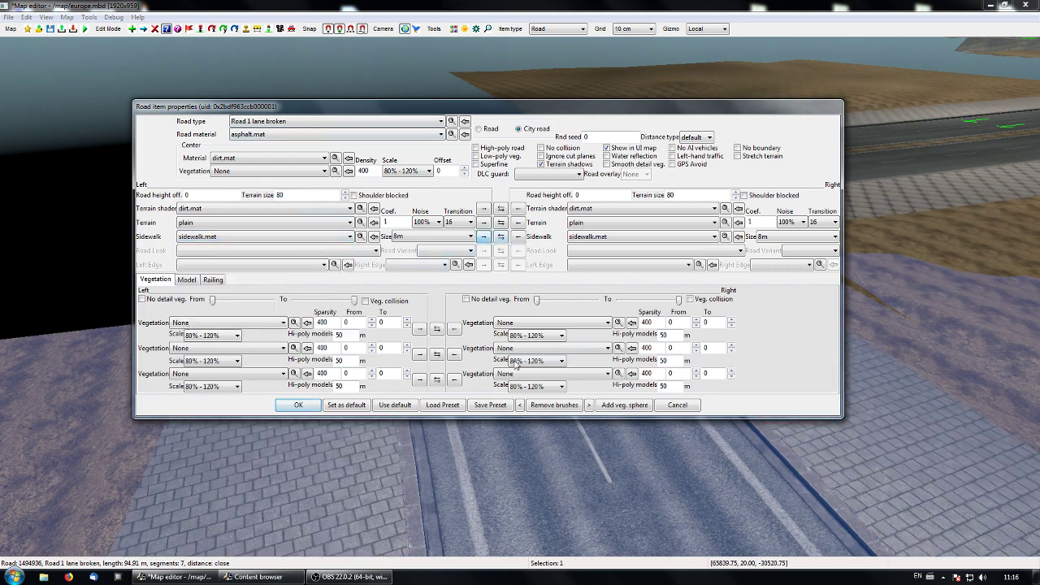
pyautogui.click(299, 405)
# Assign the cr 2x1 semaphores to the road2_x_road1_sidewalk_all crossing prefab.
pyautogui.moveTo(570, 426); pyautogui.dragTo(325, 439, button='right')
pyautogui.moveTo(532, 366); pyautogui.dragTo(516, 298, button='right')
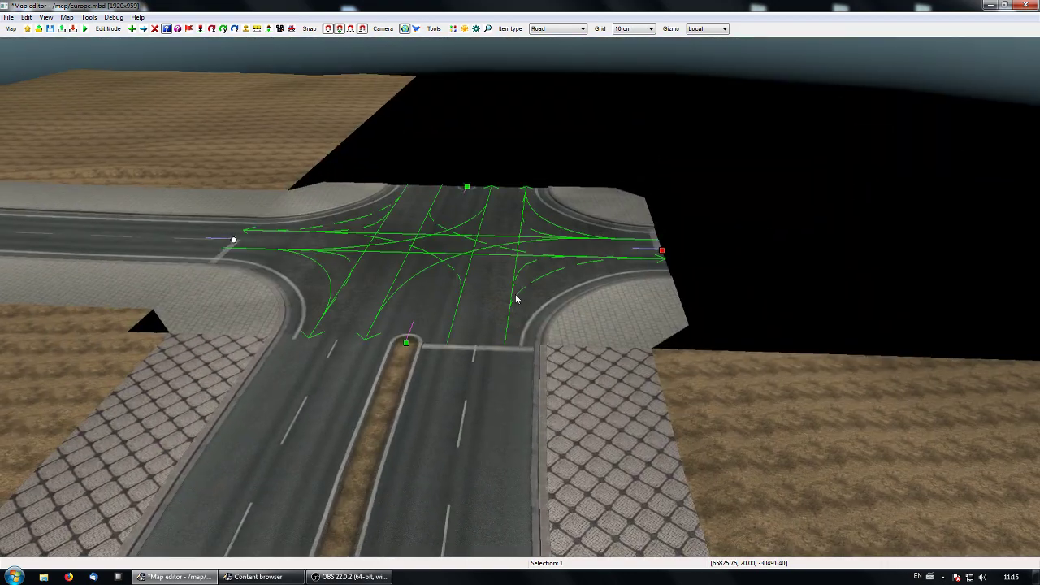
pyautogui.doubleClick(662, 253)
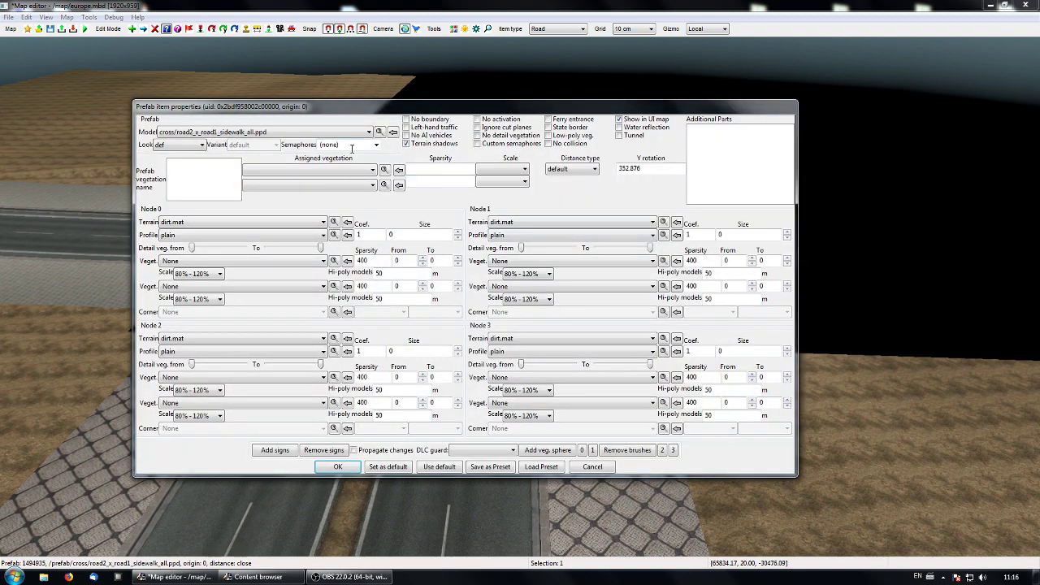
pyautogui.click(352, 146)
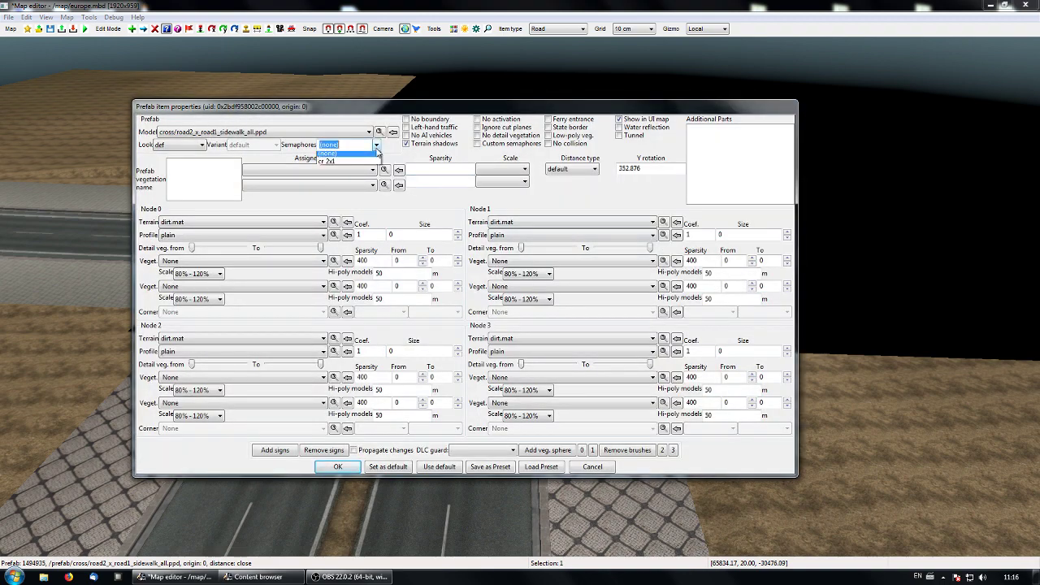
pyautogui.click(326, 167)
pyautogui.click(337, 466)
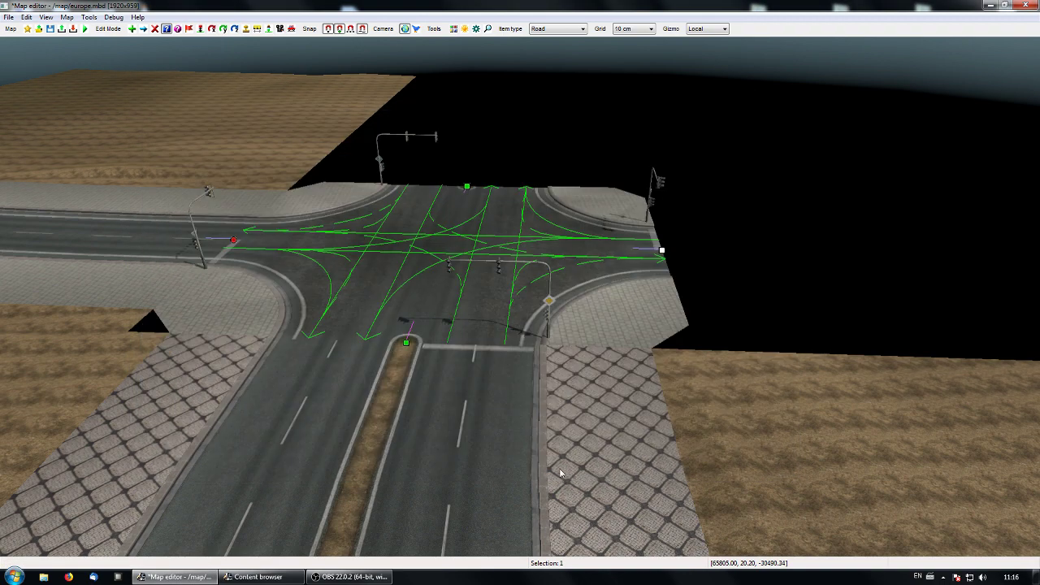
# Choose the gasstation_small_road prefab for placement near the open road end at the far side of the network.
pyautogui.moveTo(559, 472); pyautogui.dragTo(98, 221, button='middle')
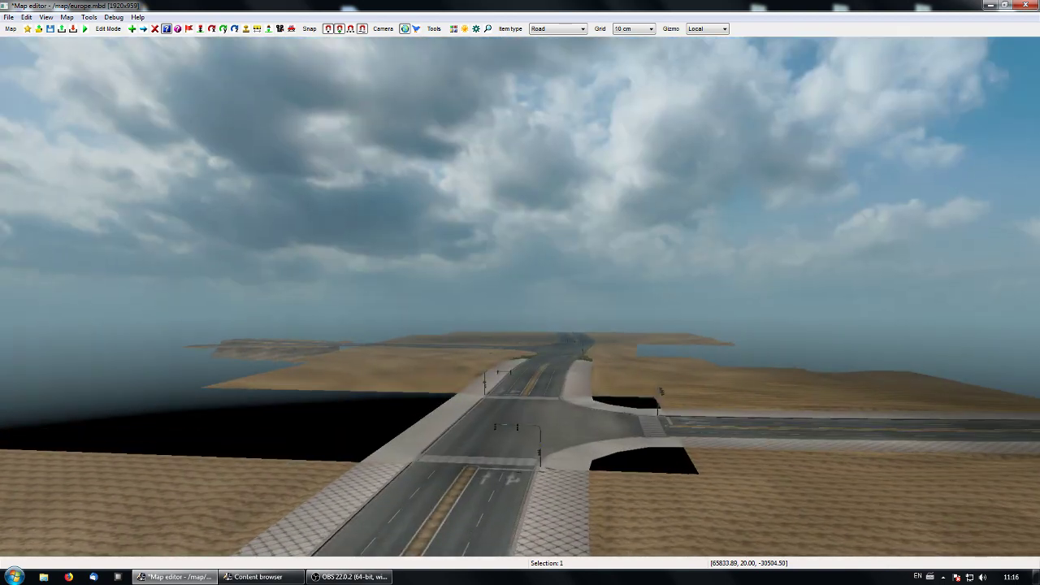
pyautogui.press('KP_8')
pyautogui.press('p')
pyautogui.moveTo(379, 320); pyautogui.dragTo(824, 391, button='middle')
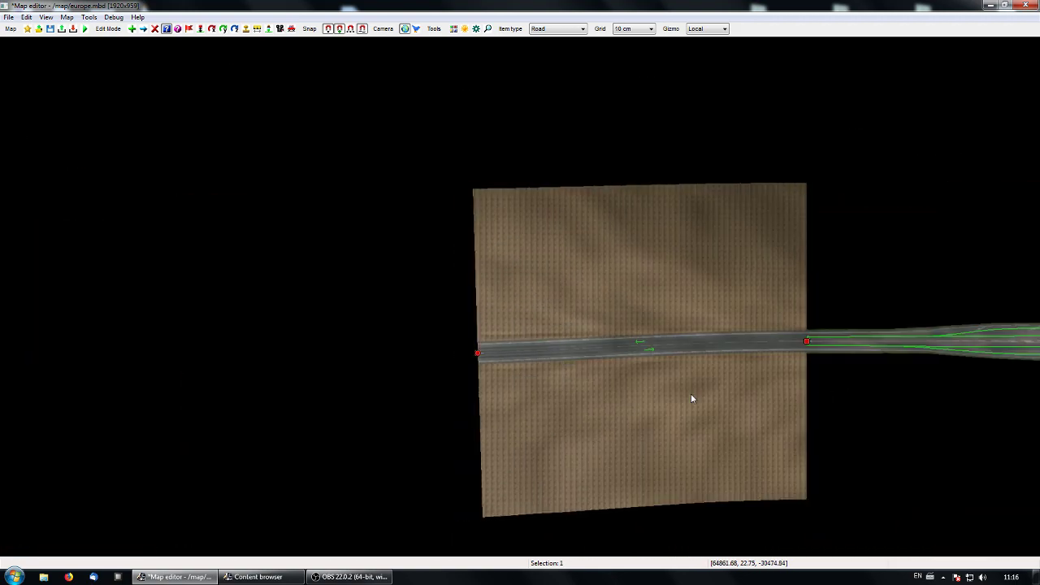
pyautogui.moveTo(590, 402); pyautogui.dragTo(638, 400, button='middle')
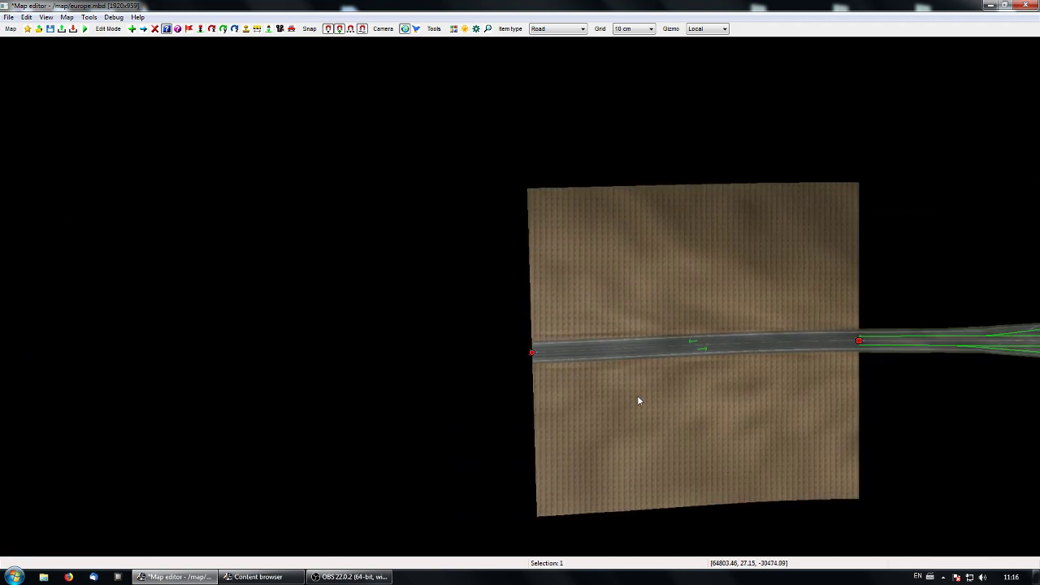
pyautogui.press('2')
pyautogui.press('e')
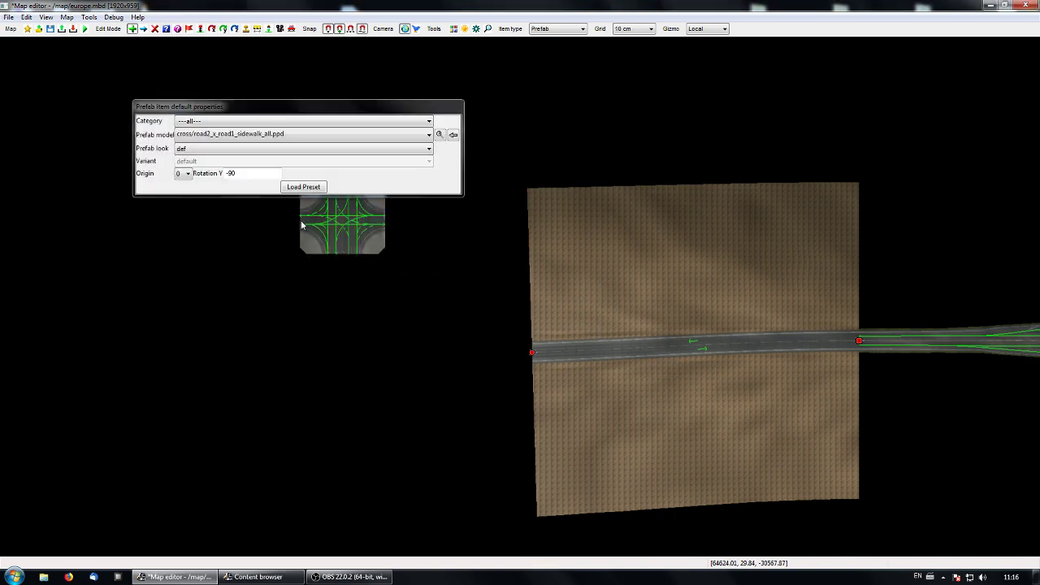
pyautogui.click(439, 134)
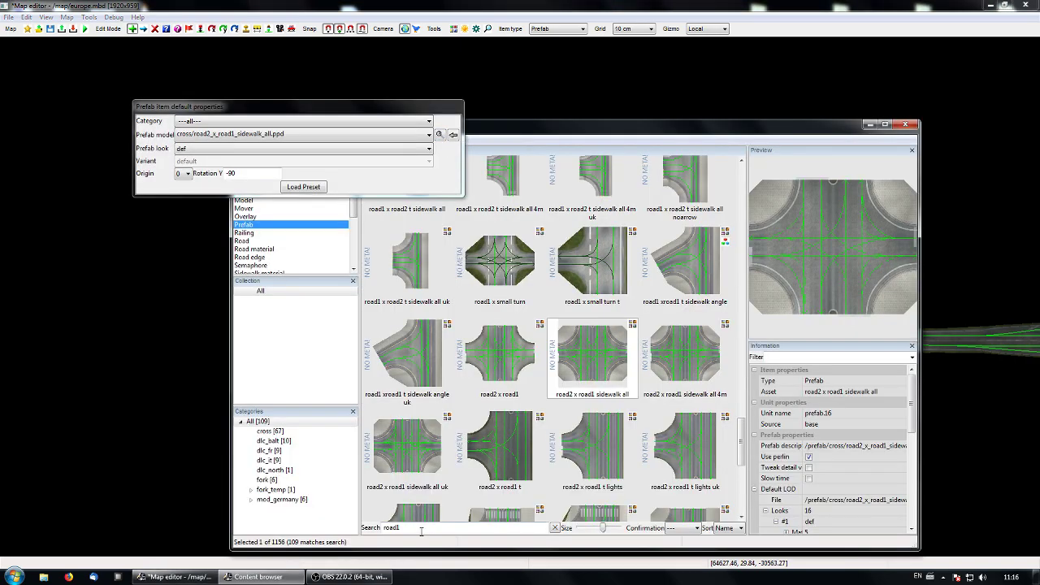
pyautogui.doubleClick(421, 528)
pyautogui.write('gas')
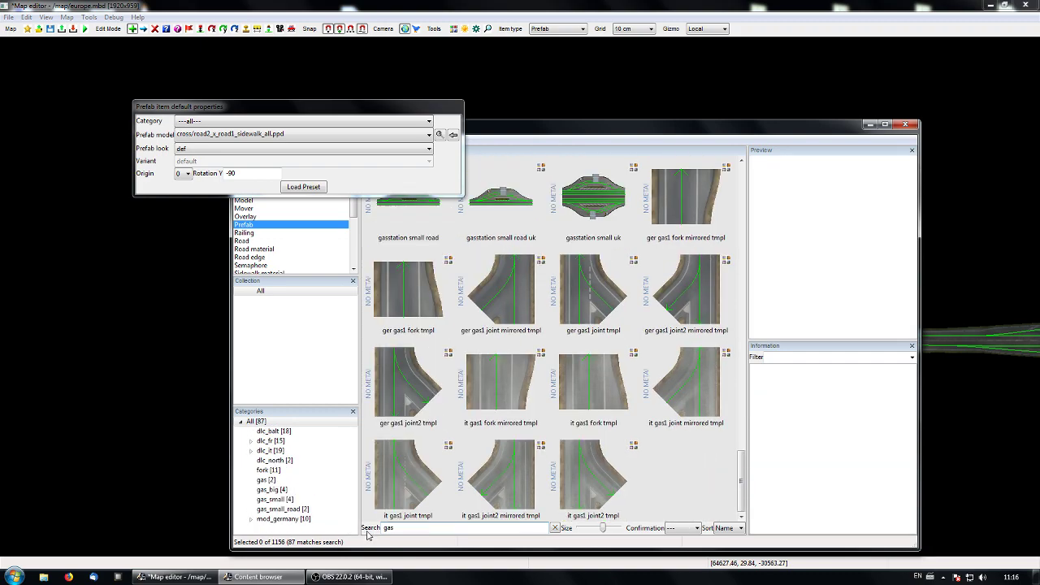
pyautogui.click(424, 214)
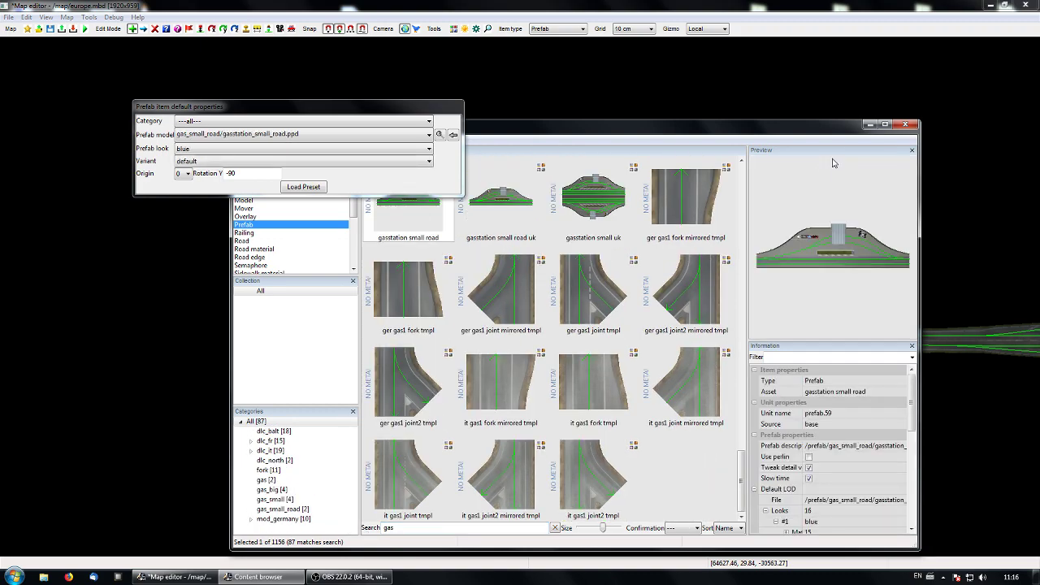
pyautogui.click(872, 125)
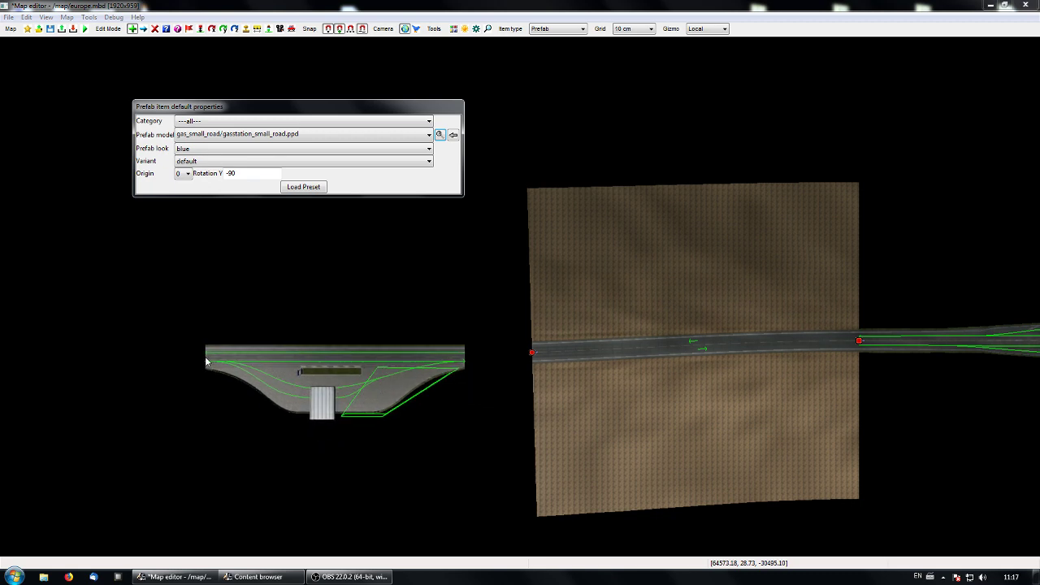
# Place the gas station prefab beside the road's open end and snap its nearest node onto the road's end node.
pyautogui.click(258, 363)
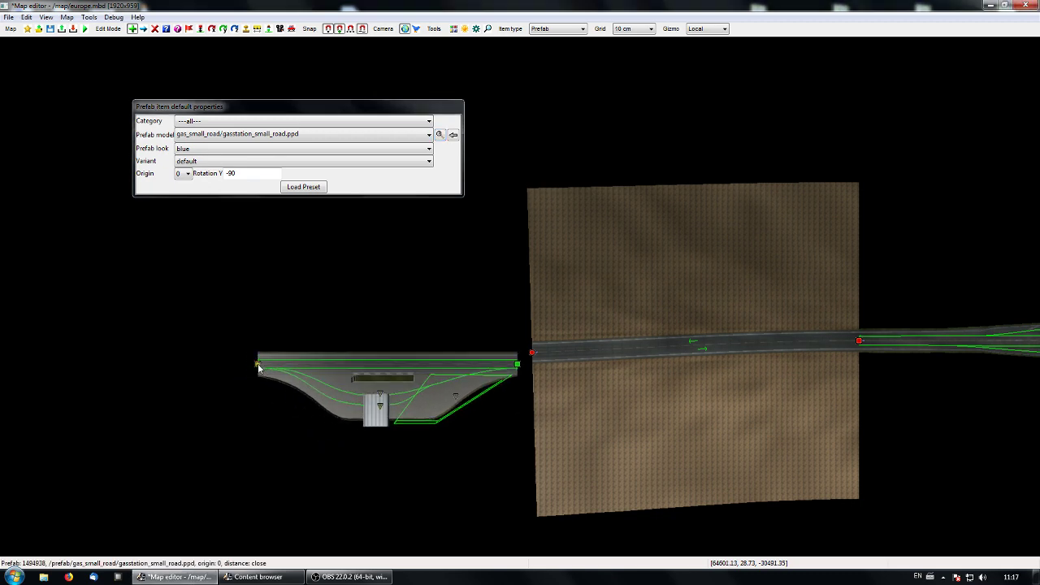
pyautogui.moveTo(512, 416); pyautogui.dragTo(452, 402, button='right')
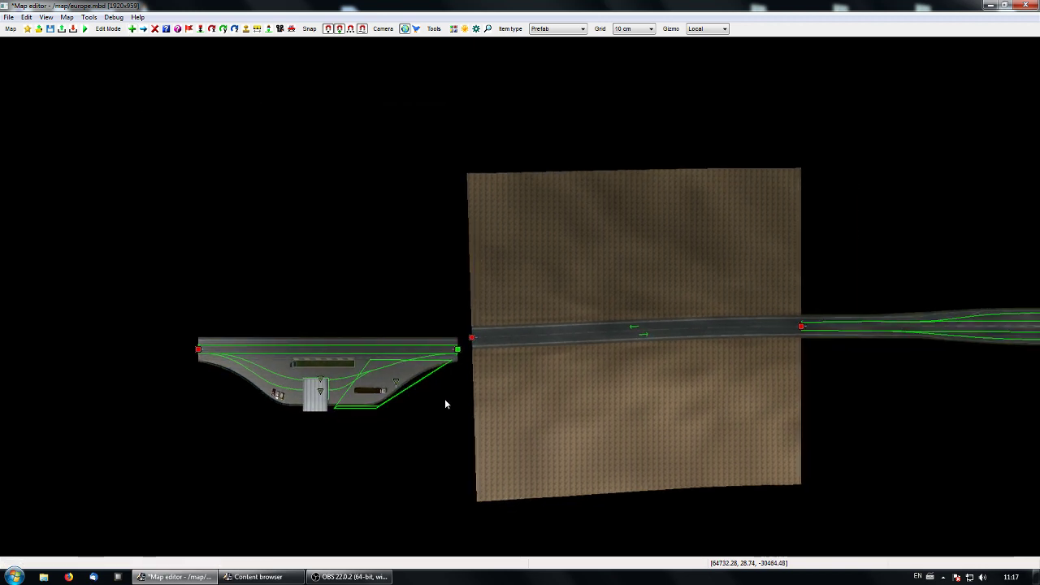
pyautogui.moveTo(457, 349); pyautogui.dragTo(478, 334)
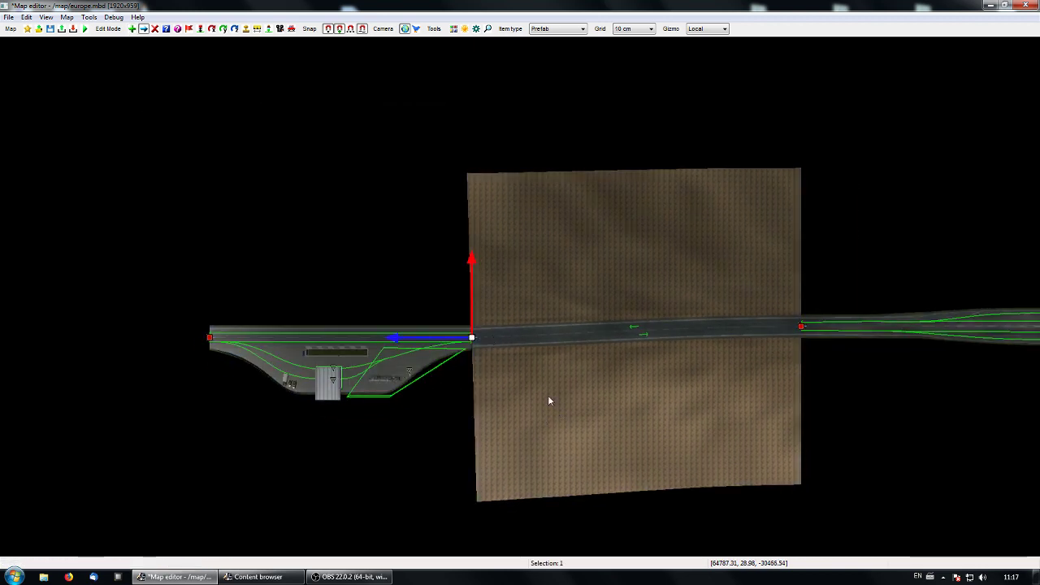
pyautogui.moveTo(490, 378); pyautogui.dragTo(442, 388, button='right')
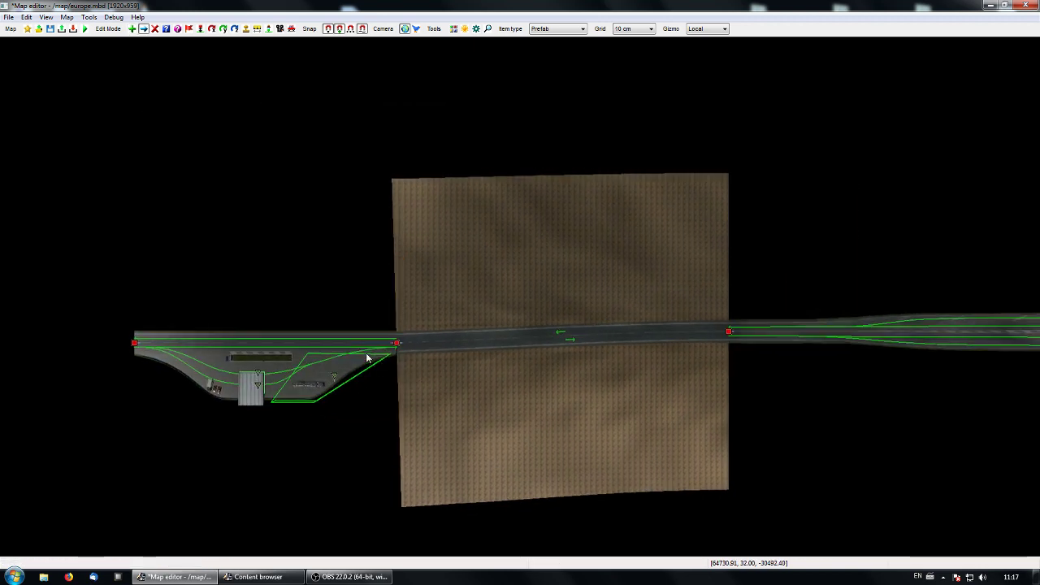
# Pull the gas station prefab away from the road and attach the road's end node to the station's nearest node.
pyautogui.moveTo(397, 351); pyautogui.dragTo(328, 362)
pyautogui.click(335, 393)
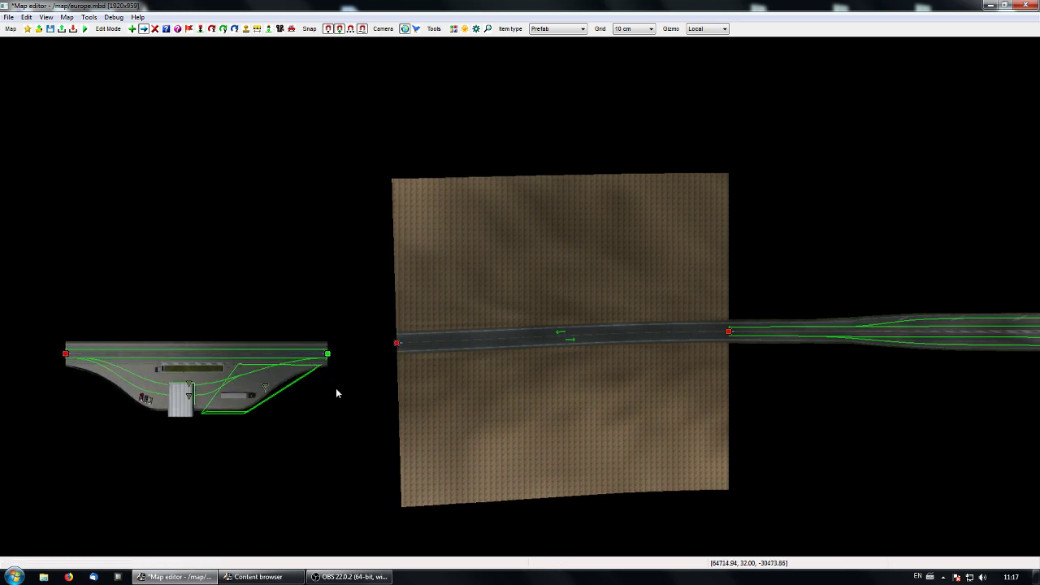
pyautogui.moveTo(396, 344); pyautogui.dragTo(328, 353)
pyautogui.moveTo(352, 420); pyautogui.dragTo(421, 396, button='middle')
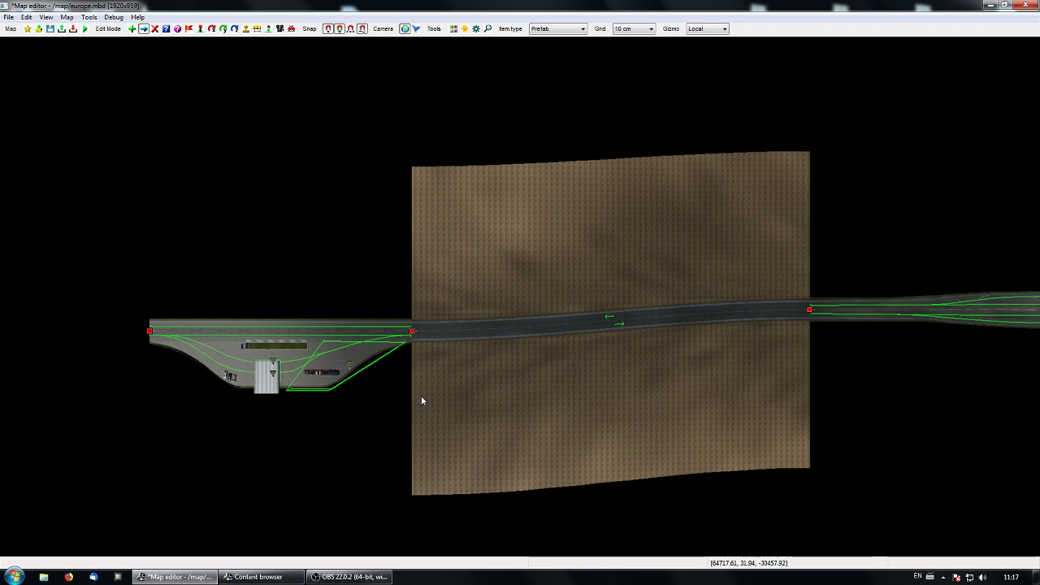
# Move the attached gas station slightly toward the network so the connecting road shortens and straightens.
pyautogui.click(151, 332)
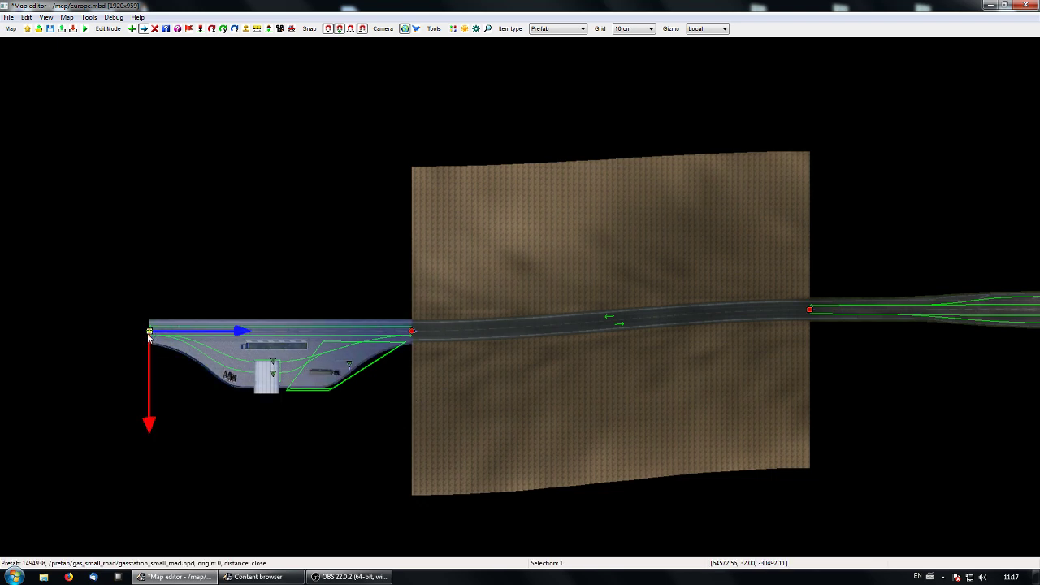
pyautogui.moveTo(150, 332); pyautogui.dragTo(187, 321)
pyautogui.click(493, 408)
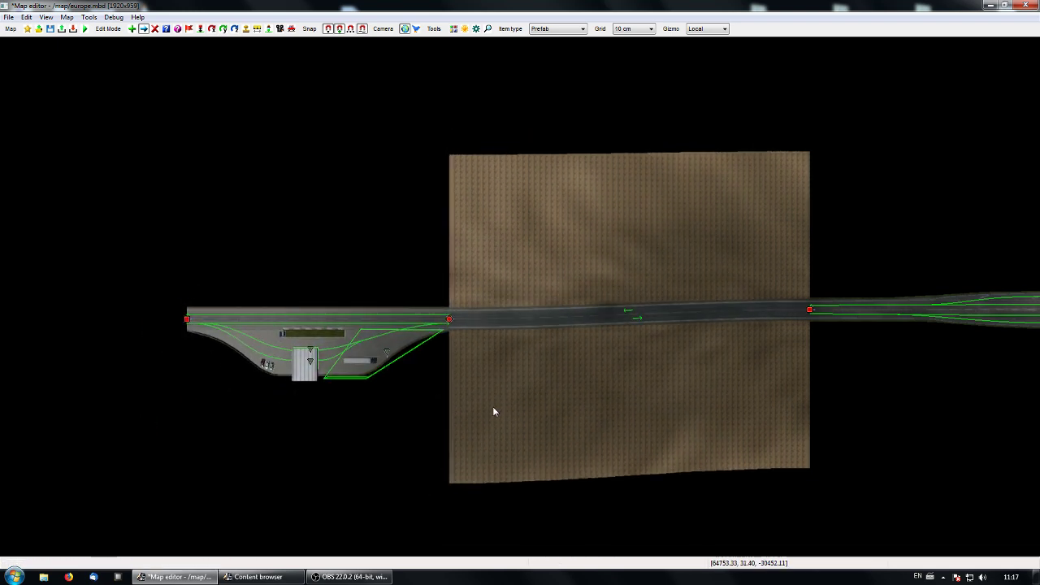
pyautogui.moveTo(566, 396); pyautogui.dragTo(404, 439, button='middle')
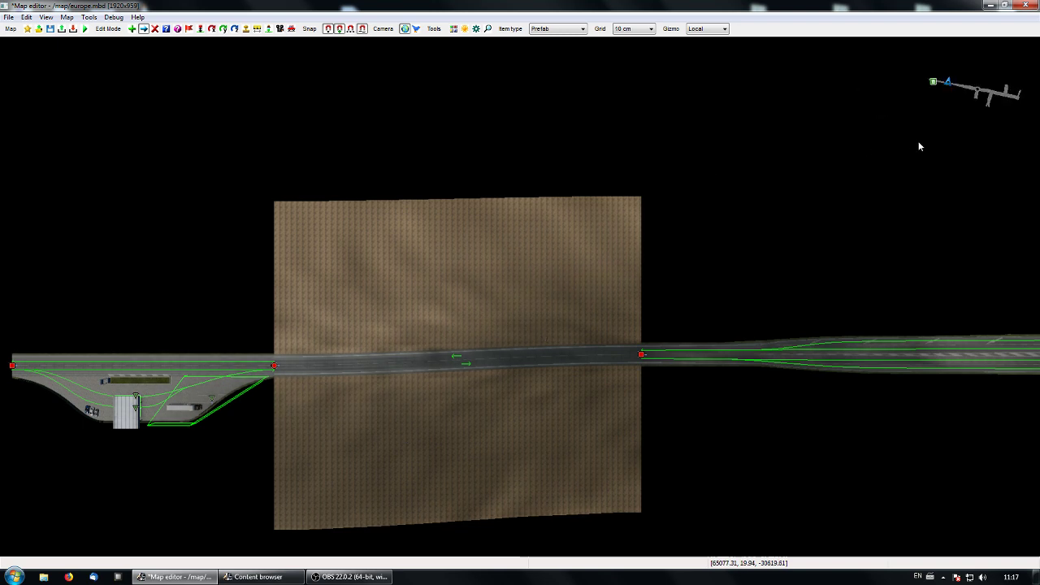
pyautogui.moveTo(929, 120); pyautogui.dragTo(1032, 129, button='middle')
pyautogui.moveTo(703, 214); pyautogui.dragTo(98, 303, button='middle')
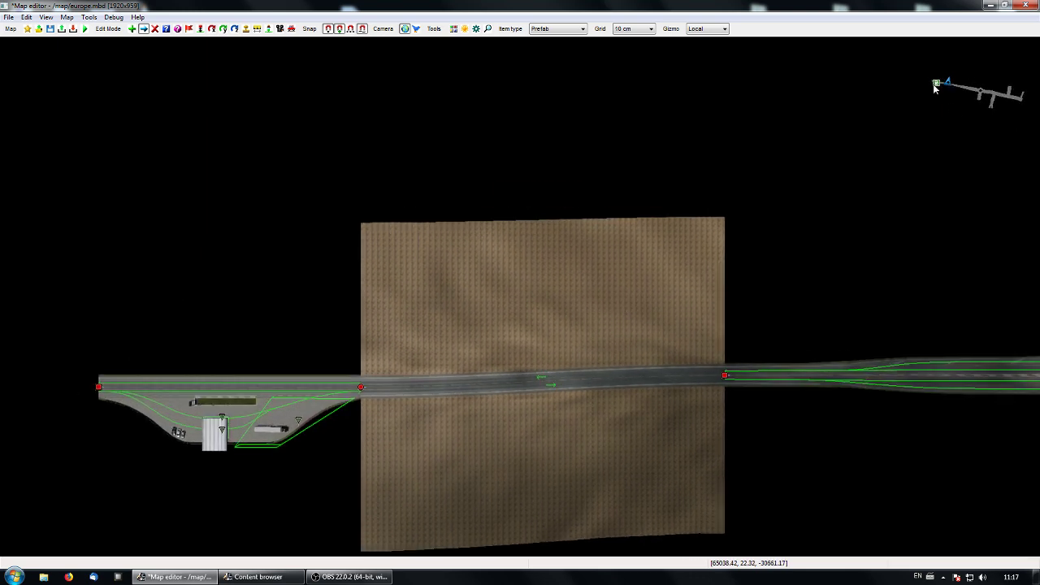
pyautogui.moveTo(370, 307); pyautogui.dragTo(554, 307, button='middle')
# Set the gas station prefab's terrain size to 100 at both Node 0 and Node 1.
pyautogui.press('p')
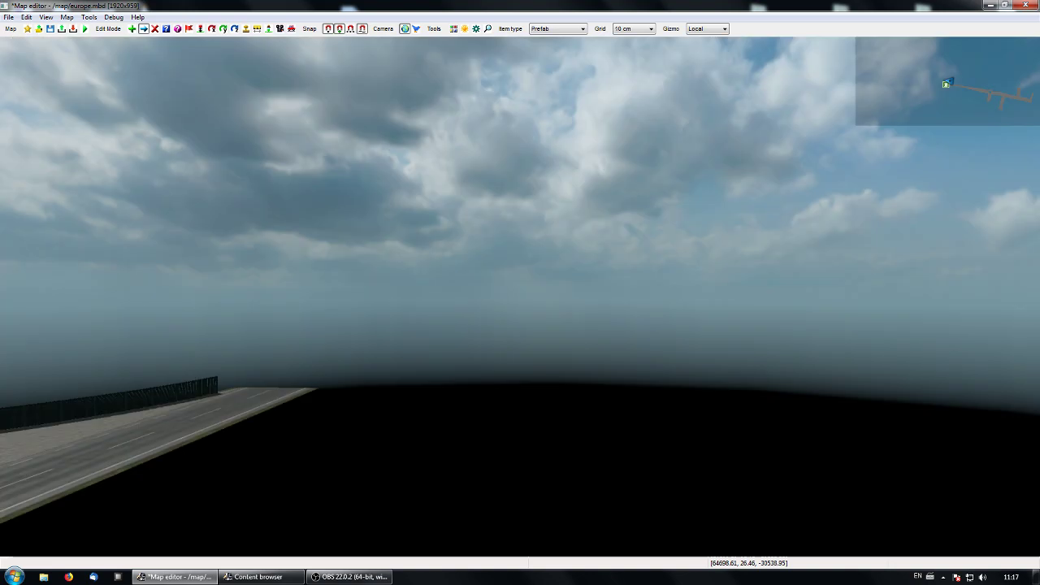
pyautogui.press('KP_8')
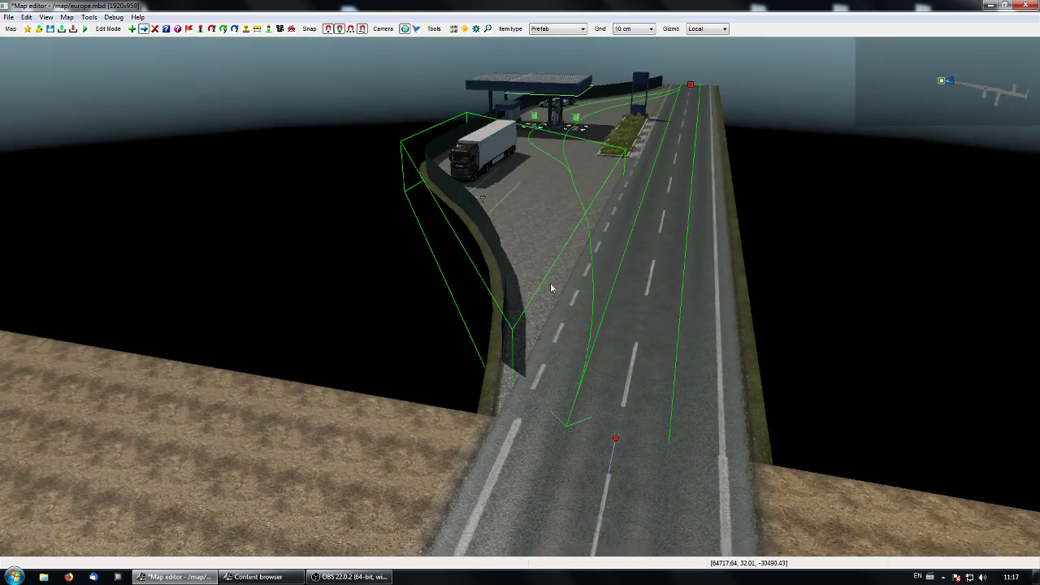
pyautogui.click(699, 87)
pyautogui.press('Return')
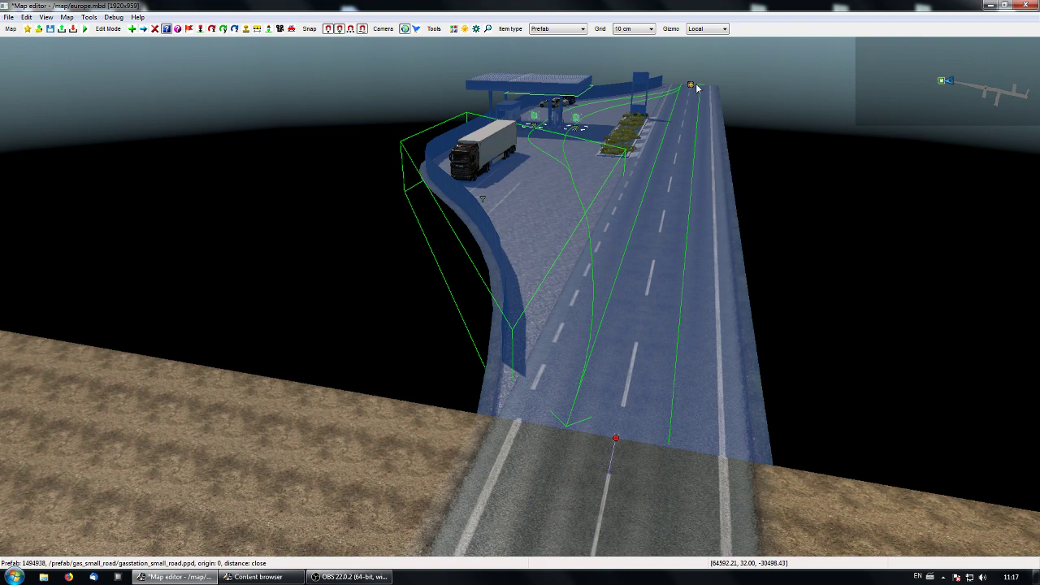
pyautogui.doubleClick(413, 236)
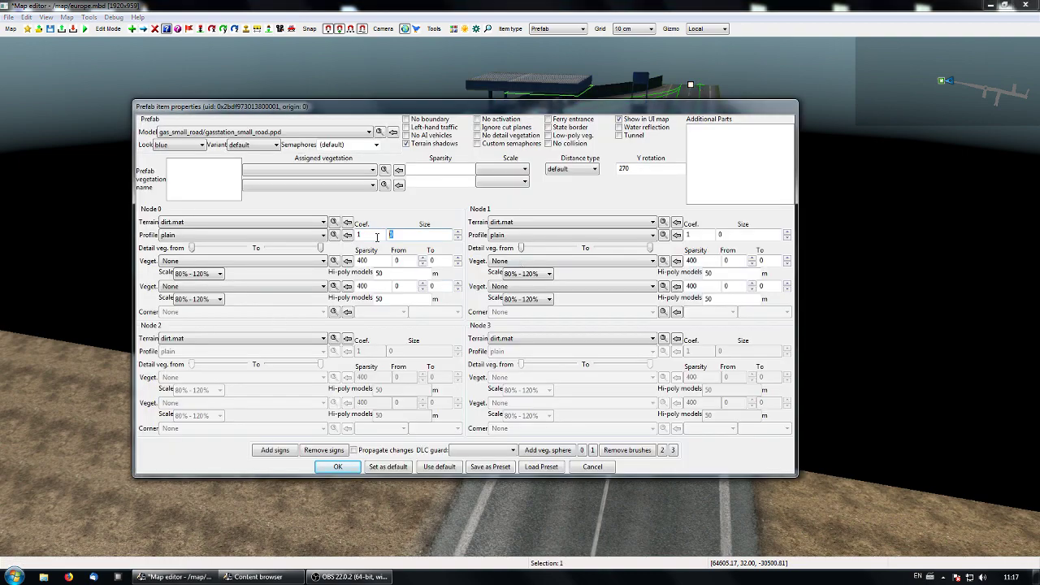
pyautogui.write('100')
pyautogui.doubleClick(720, 235)
pyautogui.write('10')
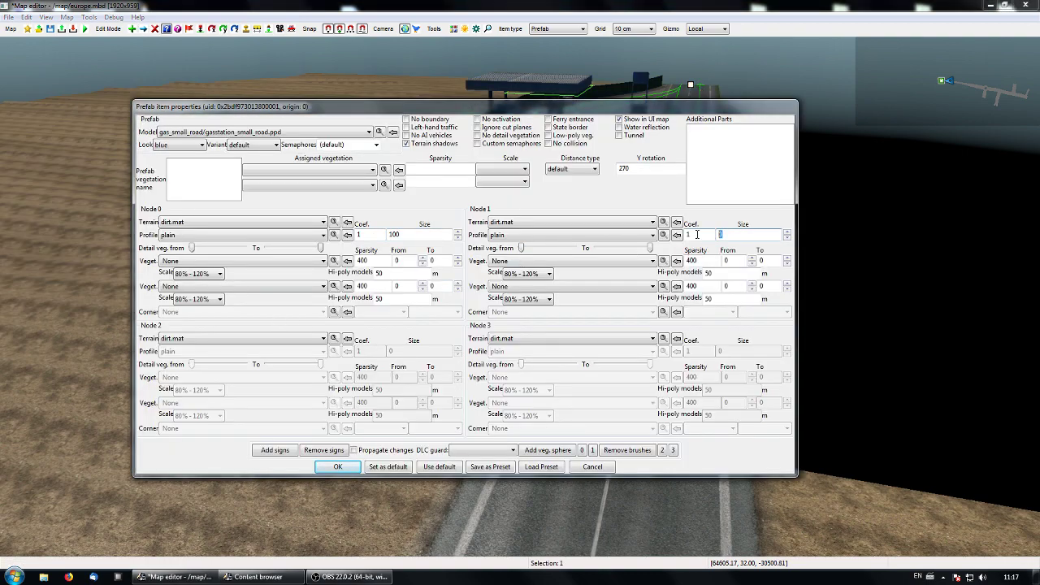
pyautogui.write('0')
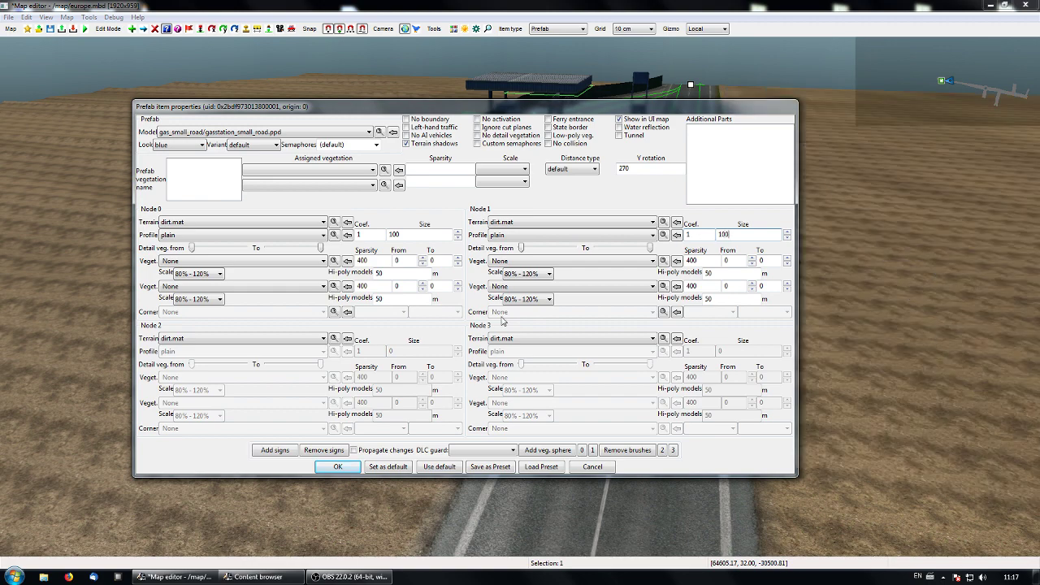
pyautogui.click(339, 467)
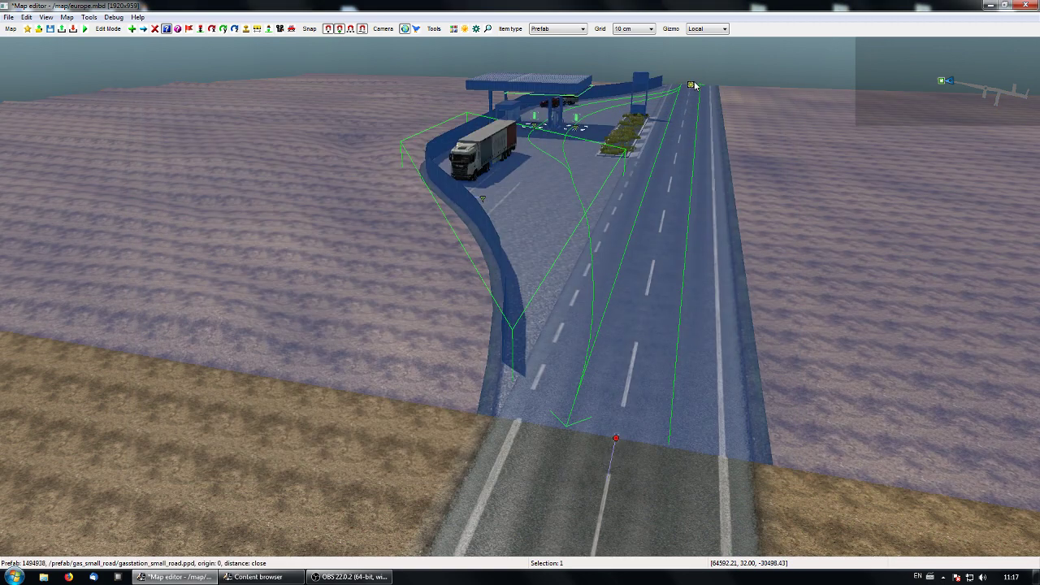
# Add the predefined signs to the gas station prefab and clear the selection.
pyautogui.press('Return')
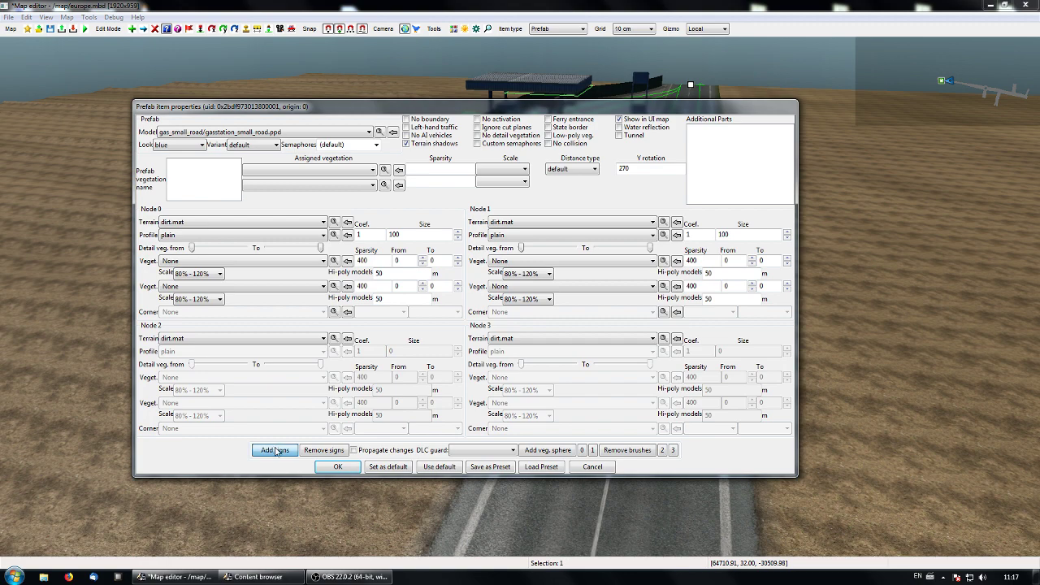
pyautogui.click(338, 468)
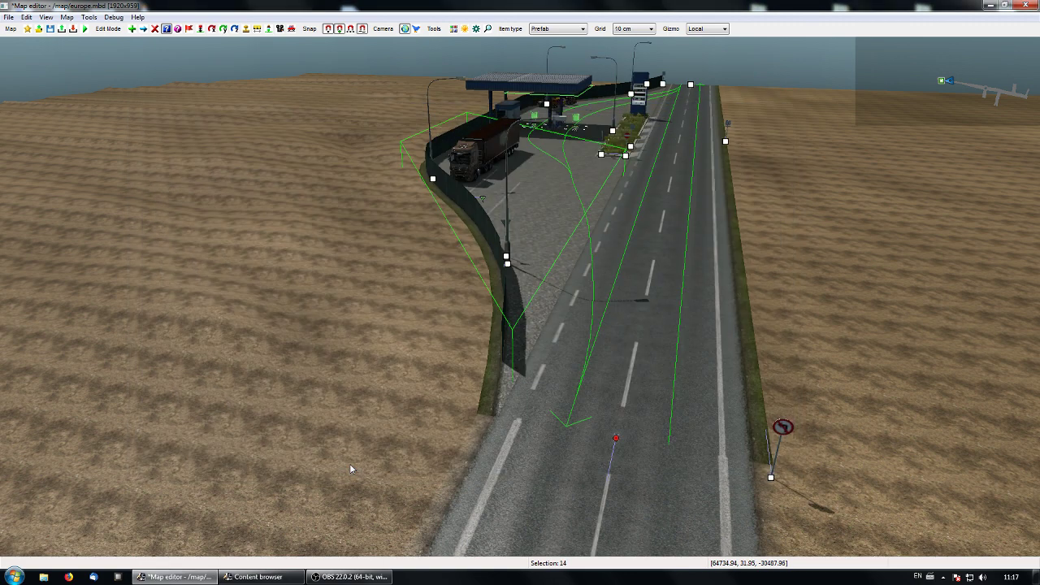
pyautogui.click(578, 450)
# Fly along the road network from the gas station past the roundabout and crossings to inspect the connected layout.
pyautogui.moveTo(578, 450); pyautogui.dragTo(223, 340, button='right')
pyautogui.press('w')
pyautogui.press('w')
pyautogui.press('w')
pyautogui.press('w')
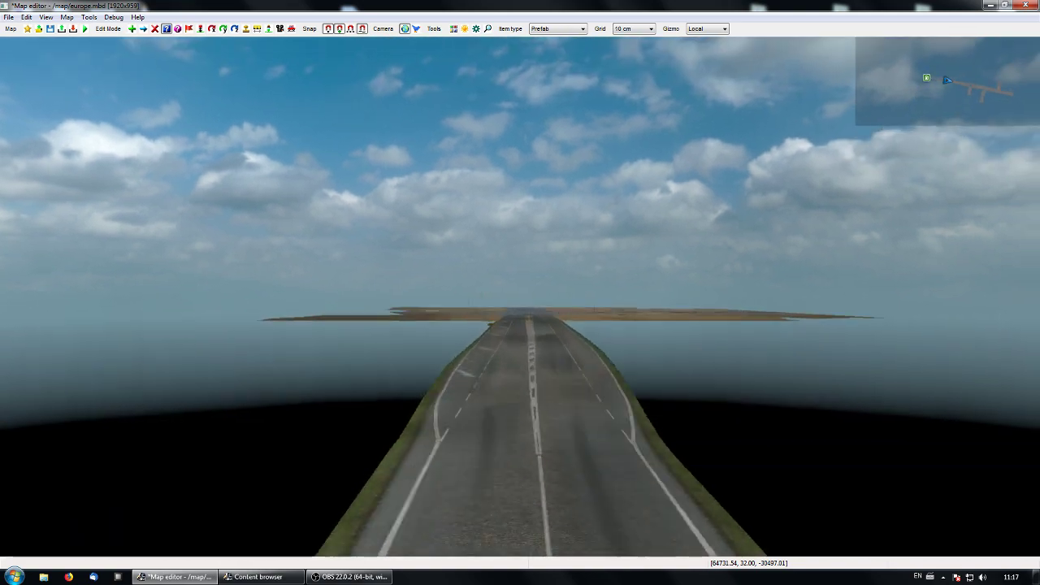
pyautogui.press('w')
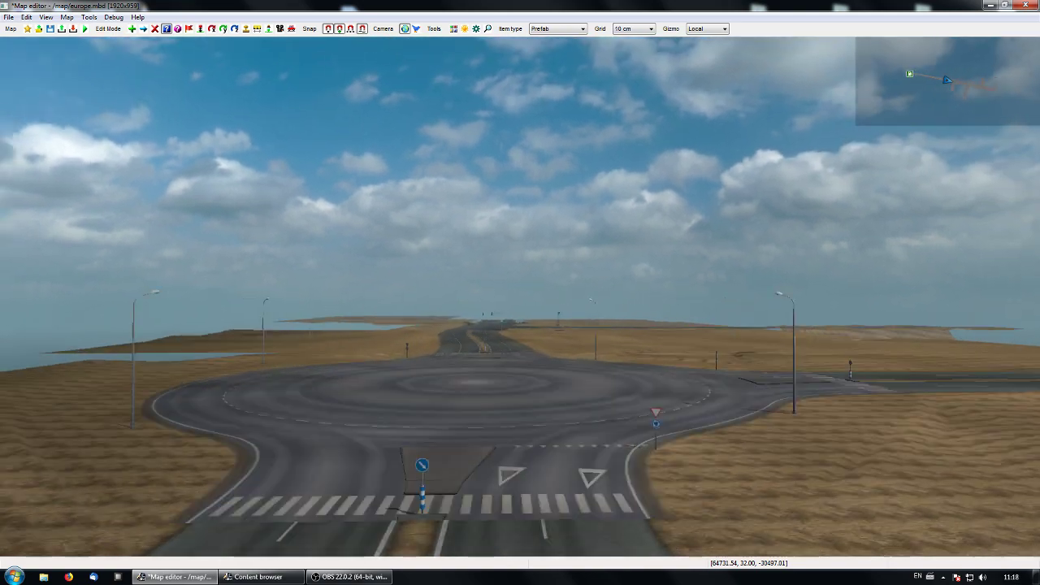
pyautogui.press('w')
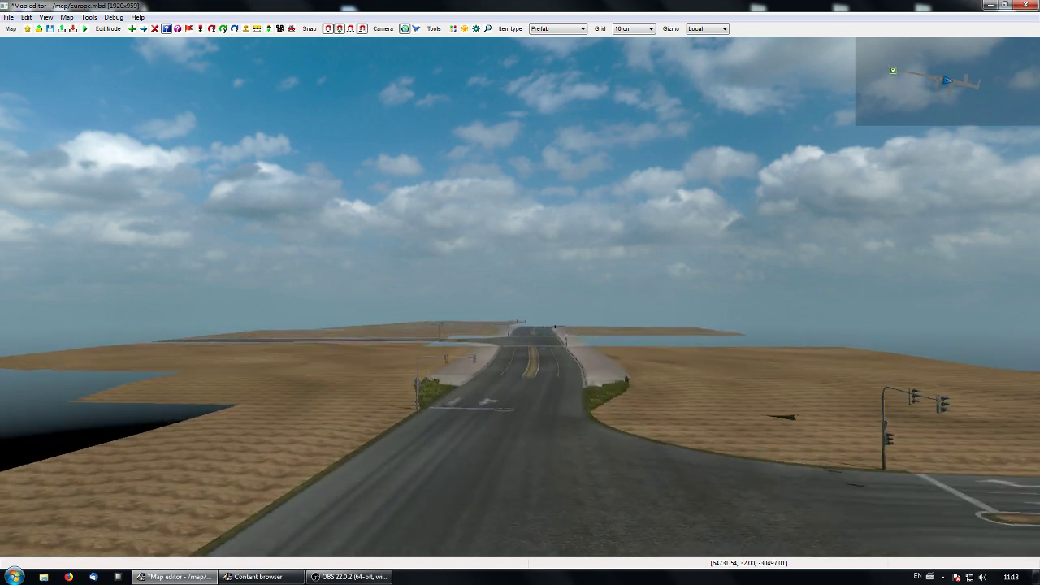
pyautogui.press('w')
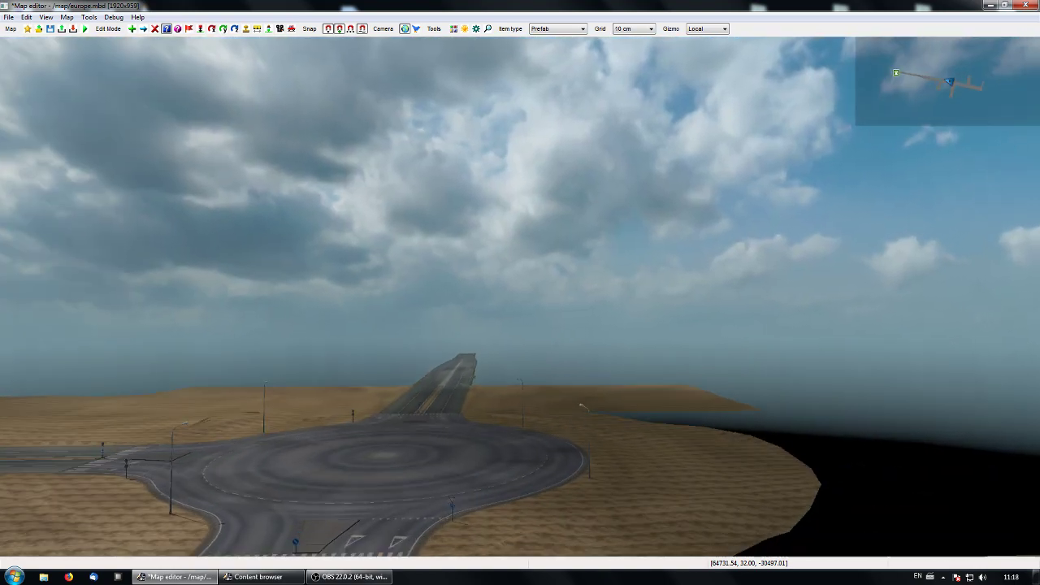
# Examine the road network from a top-down view, from the roundabout past the T-junction to the city crossings.
pyautogui.moveTo(520, 296); pyautogui.dragTo(459, 351, button='right')
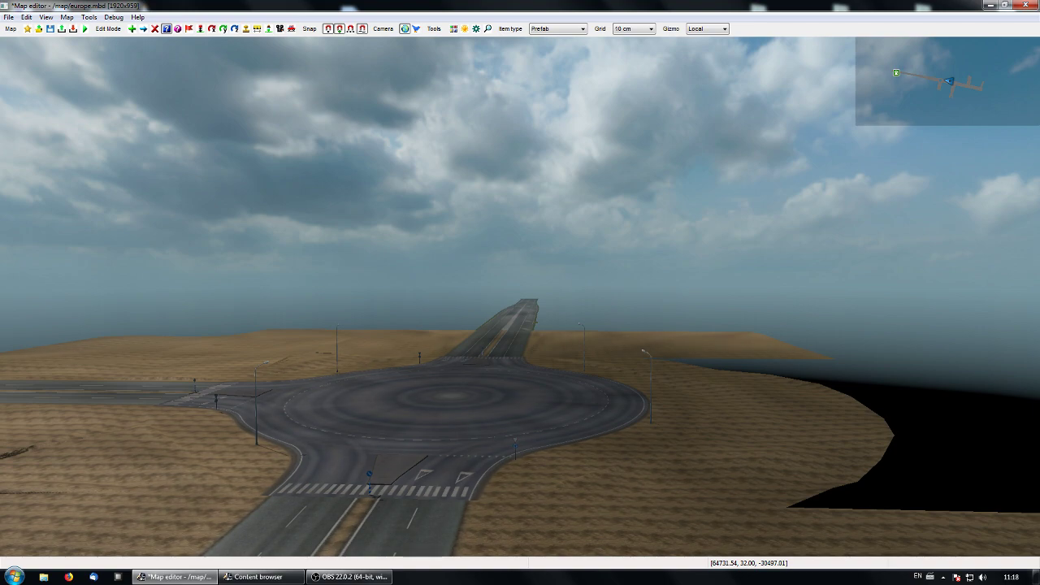
pyautogui.press('p')
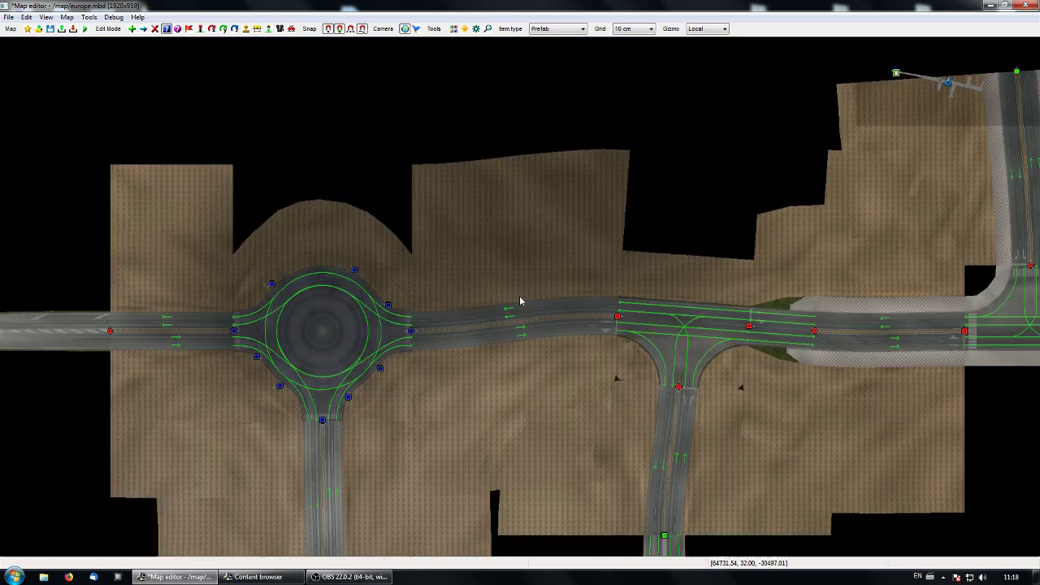
pyautogui.moveTo(562, 352); pyautogui.dragTo(471, 358, button='right')
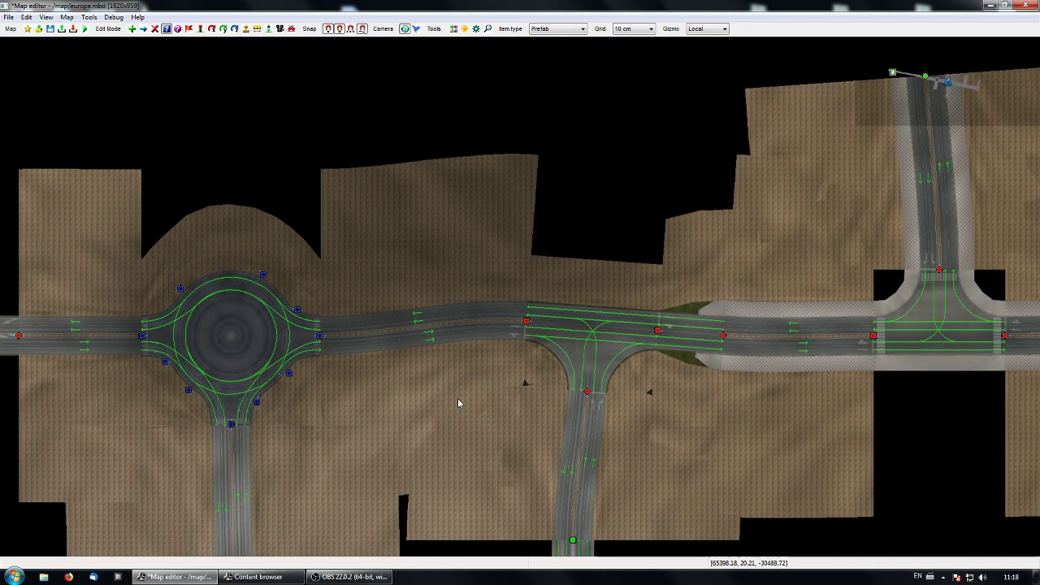
pyautogui.moveTo(456, 403); pyautogui.dragTo(501, 404, button='right')
pyautogui.moveTo(952, 435); pyautogui.dragTo(766, 432, button='right')
pyautogui.moveTo(618, 460); pyautogui.dragTo(794, 298, button='right')
pyautogui.moveTo(746, 371); pyautogui.dragTo(670, 393, button='right')
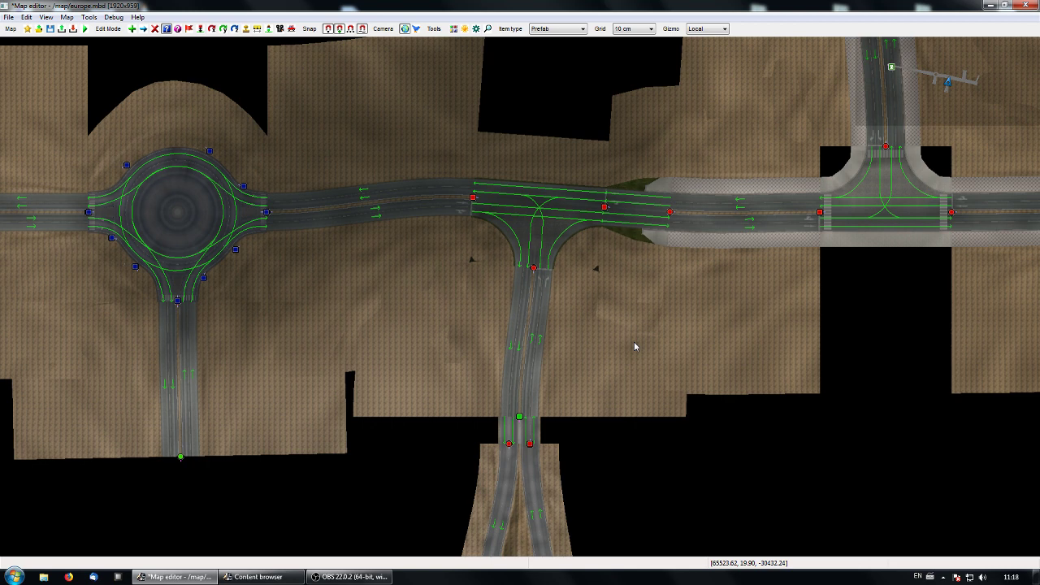
pyautogui.moveTo(634, 345); pyautogui.dragTo(632, 397, button='right')
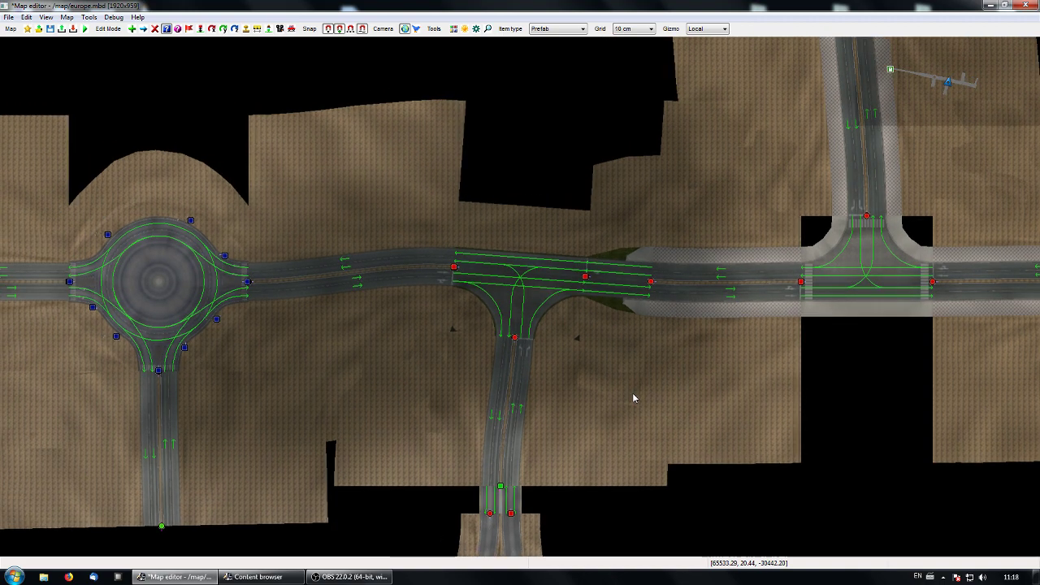
pyautogui.moveTo(634, 397); pyautogui.dragTo(673, 415, button='right')
pyautogui.moveTo(474, 412); pyautogui.dragTo(555, 416, button='right')
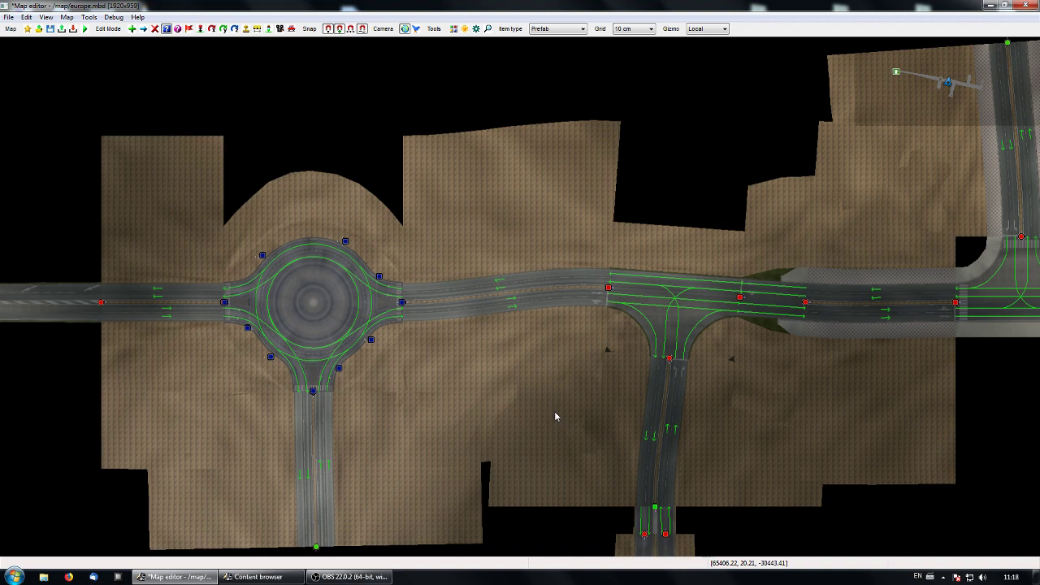
pyautogui.moveTo(555, 393); pyautogui.dragTo(423, 446, button='middle')
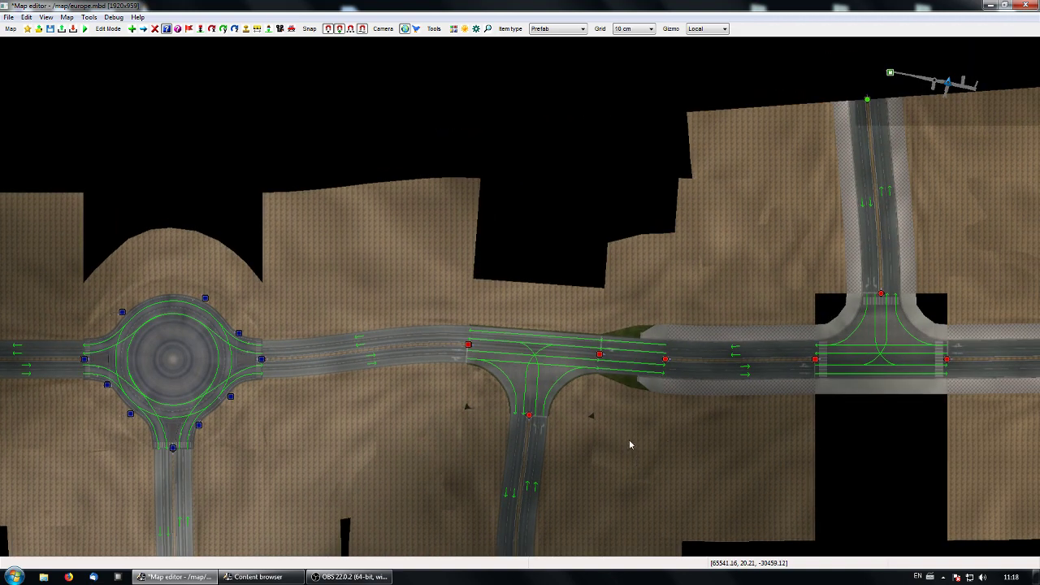
pyautogui.moveTo(630, 445); pyautogui.dragTo(597, 445, button='middle')
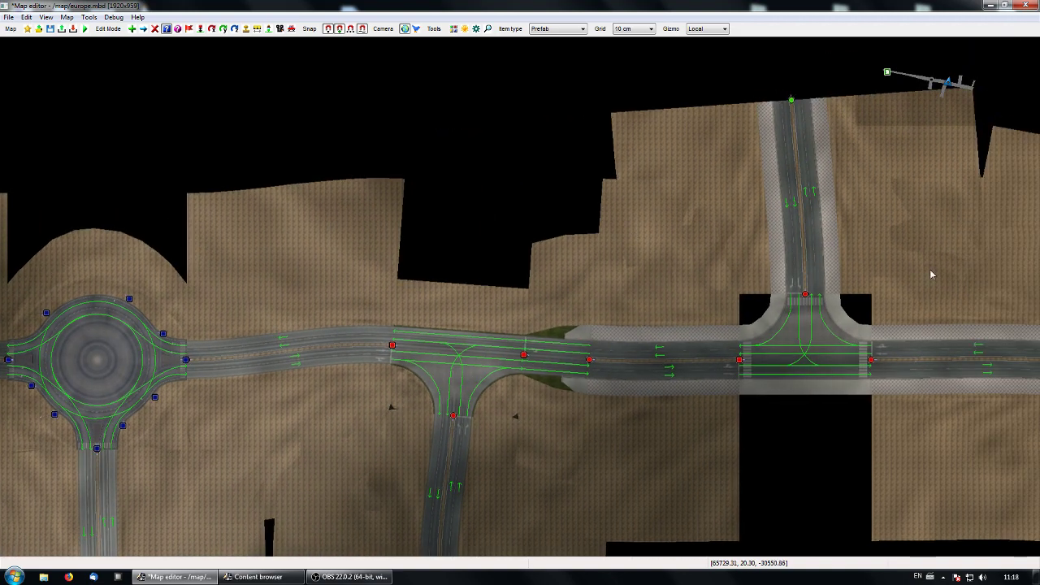
pyautogui.moveTo(929, 274); pyautogui.dragTo(797, 330, button='middle')
pyautogui.moveTo(532, 319); pyautogui.dragTo(638, 328, button='middle')
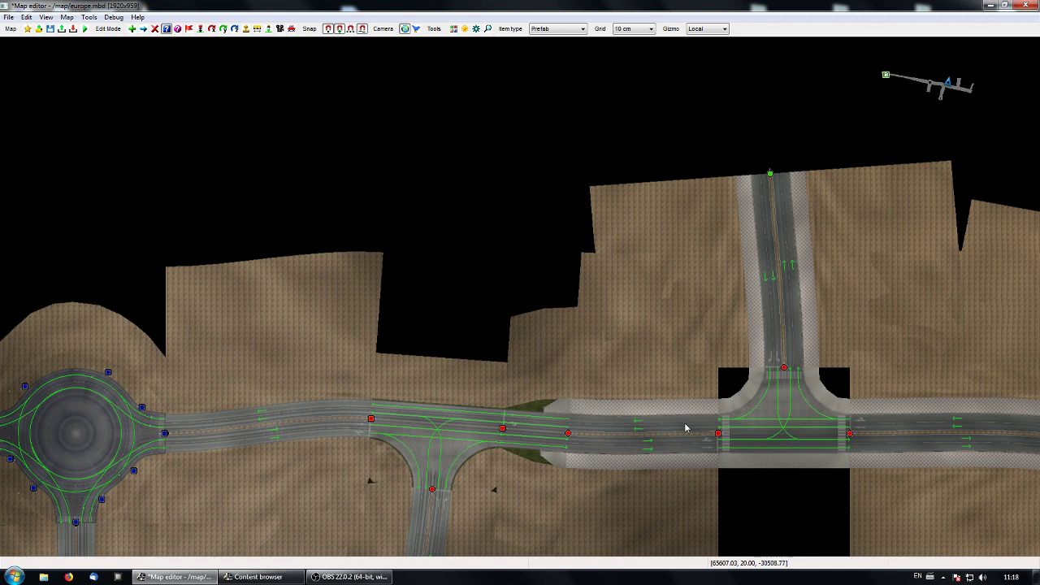
pyautogui.moveTo(798, 417); pyautogui.dragTo(688, 400, button='middle')
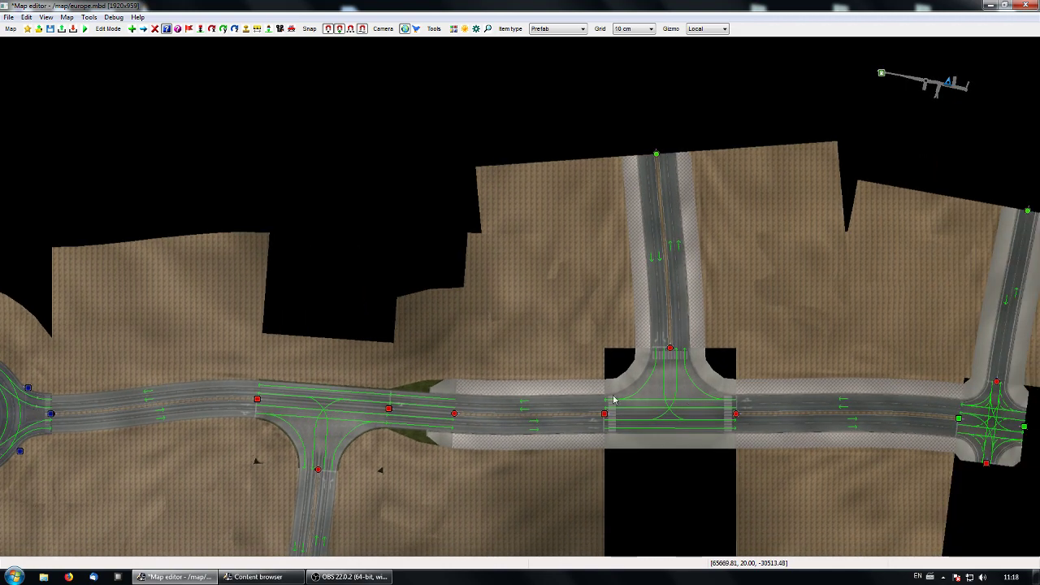
pyautogui.moveTo(614, 400); pyautogui.dragTo(416, 403, button='middle')
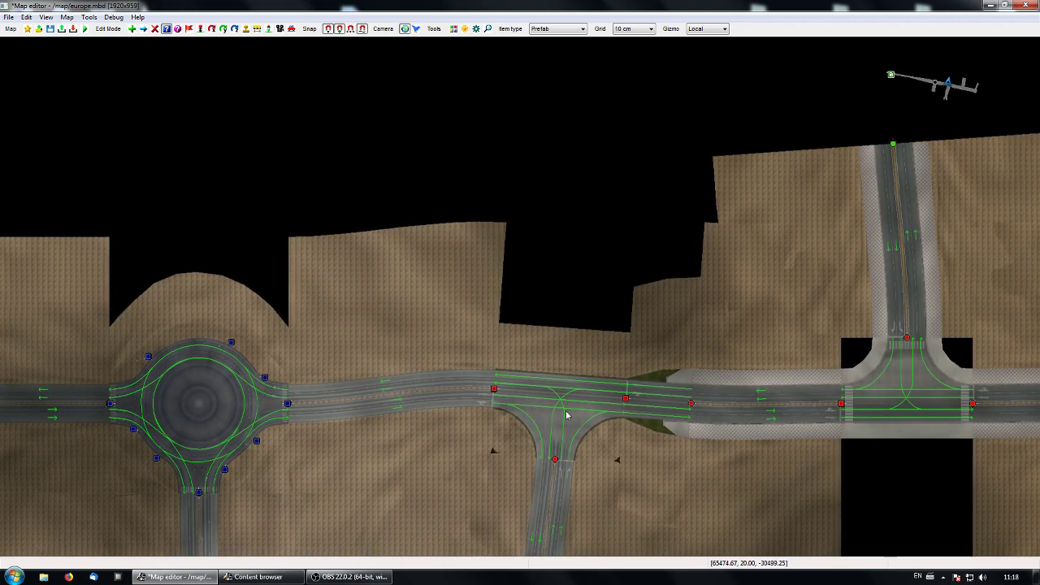
pyautogui.moveTo(429, 460); pyautogui.dragTo(512, 396, button='middle')
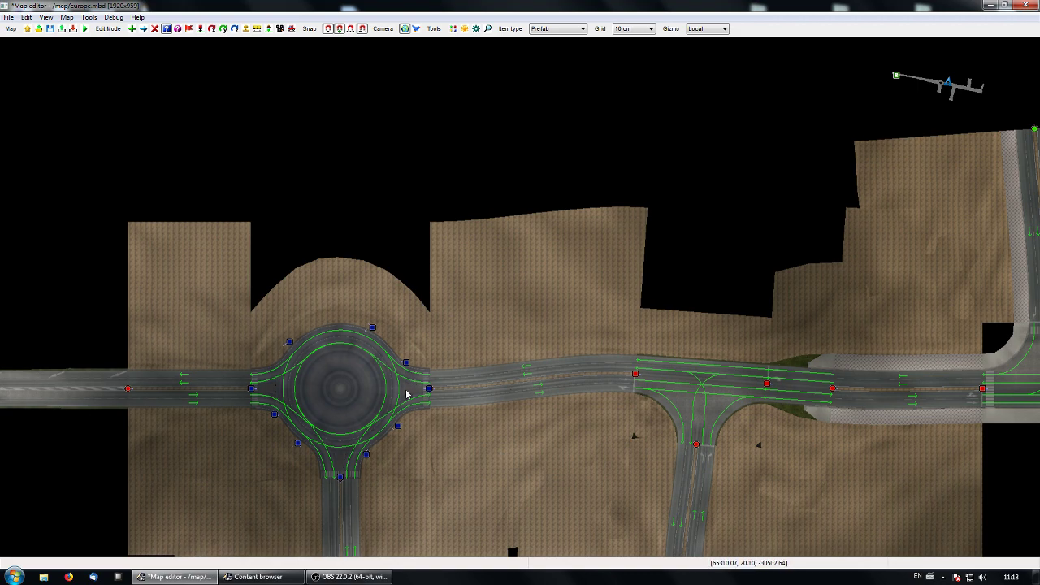
pyautogui.moveTo(600, 251); pyautogui.dragTo(529, 420, button='middle')
pyautogui.moveTo(485, 233); pyautogui.dragTo(476, 122, button='middle')
pyautogui.moveTo(441, 395); pyautogui.dragTo(468, 292, button='middle')
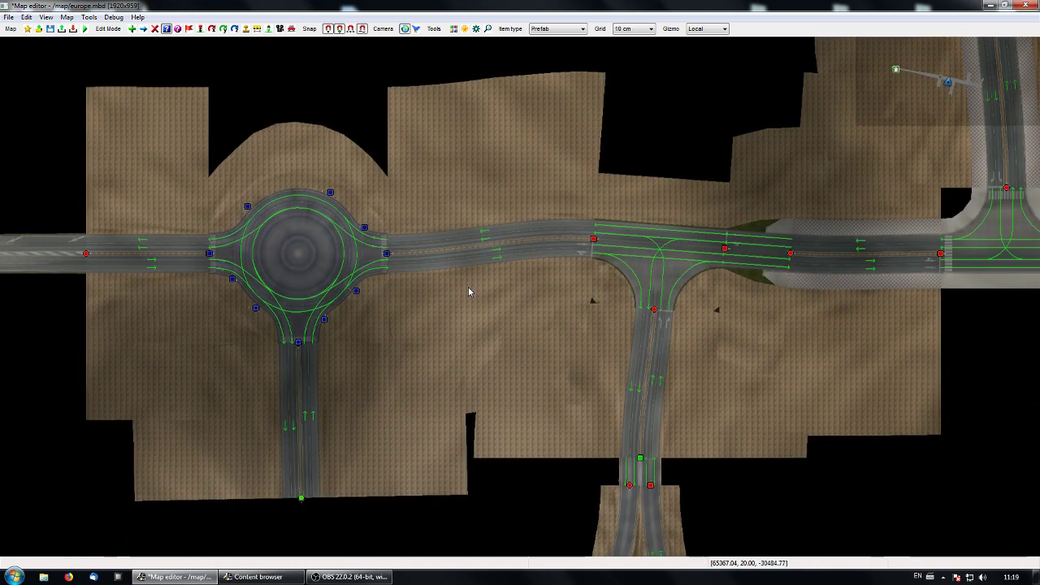
# Draw a straight horizontal Road 1 lane broken segment with dirt terrain in the empty area above the roundabout.
pyautogui.moveTo(441, 126); pyautogui.dragTo(504, 414, button='middle')
pyautogui.moveTo(503, 203); pyautogui.dragTo(508, 306, button='middle')
pyautogui.moveTo(472, 269); pyautogui.dragTo(478, 336, button='middle')
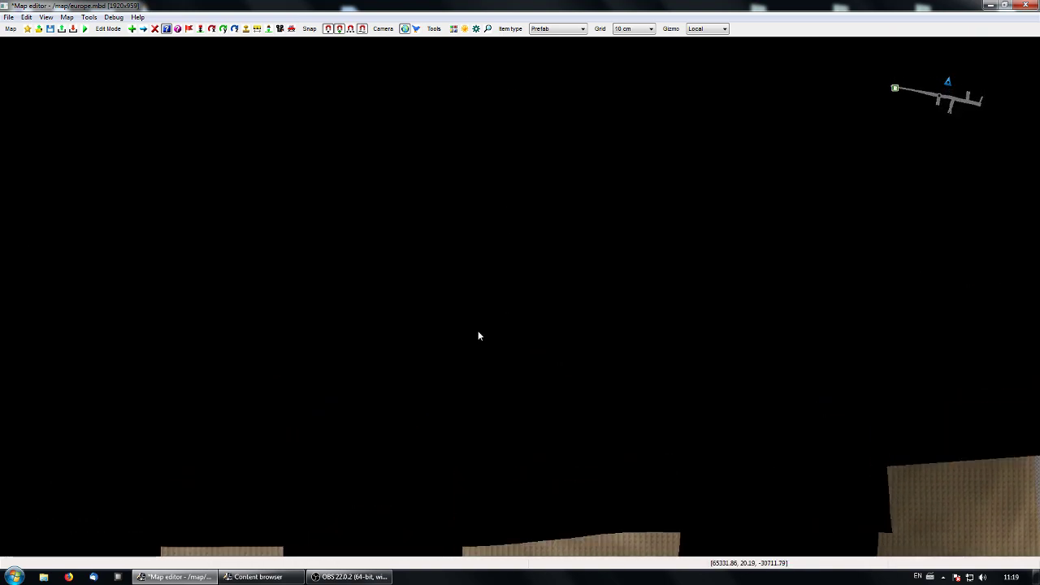
pyautogui.press('r')
pyautogui.press('e')
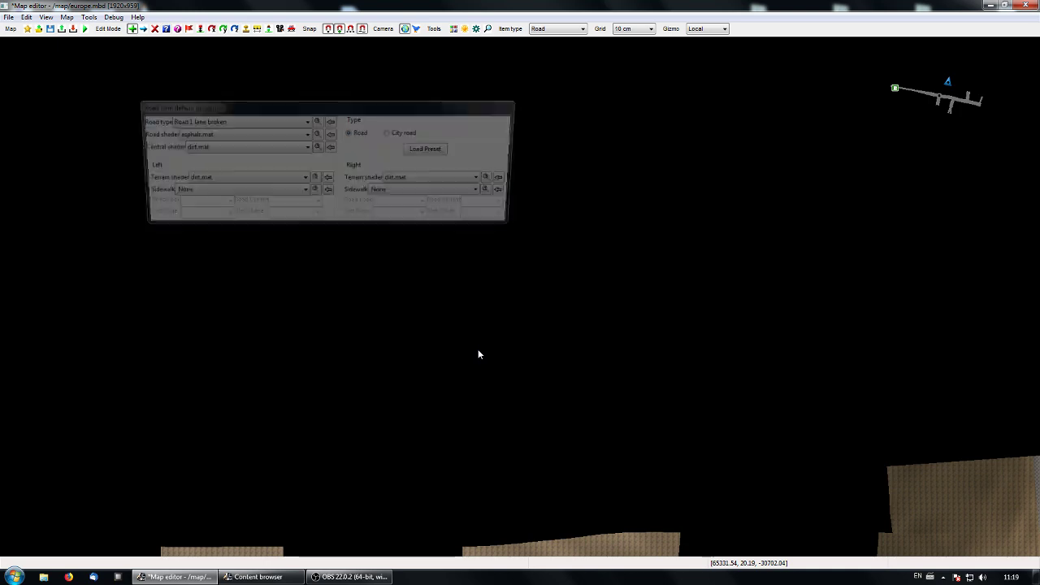
pyautogui.click(435, 347)
pyautogui.click(245, 348)
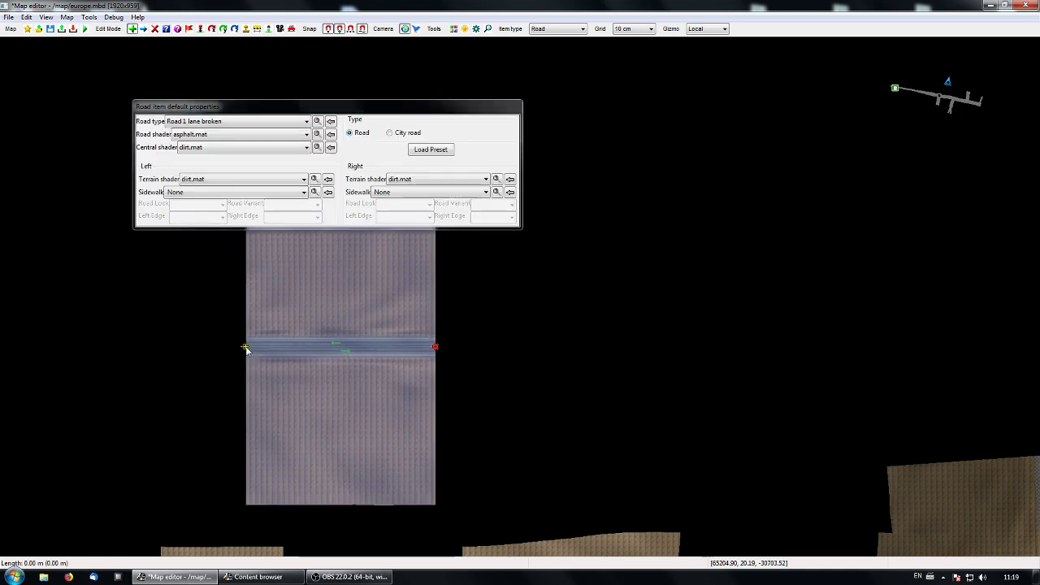
pyautogui.press('Escape')
# Draw a second, longer Road 1 lane broken segment in line with the first, leaving a small gap between them.
pyautogui.press('e')
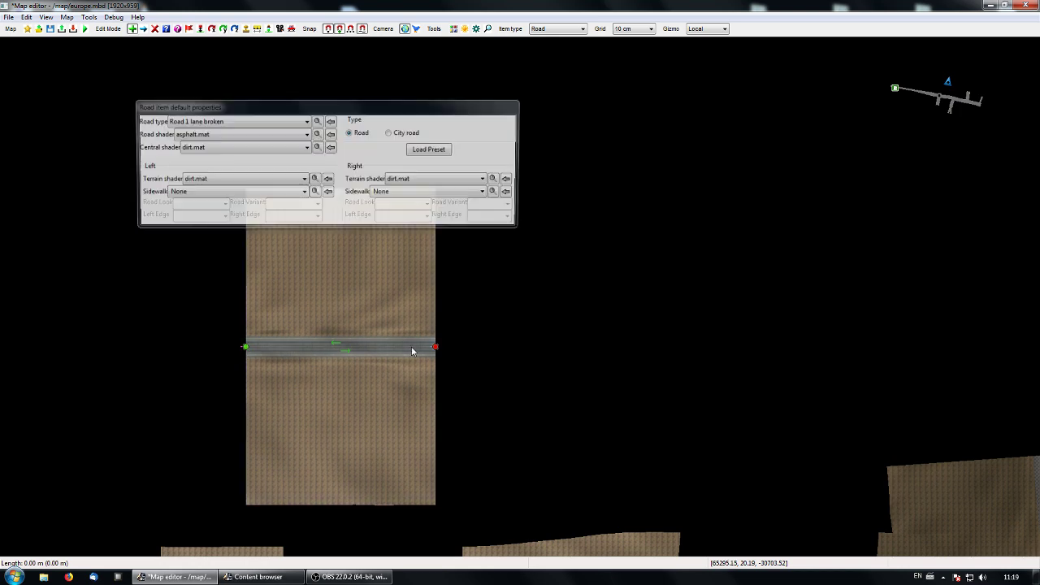
pyautogui.click(487, 347)
pyautogui.click(793, 349)
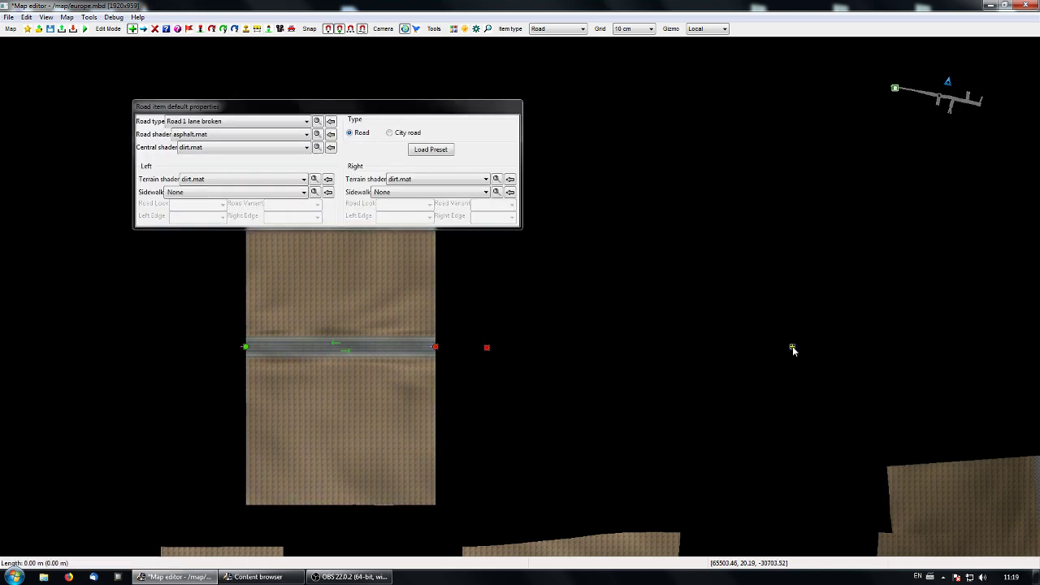
pyautogui.press('Escape')
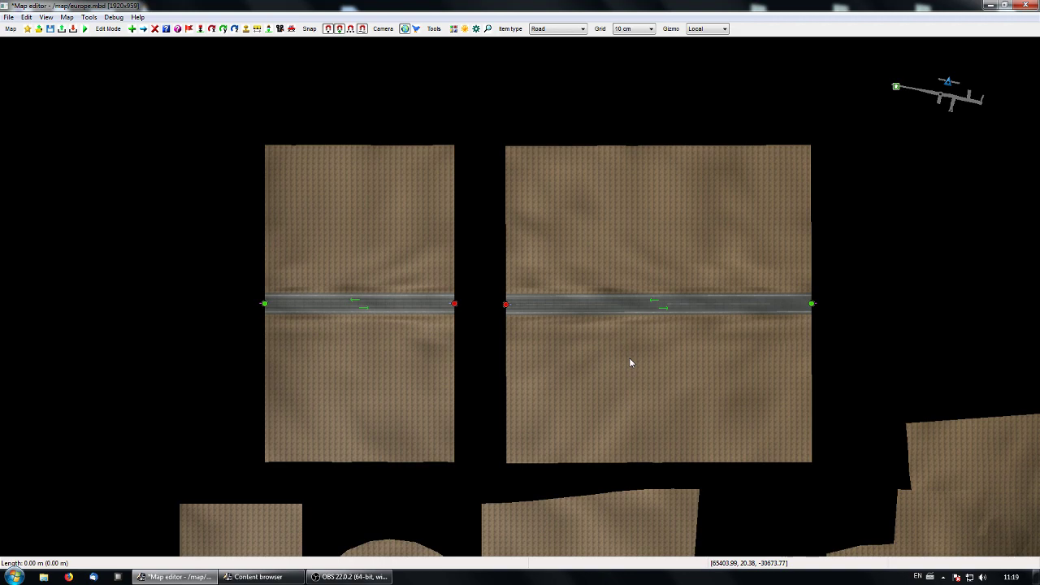
pyautogui.scroll(2, 571, 390)
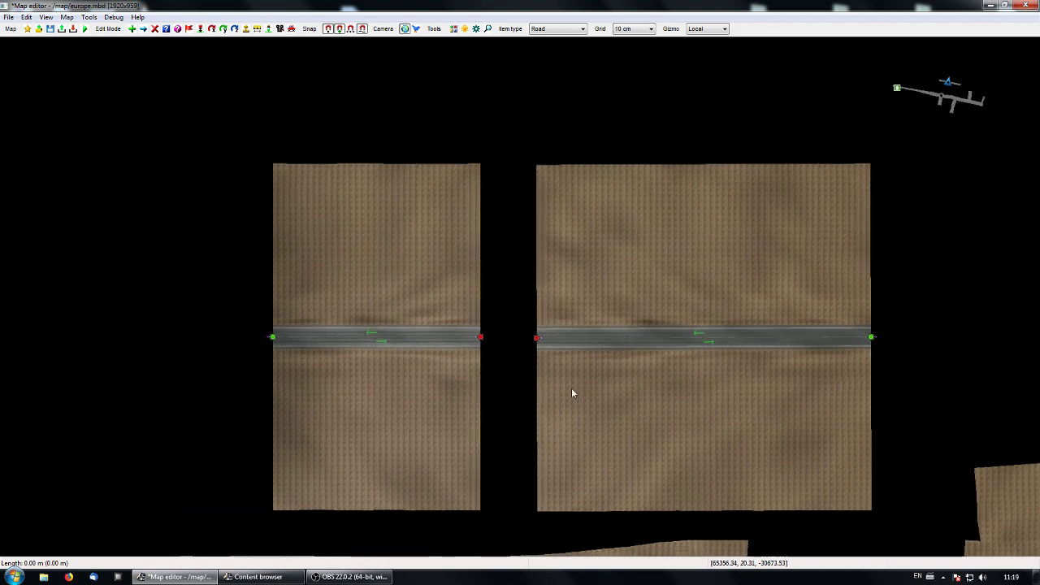
pyautogui.scroll(1, 571, 393)
pyautogui.scroll(1, 576, 425)
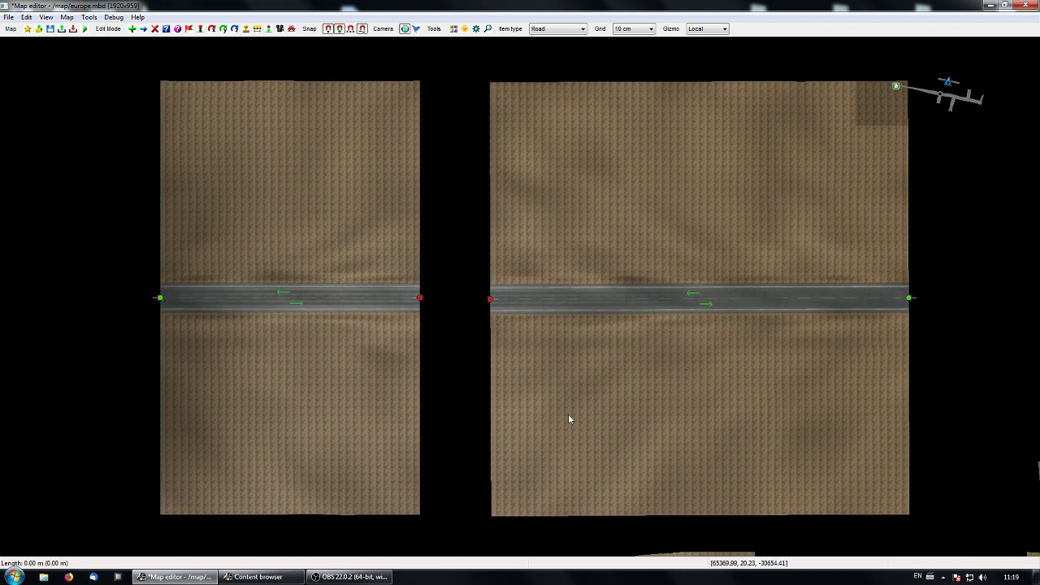
pyautogui.scroll(4, 568, 418)
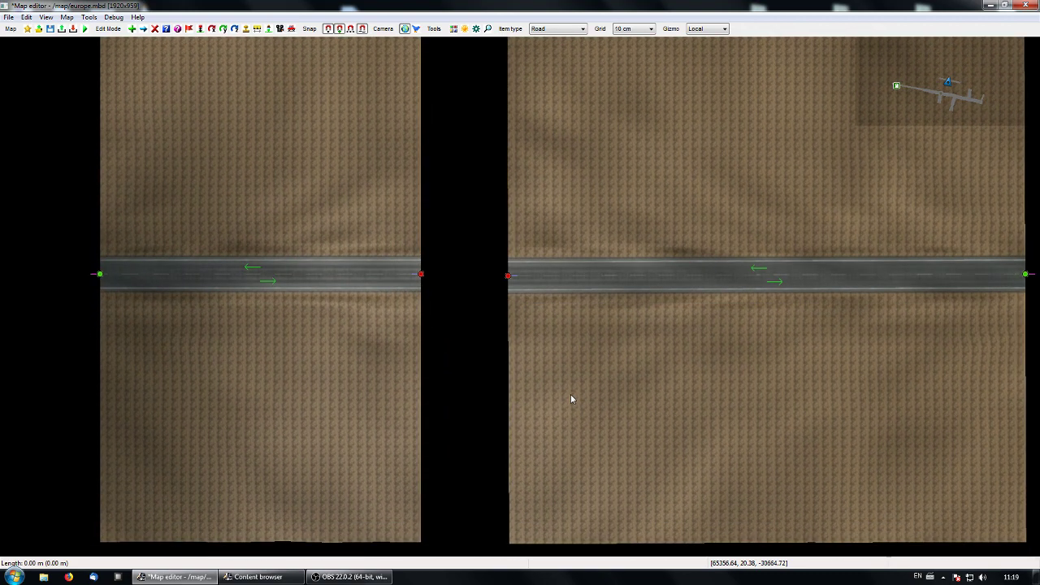
pyautogui.scroll(-2, 568, 404)
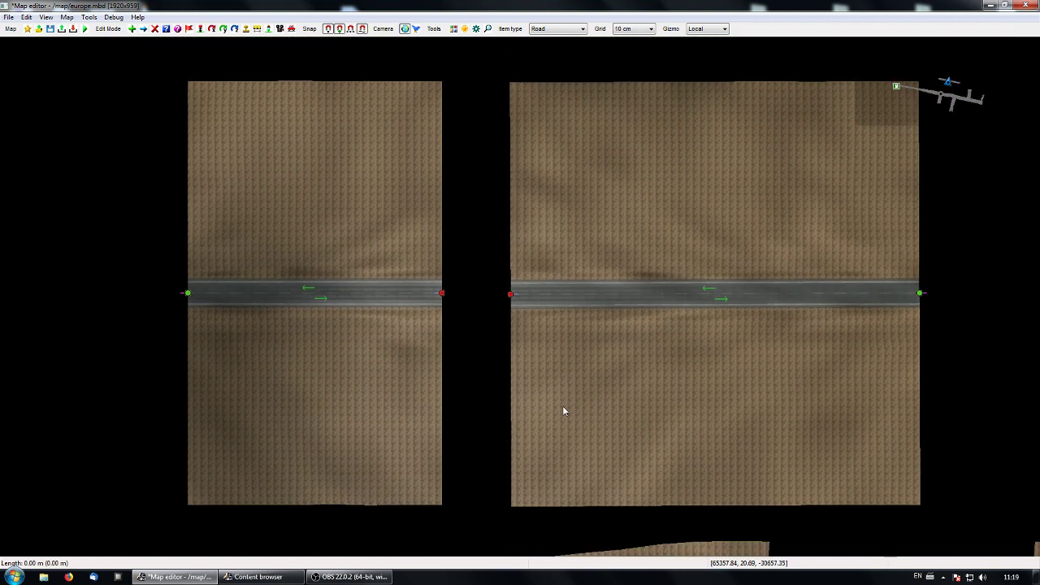
pyautogui.moveTo(564, 411)
pyautogui.mouseDown(button='right')
pyautogui.moveTo(550, 420)
pyautogui.moveTo(572, 416)
pyautogui.mouseUp(button='right')
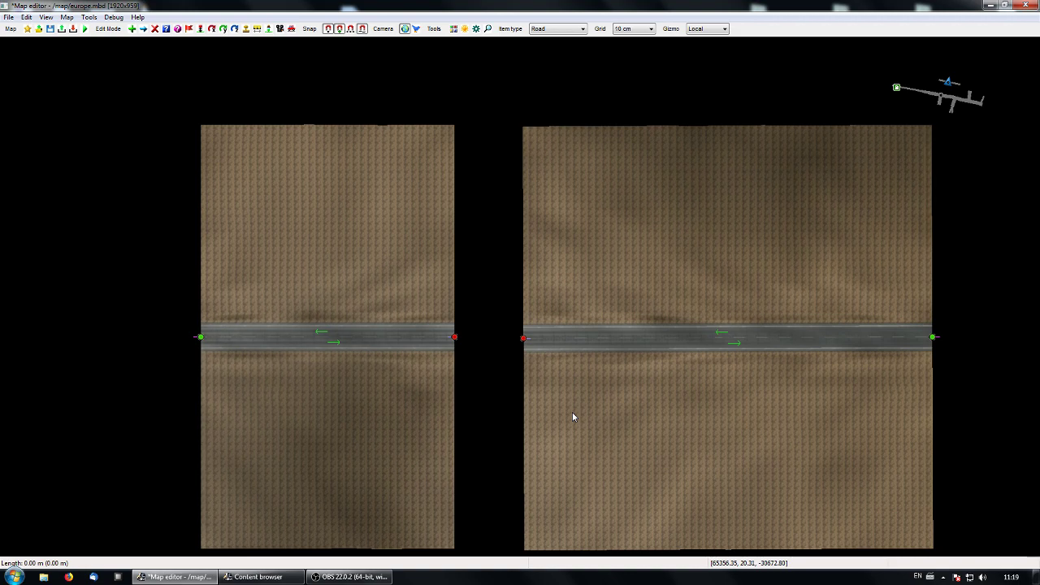
# Start a new prefab, search the content browser for road1 and choose the road1 x road1 tshape model.
pyautogui.press('Insert')
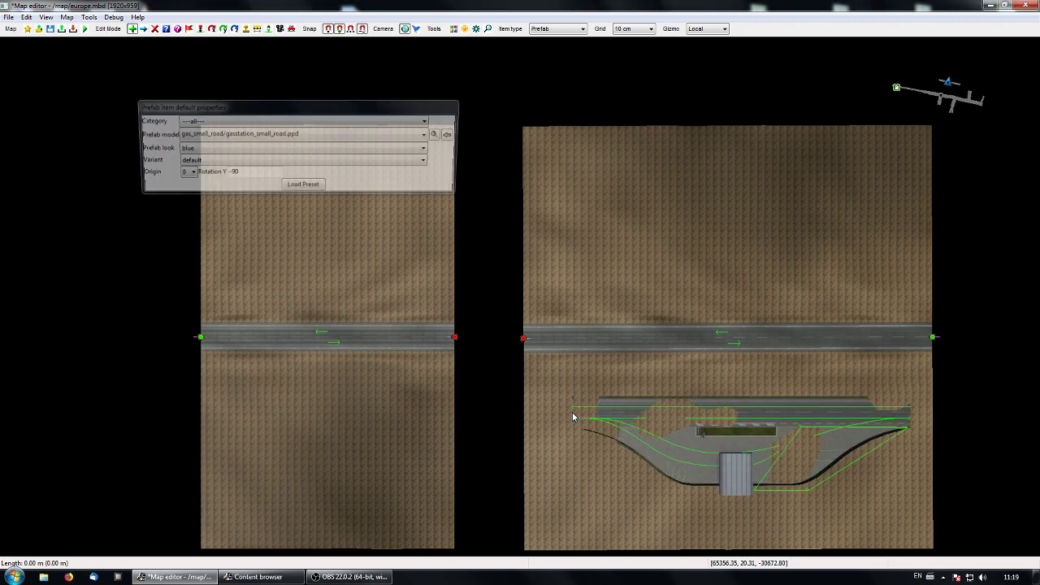
pyautogui.click(439, 135)
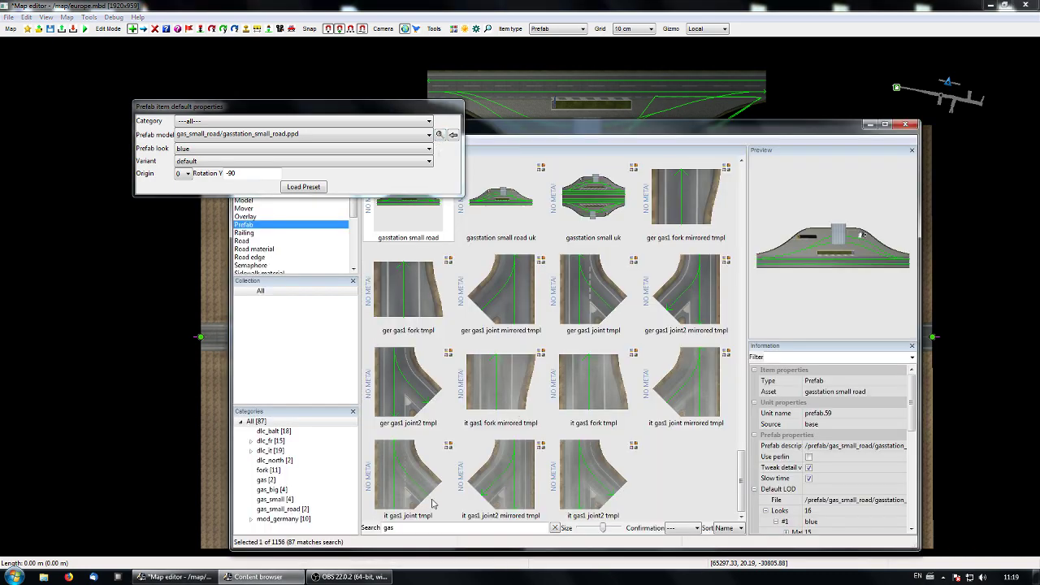
pyautogui.click(423, 527)
pyautogui.write('road1')
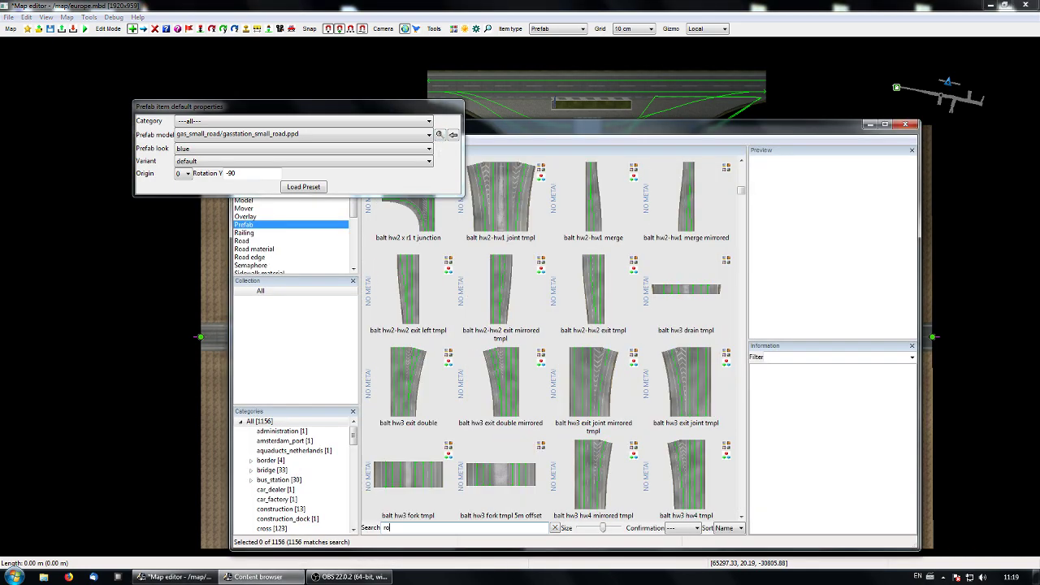
pyautogui.scroll(-10, 465, 435)
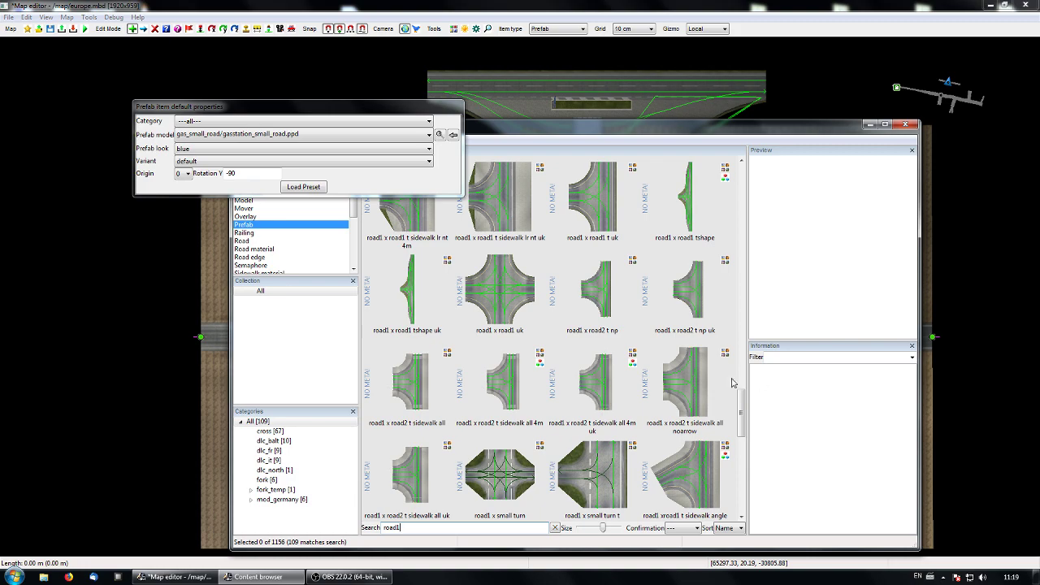
pyautogui.click(688, 203)
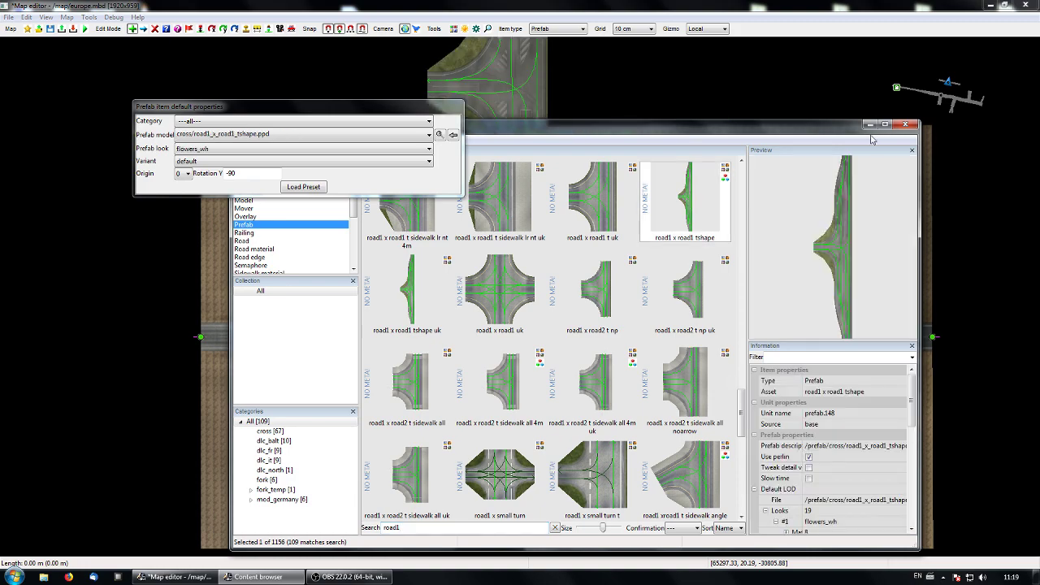
pyautogui.click(870, 124)
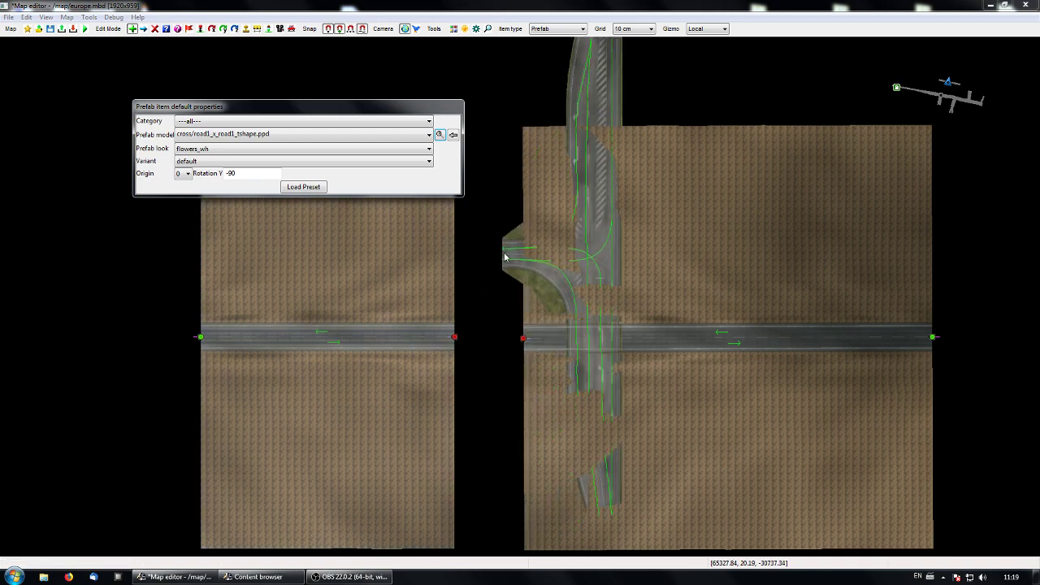
# Set the T-shaped junction prefab's Y rotation to 0 and move its properties window clear of the two road segments.
pyautogui.moveTo(513, 248); pyautogui.dragTo(473, 338, button='right')
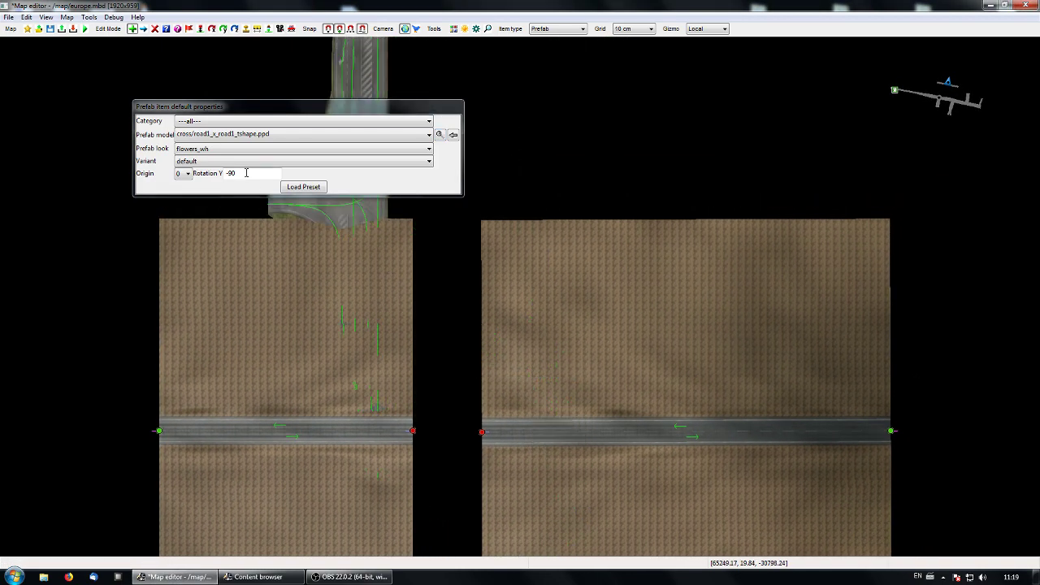
pyautogui.moveTo(246, 173); pyautogui.dragTo(216, 179)
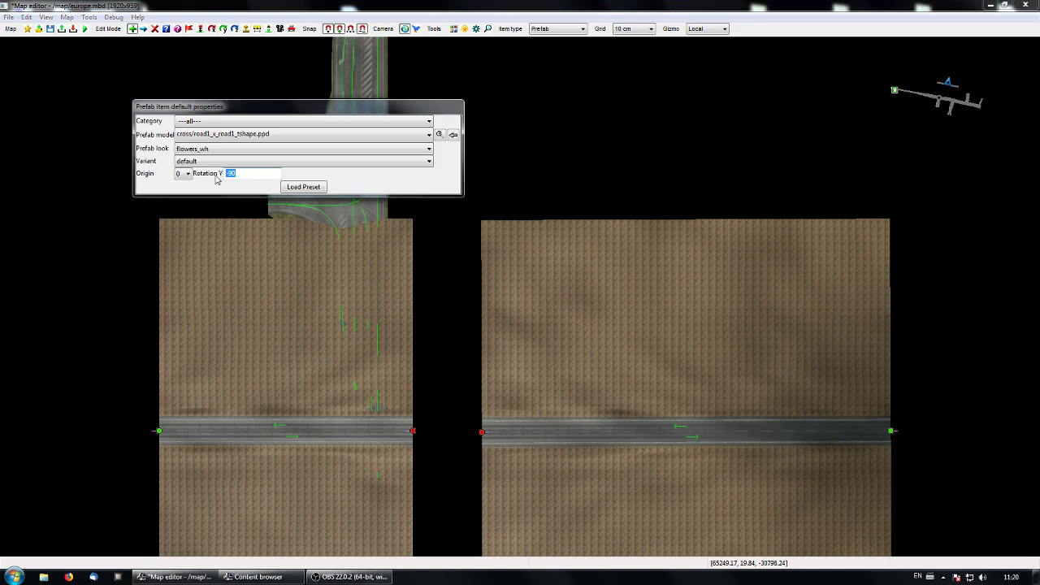
pyautogui.write('0')
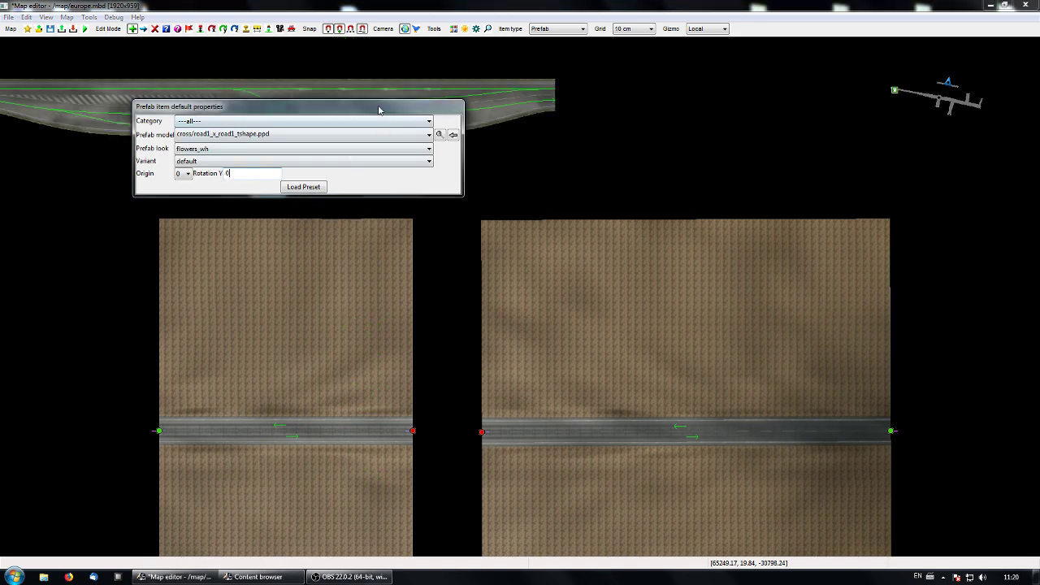
pyautogui.moveTo(382, 105); pyautogui.dragTo(237, 165)
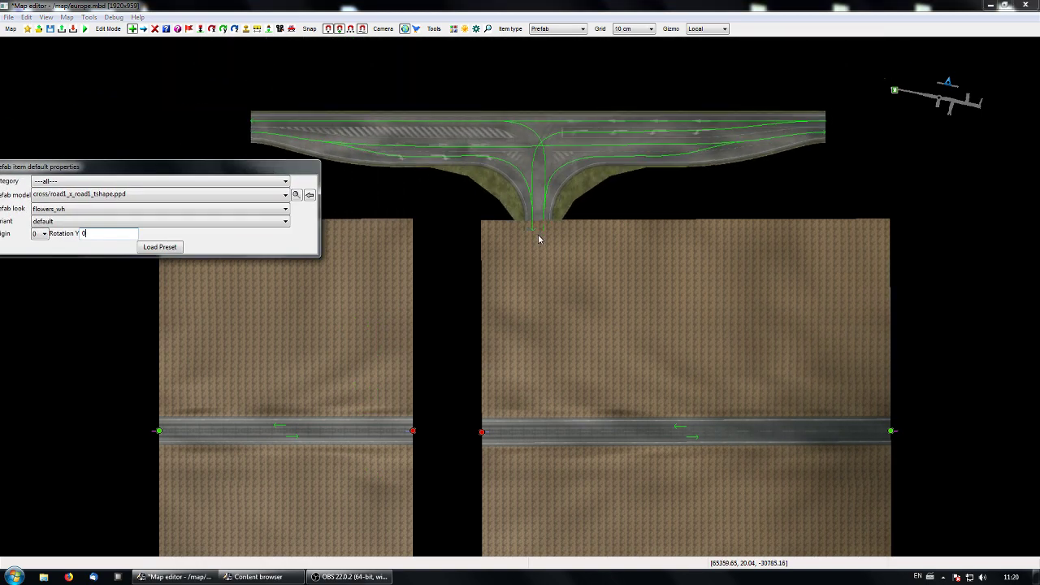
pyautogui.moveTo(523, 317); pyautogui.dragTo(566, 214, button='right')
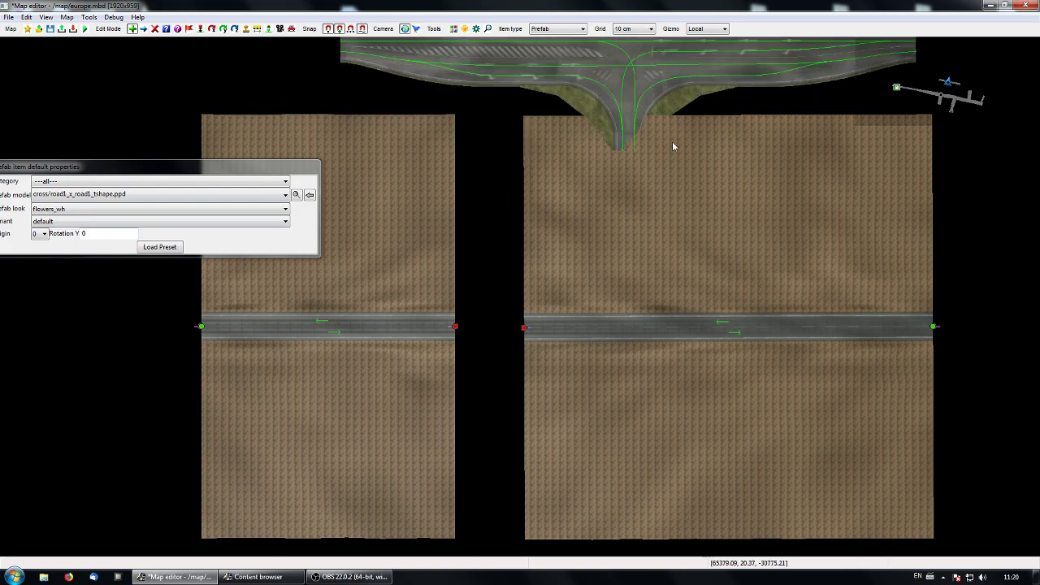
# Replace the prefab model with road1 x road1 t and put the whole prefab properties window in view.
pyautogui.click(296, 195)
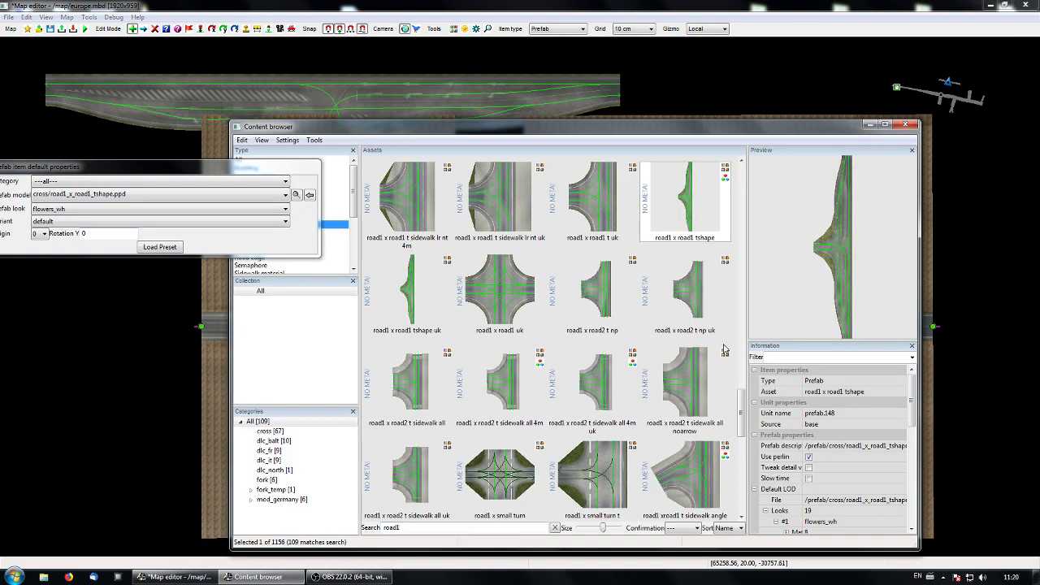
pyautogui.moveTo(742, 391); pyautogui.dragTo(743, 311)
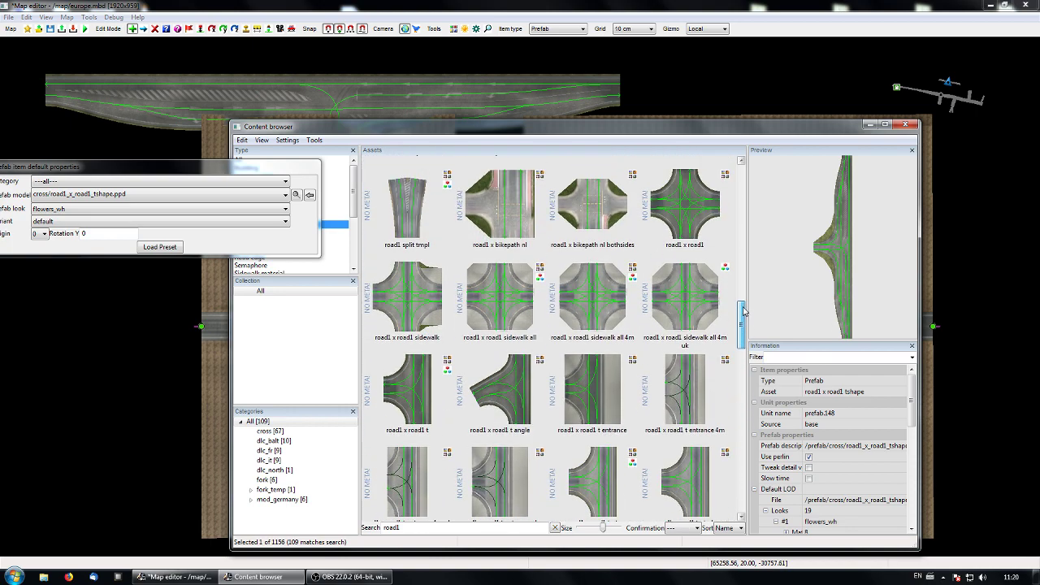
pyautogui.click(406, 390)
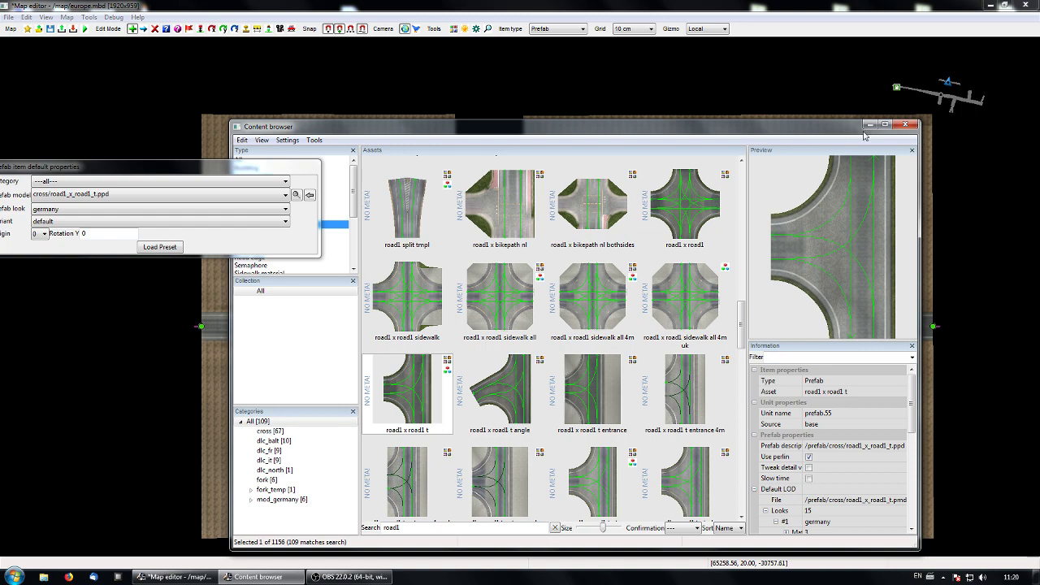
pyautogui.click(869, 125)
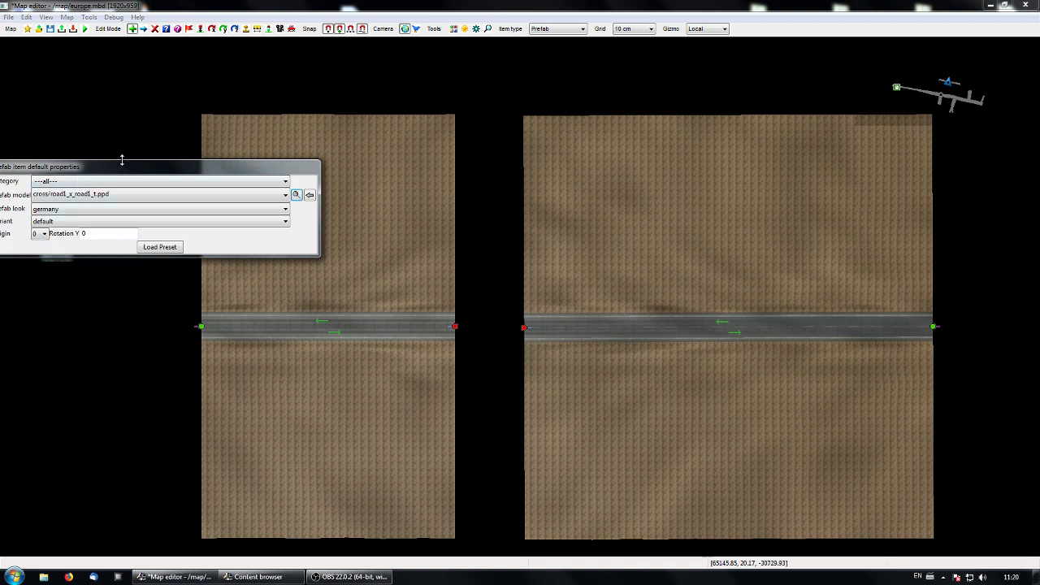
pyautogui.moveTo(112, 168); pyautogui.dragTo(135, 174)
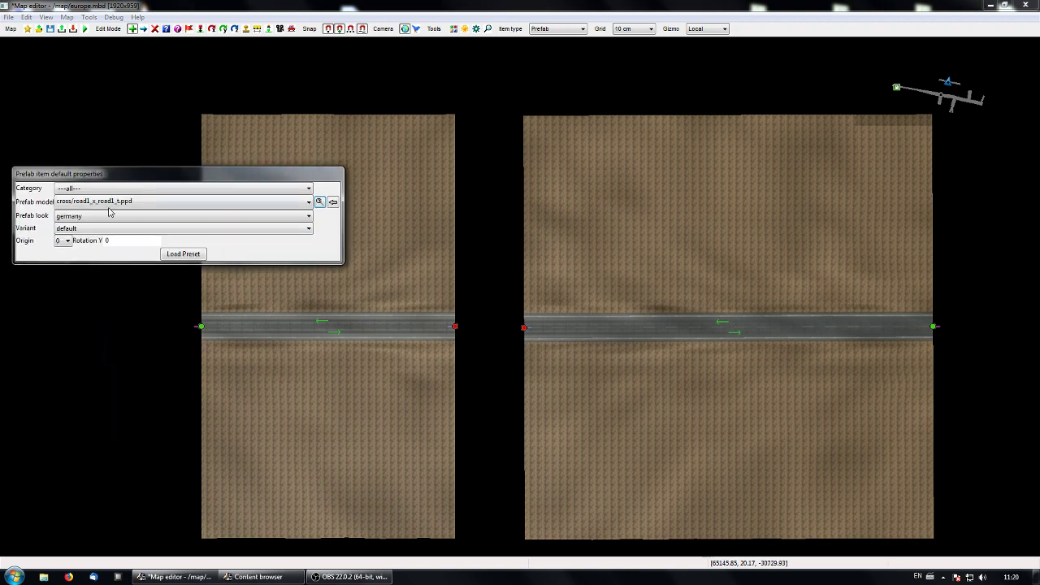
# Preview the T-junction prefab with origins 1 and 2, and return the origin to 0.
pyautogui.click(65, 243)
pyautogui.click(63, 257)
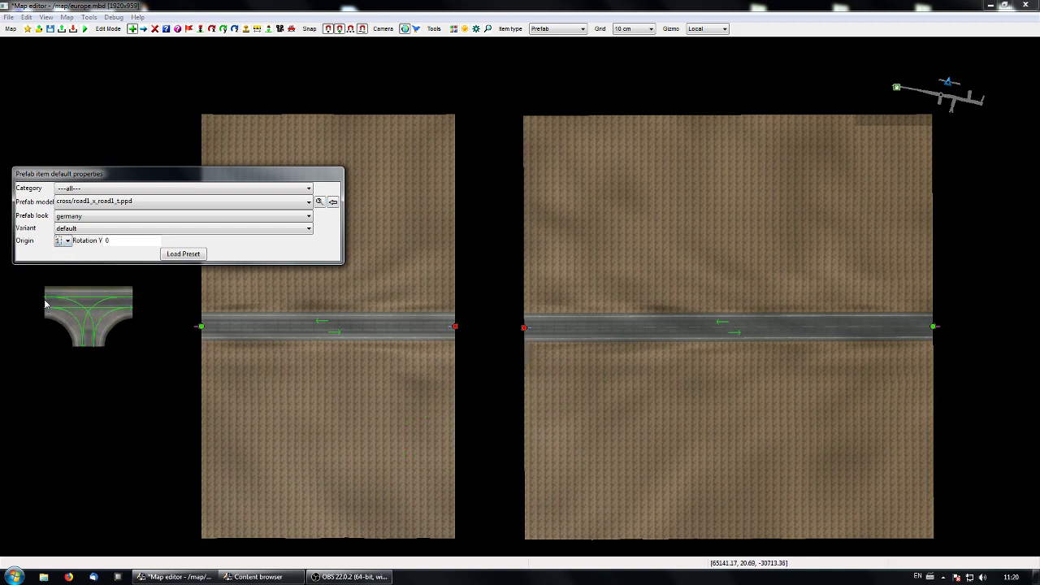
pyautogui.click(65, 241)
pyautogui.click(64, 265)
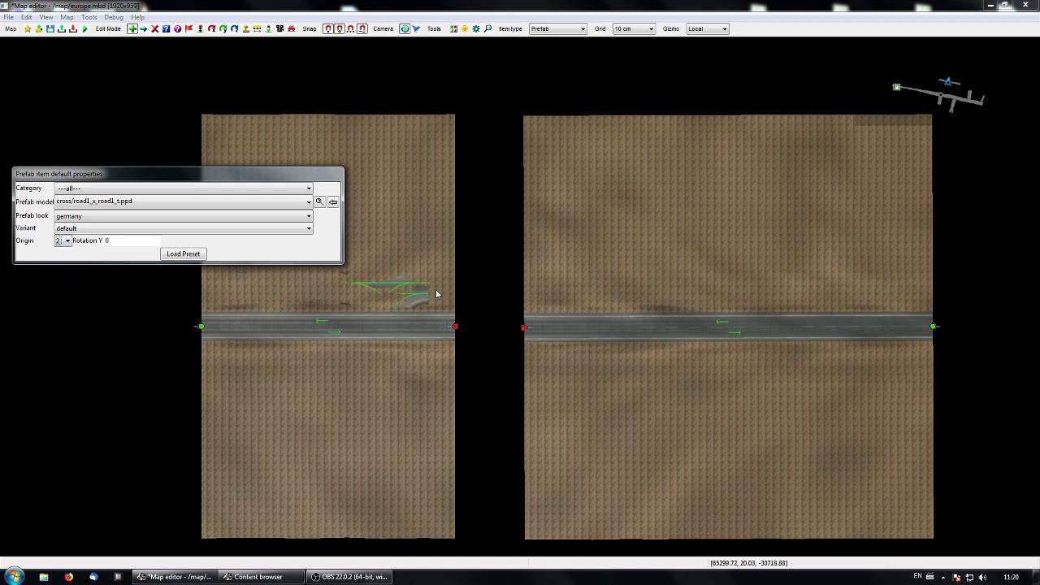
pyautogui.click(64, 242)
pyautogui.click(61, 252)
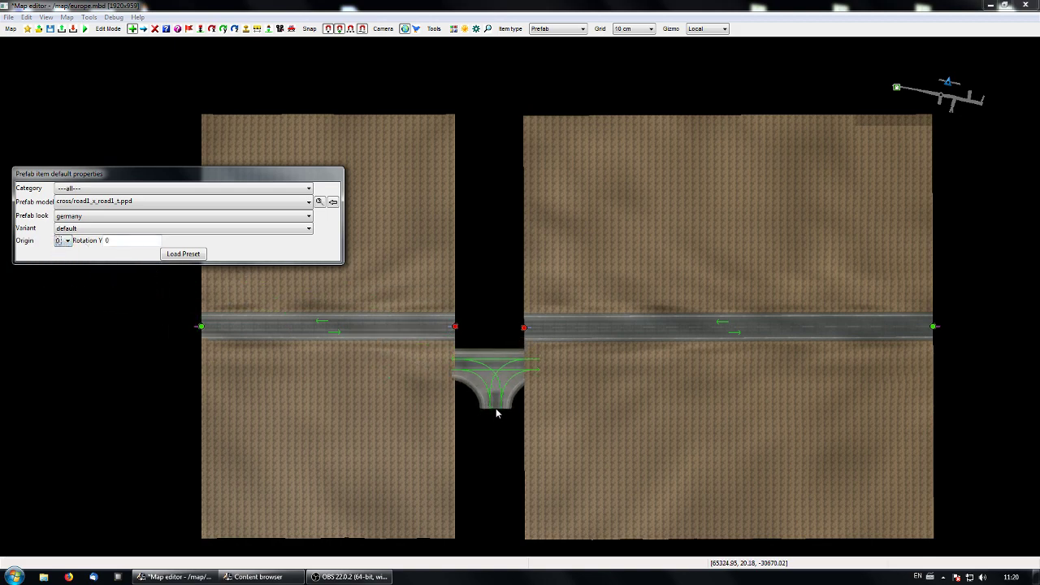
# Place the T junction with origin 0 at the gap and connect its two side arms to the facing ends of both road segments.
pyautogui.click(496, 412)
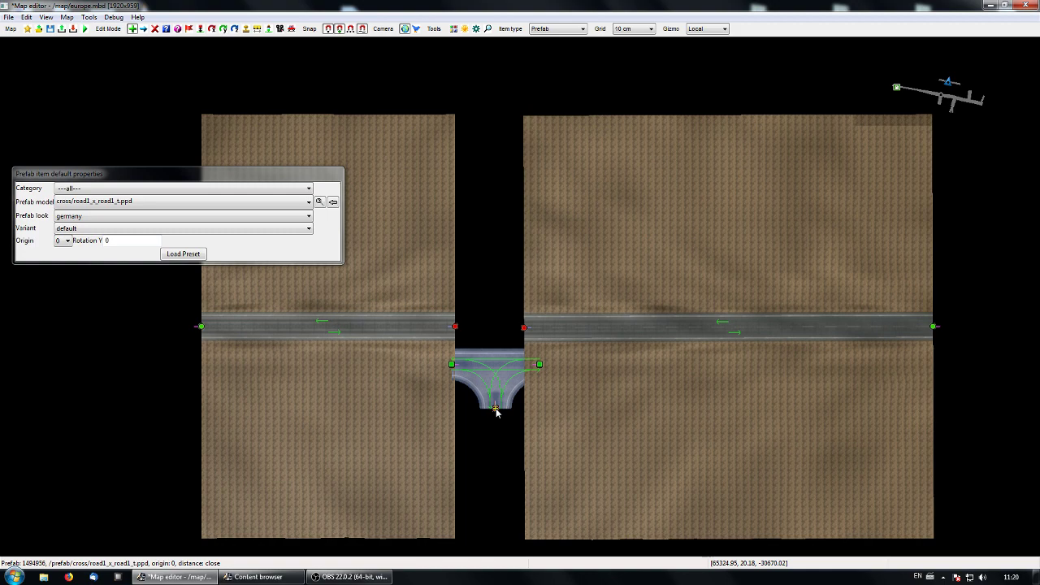
pyautogui.press('p')
pyautogui.press('m')
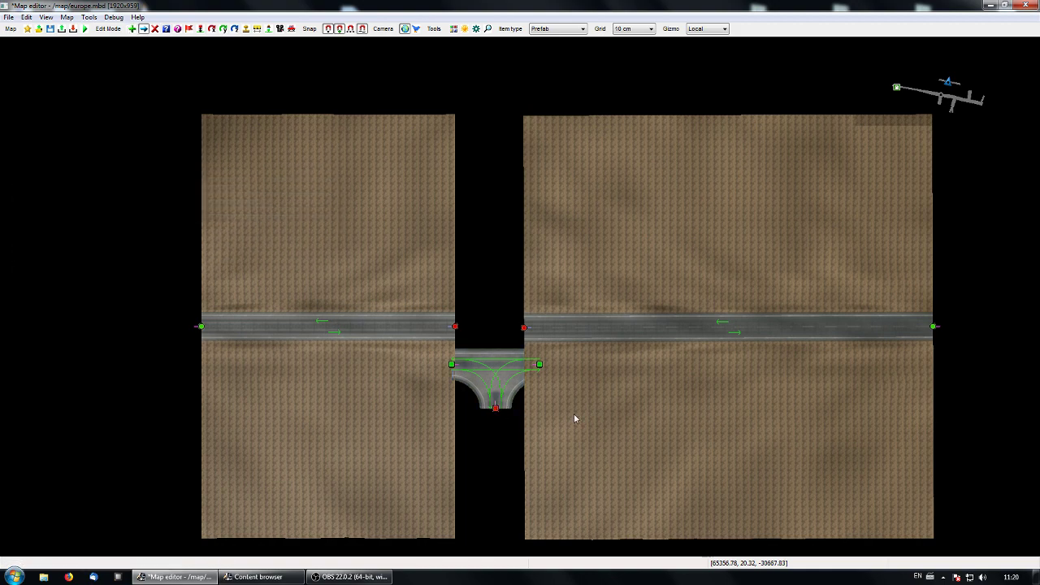
pyautogui.moveTo(539, 364); pyautogui.dragTo(524, 328)
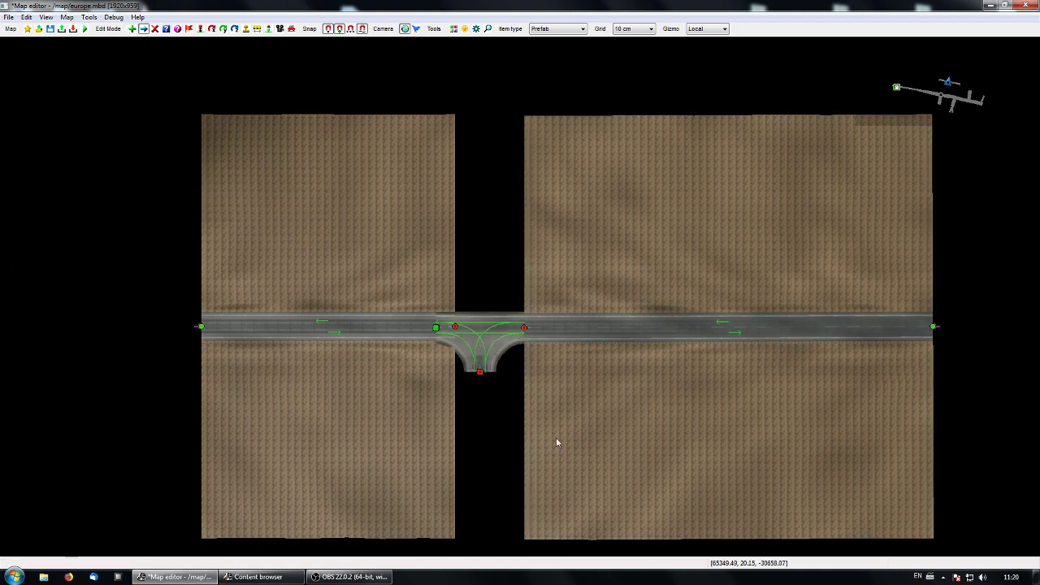
pyautogui.moveTo(455, 326); pyautogui.dragTo(435, 328)
pyautogui.moveTo(476, 422); pyautogui.dragTo(448, 368, button='right')
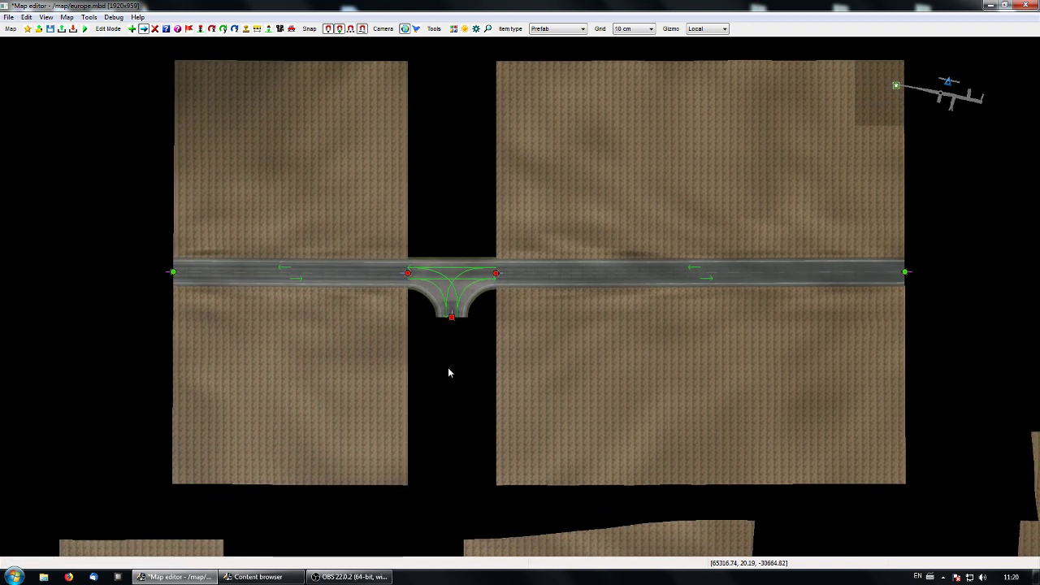
# Duplicate the shorter horizontal road segment and rotate the copy to run nearly vertically through the junction.
pyautogui.click(174, 273)
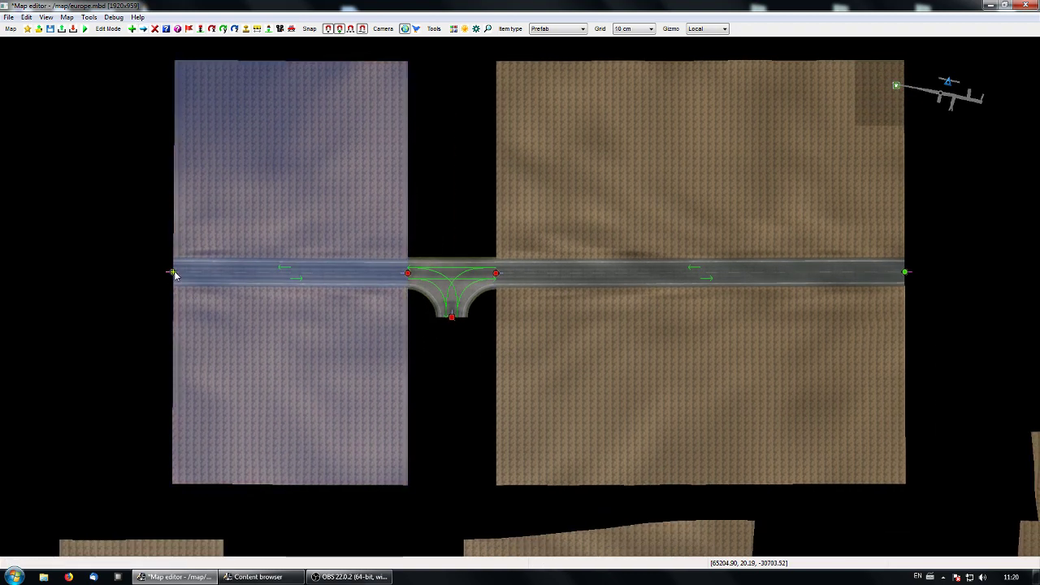
pyautogui.click(411, 282)
pyautogui.click(411, 282)
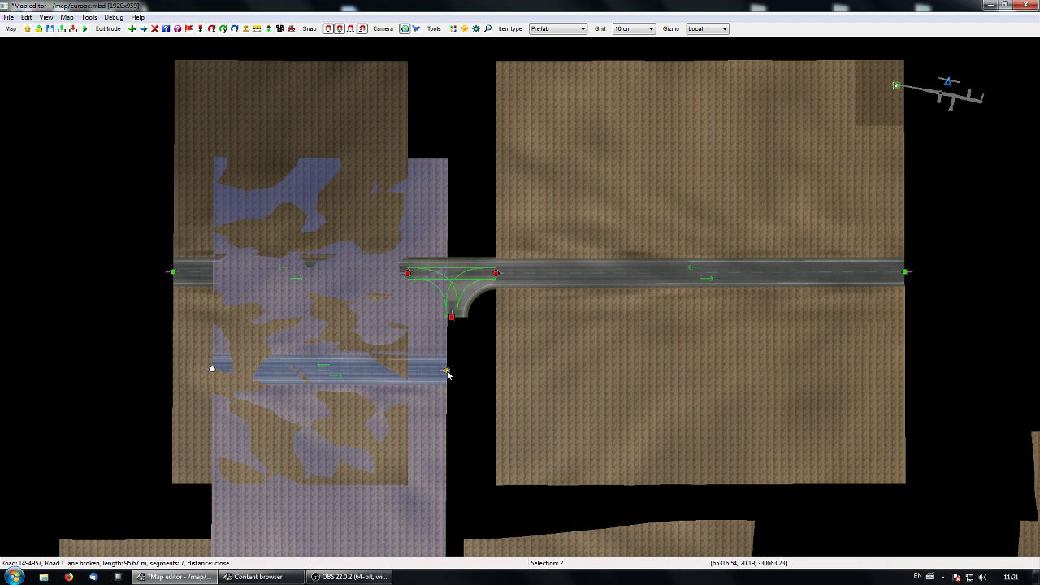
pyautogui.press('r')
pyautogui.moveTo(446, 372); pyautogui.dragTo(461, 458)
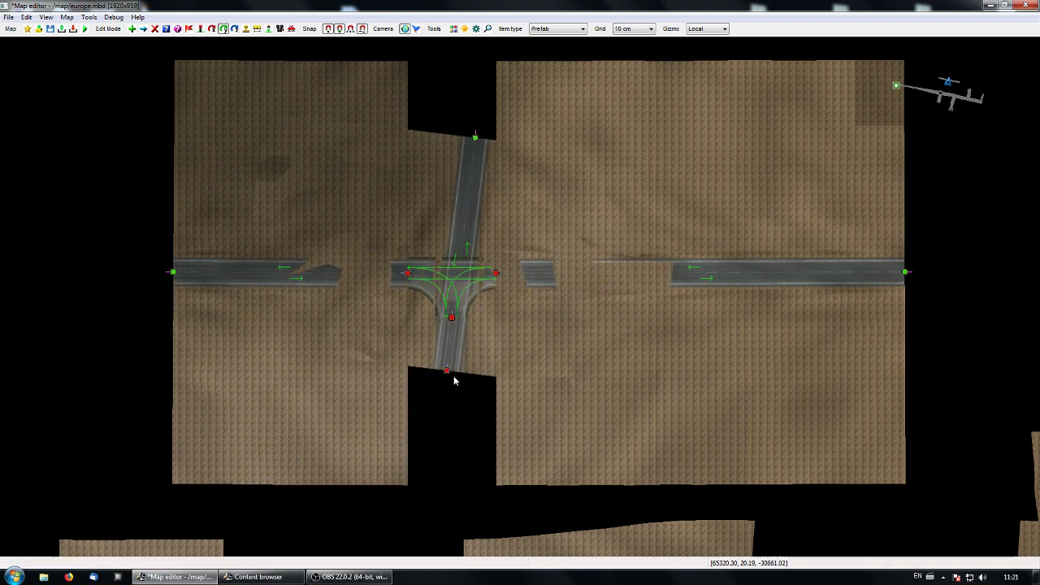
# Extend the copied road's lower end downward and attach its upper end to the T junction's free lower arm.
pyautogui.click(446, 372)
pyautogui.press('m')
pyautogui.moveTo(446, 373); pyautogui.dragTo(444, 482)
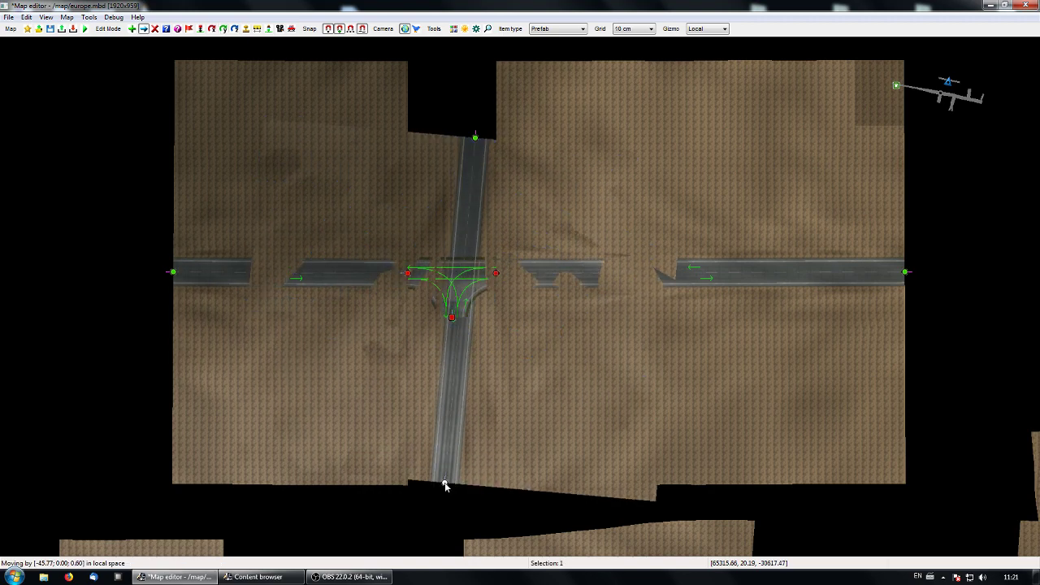
pyautogui.moveTo(467, 256); pyautogui.dragTo(451, 320)
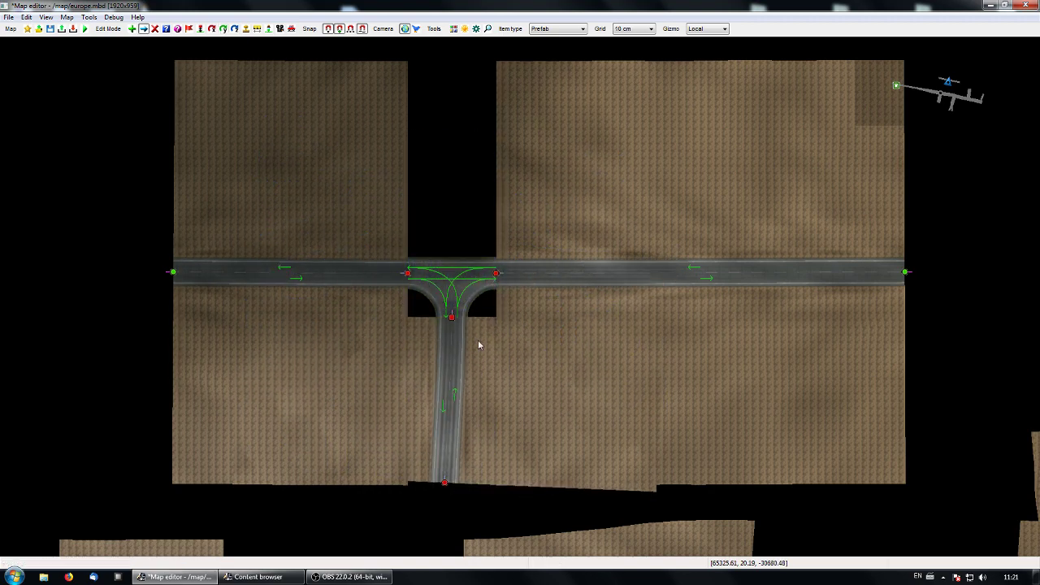
# Set the T junction's terrain size to 20 for nodes 0, 1 and 2.
pyautogui.moveTo(509, 379); pyautogui.dragTo(547, 354, button='right')
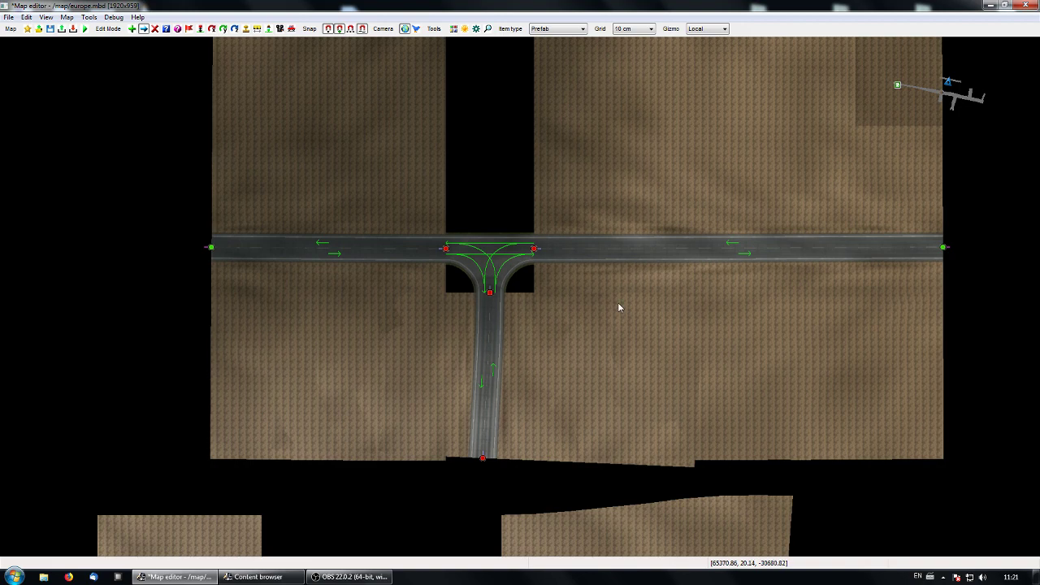
pyautogui.doubleClick(488, 298)
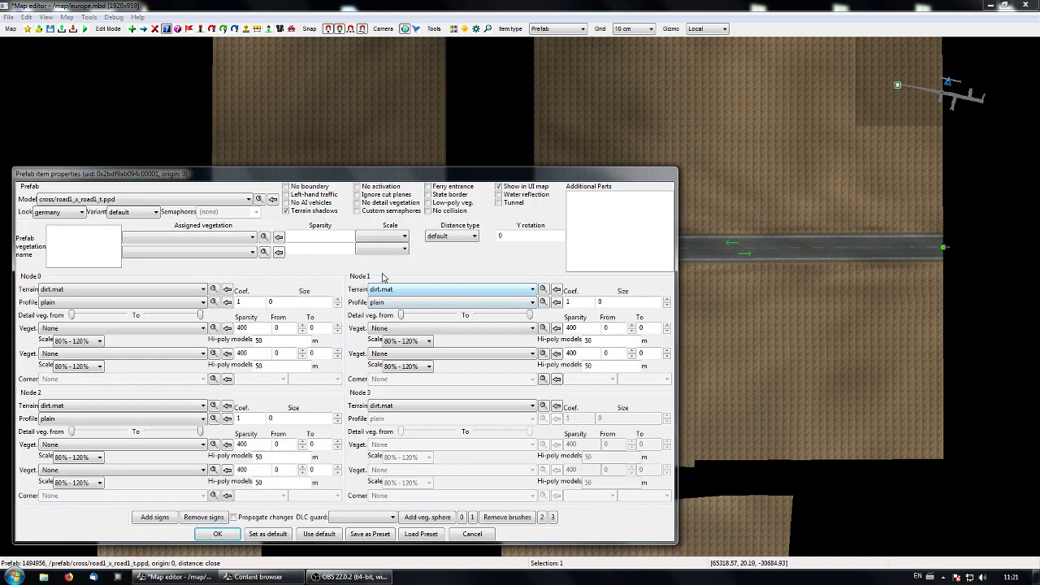
pyautogui.click(276, 301)
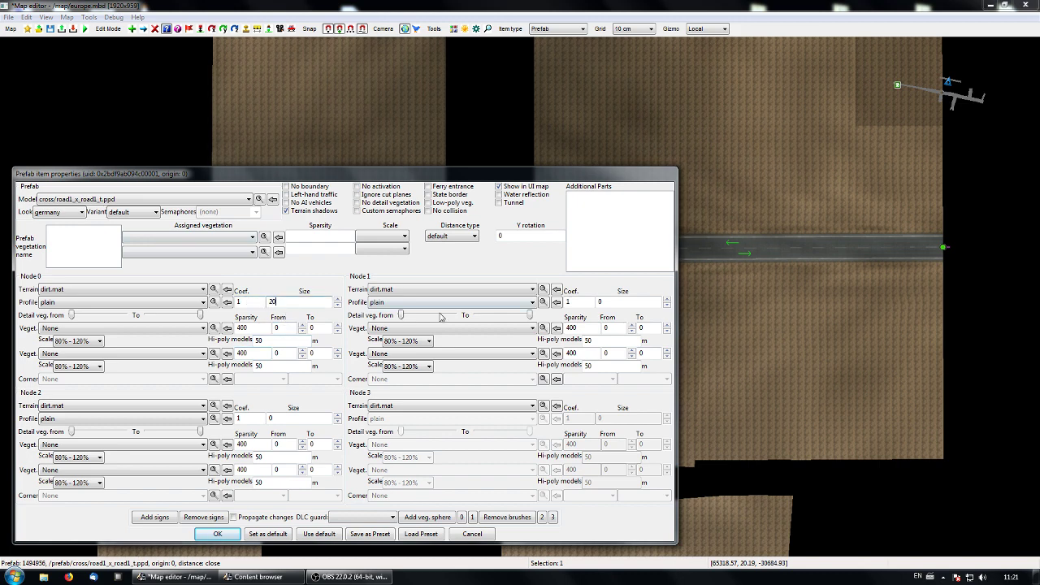
pyautogui.click(622, 303)
pyautogui.write('20')
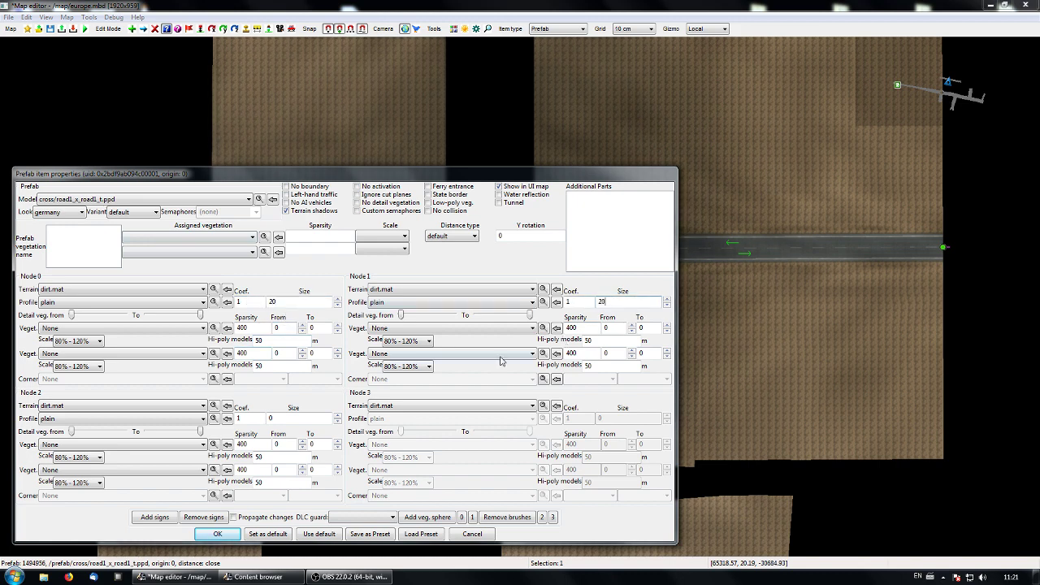
pyautogui.click(276, 418)
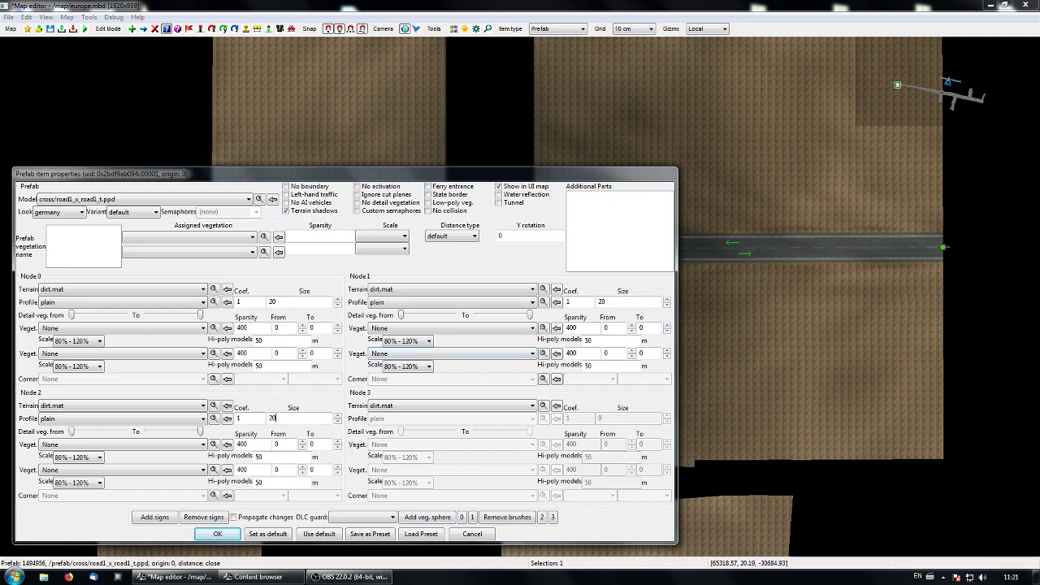
pyautogui.click(222, 537)
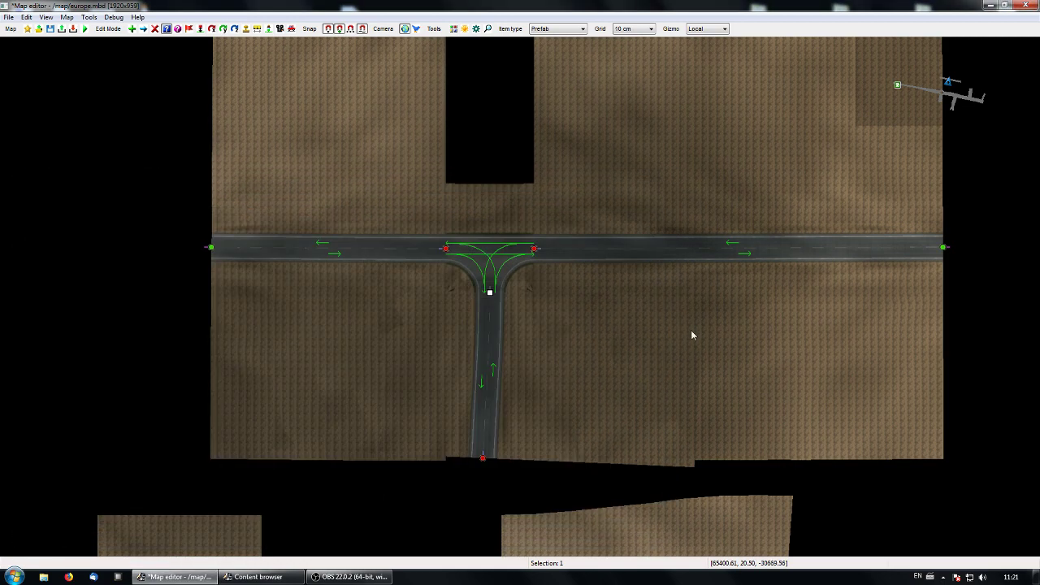
# Examine the T junction, its surrounding terrain and the connected roads in the 3D view, and return to the top-down view.
pyautogui.moveTo(649, 294); pyautogui.dragTo(618, 488, button='right')
pyautogui.click(627, 354)
pyautogui.press('p')
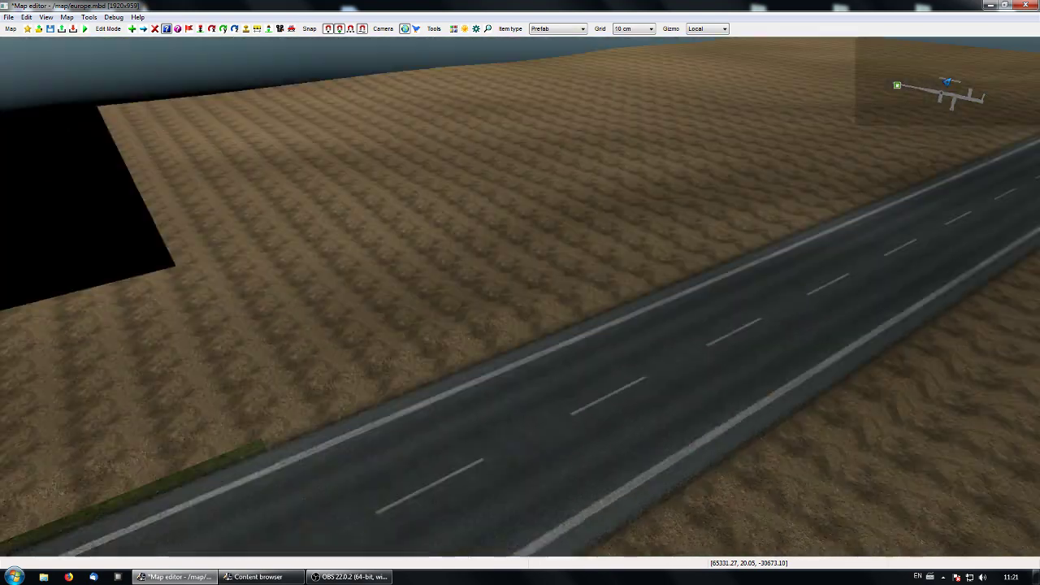
pyautogui.press('KP_8')
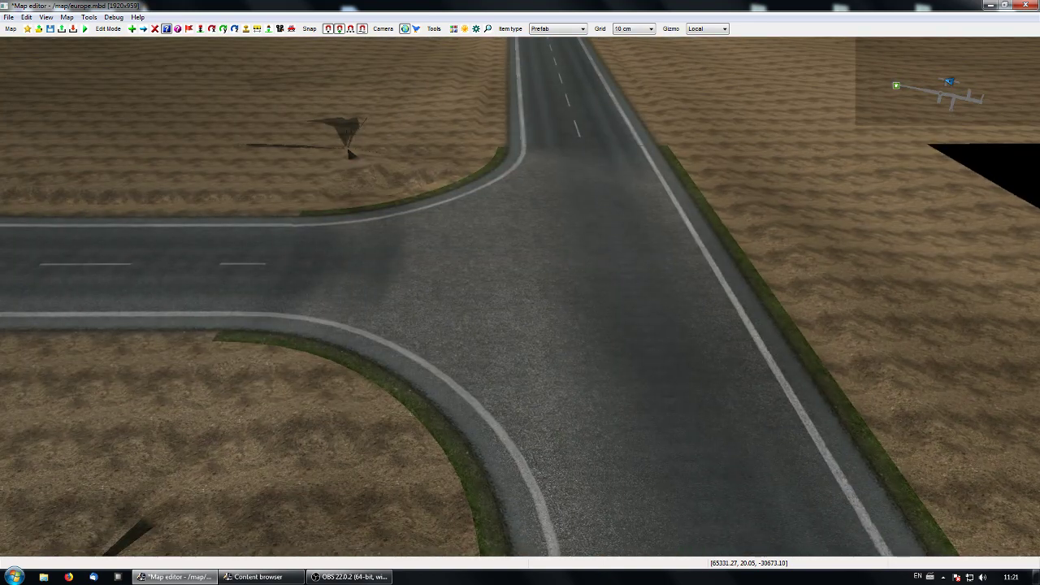
pyautogui.moveTo(520, 297); pyautogui.dragTo(614, 337, button='right')
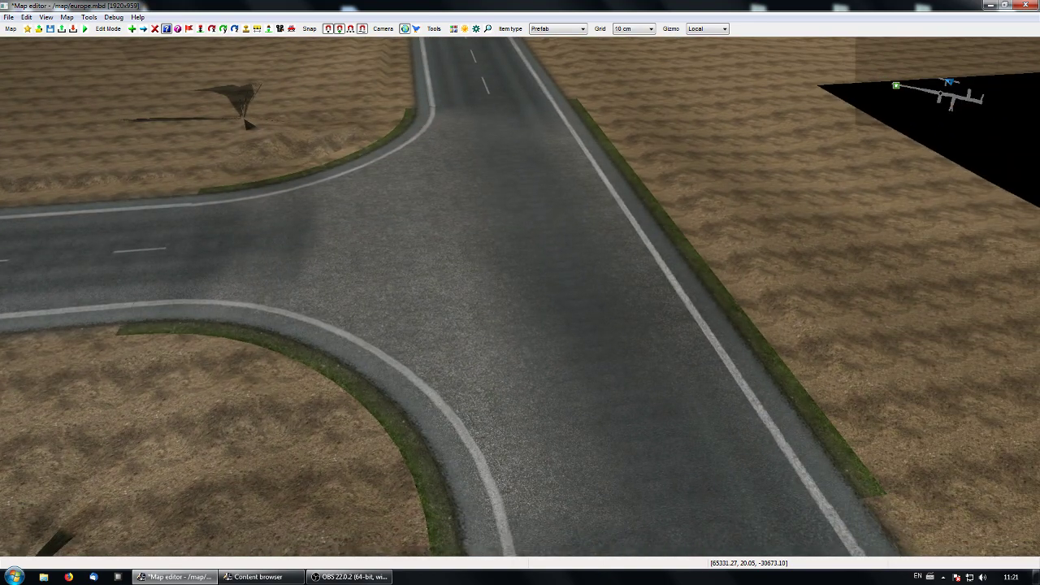
pyautogui.moveTo(520, 407); pyautogui.dragTo(492, 81, button='right')
pyautogui.press('KP_8')
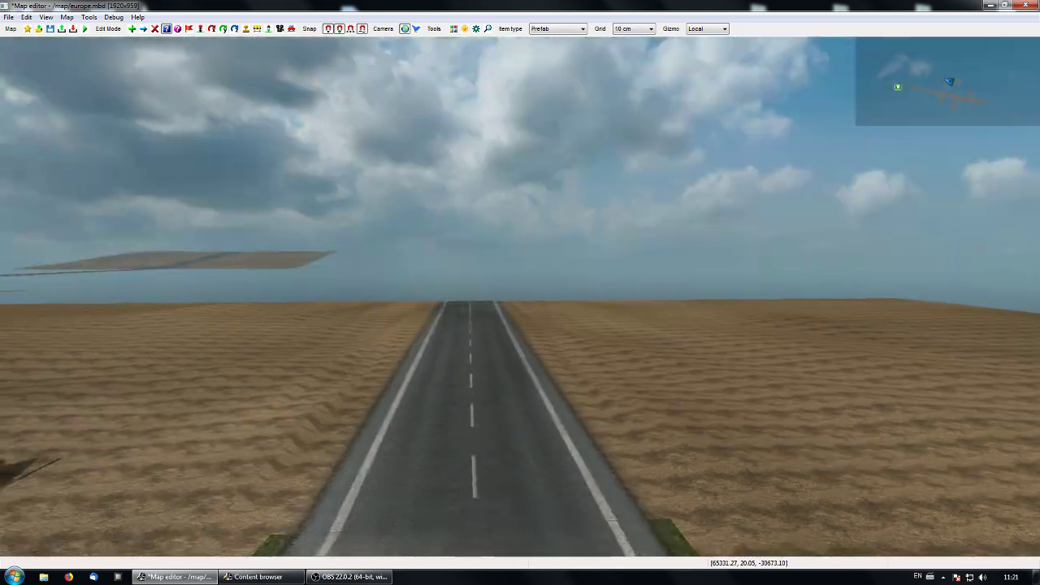
pyautogui.moveTo(520, 296); pyautogui.dragTo(999, 292, button='right')
pyautogui.press('KP_8')
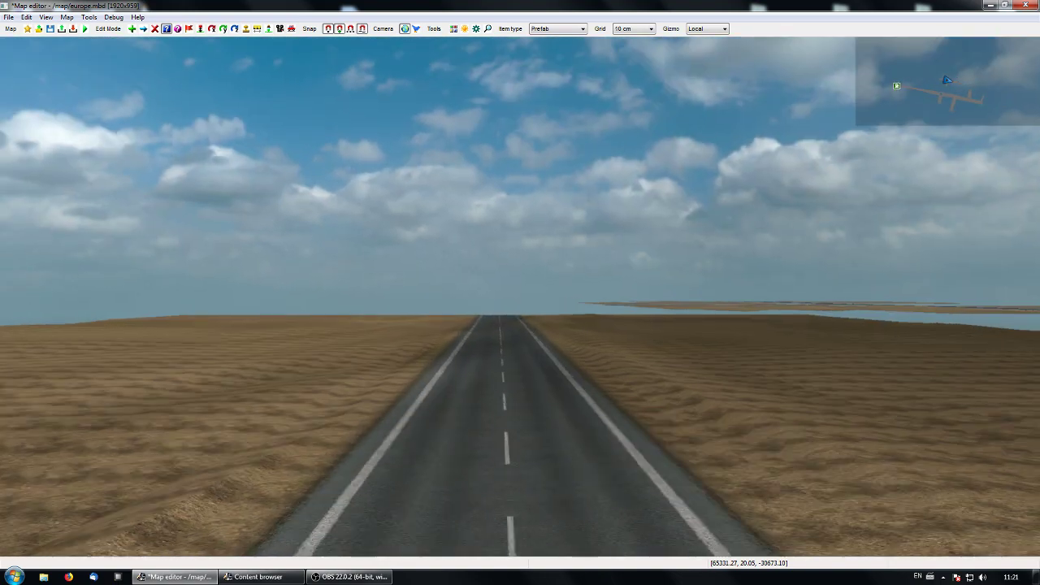
pyautogui.press('p')
pyautogui.moveTo(554, 394); pyautogui.dragTo(624, 328, button='right')
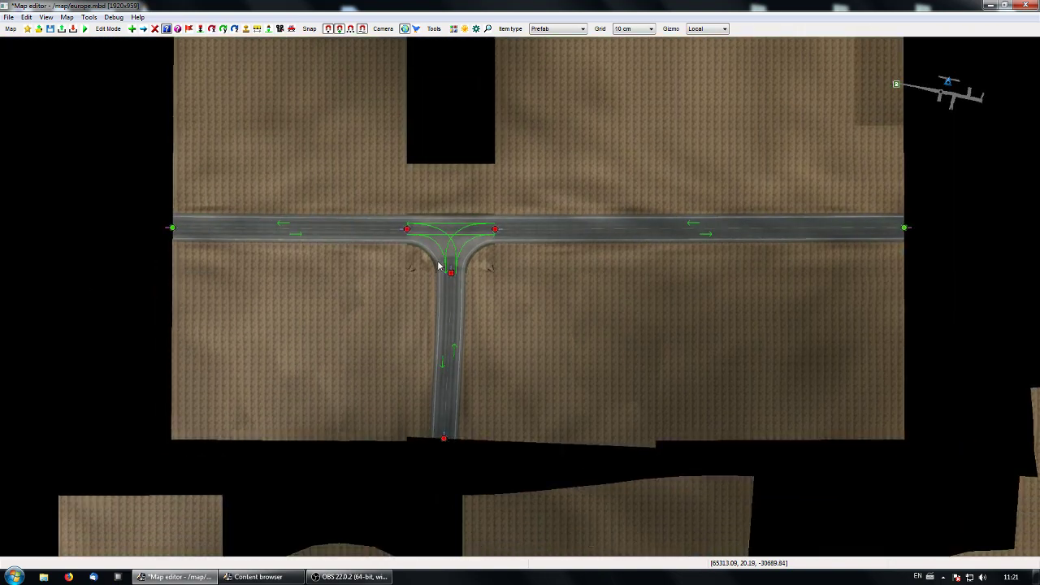
pyautogui.moveTo(438, 267); pyautogui.dragTo(441, 316, button='right')
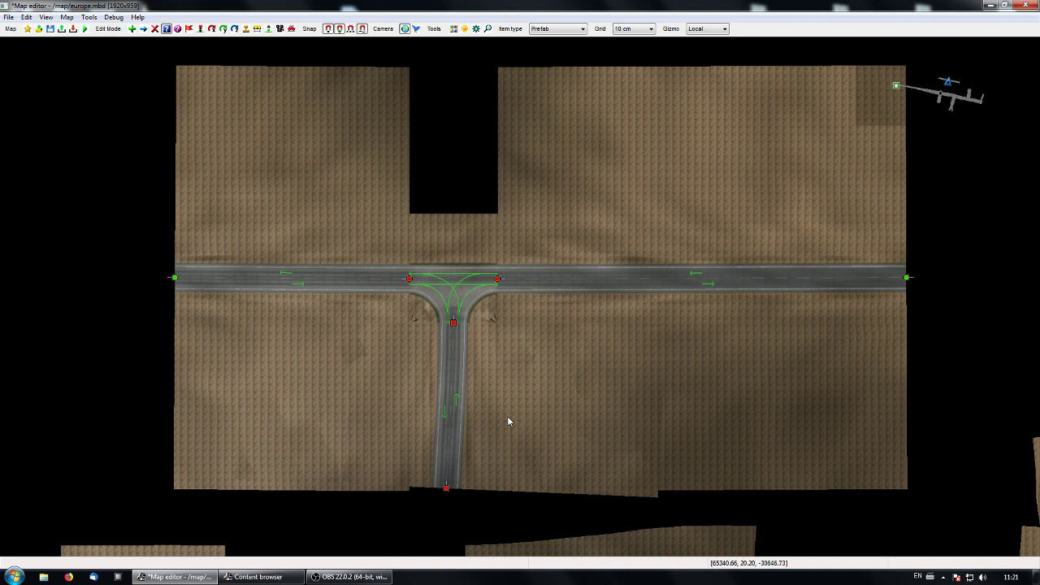
pyautogui.moveTo(532, 423); pyautogui.dragTo(558, 416, button='right')
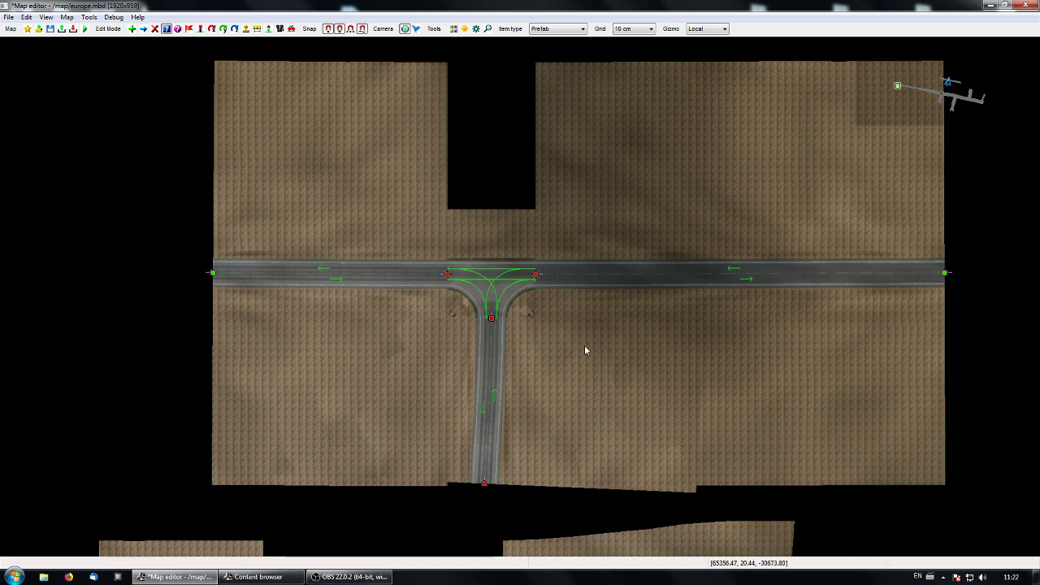
pyautogui.moveTo(585, 346); pyautogui.dragTo(555, 372, button='right')
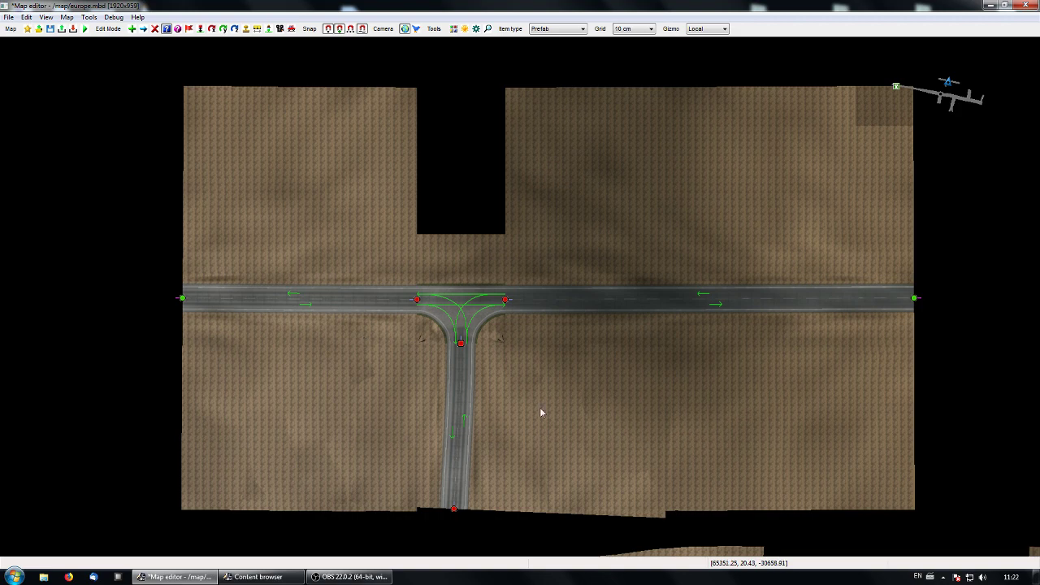
pyautogui.moveTo(541, 412); pyautogui.dragTo(568, 368, button='right')
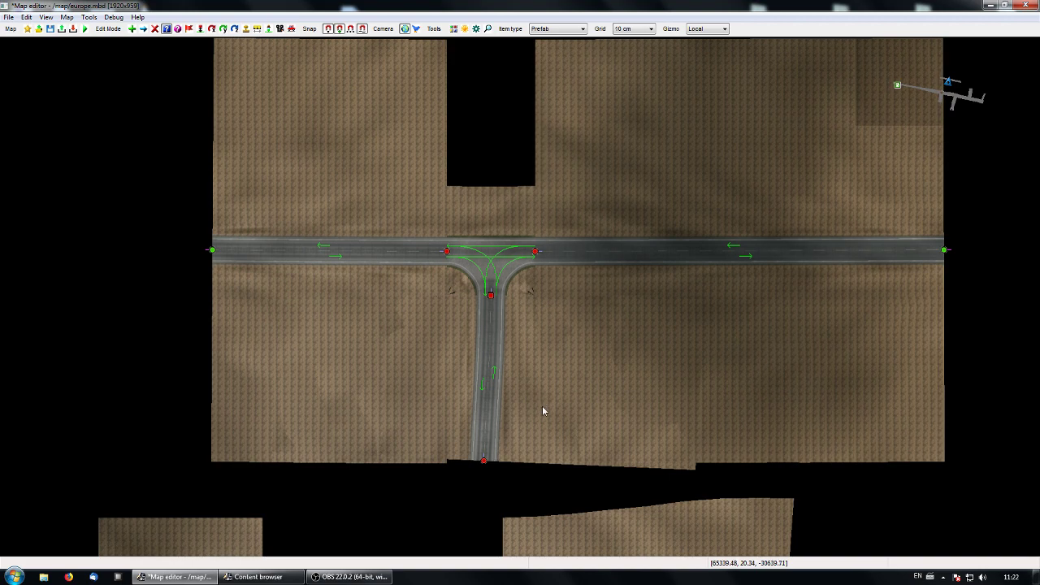
pyautogui.moveTo(543, 407); pyautogui.dragTo(529, 431, button='right')
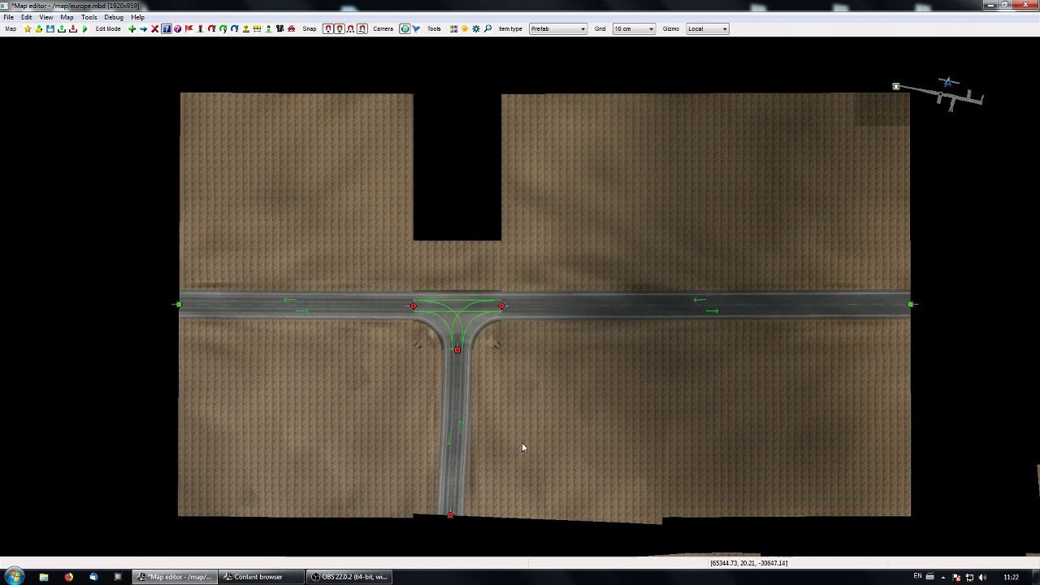
pyautogui.moveTo(521, 443); pyautogui.dragTo(549, 265, button='right')
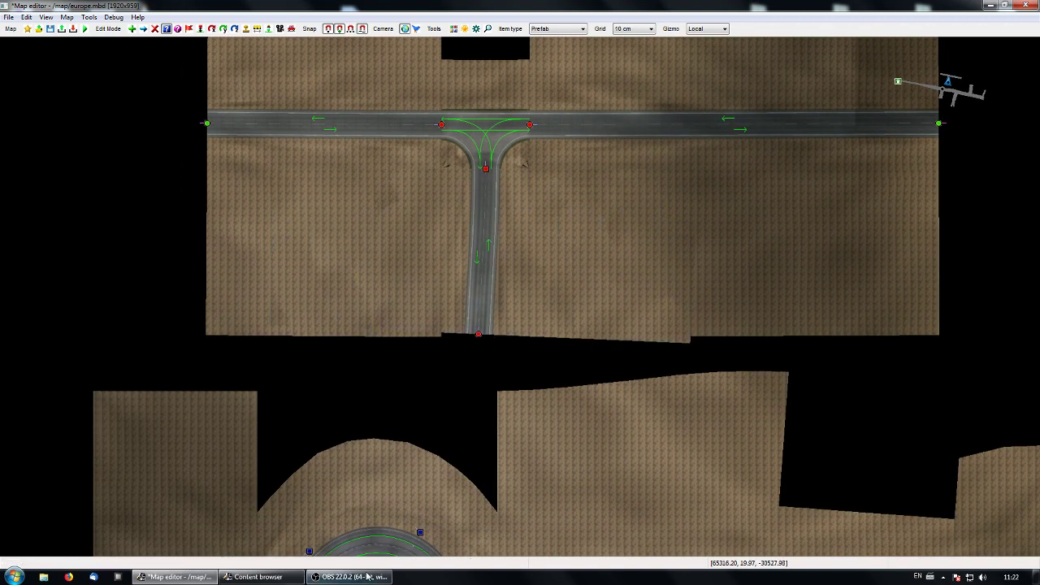
# Extend the side road's lower end farther down toward the roundabout and enable free rotation on its end node.
pyautogui.moveTo(511, 374); pyautogui.dragTo(474, 295, button='right')
pyautogui.press('m')
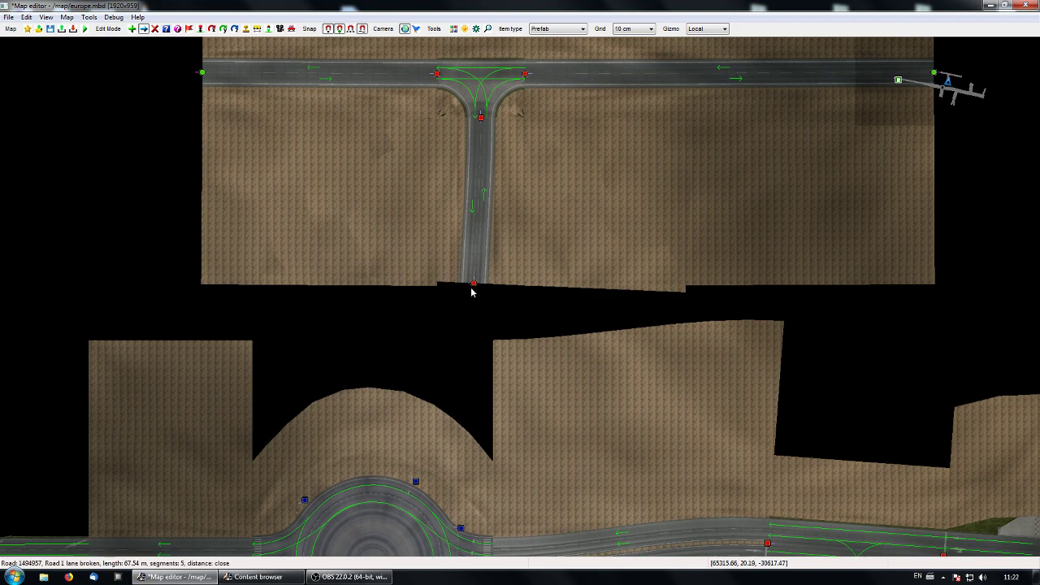
pyautogui.click(475, 284)
pyautogui.moveTo(477, 244); pyautogui.dragTo(469, 322)
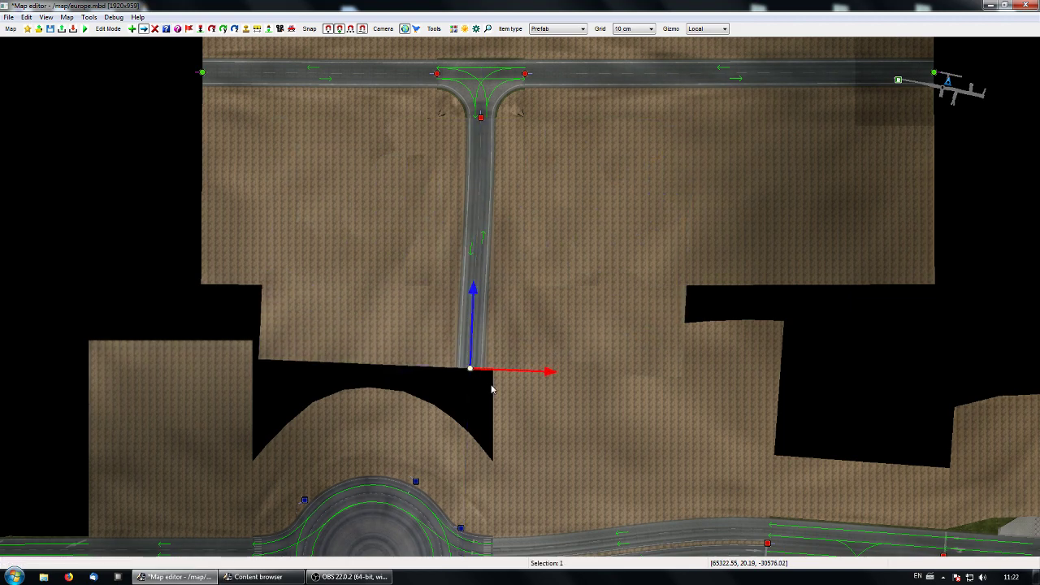
pyautogui.doubleClick(470, 369)
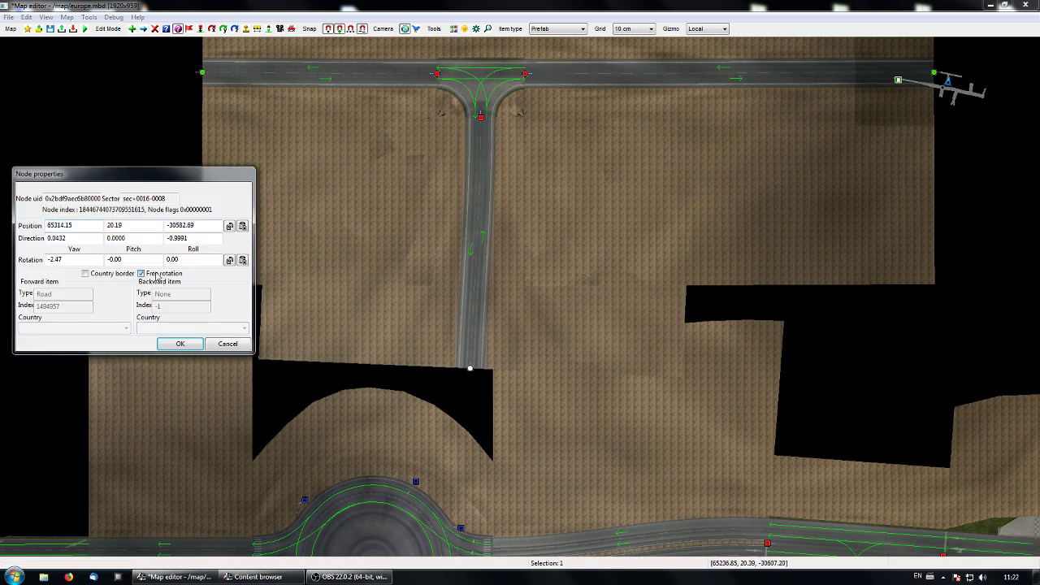
pyautogui.click(178, 344)
# Rotate the side road's free end node and move it to the left so the road bends into a leftward curve.
pyautogui.press('r')
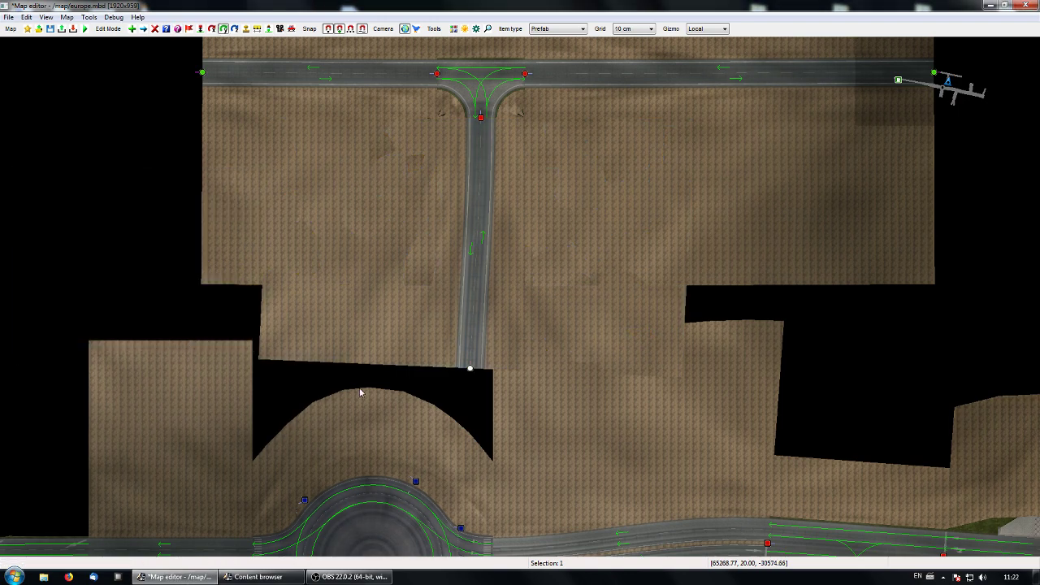
pyautogui.moveTo(474, 371); pyautogui.dragTo(490, 437)
pyautogui.press('m')
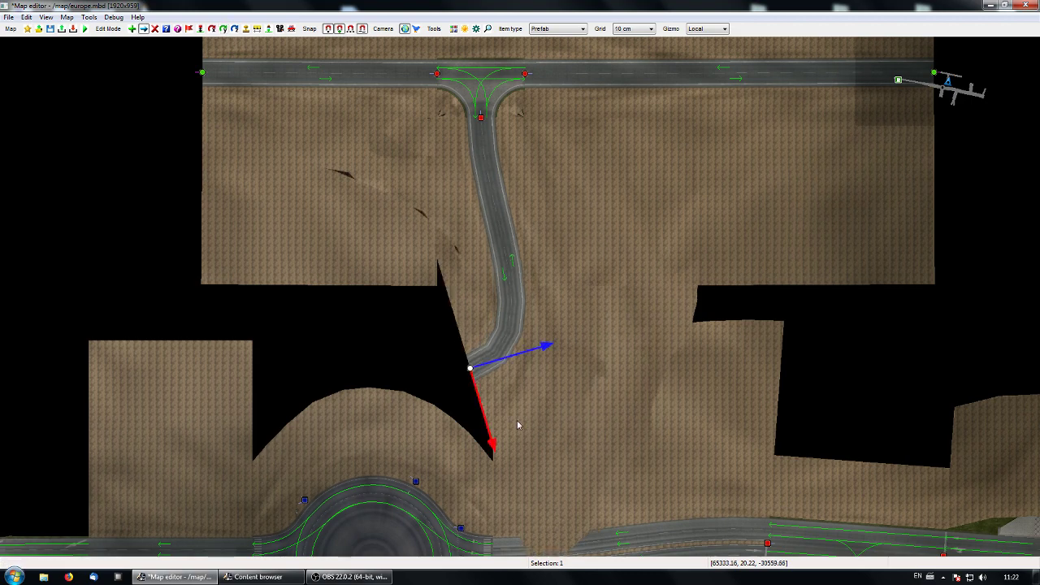
pyautogui.moveTo(527, 347); pyautogui.dragTo(387, 383)
pyautogui.press('r')
pyautogui.press('m')
# Enable the High-poly road option for the curved side road.
pyautogui.moveTo(550, 257); pyautogui.dragTo(537, 354, button='right')
pyautogui.scroll(3, 518, 389)
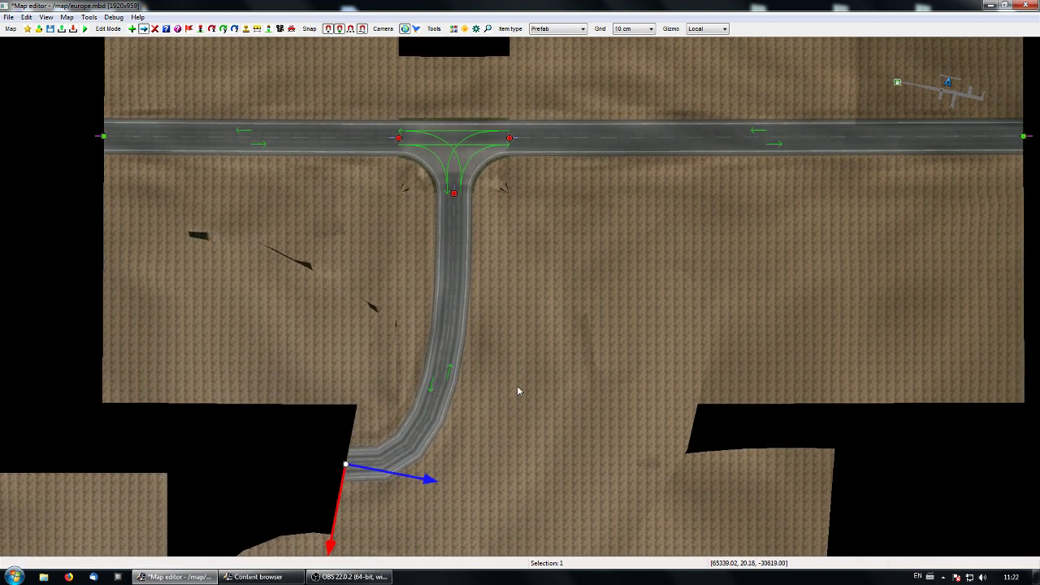
pyautogui.moveTo(493, 406); pyautogui.dragTo(558, 320, button='right')
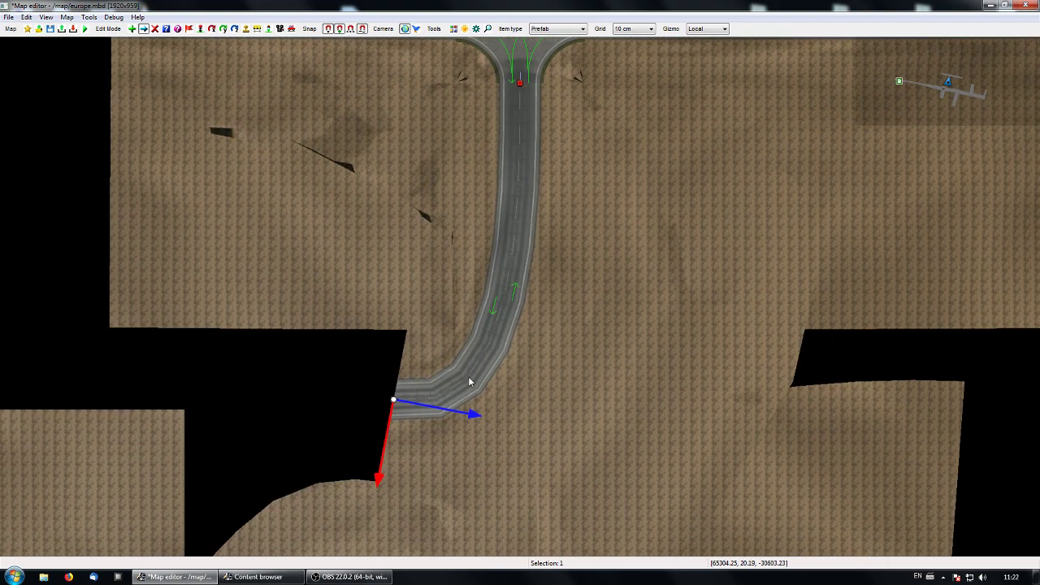
pyautogui.doubleClick(392, 410)
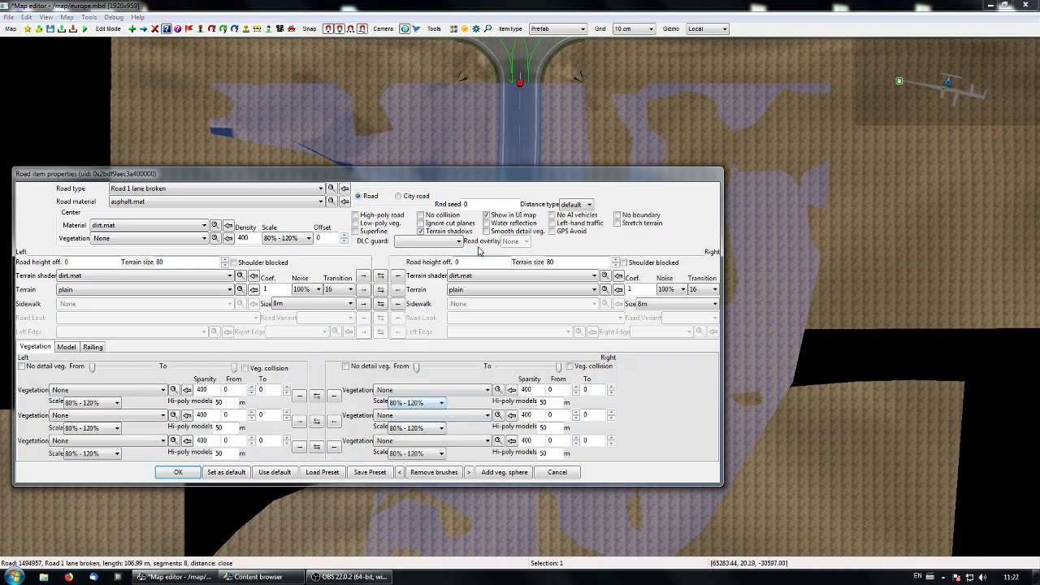
pyautogui.click(178, 472)
# Set the first left-side vegetation of the curved road to balt - oaks & maples.
pyautogui.moveTo(520, 484); pyautogui.dragTo(527, 498, button='right')
pyautogui.moveTo(616, 371); pyautogui.dragTo(601, 419, button='right')
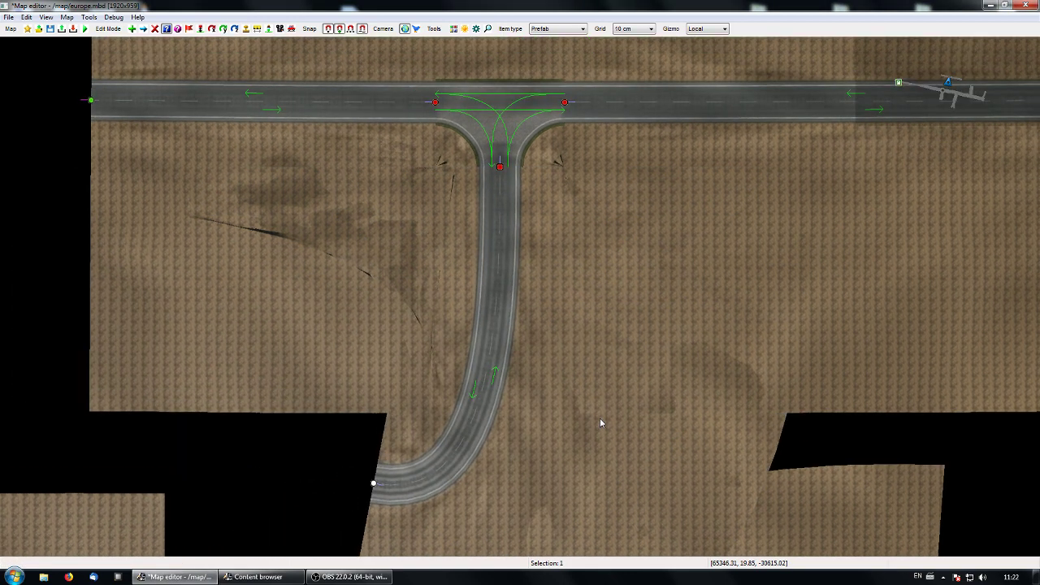
pyautogui.doubleClick(370, 487)
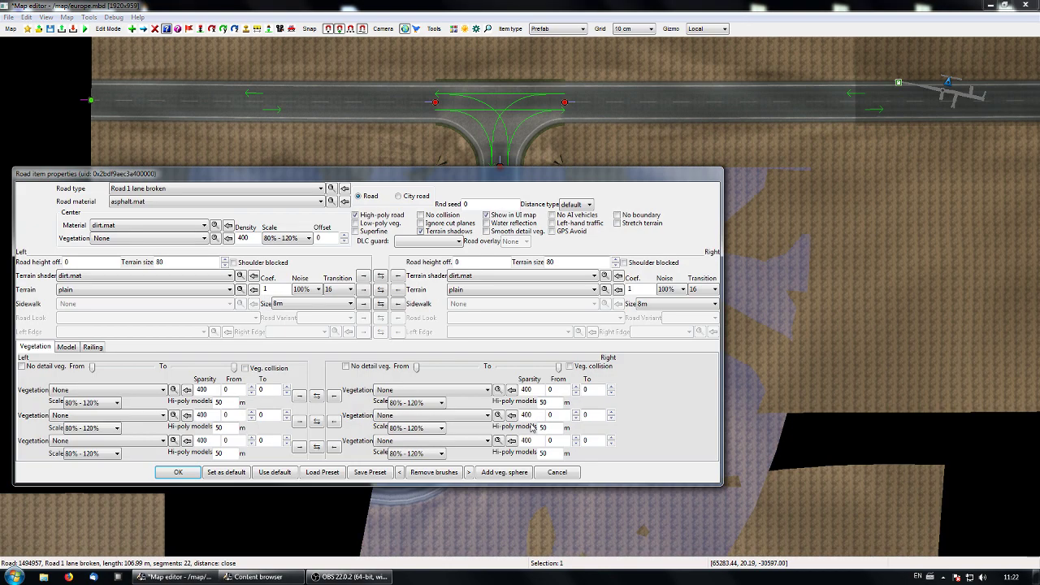
pyautogui.click(147, 390)
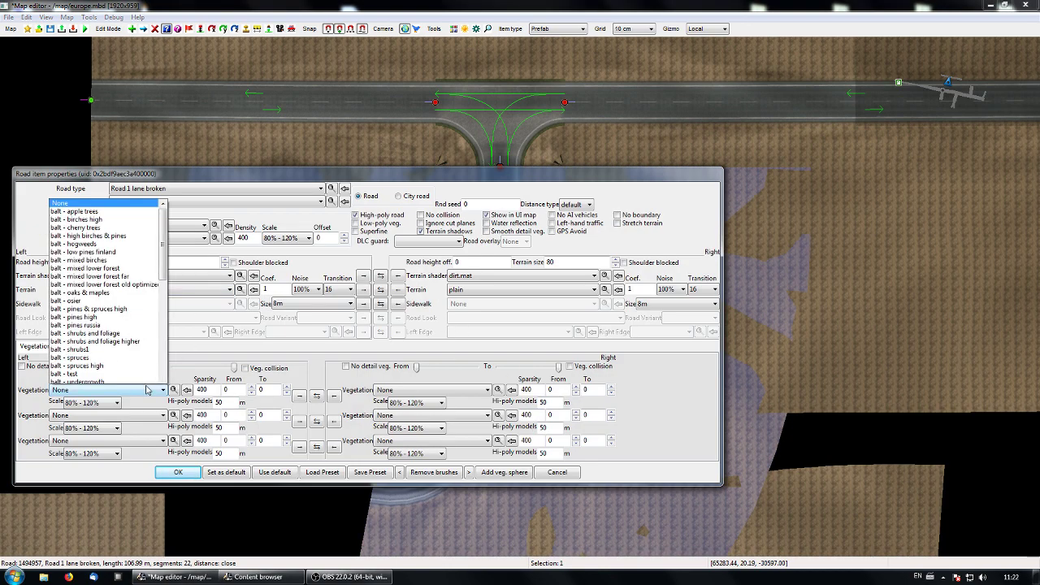
pyautogui.click(118, 178)
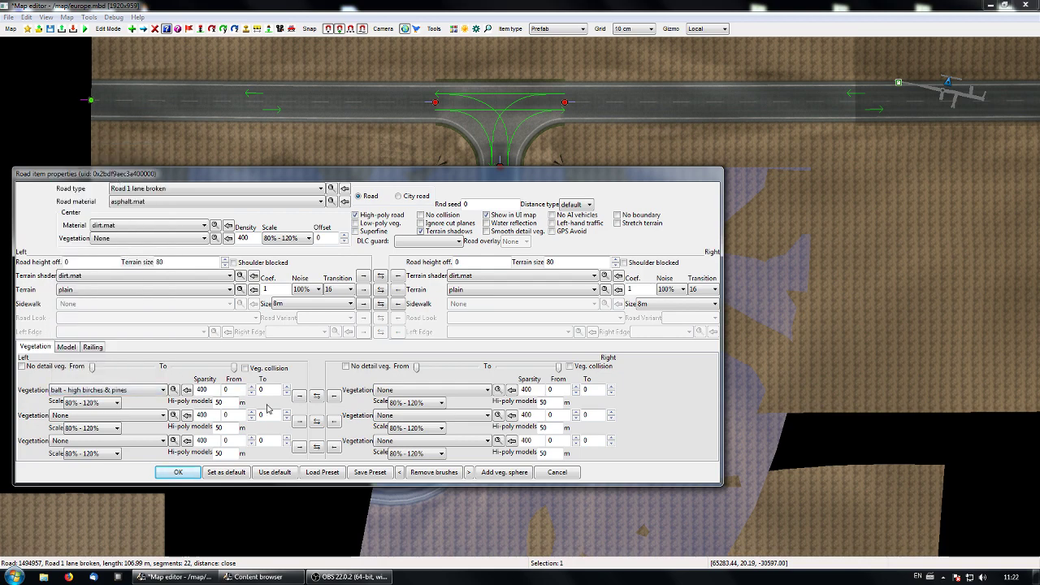
pyautogui.click(161, 390)
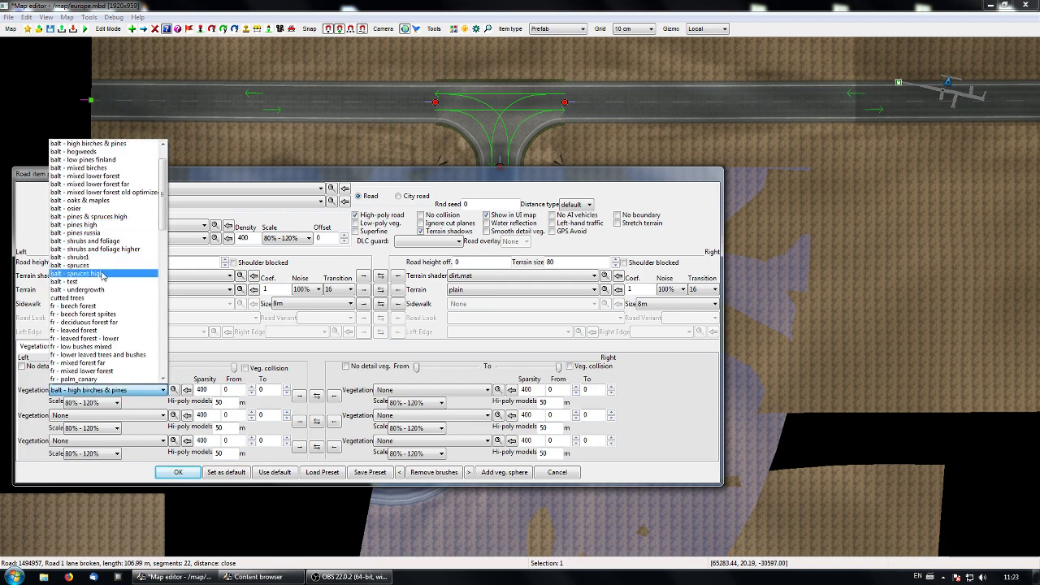
pyautogui.click(97, 200)
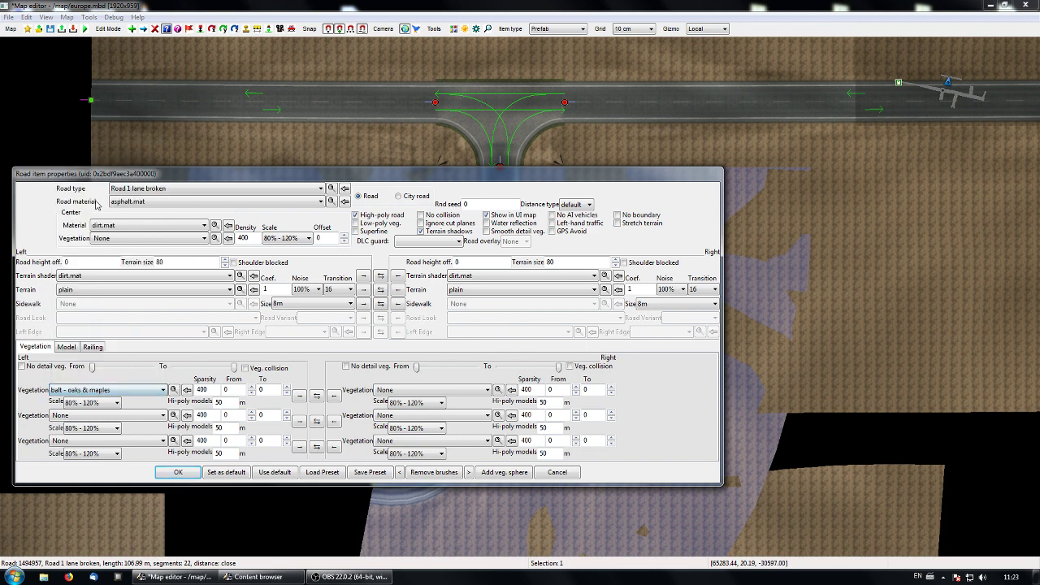
# Set the left vegetation's To distance to 30 and copy the vegetation settings to the right side.
pyautogui.click(274, 390)
pyautogui.write('3')
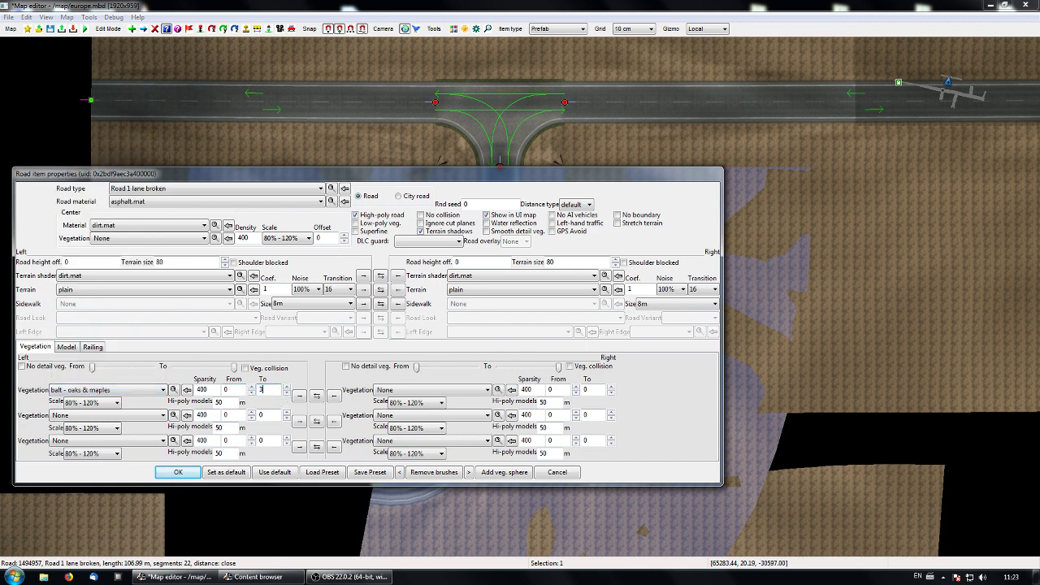
pyautogui.write('0')
pyautogui.click(299, 395)
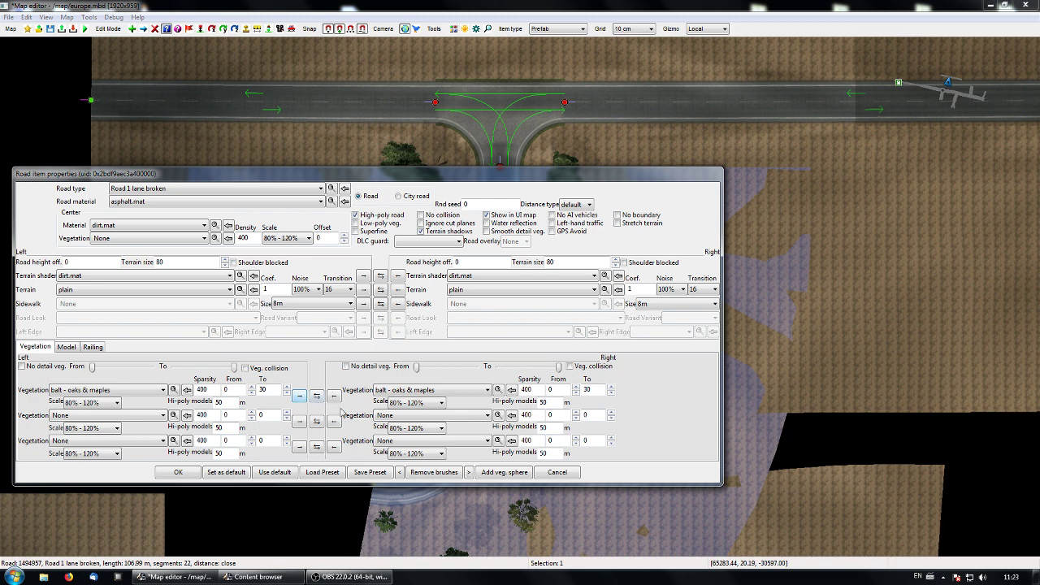
# Set the oaks and maples vegetation sparsity to 200 on both sides of the road.
pyautogui.click(202, 390)
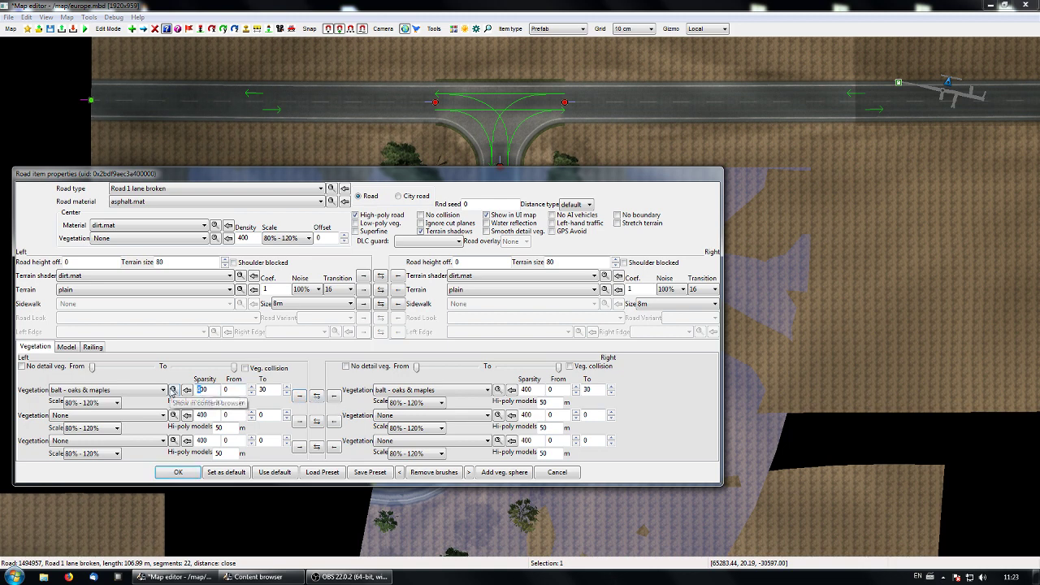
pyautogui.write('200')
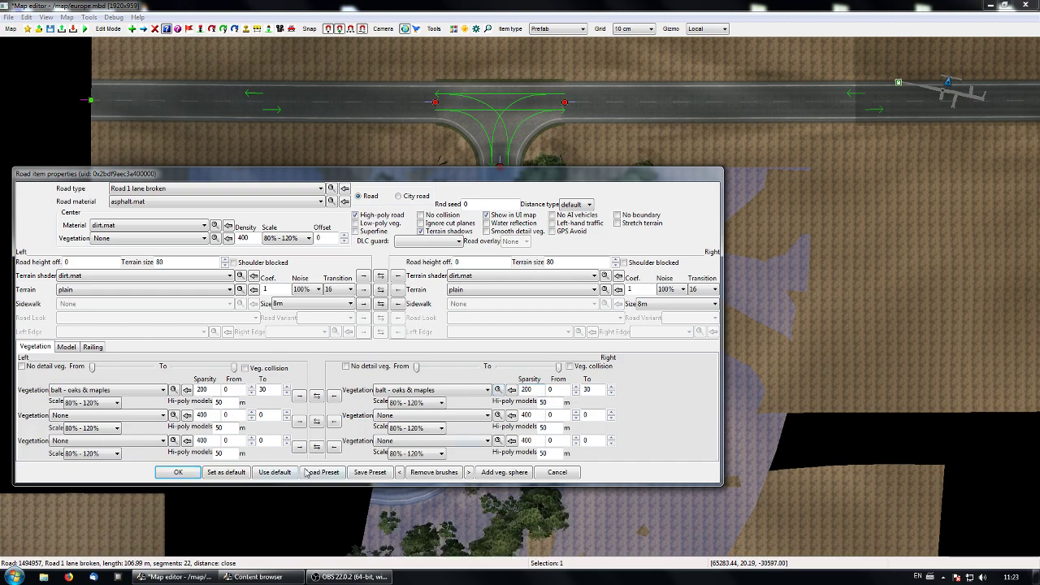
pyautogui.click(180, 473)
# Examine the trees along the curved side road in the 3D view, and return to the top-down view.
pyautogui.moveTo(716, 256); pyautogui.dragTo(695, 442, button='right')
pyautogui.press('space')
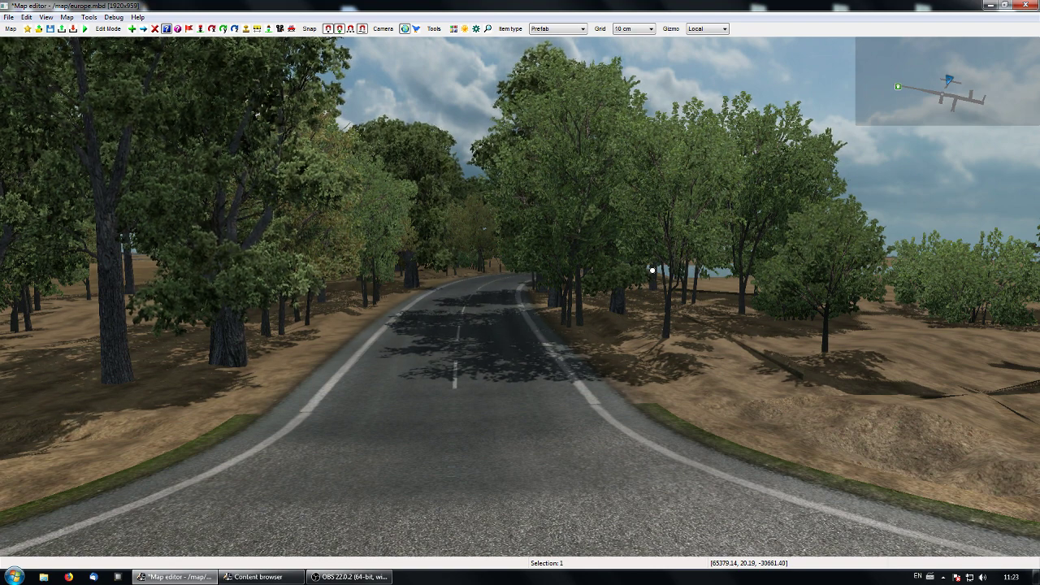
pyautogui.moveTo(652, 270); pyautogui.dragTo(658, 124, button='right')
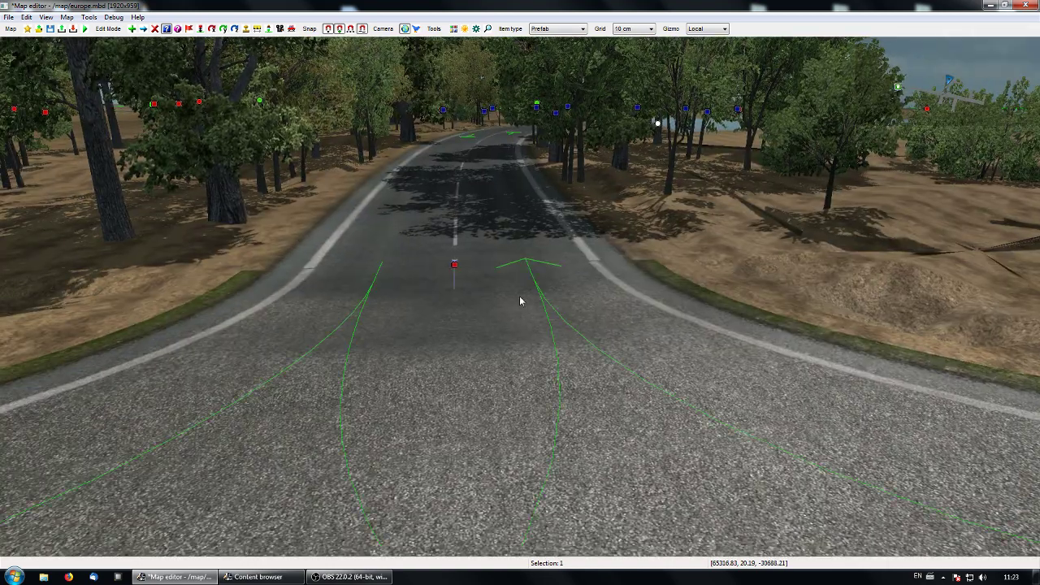
pyautogui.press('p')
pyautogui.moveTo(515, 360); pyautogui.dragTo(481, 352, button='right')
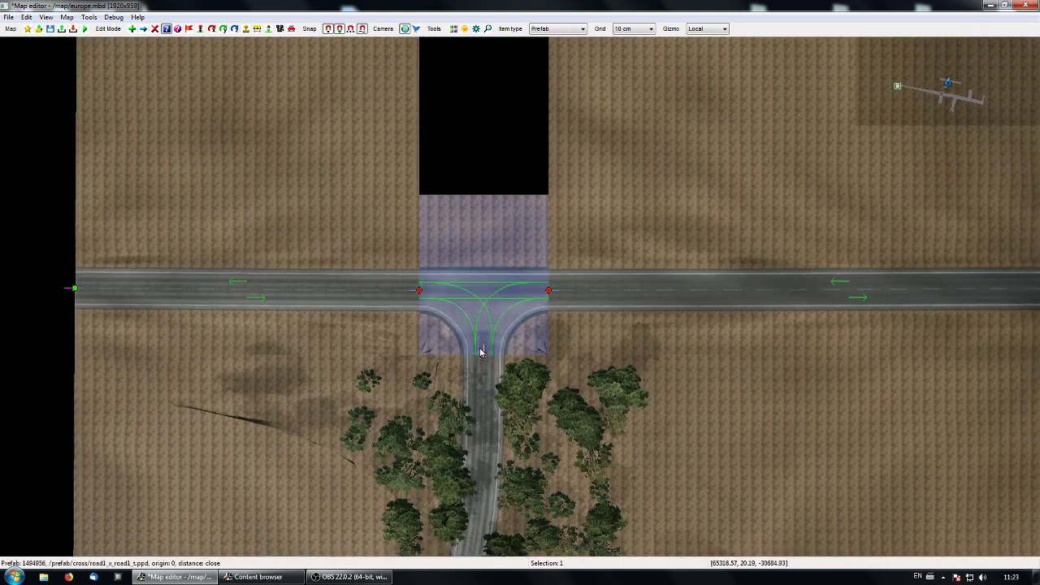
# Place a Buildings item with the DEAD END scheme from category ---all--- across the mouth of the side road.
pyautogui.press('e')
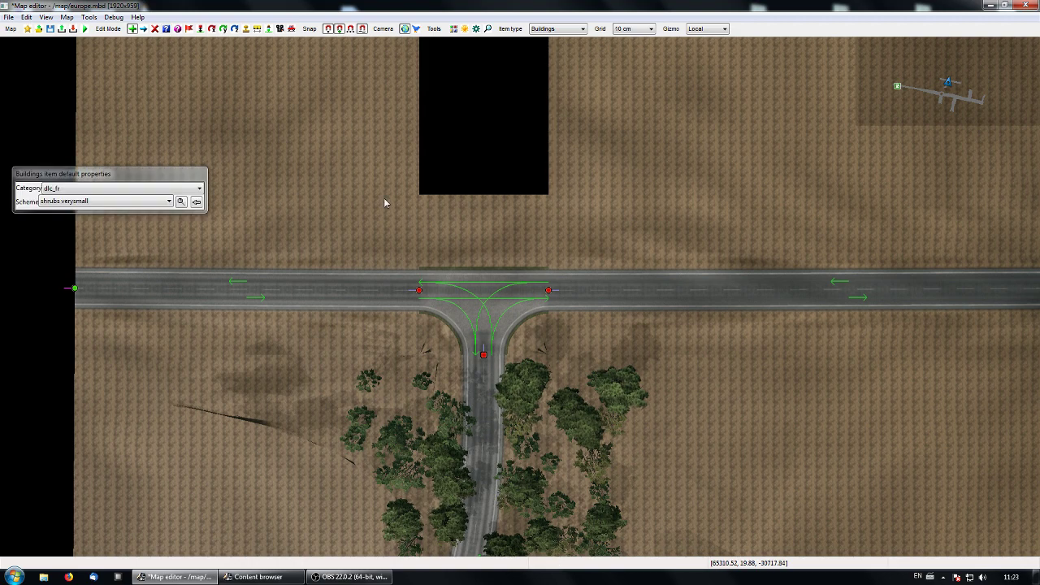
pyautogui.click(142, 191)
pyautogui.click(119, 208)
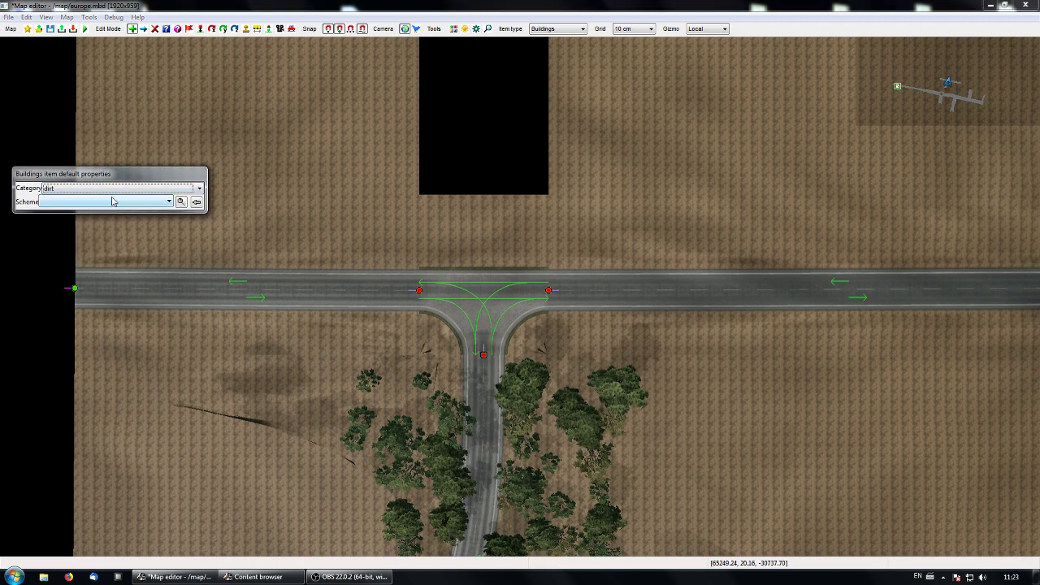
pyautogui.click(111, 191)
pyautogui.click(96, 200)
pyautogui.click(92, 202)
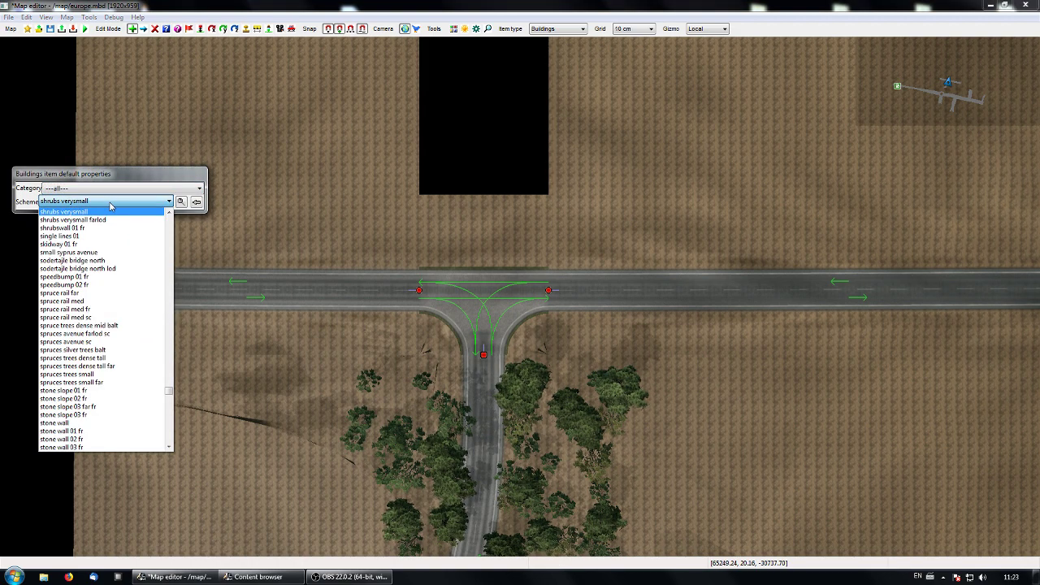
pyautogui.press('d')
pyautogui.click(80, 237)
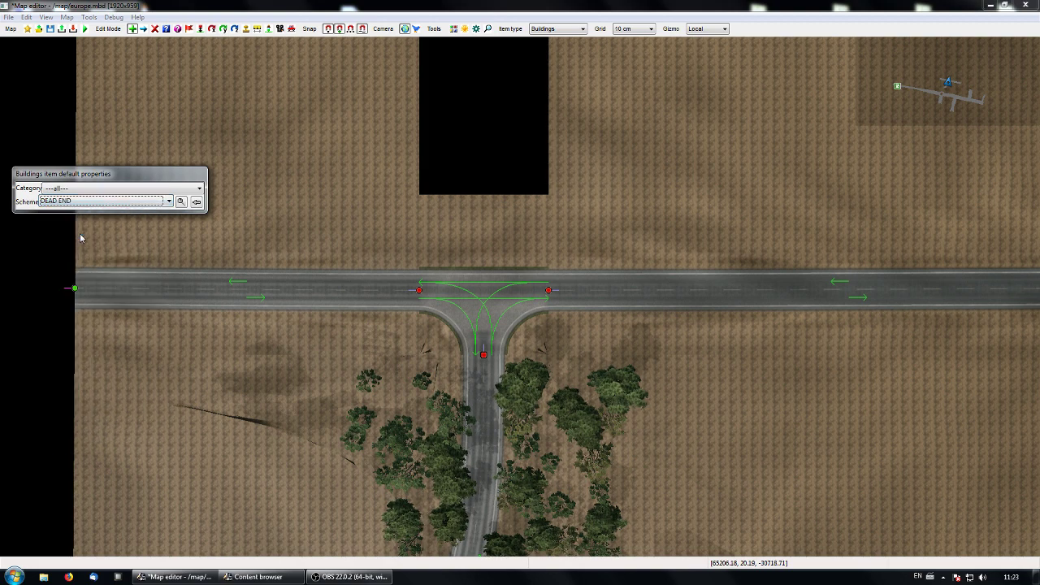
pyautogui.click(419, 317)
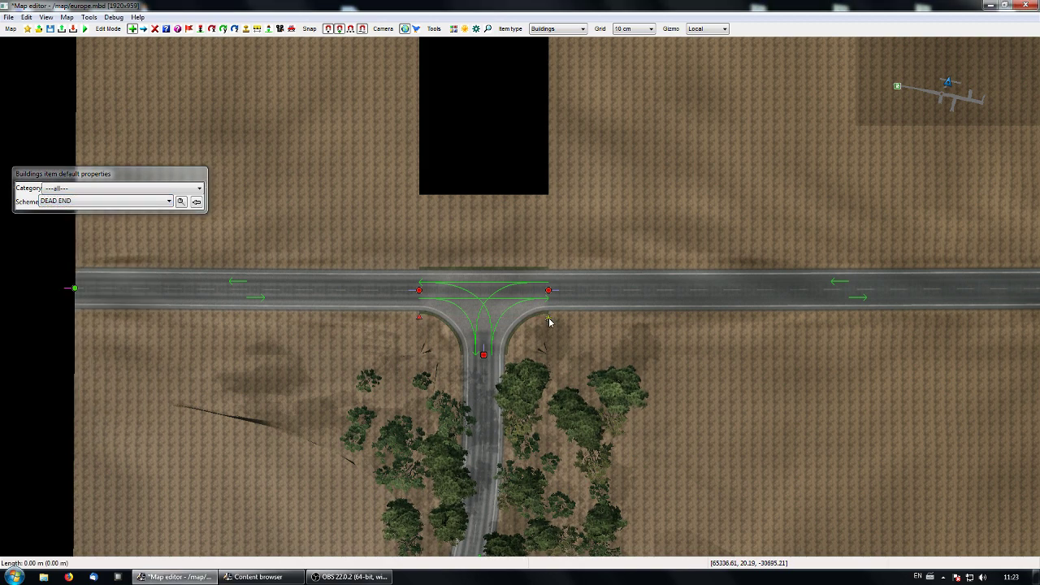
pyautogui.press('Escape')
# Examine the dead-end markers and the roads around the T junction in the 3D view, and return to the top-down view.
pyautogui.moveTo(451, 264); pyautogui.dragTo(549, 362, button='right')
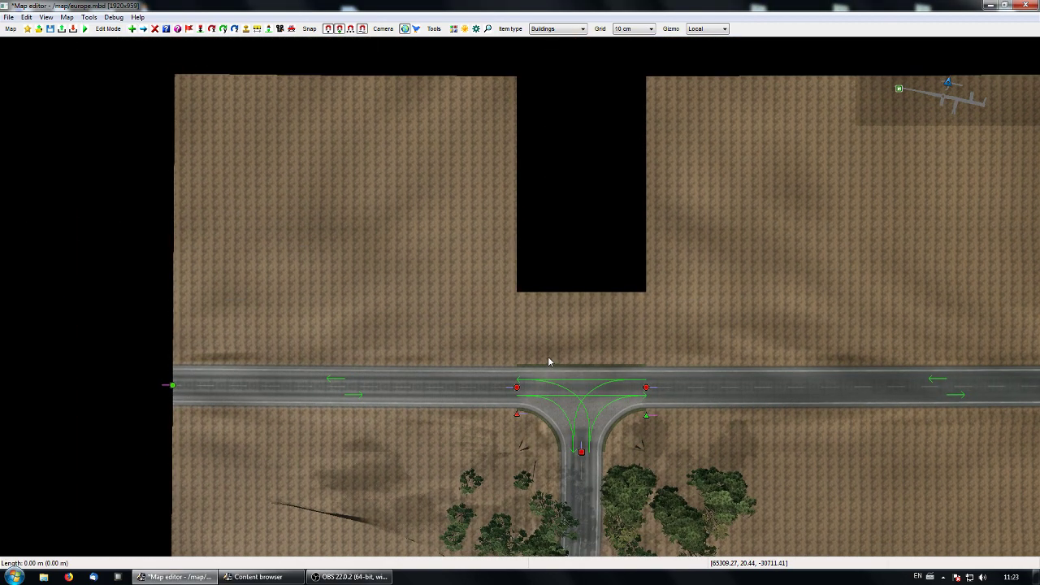
pyautogui.press('p')
pyautogui.press('KP_8')
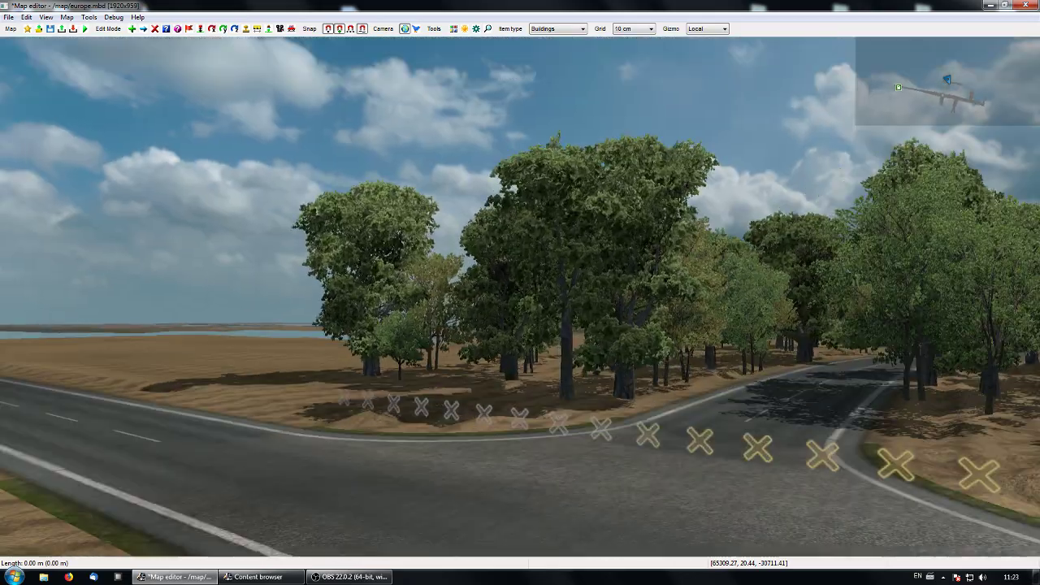
pyautogui.moveTo(520, 293); pyautogui.dragTo(821, 223, button='right')
pyautogui.press('KP_8')
pyautogui.moveTo(520, 293); pyautogui.dragTo(203, 349, button='right')
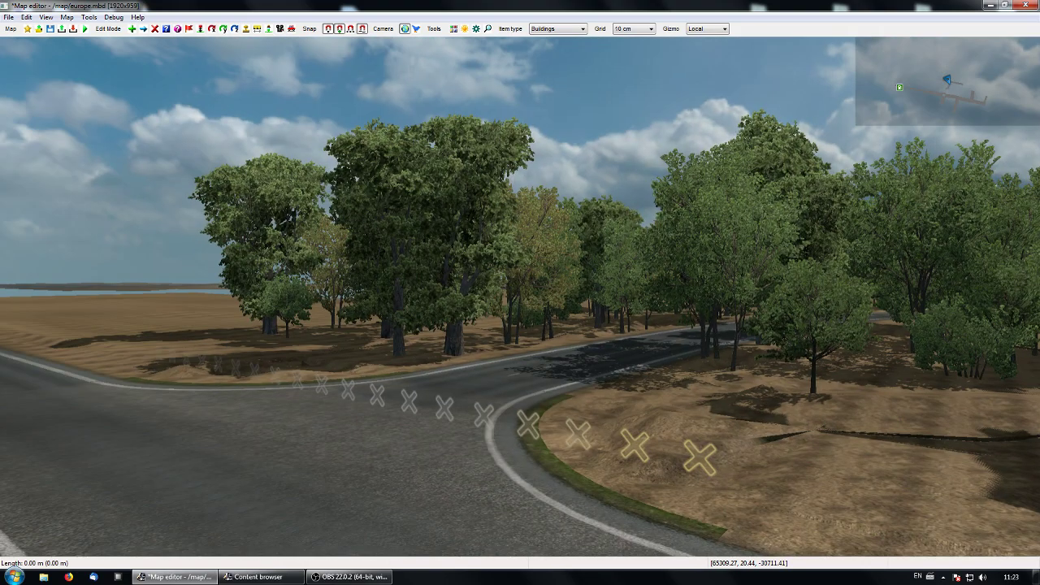
pyautogui.moveTo(520, 293); pyautogui.dragTo(407, 240, button='right')
pyautogui.press('KP_8')
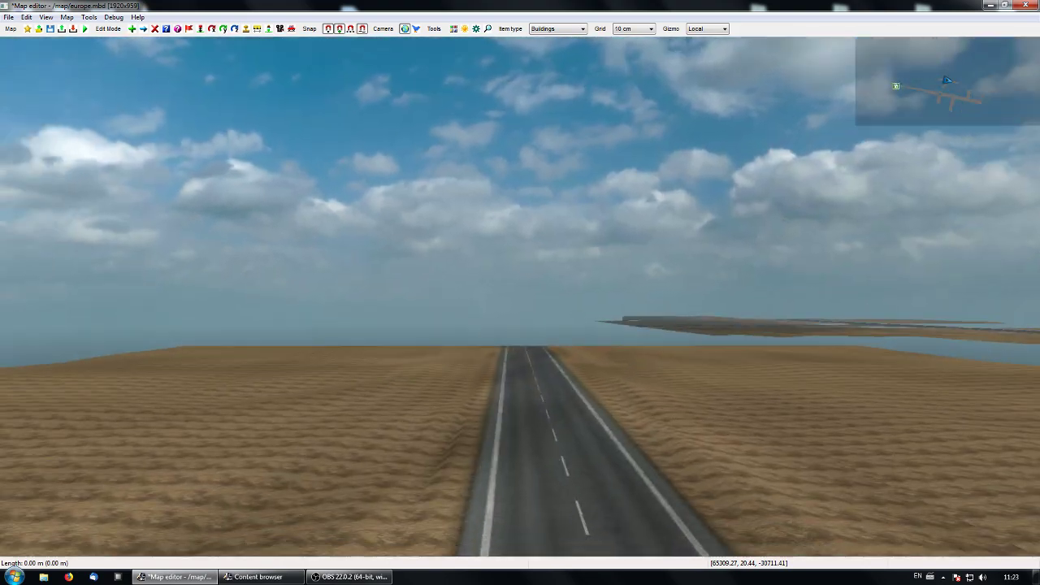
pyautogui.moveTo(521, 292); pyautogui.dragTo(820, 422, button='right')
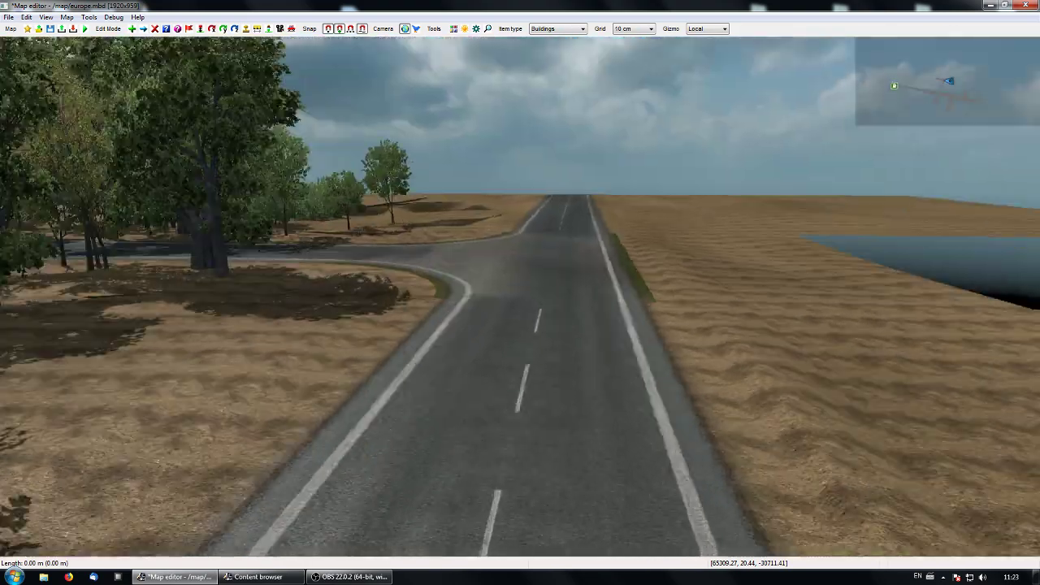
pyautogui.press('p')
pyautogui.moveTo(488, 326); pyautogui.dragTo(588, 365, button='right')
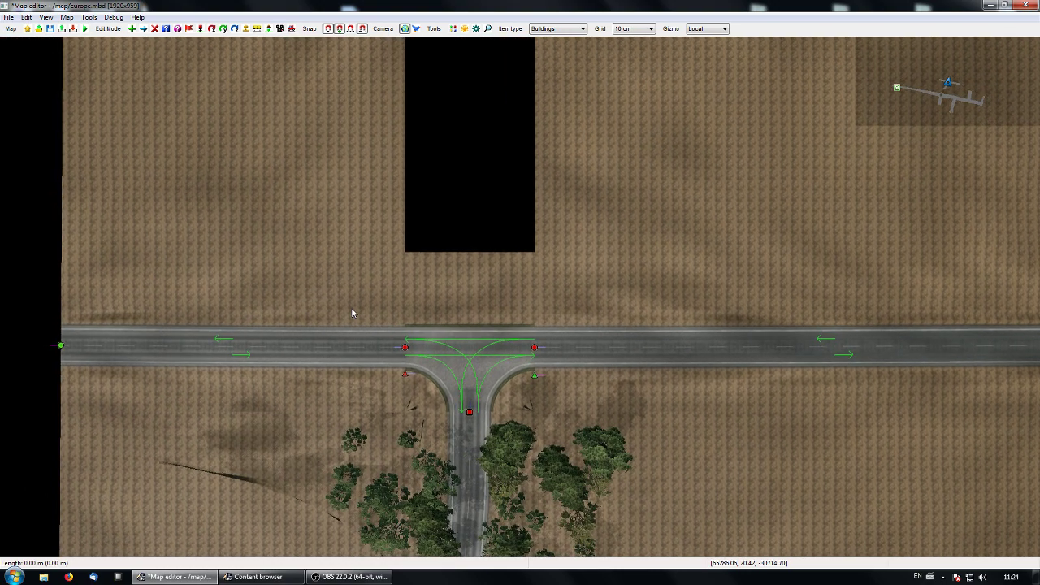